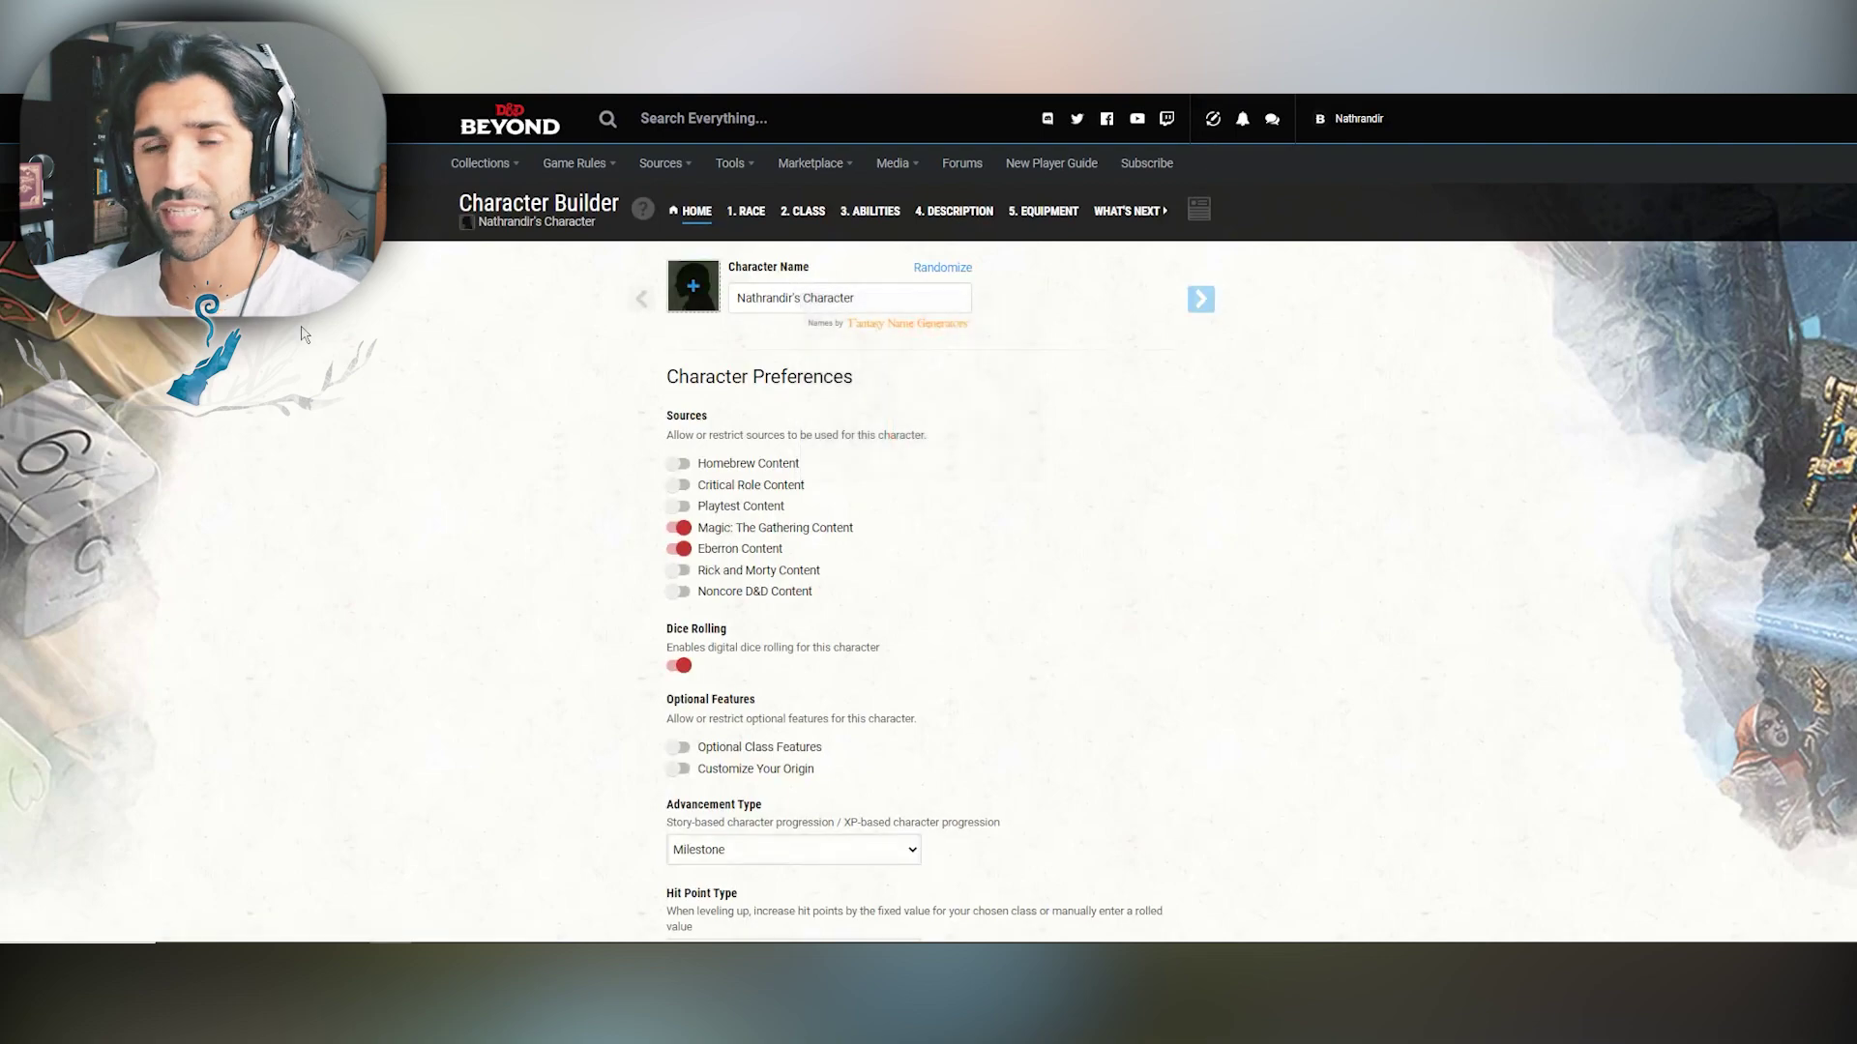
# Step: Enable Optional Class Features and Customize Your Origin in the character's optional features
pyautogui.scroll(-3, 682, 482)
pyautogui.click(682, 487)
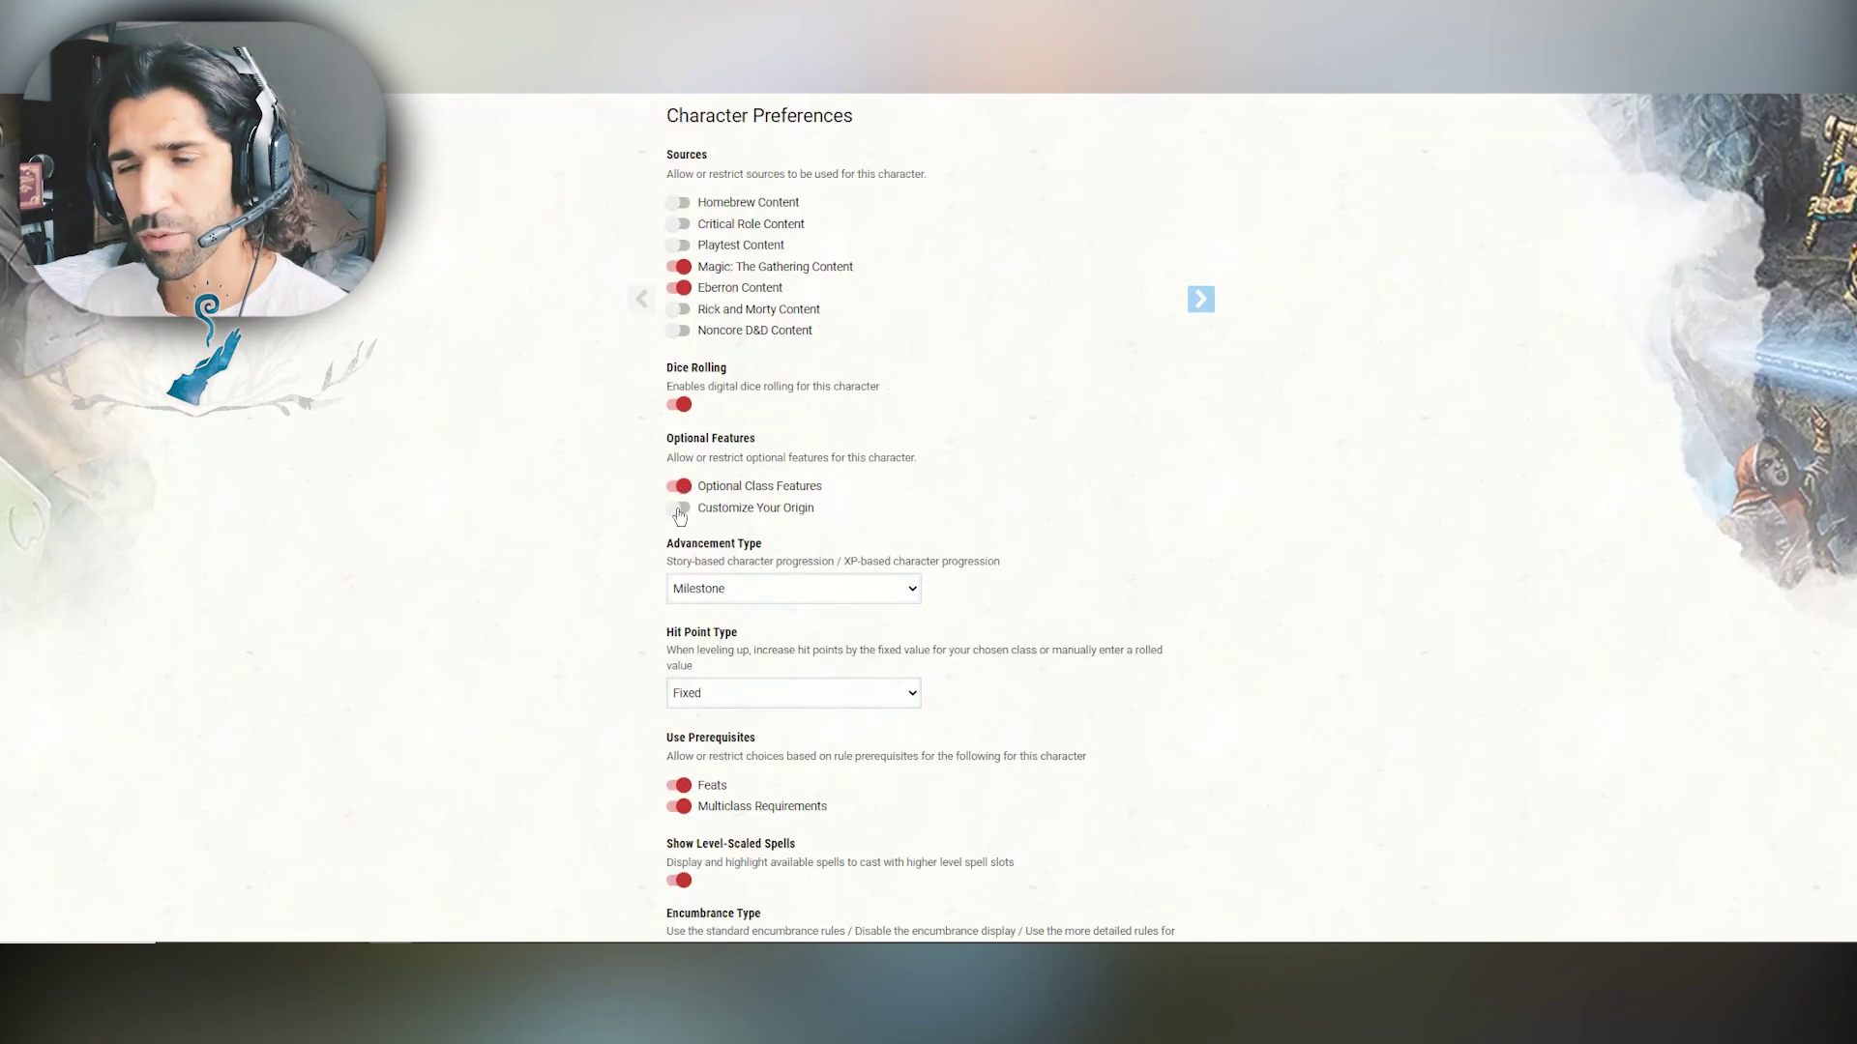
pyautogui.click(680, 509)
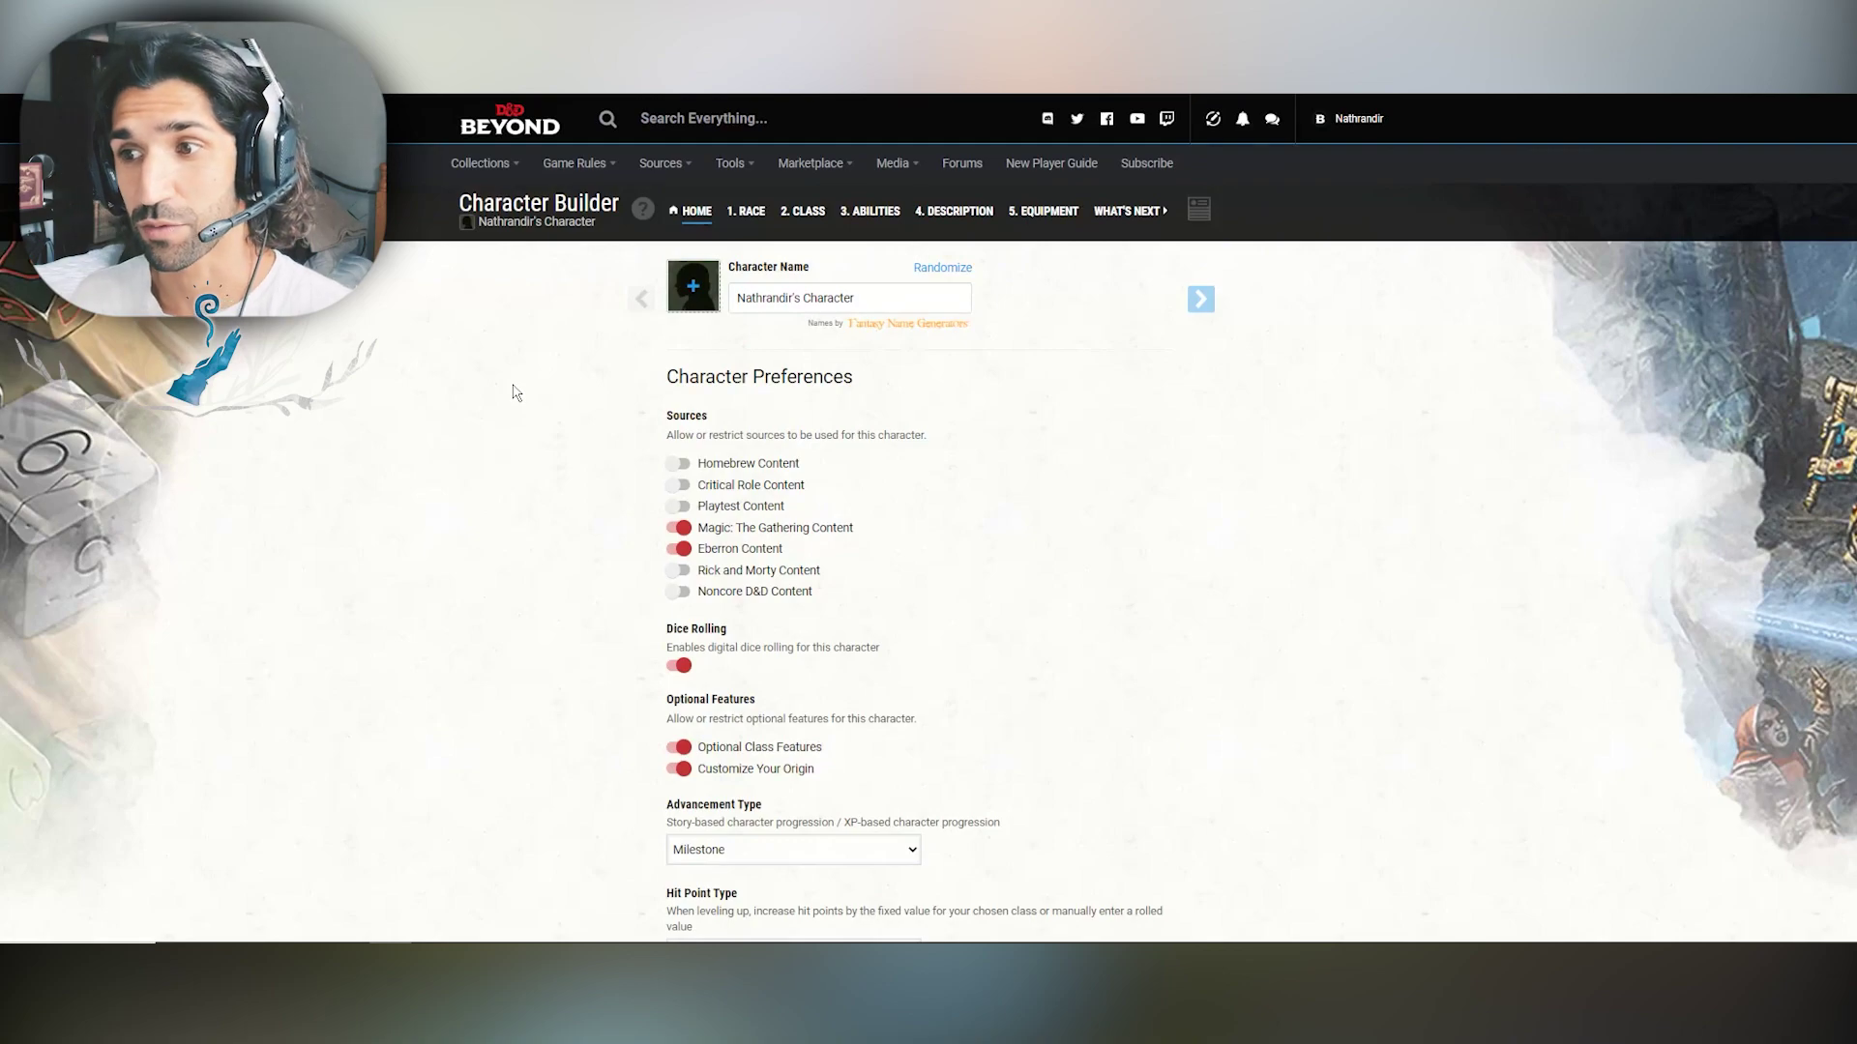
# Step: Generate several random names for the character
pyautogui.click(950, 274)
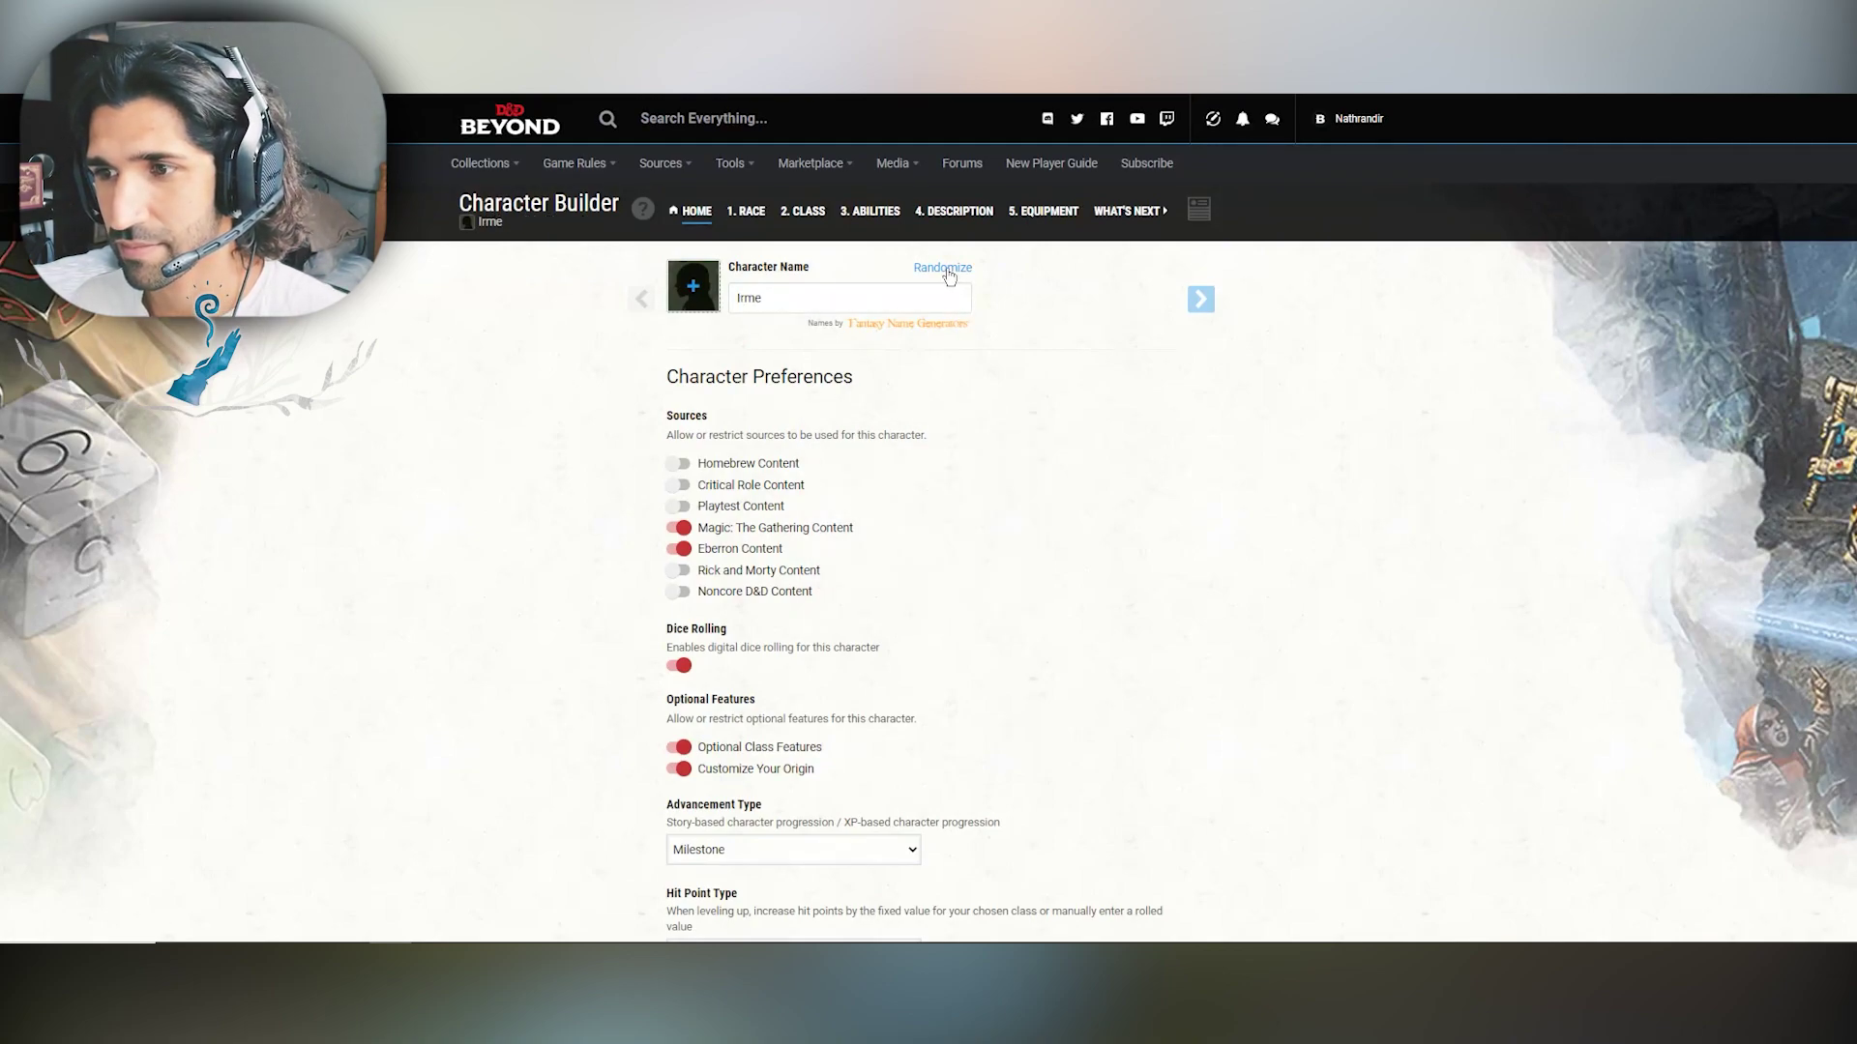
pyautogui.click(949, 276)
pyautogui.click(948, 275)
pyautogui.click(948, 275)
# Step: Replace the character name with Donny
pyautogui.moveTo(781, 298); pyautogui.dragTo(703, 302)
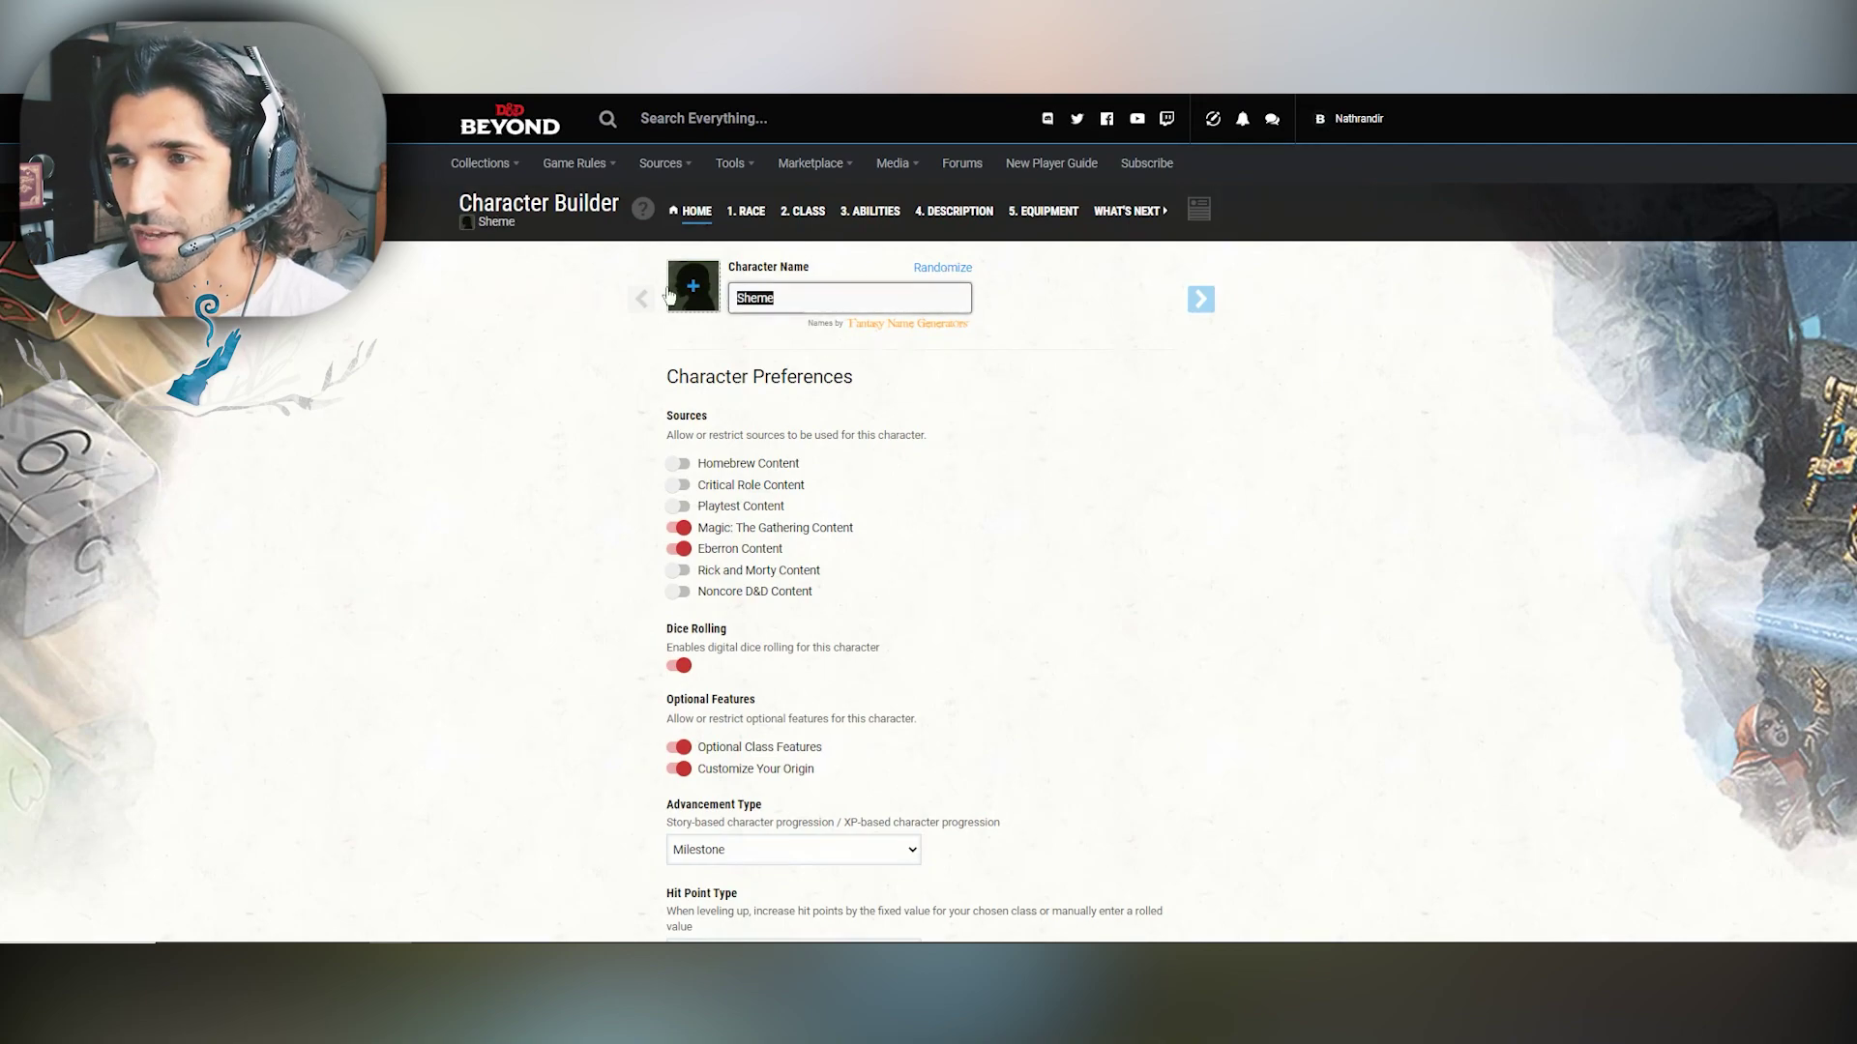
pyautogui.write('Donny')
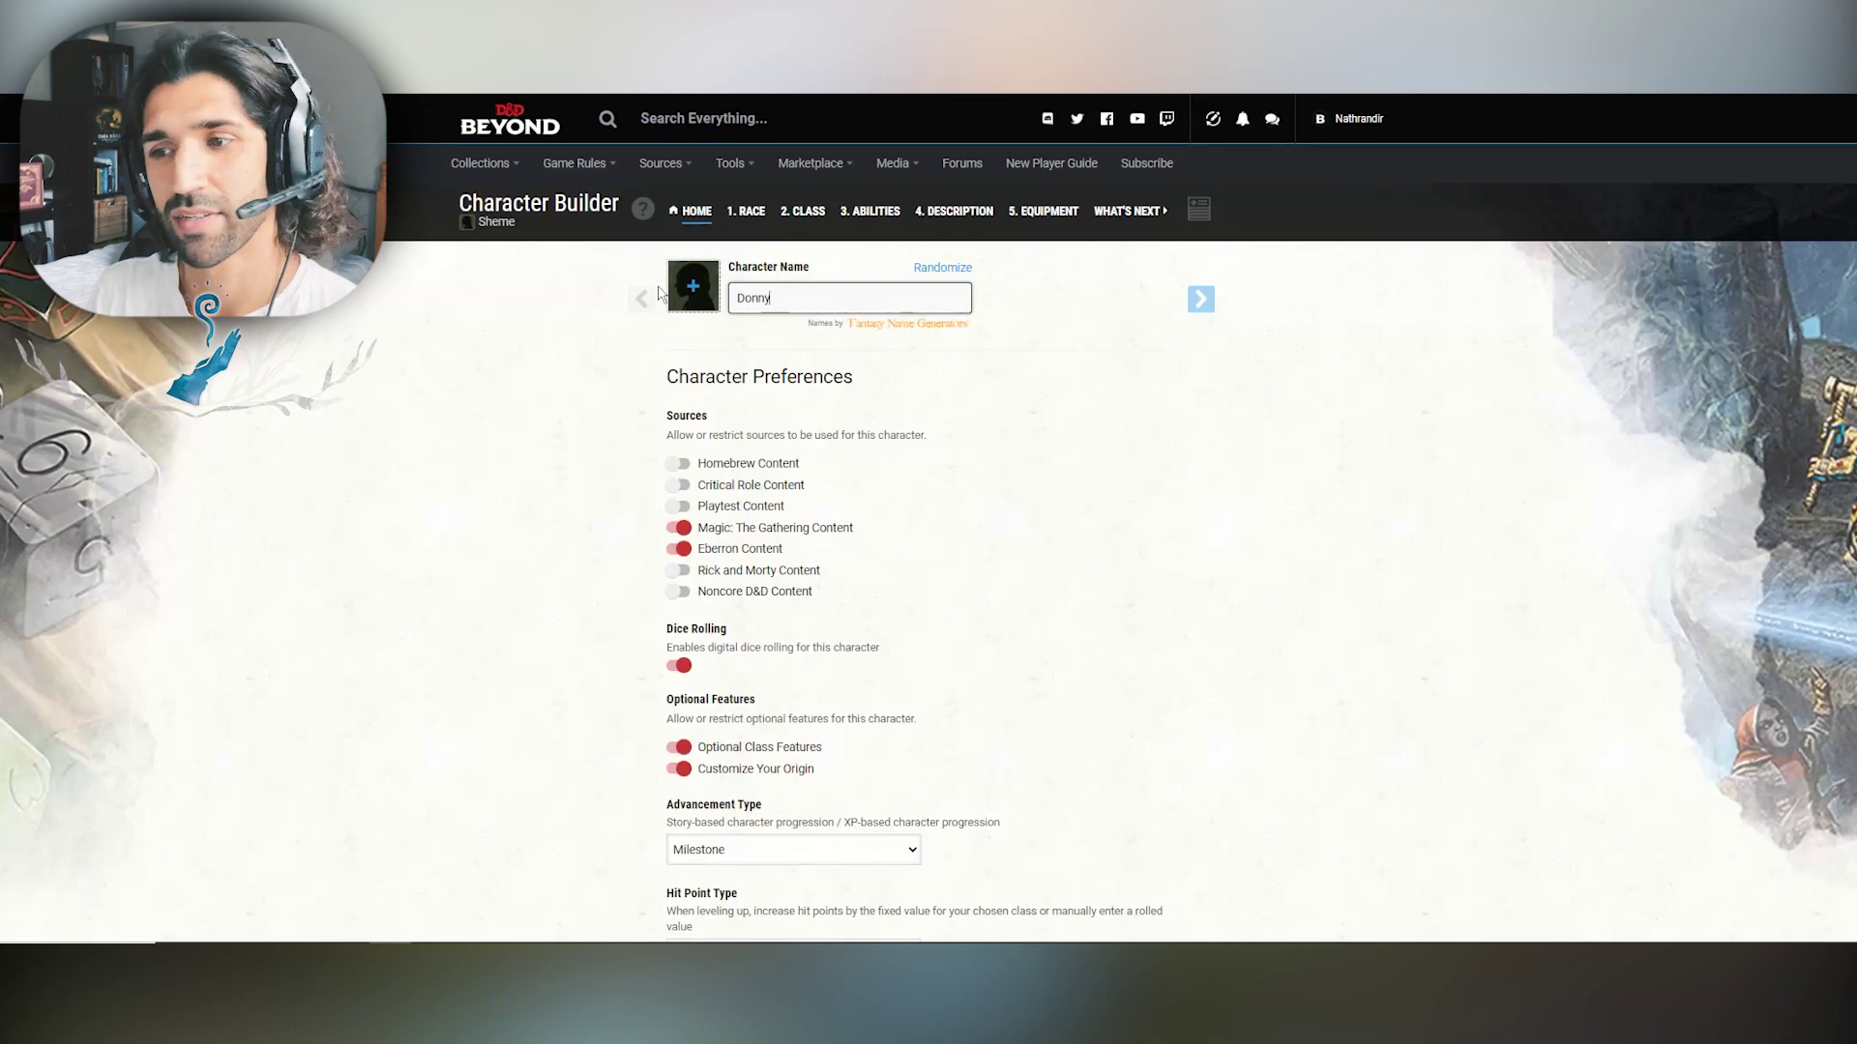
pyautogui.click(556, 380)
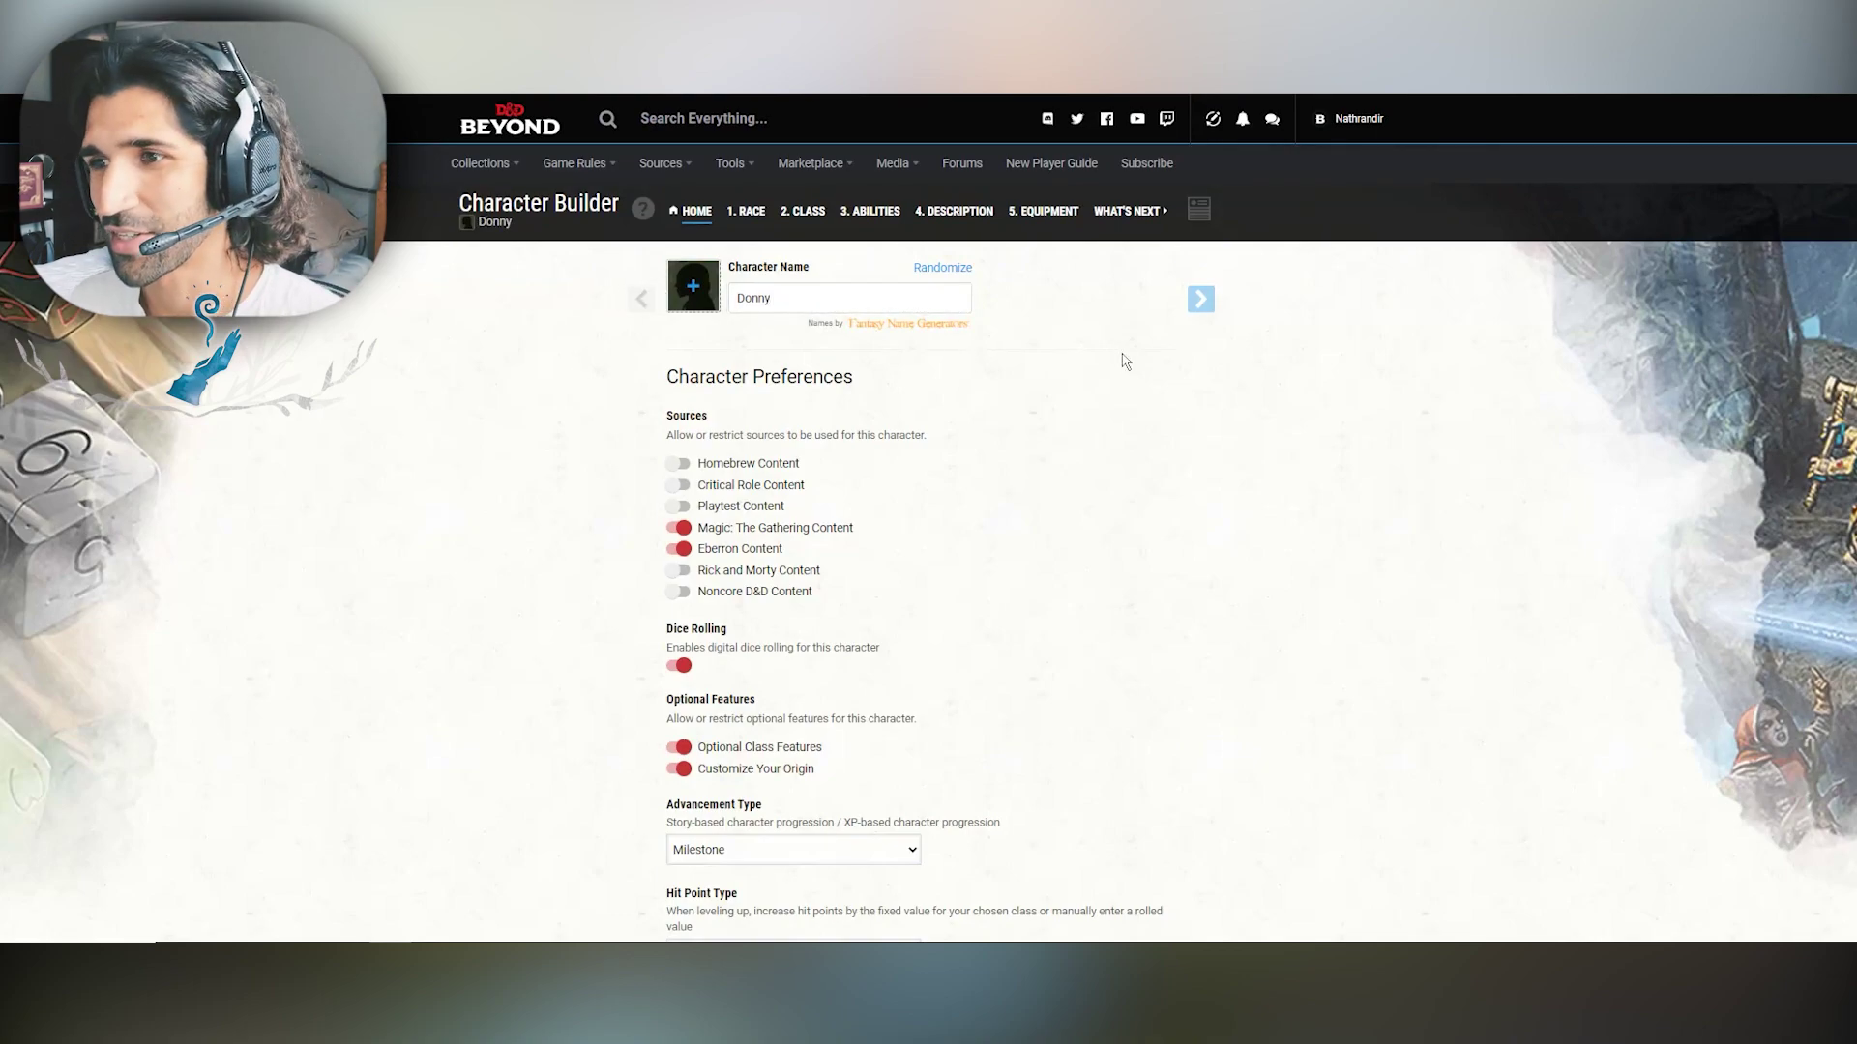
# Step: Look over the race selection page and enable Playtest Content in the character's allowed sources
pyautogui.click(1200, 299)
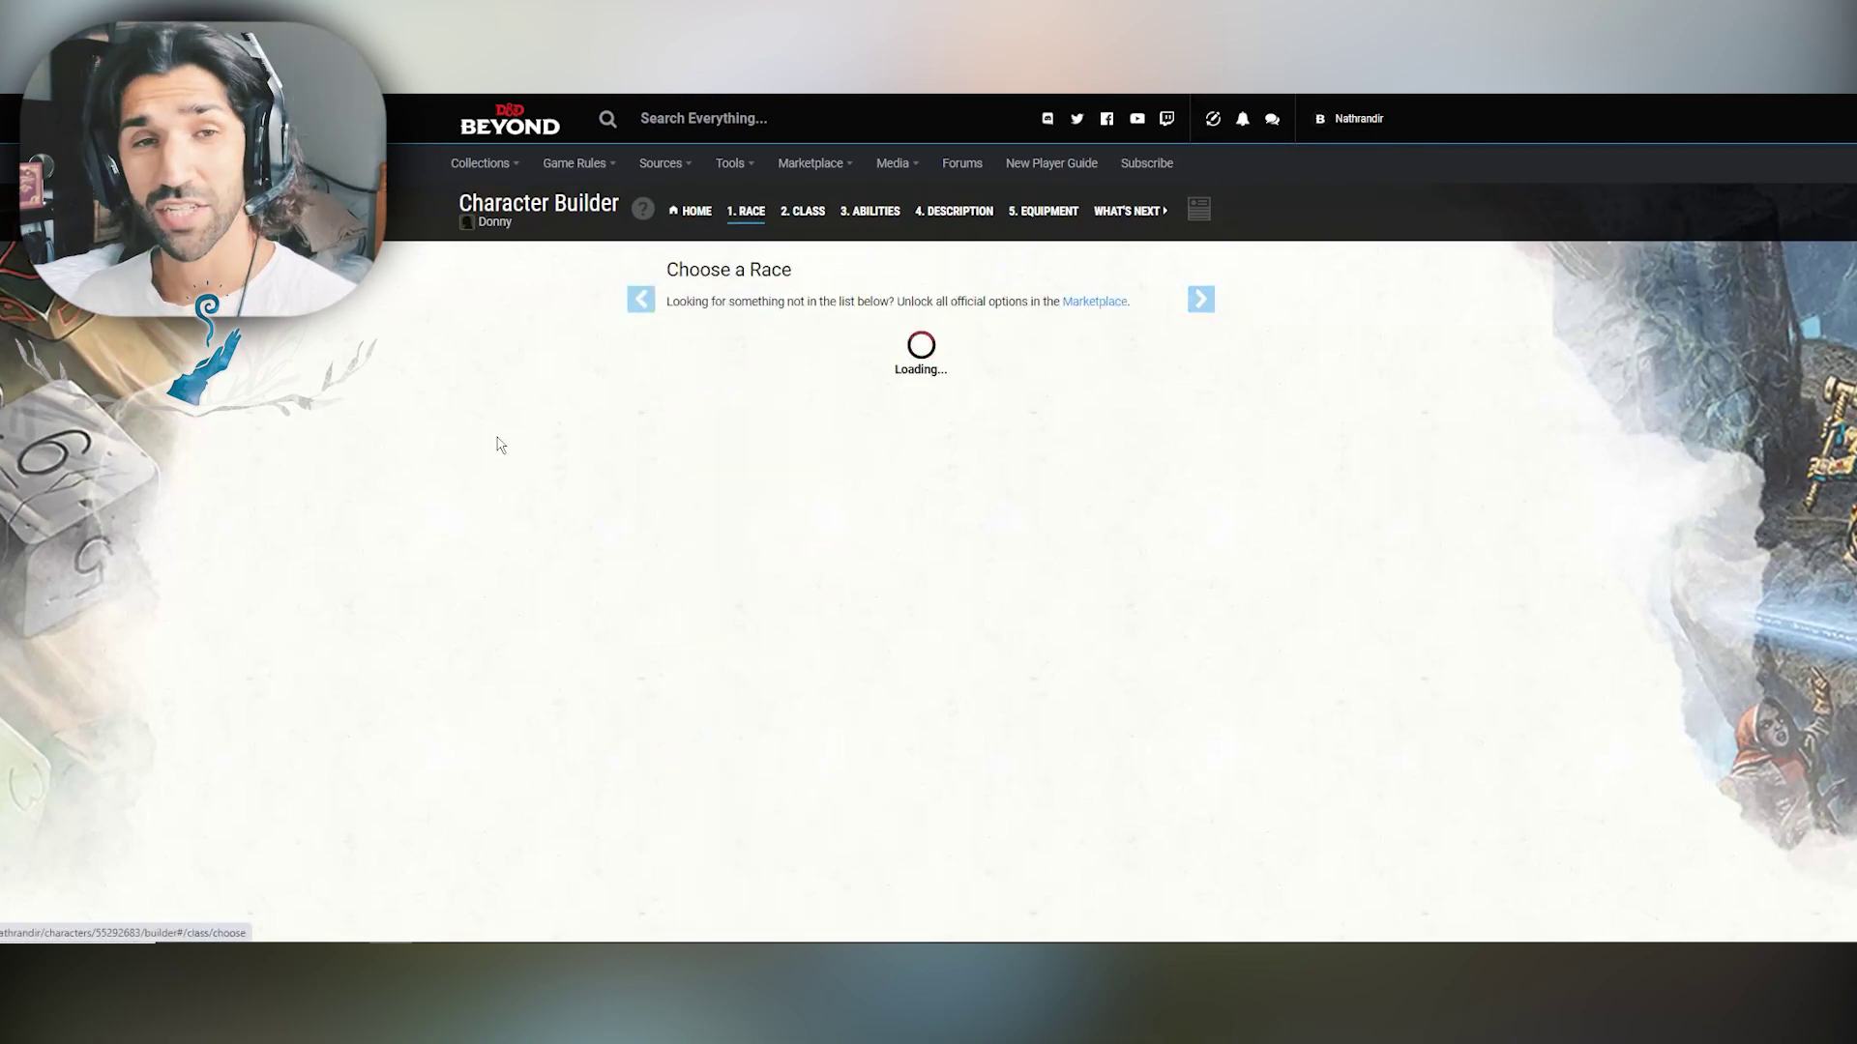
pyautogui.scroll(-3, 432, 365)
pyautogui.scroll(3, 431, 366)
pyautogui.scroll(-5, 435, 364)
pyautogui.scroll(5, 435, 365)
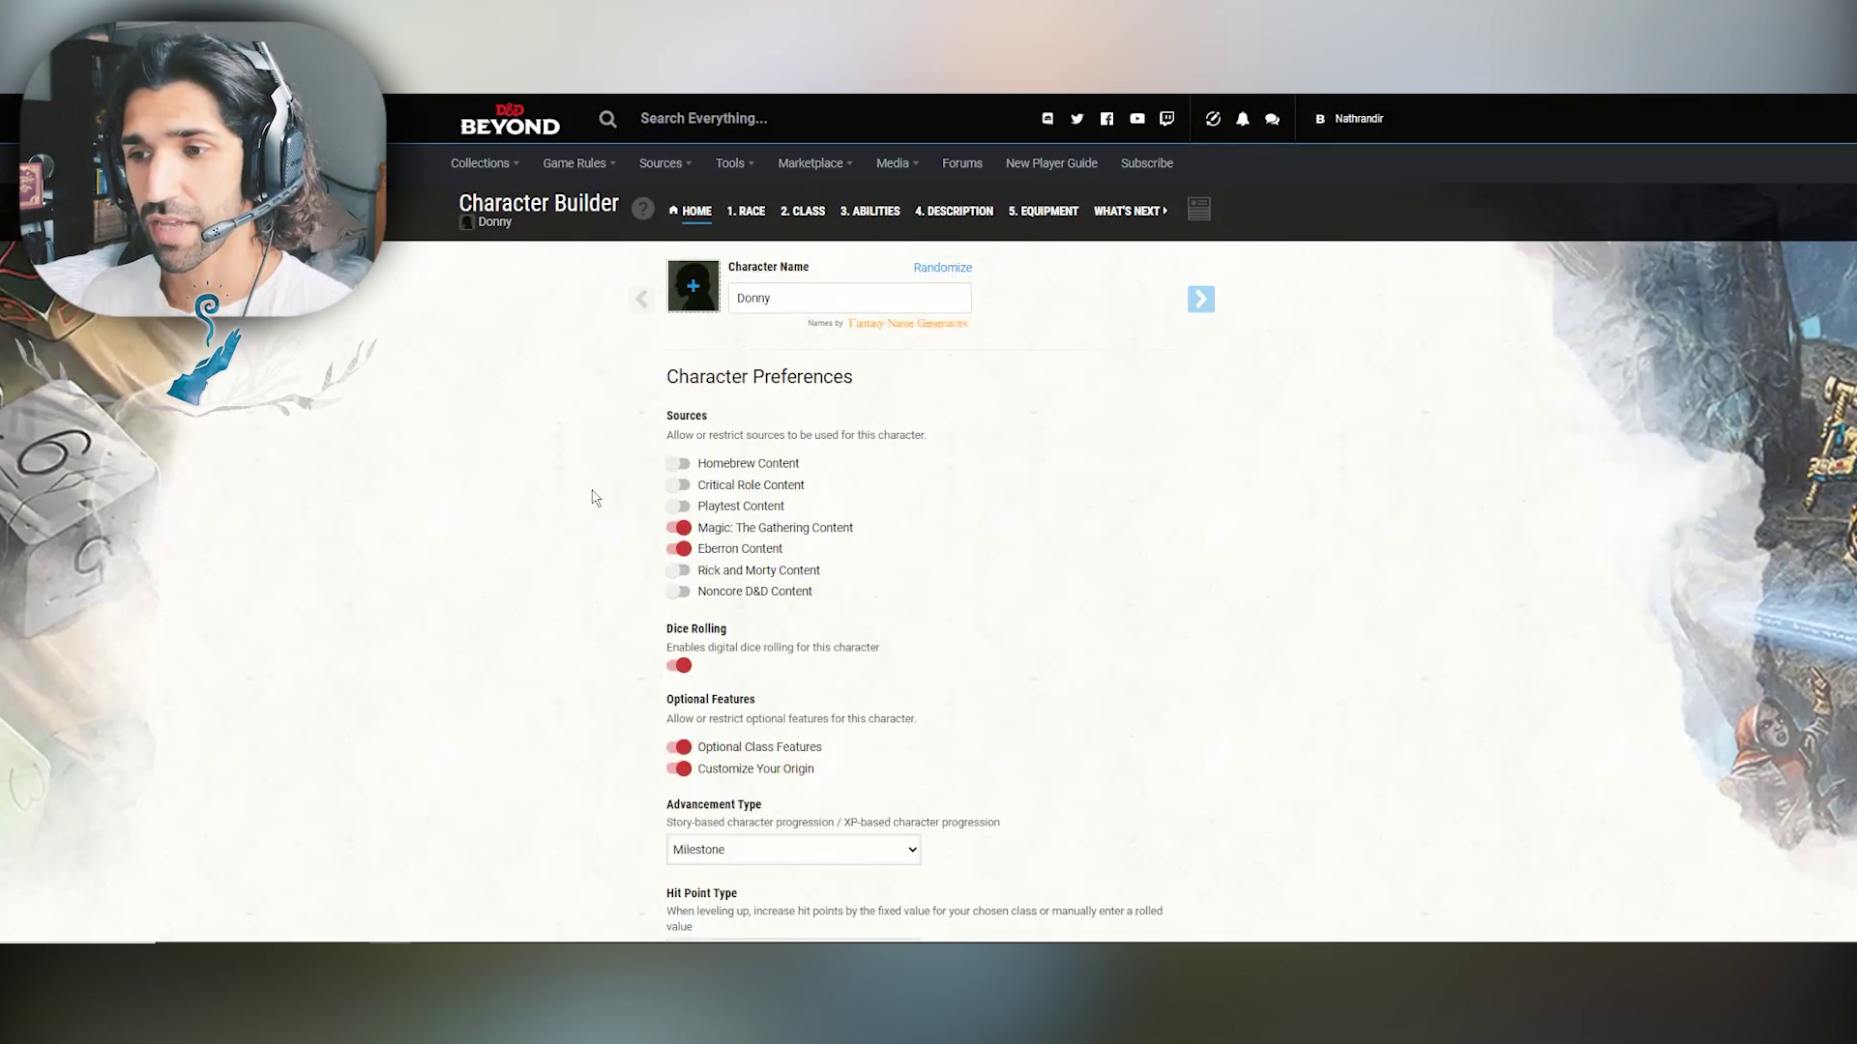
pyautogui.click(681, 506)
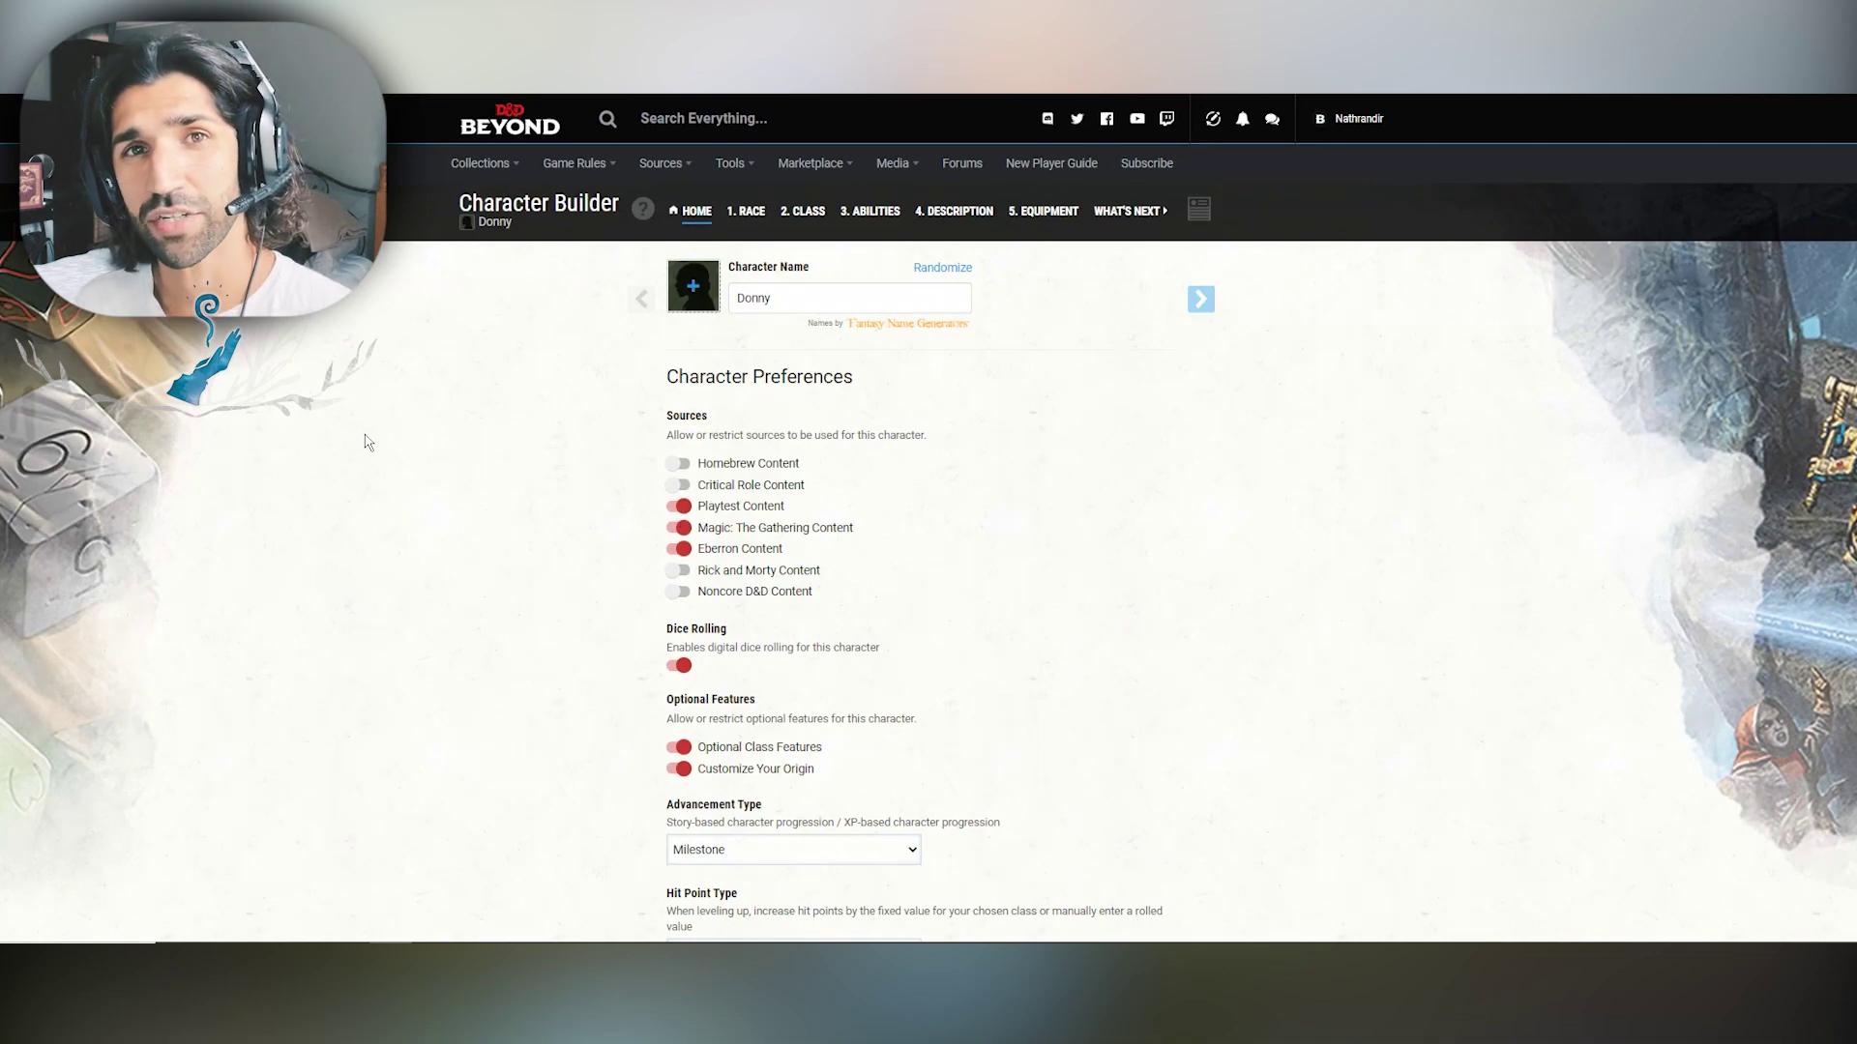
# Step: Choose Owlfolk (UA) as the character's race
pyautogui.click(745, 211)
pyautogui.scroll(-4, 474, 419)
pyautogui.scroll(-3, 483, 414)
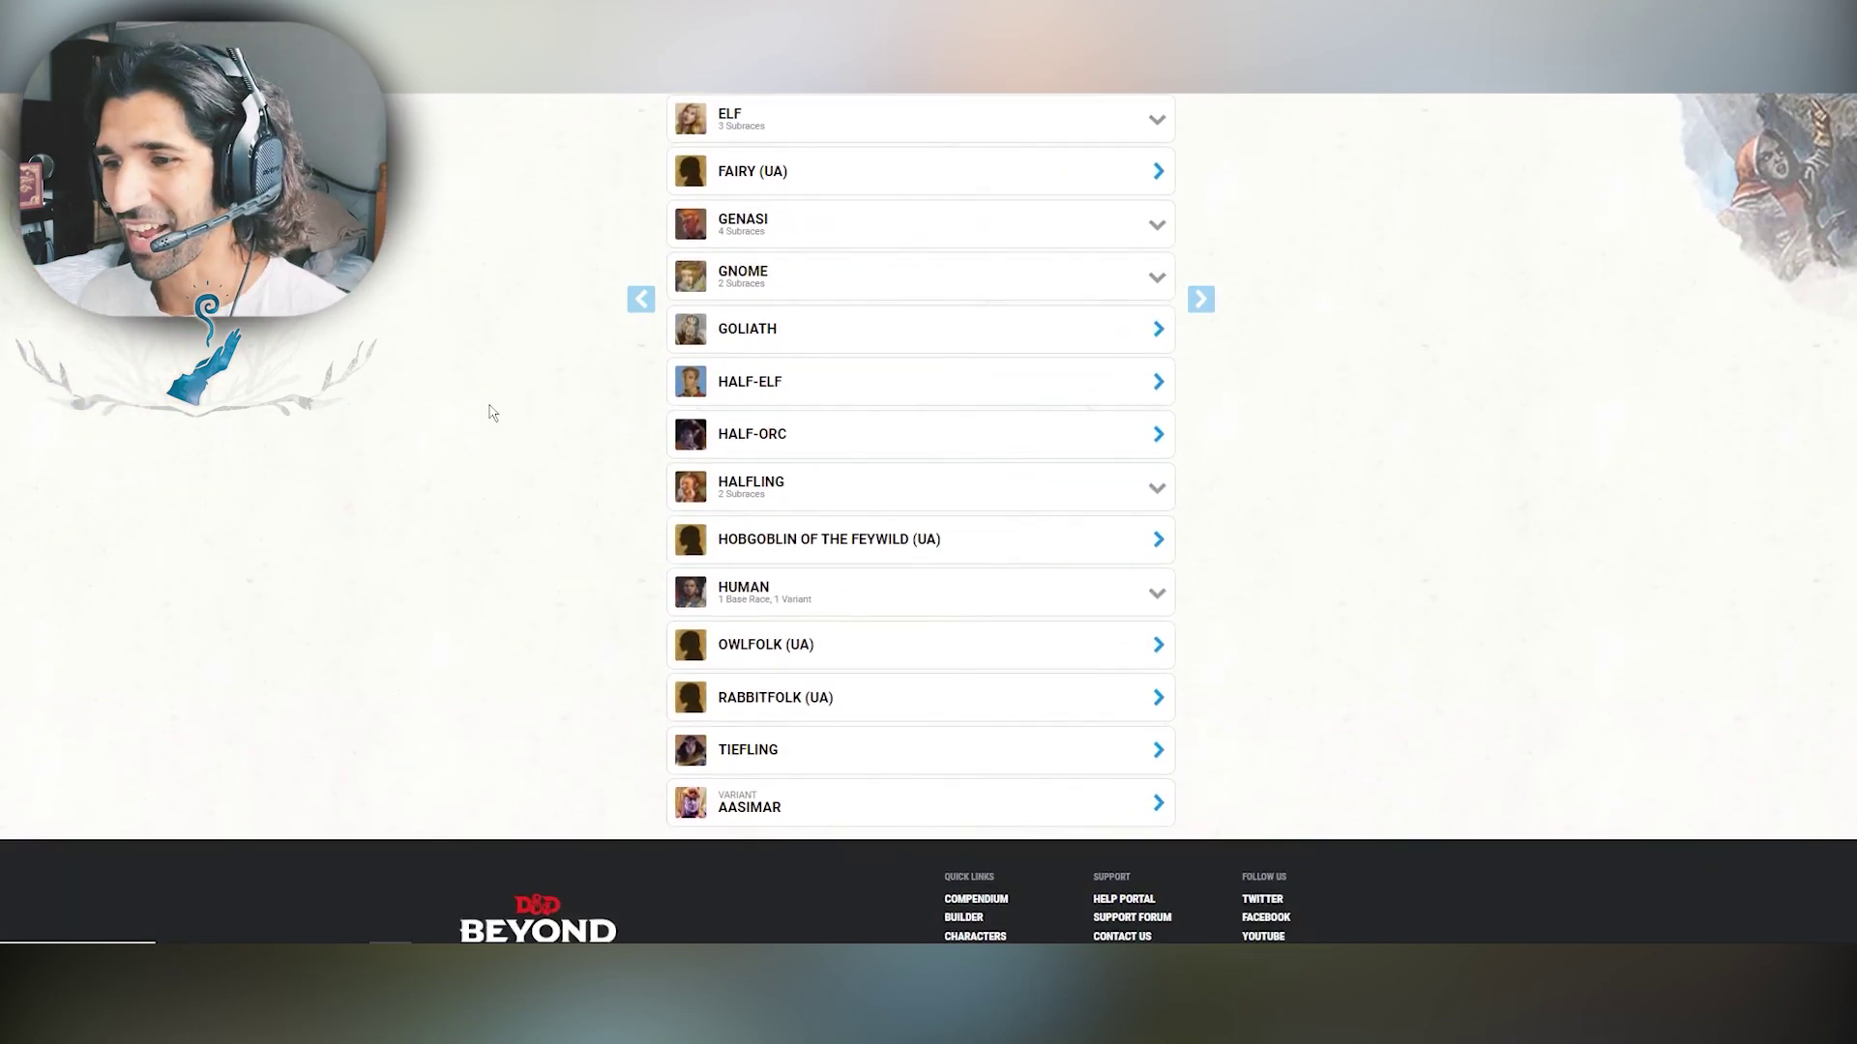
pyautogui.click(908, 609)
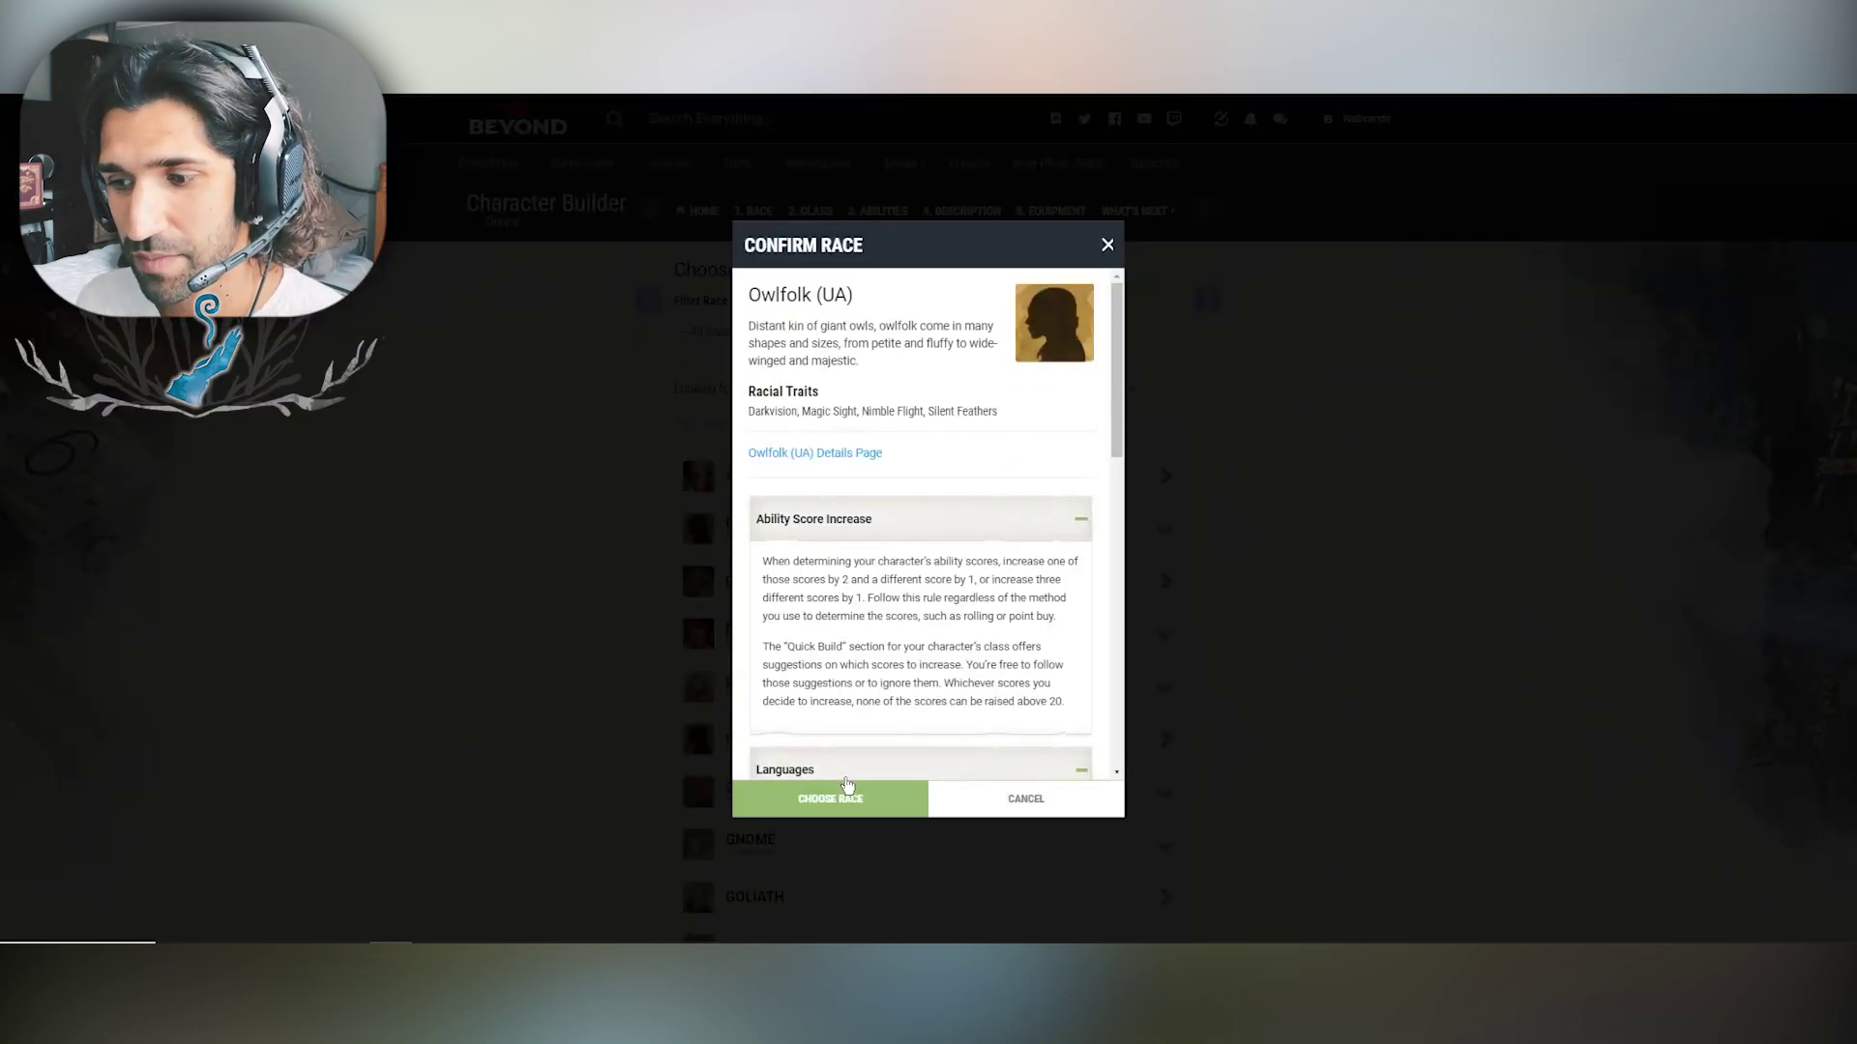
pyautogui.click(839, 801)
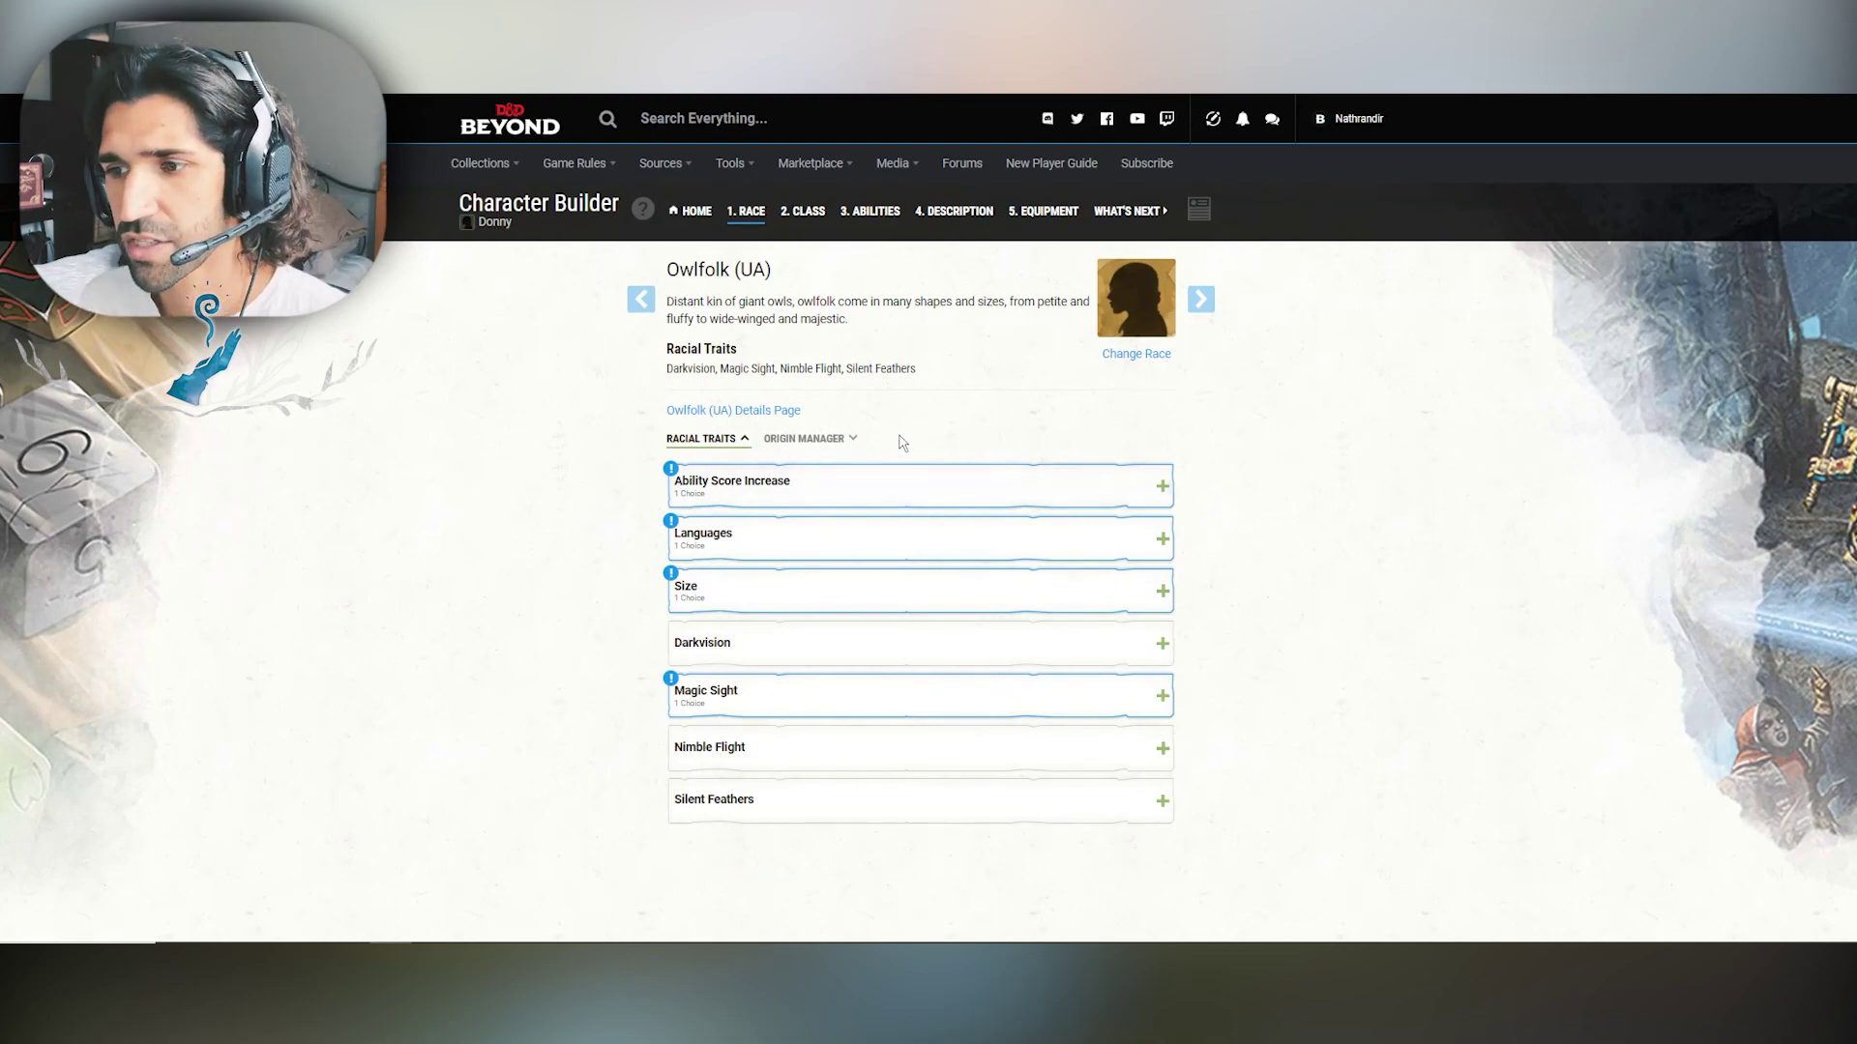
# Step: Set the Owlfolk Ability Score Increase trait to increase three scores (+1 / +1 / +1)
pyautogui.click(868, 489)
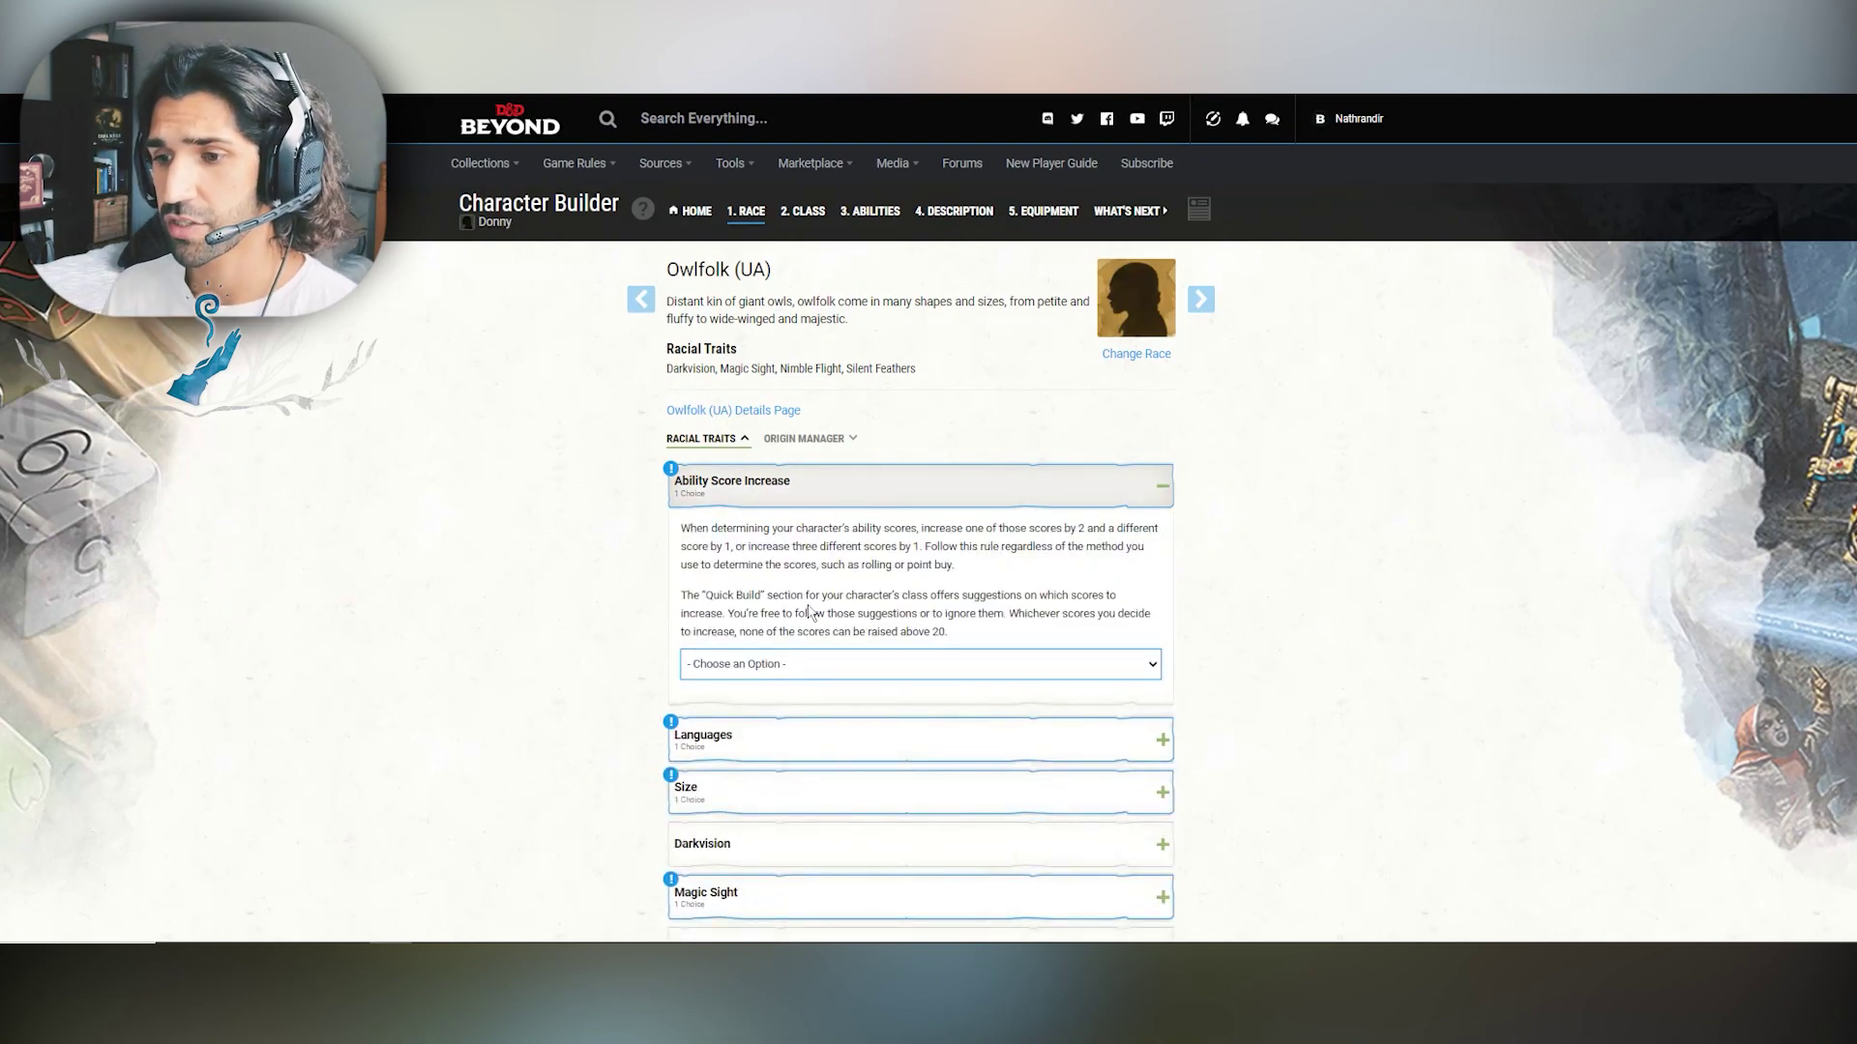
pyautogui.scroll(-3, 869, 490)
pyautogui.click(760, 406)
pyautogui.click(760, 441)
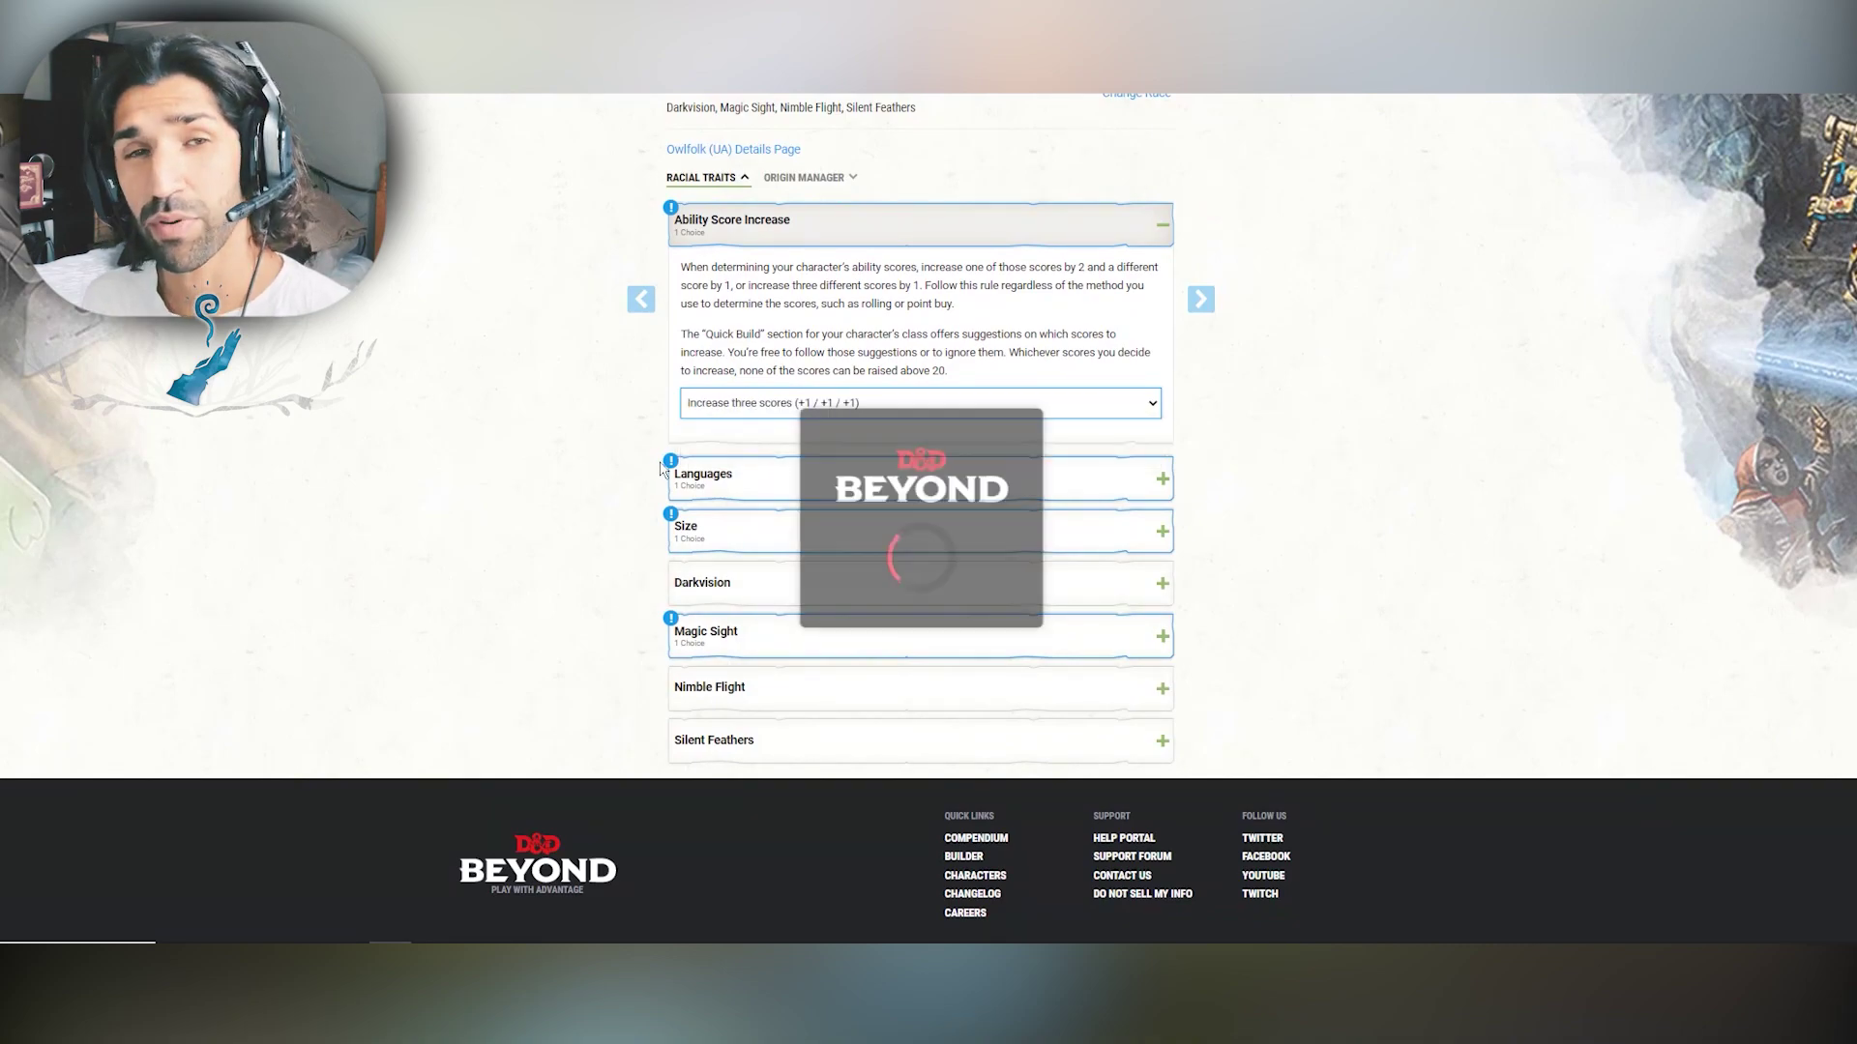
# Step: Assign the three +1 ability score increases to Intelligence, Constitution and Dexterity
pyautogui.click(802, 485)
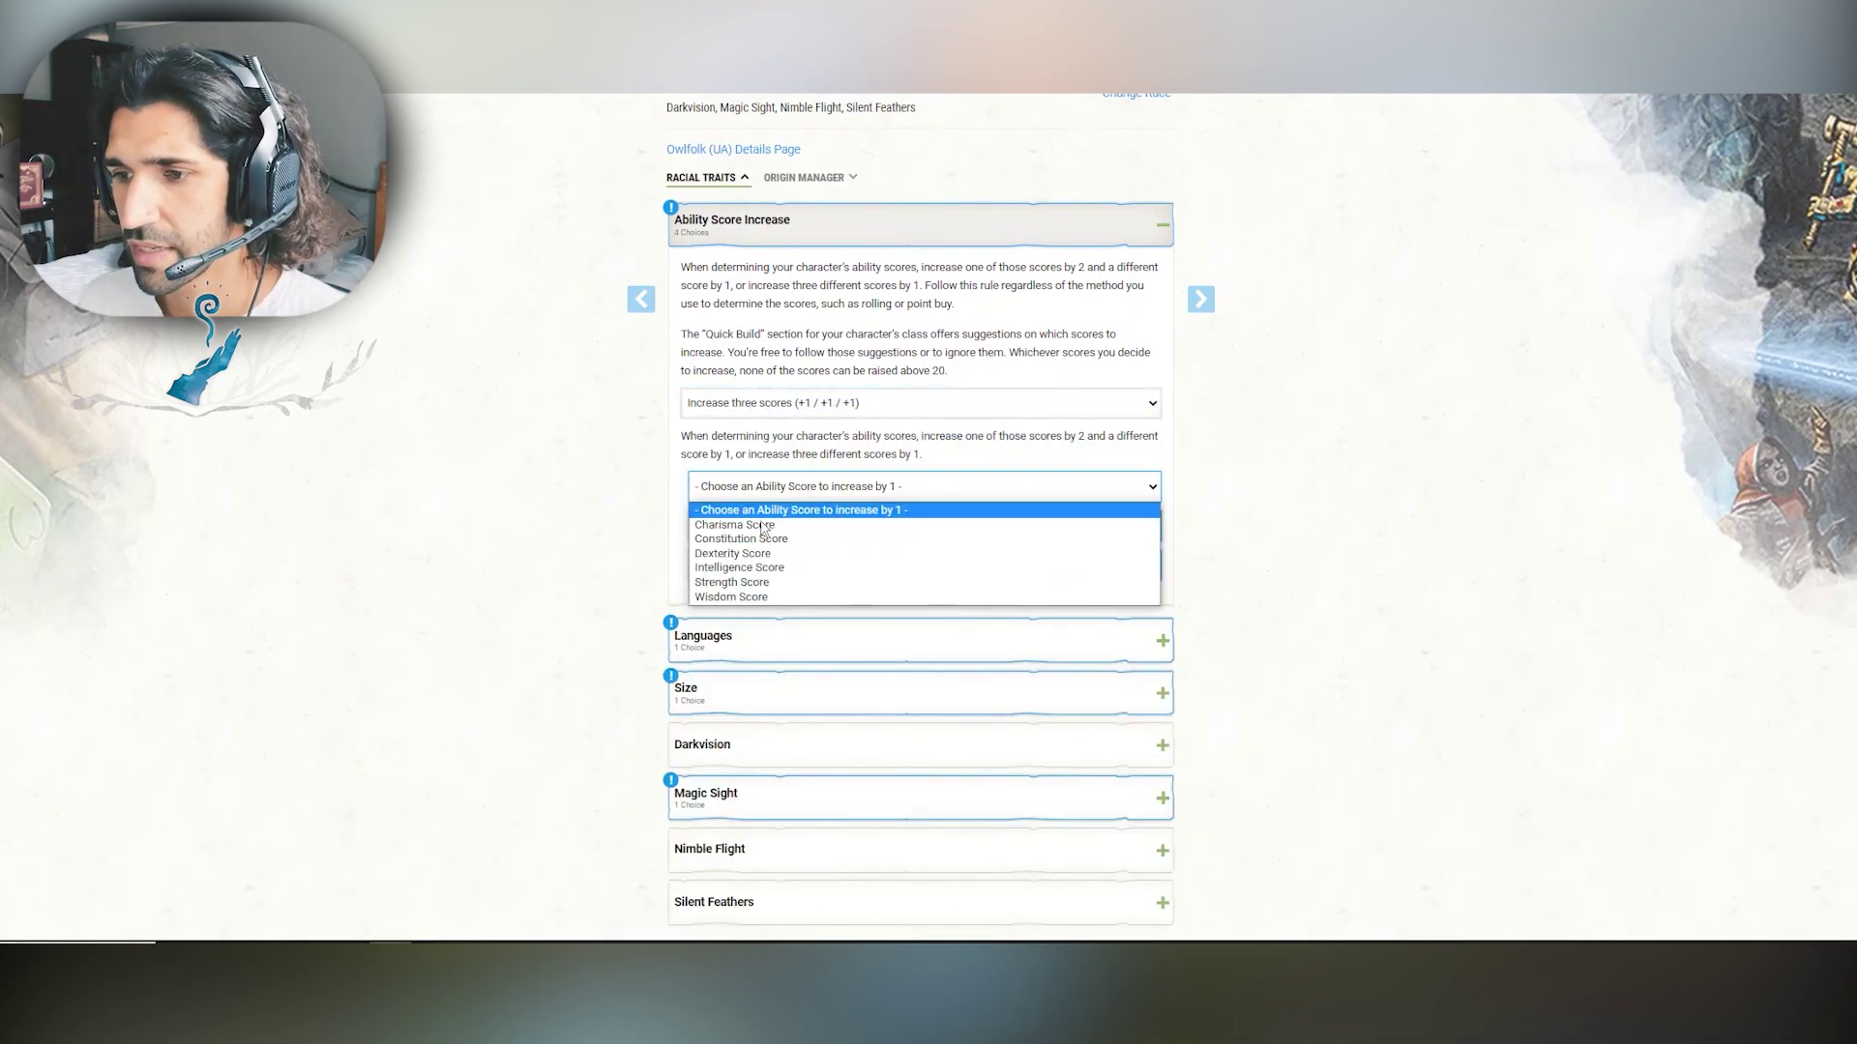
pyautogui.click(764, 553)
pyautogui.click(769, 527)
pyautogui.click(777, 495)
pyautogui.click(752, 566)
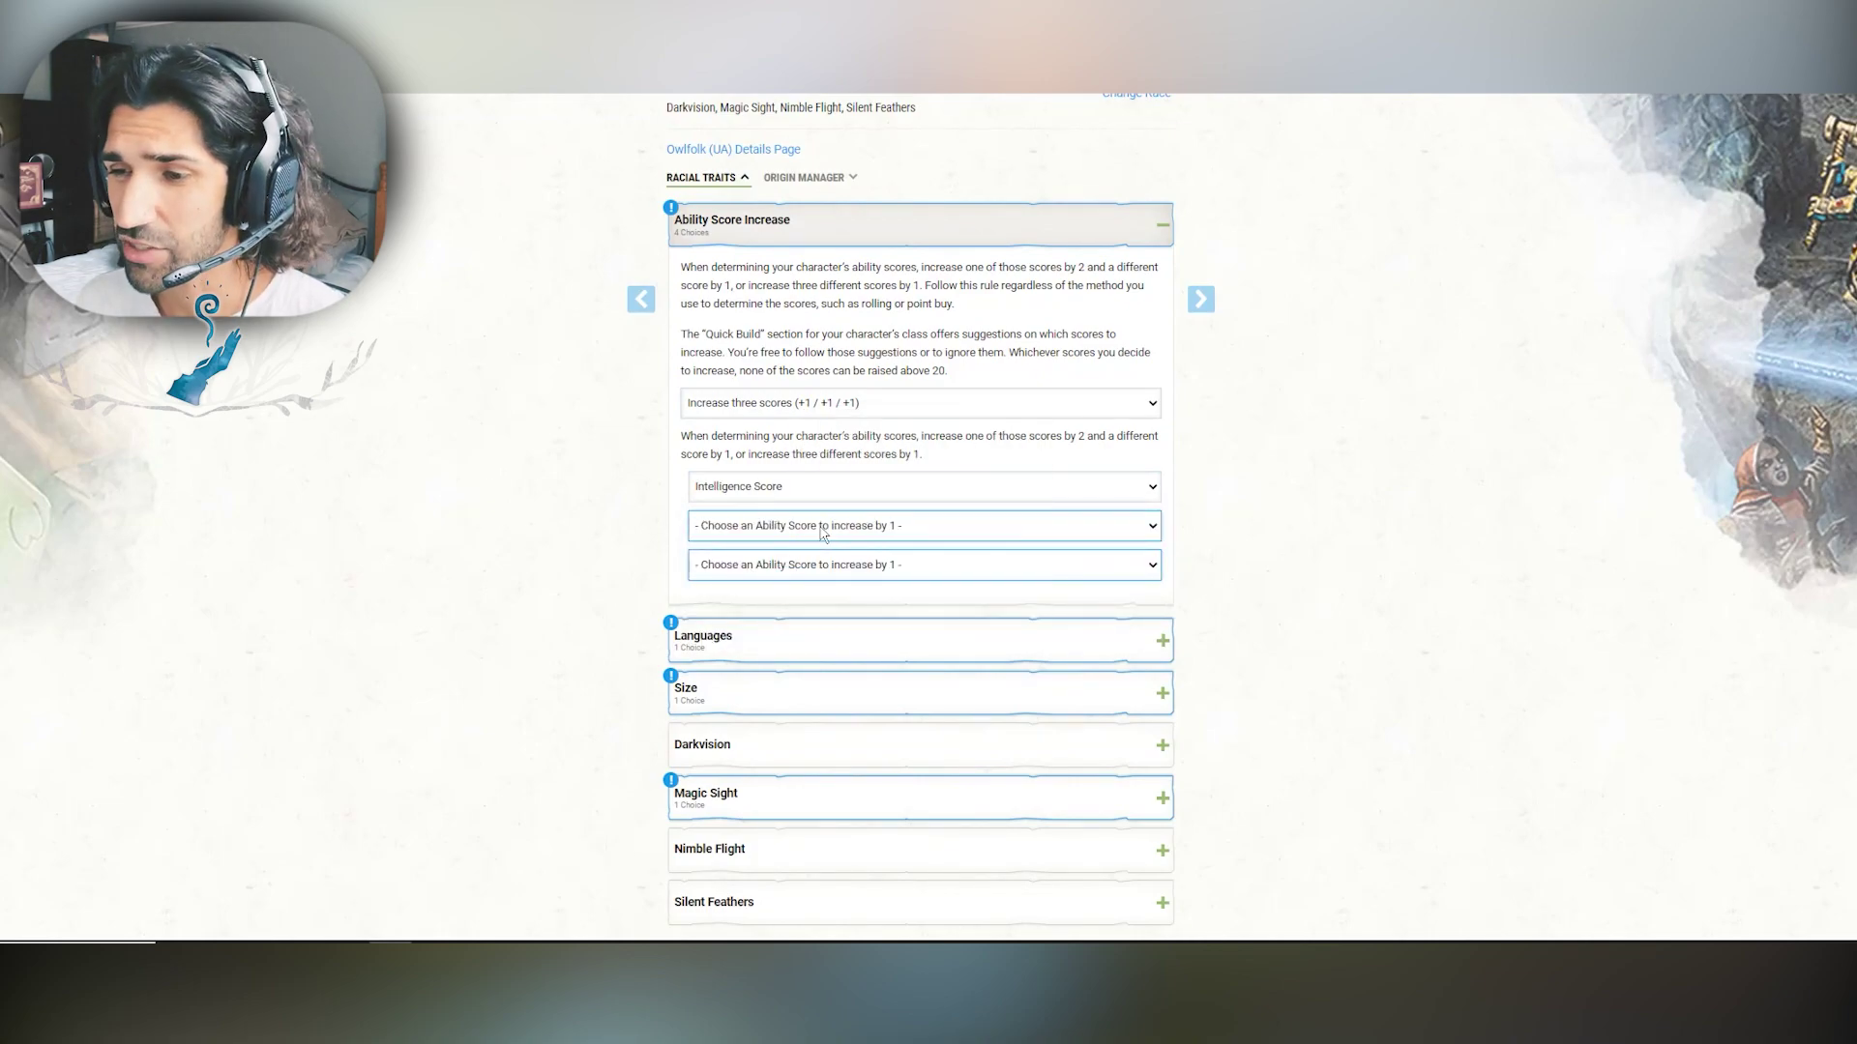
pyautogui.click(820, 526)
pyautogui.click(793, 578)
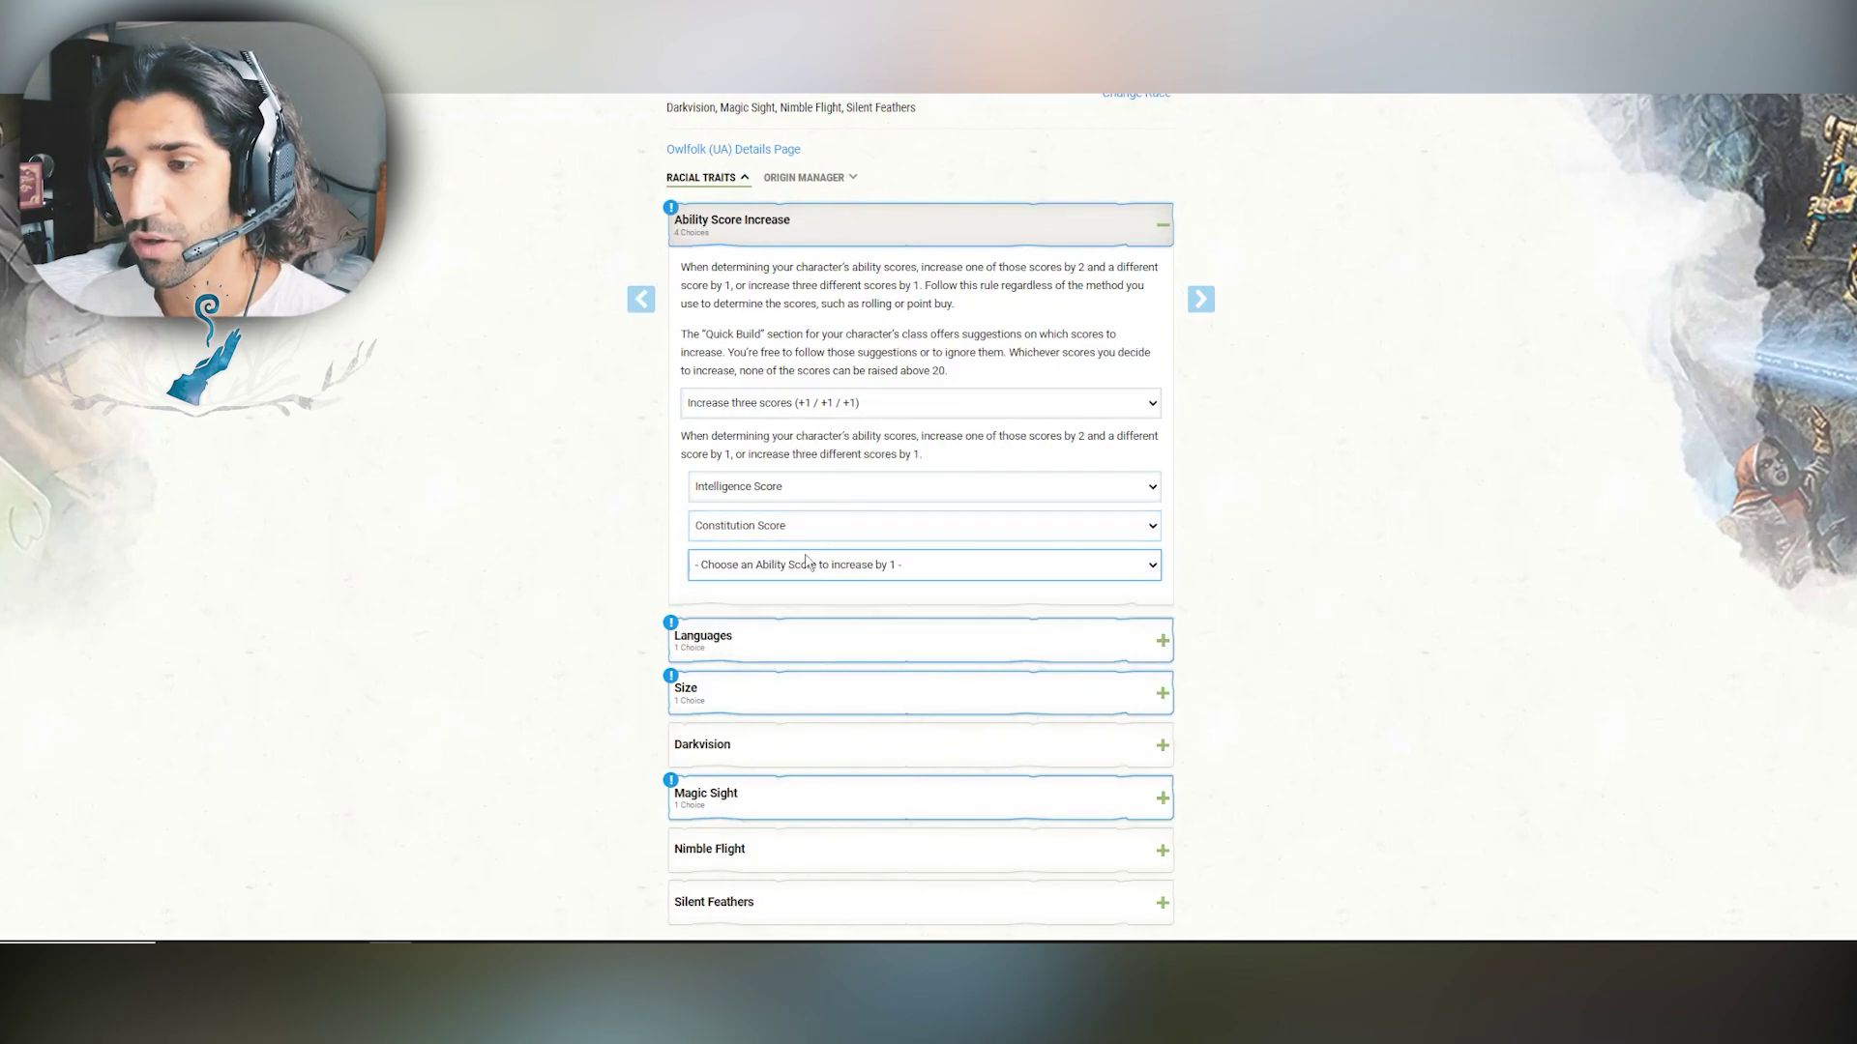
pyautogui.click(799, 568)
pyautogui.click(750, 632)
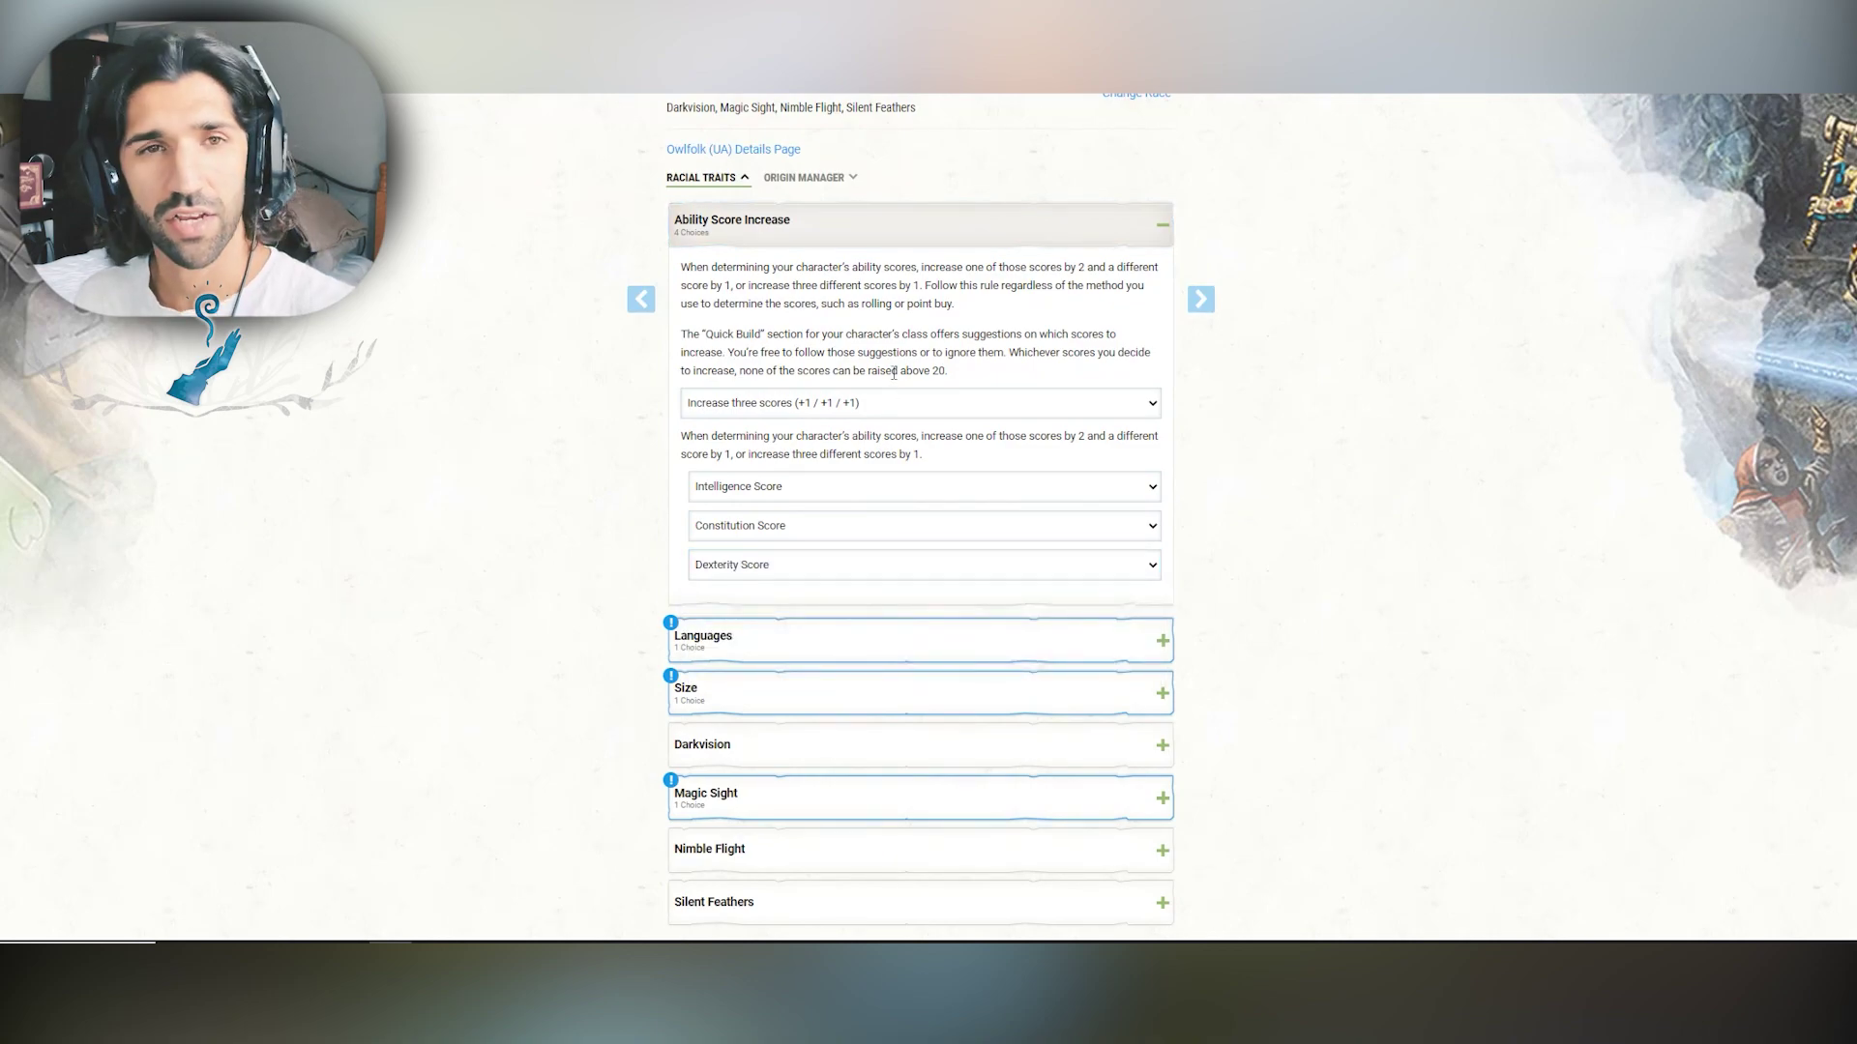
pyautogui.click(998, 241)
# Step: Choose Draconic as the additional language in the Languages racial trait
pyautogui.click(904, 329)
pyautogui.click(813, 407)
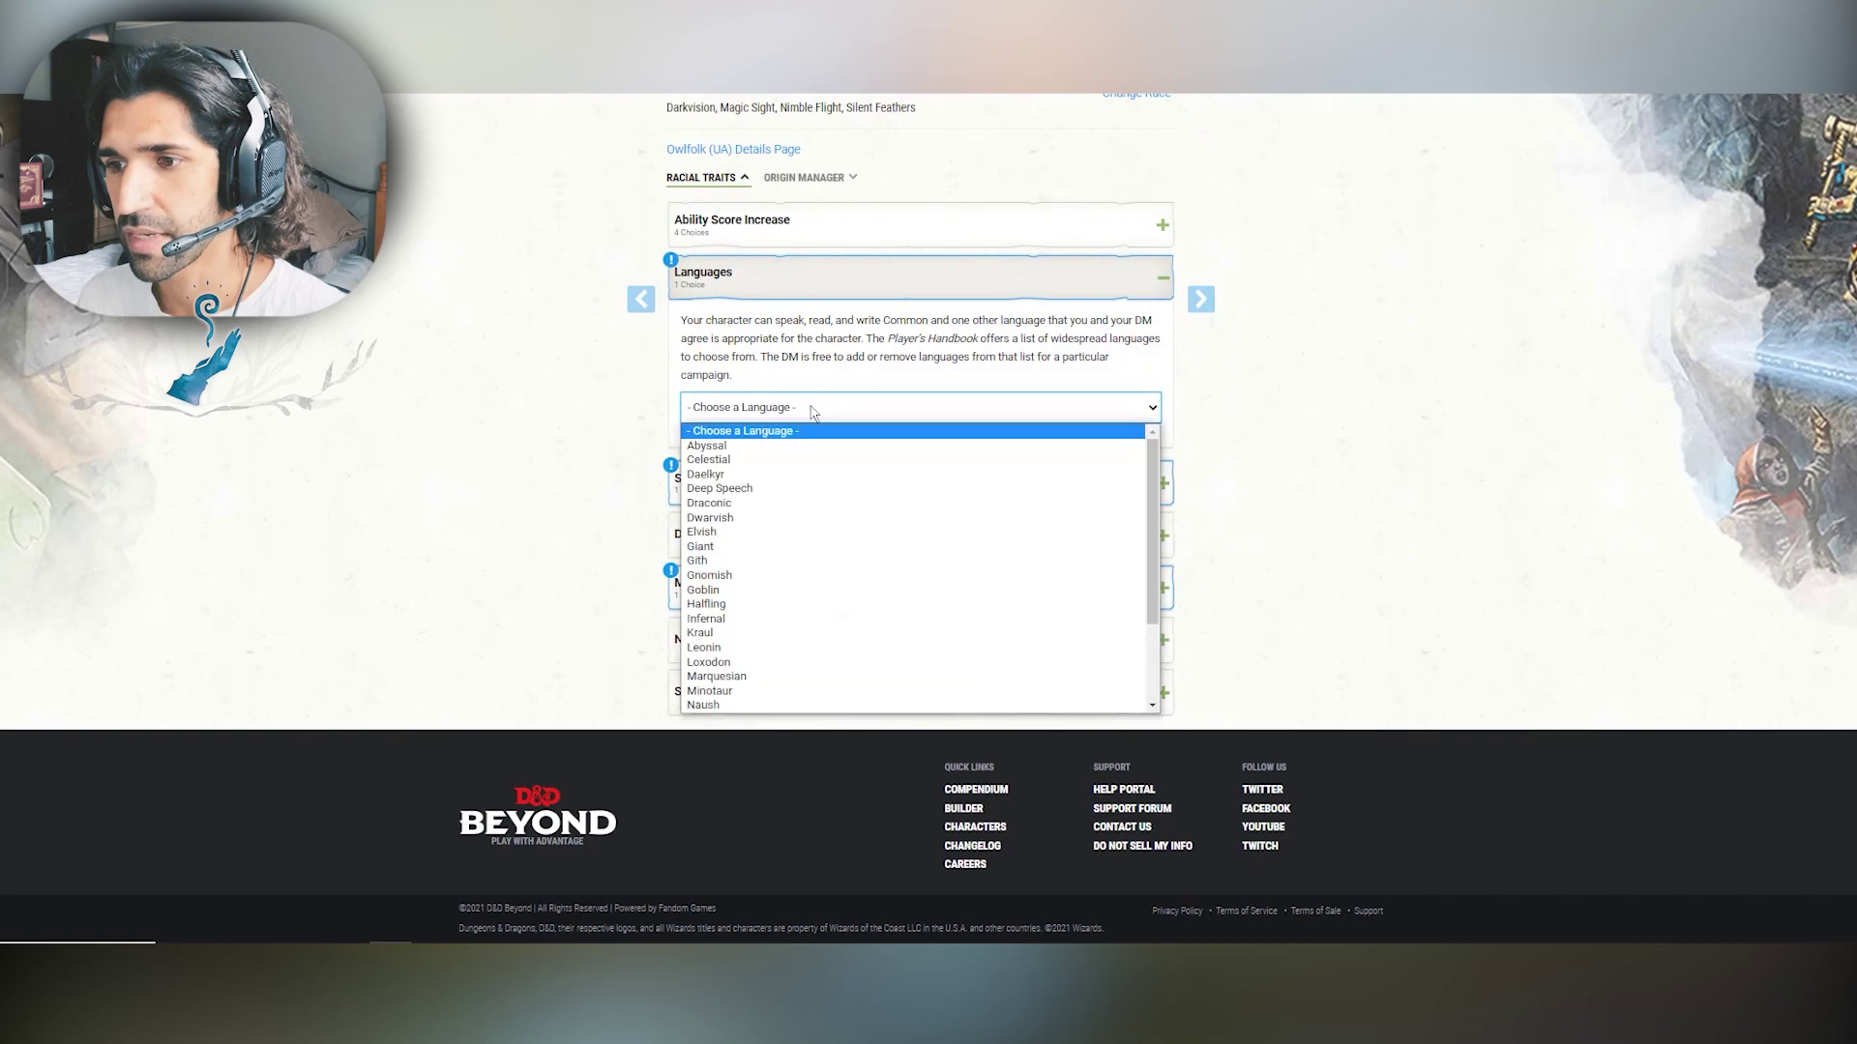
pyautogui.click(715, 503)
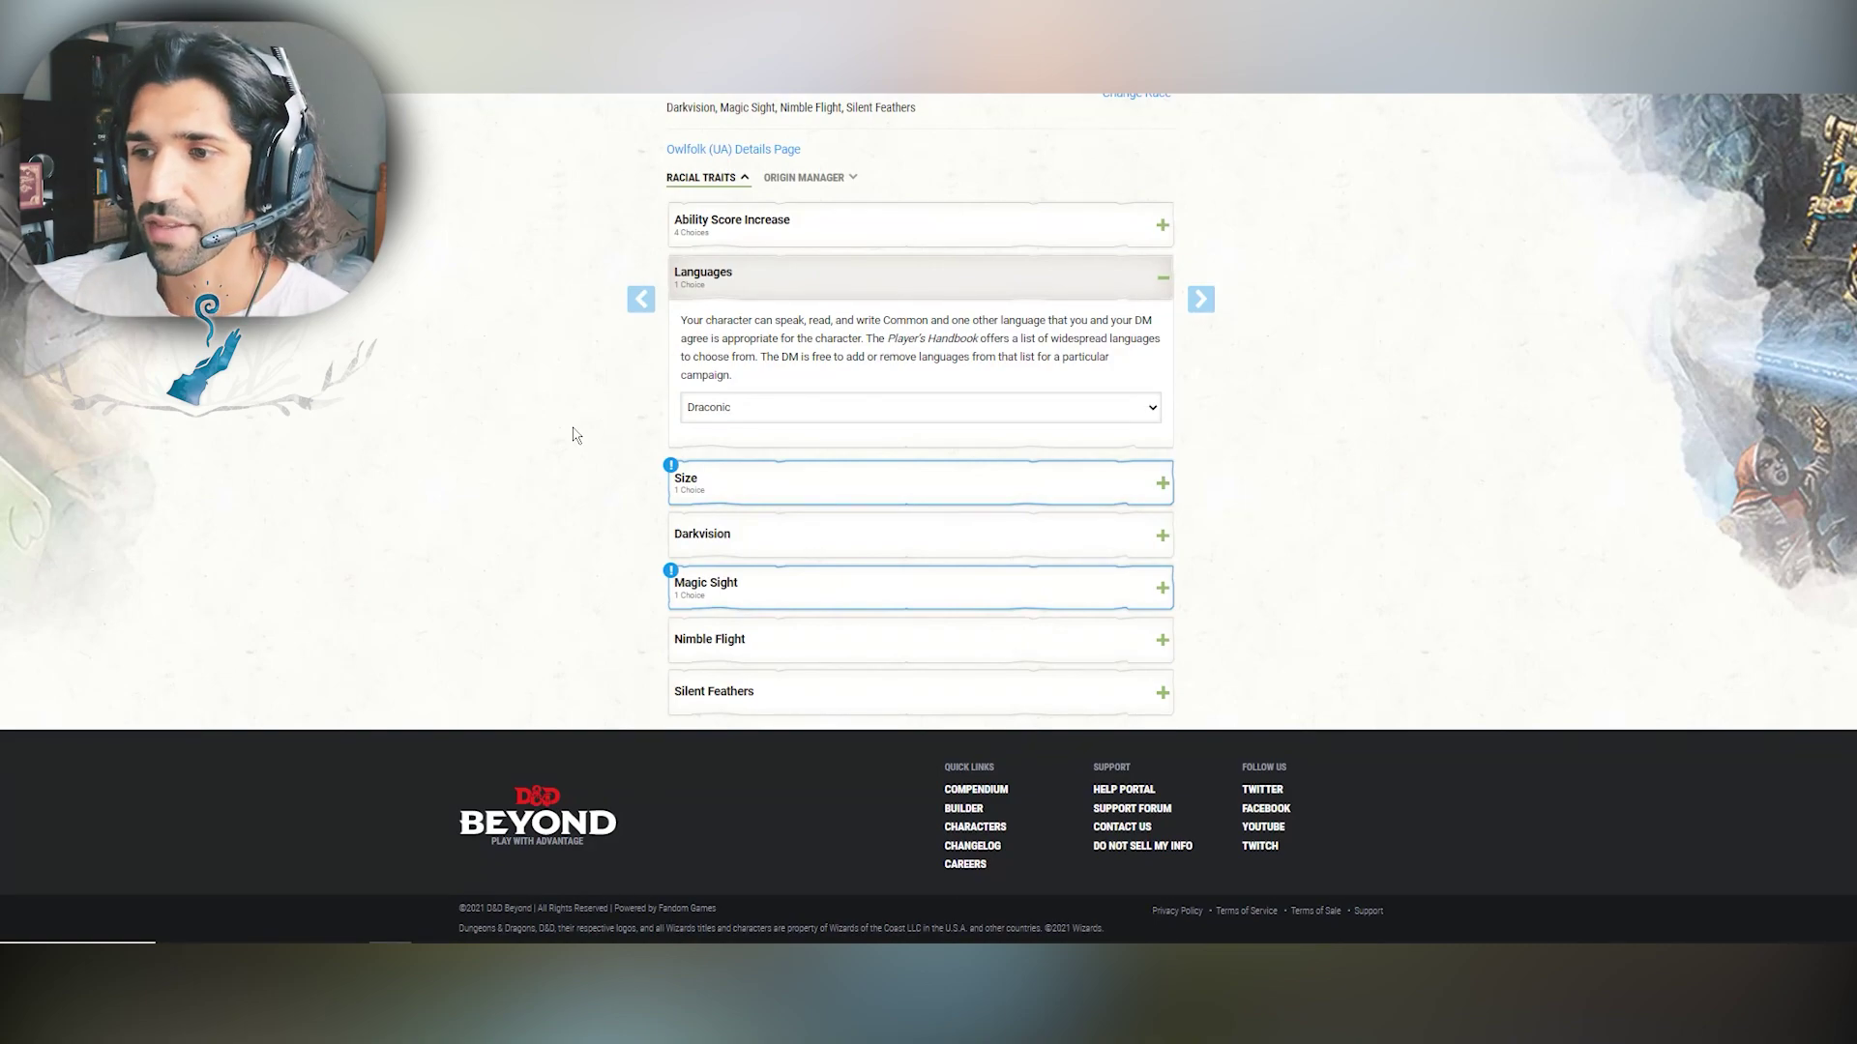
pyautogui.click(987, 274)
# Step: Set the character's size to Small in the Size racial trait
pyautogui.click(843, 392)
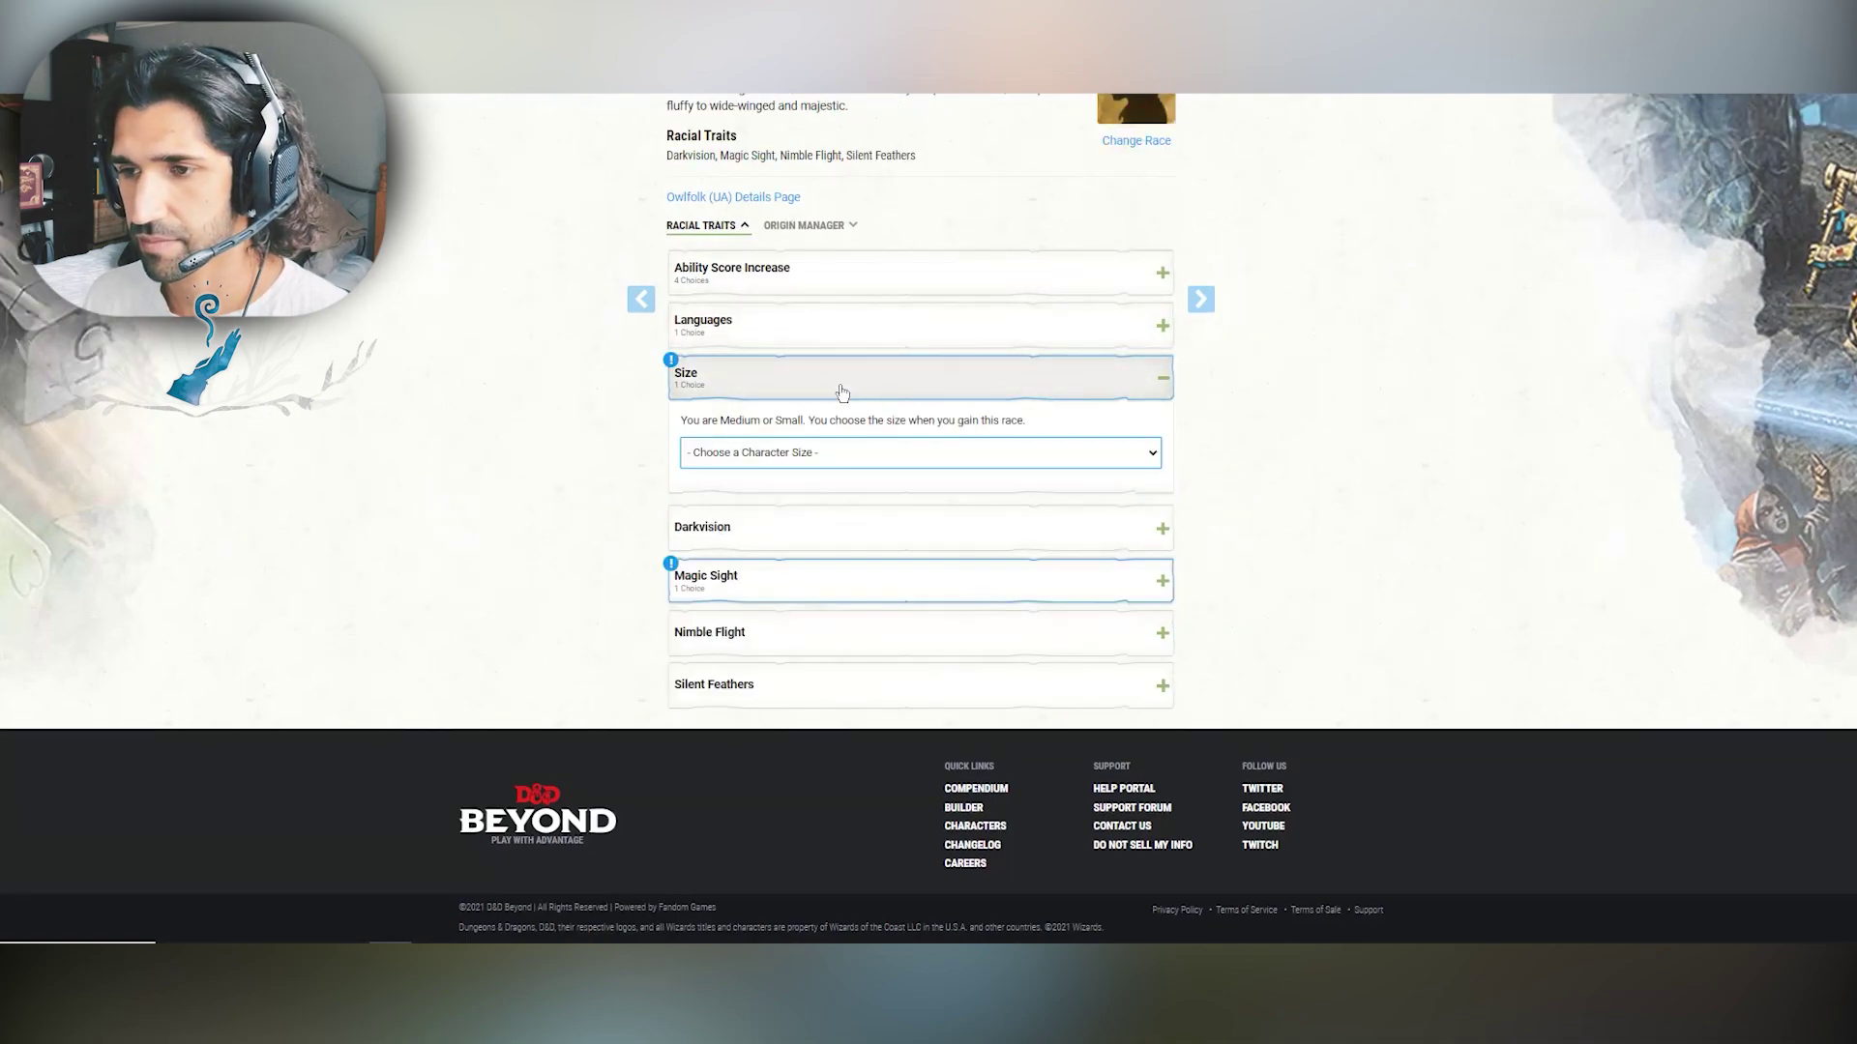
pyautogui.click(802, 452)
pyautogui.click(740, 505)
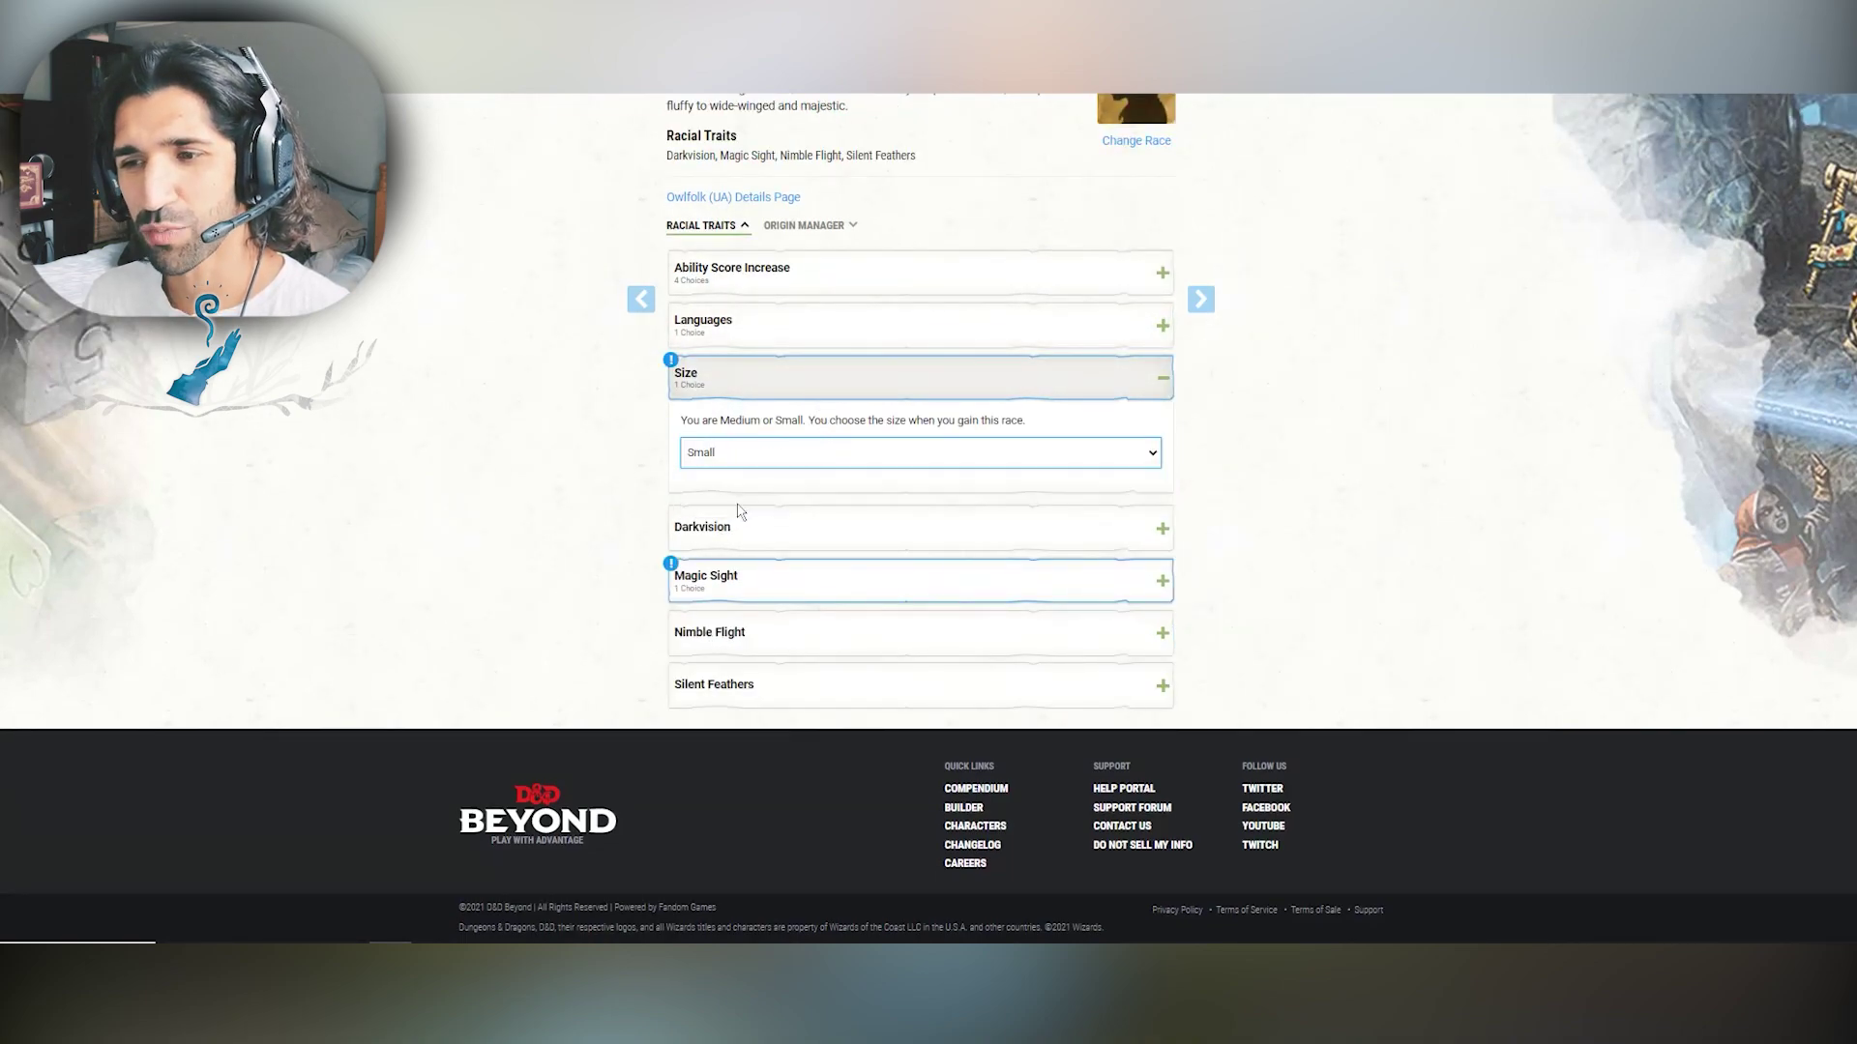
pyautogui.click(812, 382)
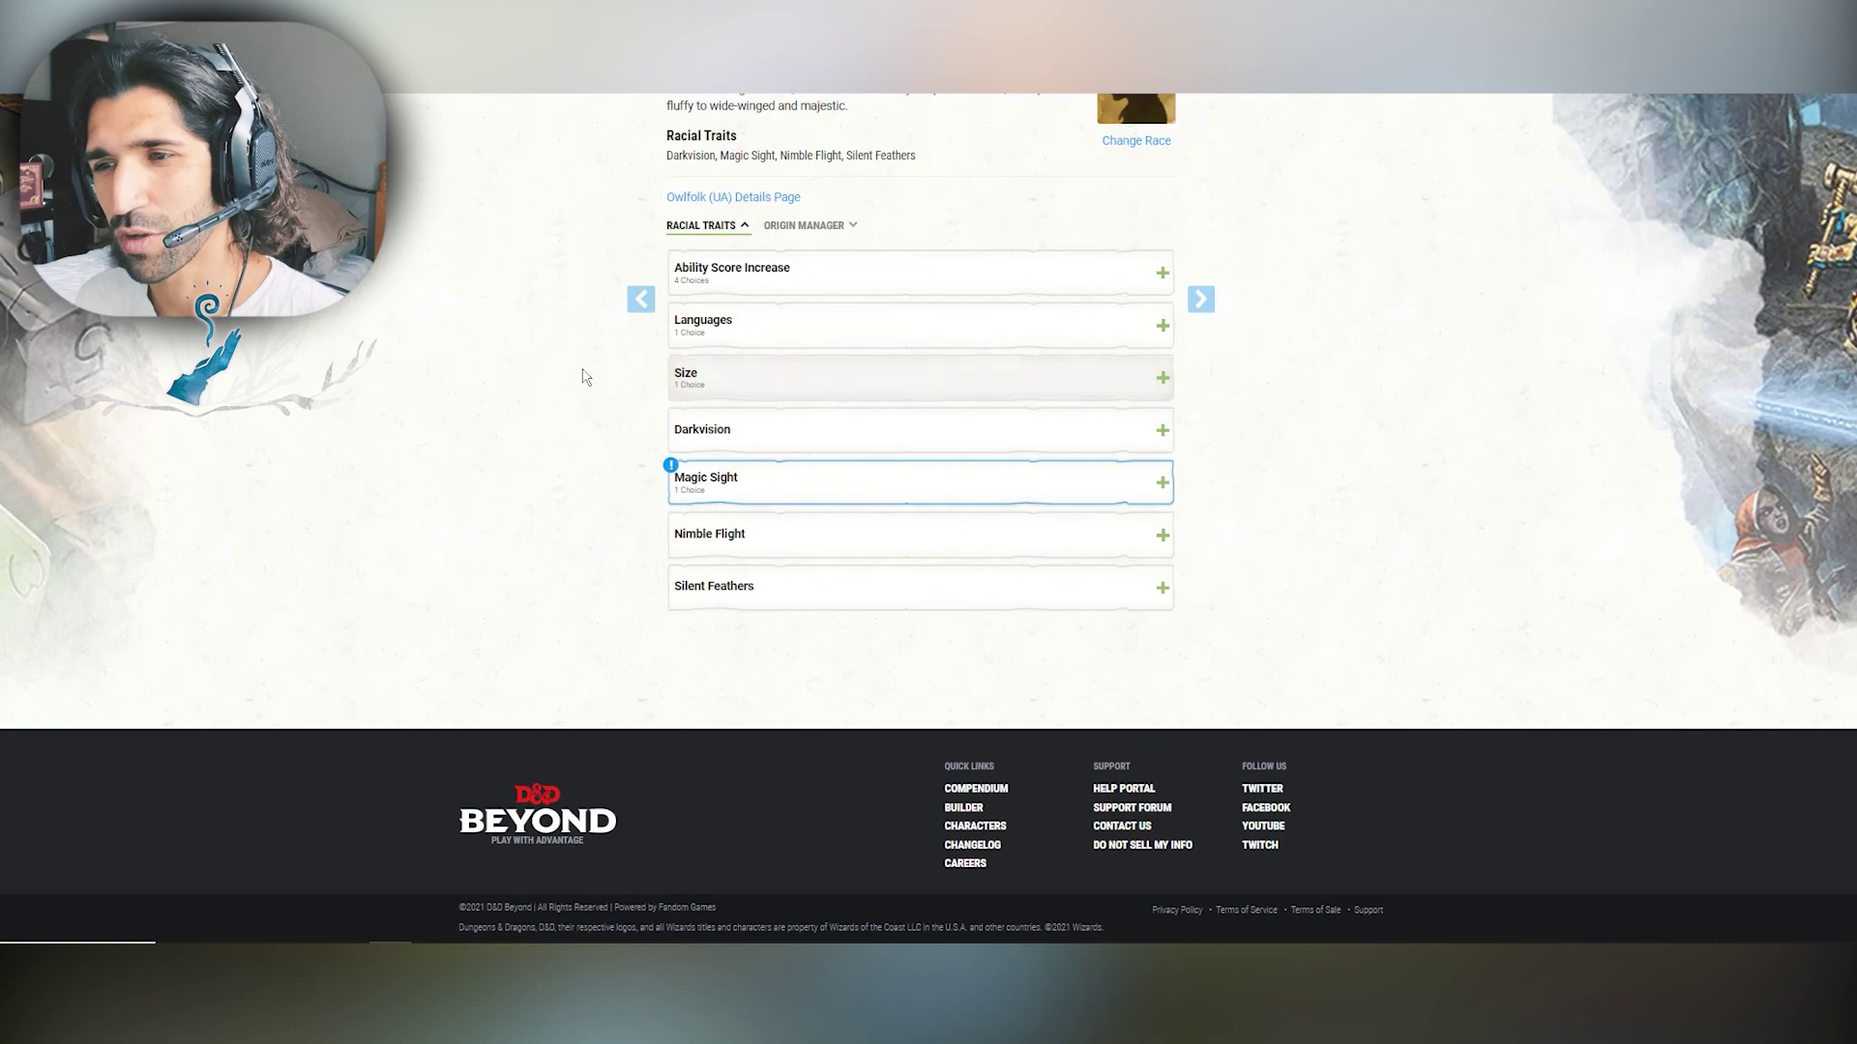
# Step: Read the Darkvision trait and set the Magic Sight spellcasting ability to Intelligence
pyautogui.click(813, 435)
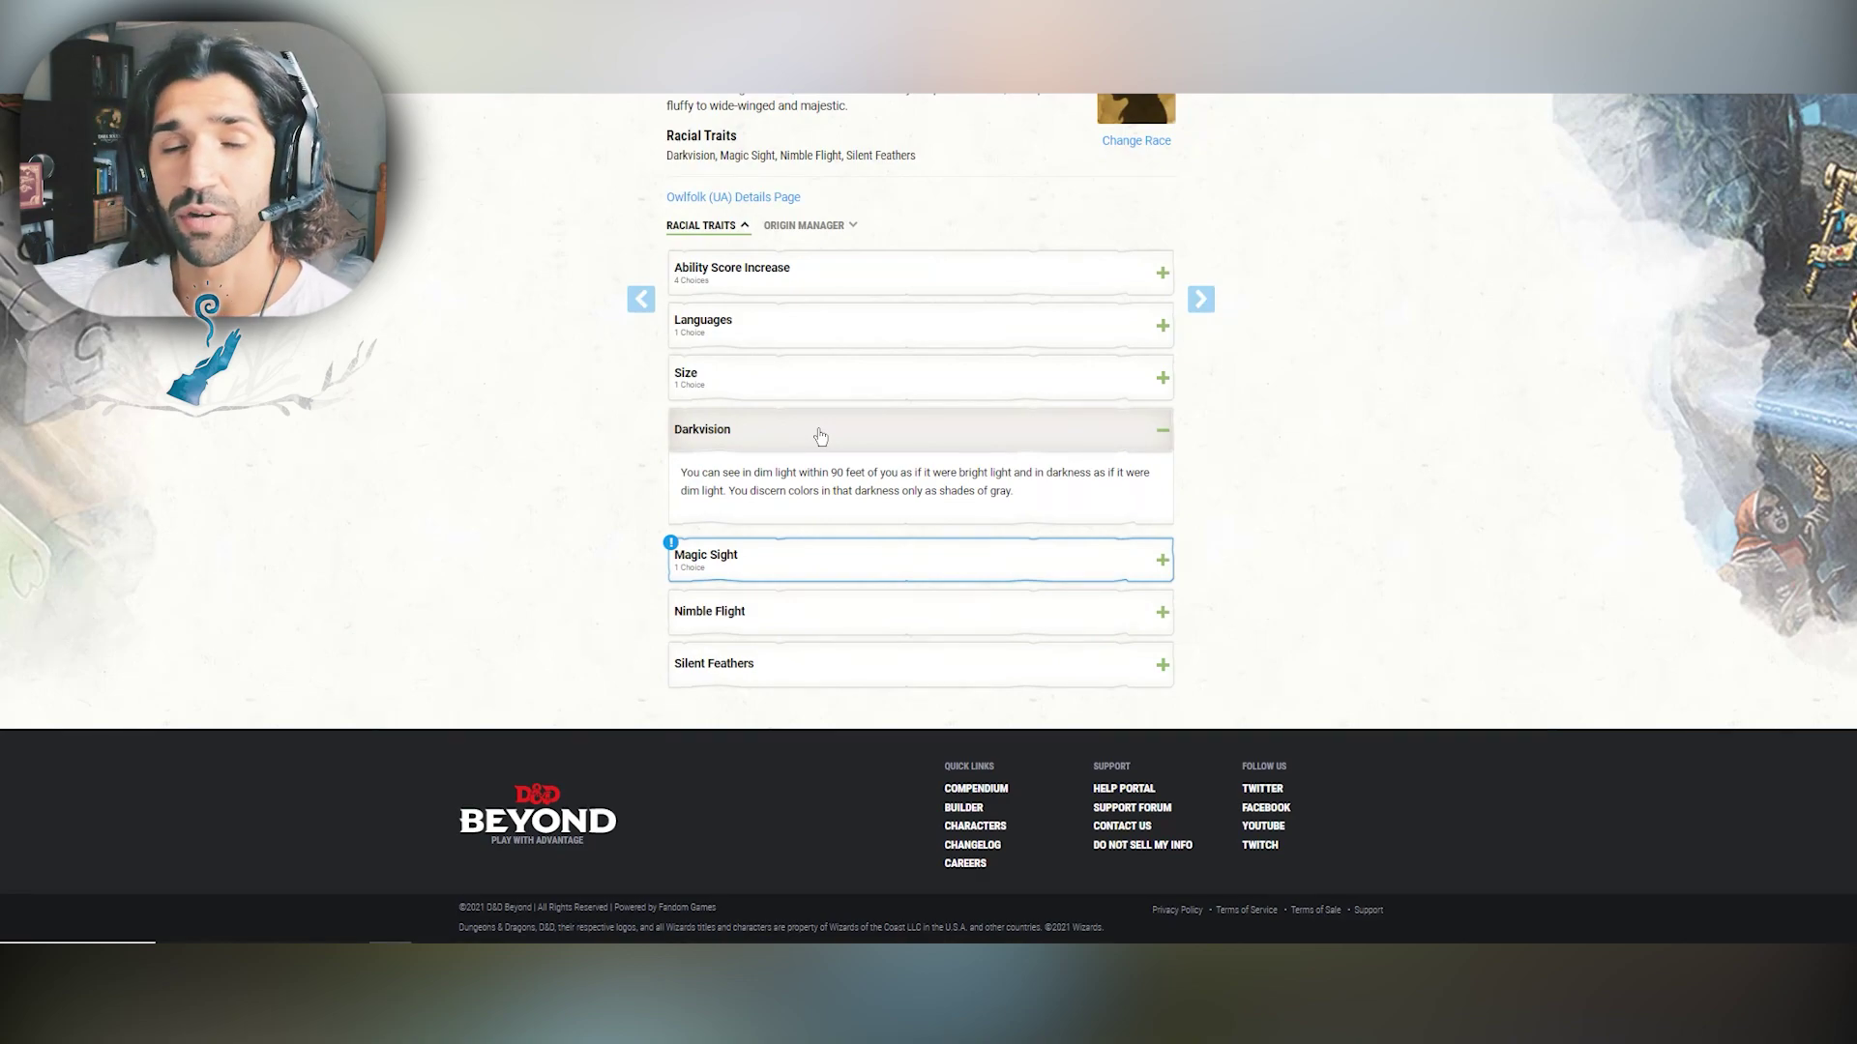
pyautogui.click(819, 437)
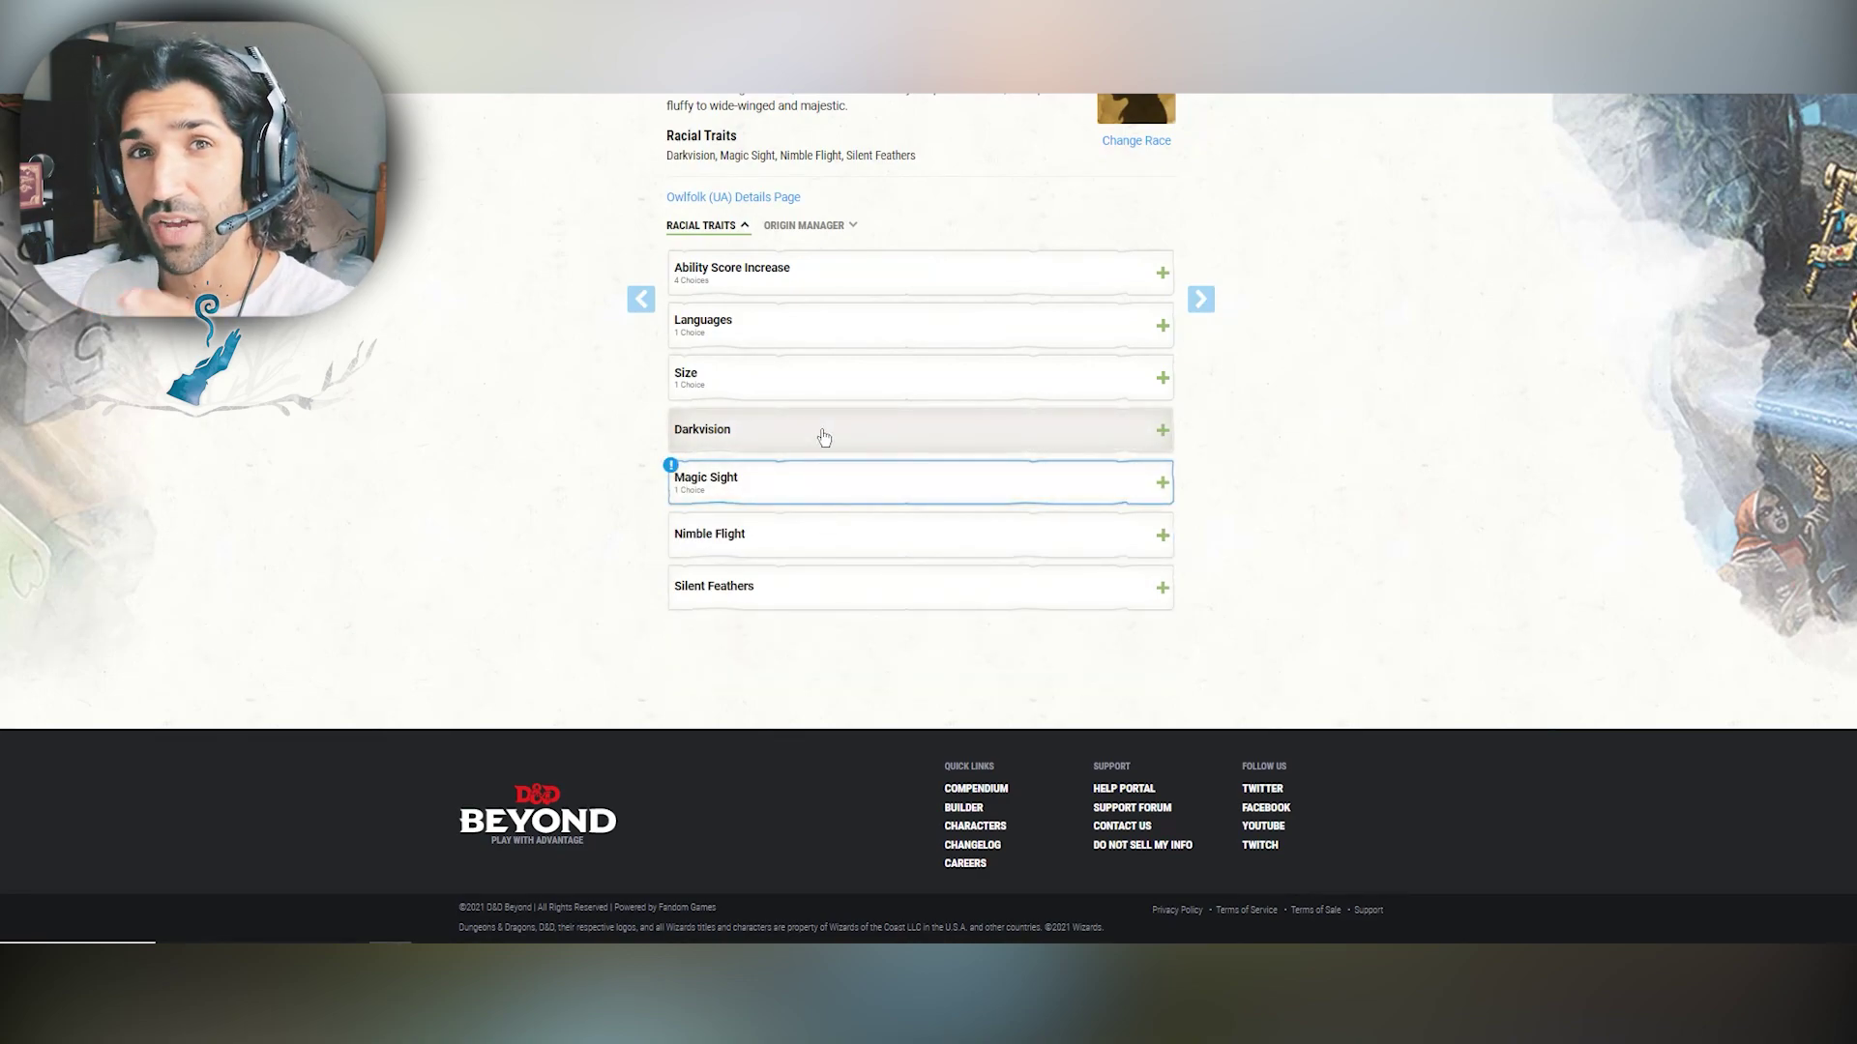
pyautogui.click(796, 489)
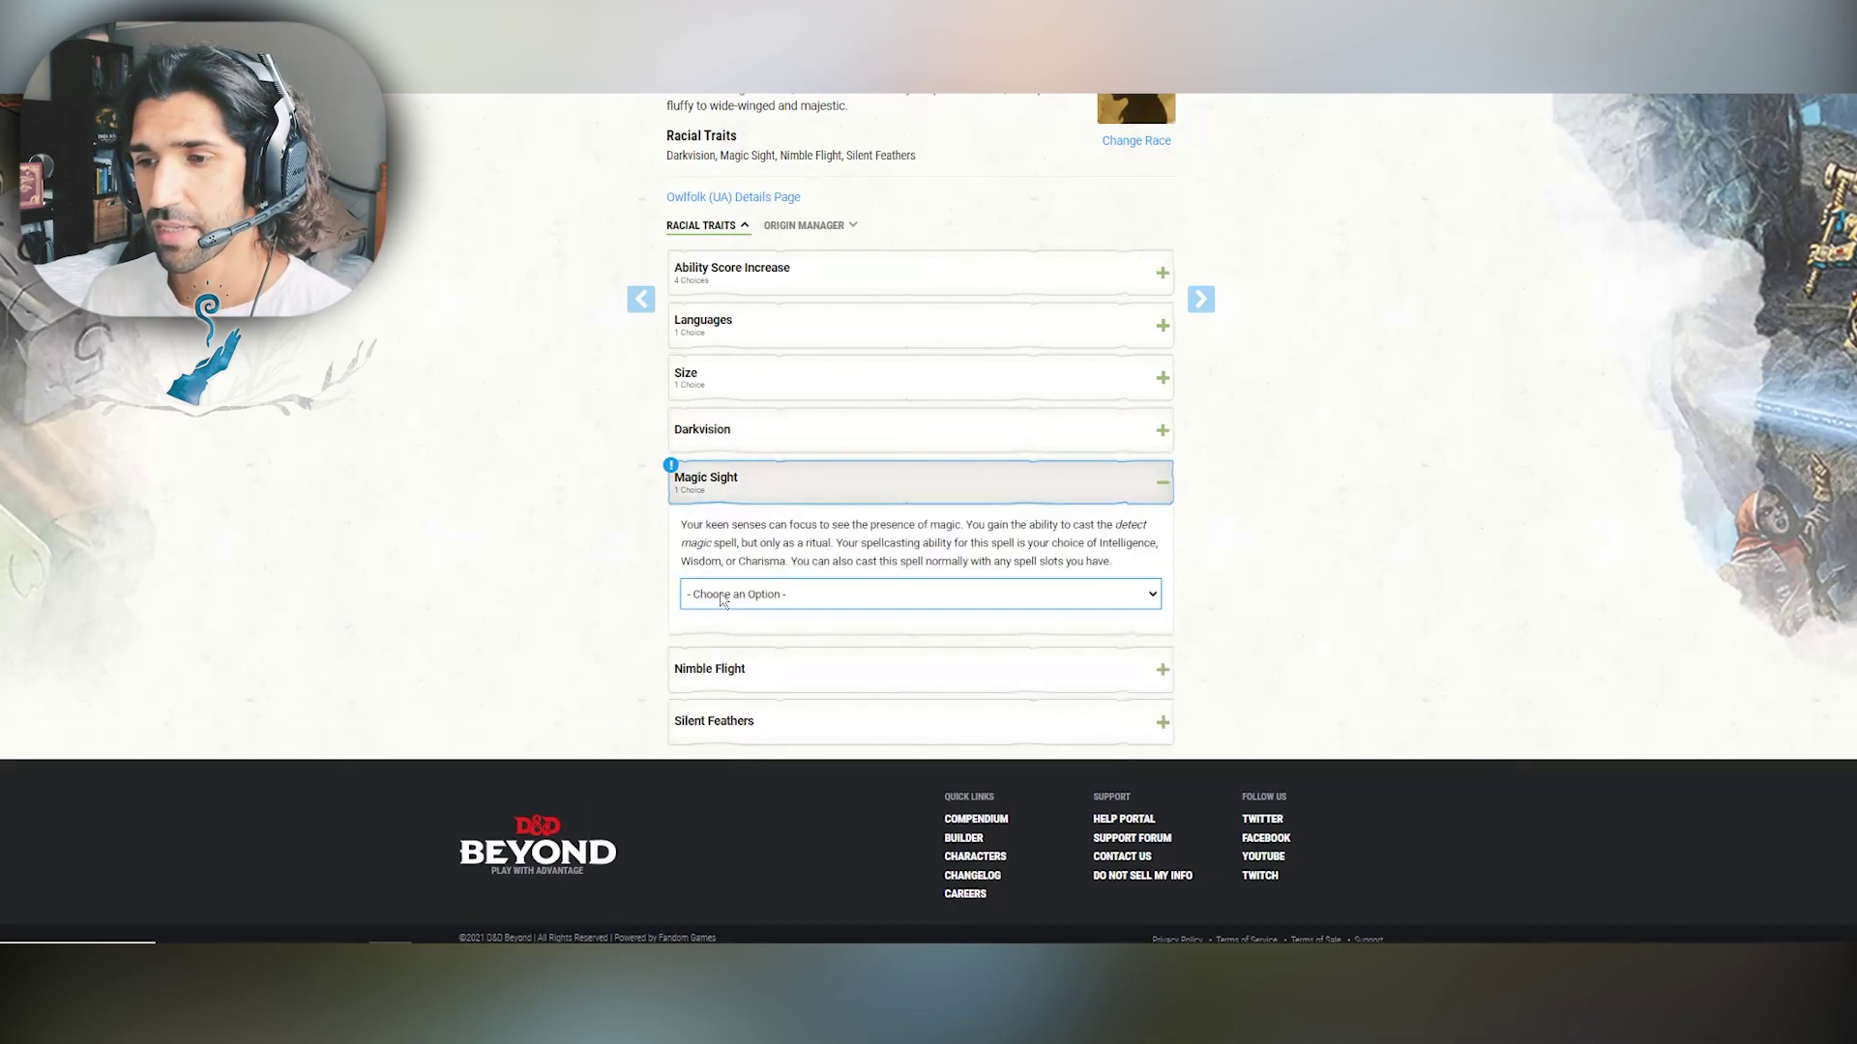
pyautogui.click(774, 593)
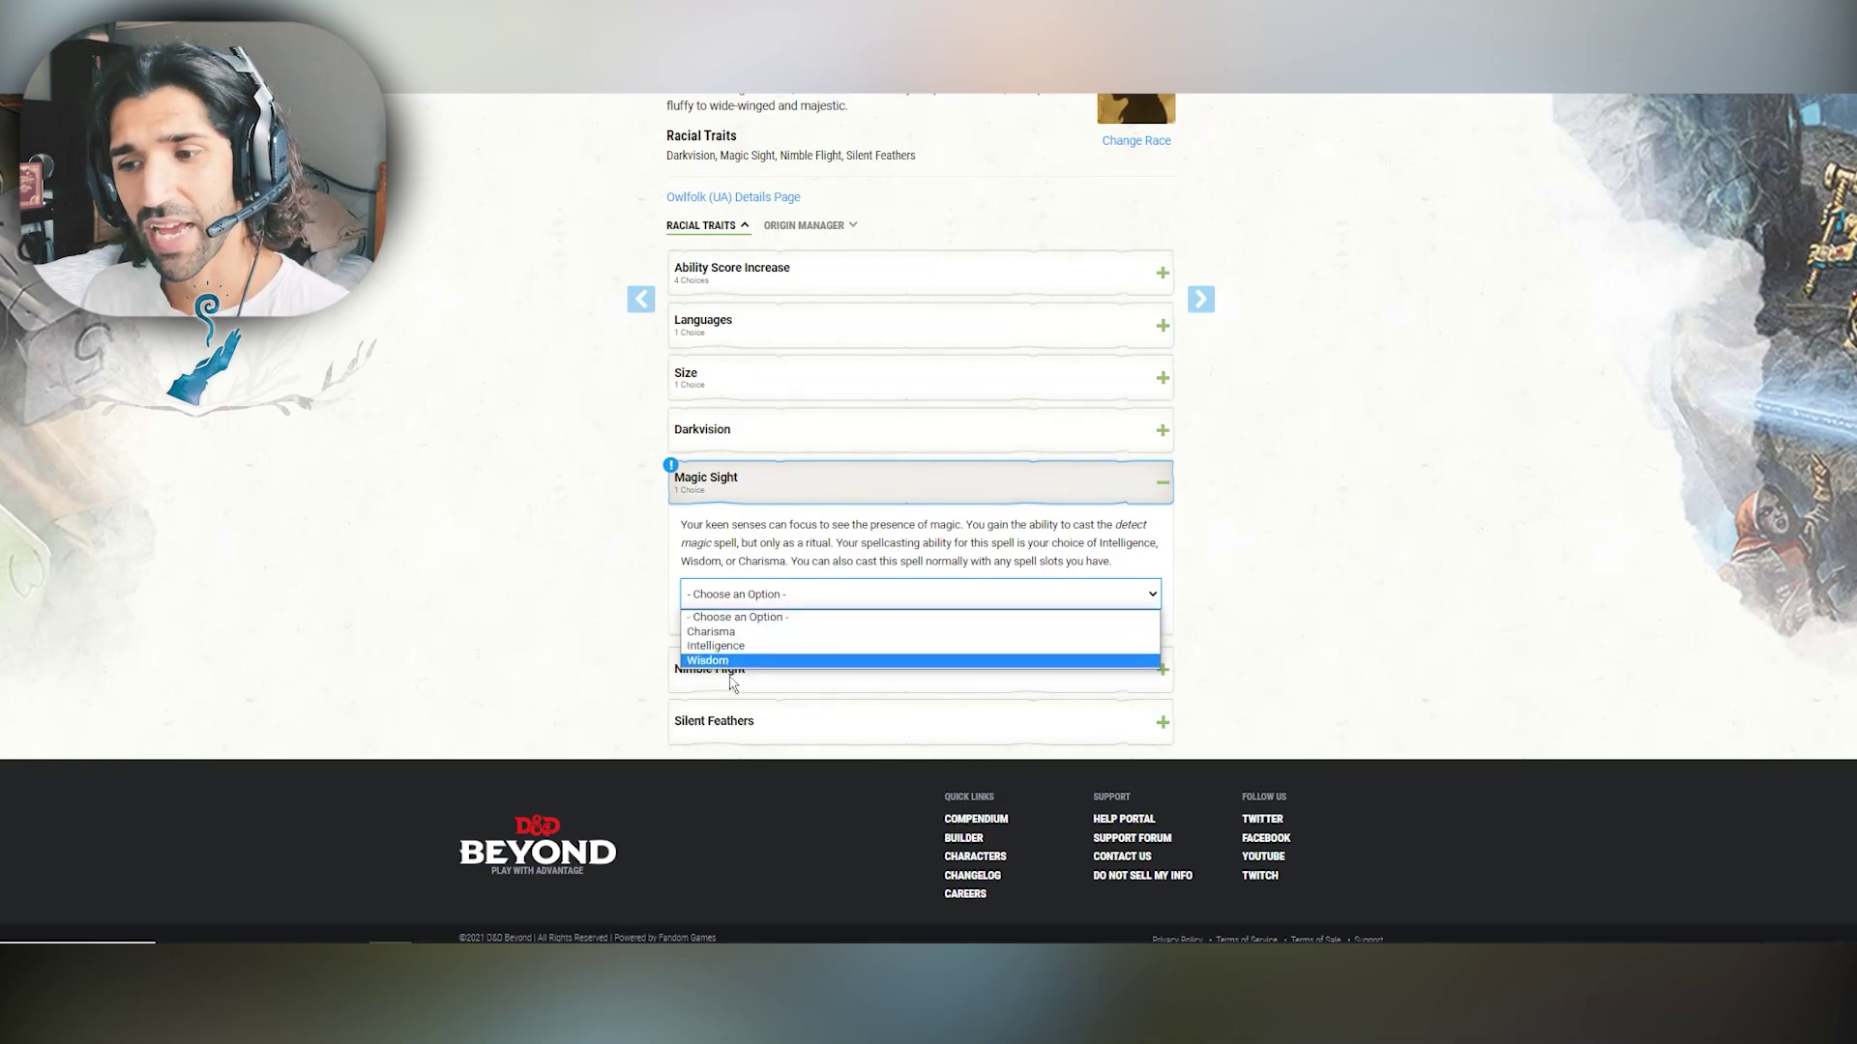
pyautogui.click(727, 659)
pyautogui.click(764, 594)
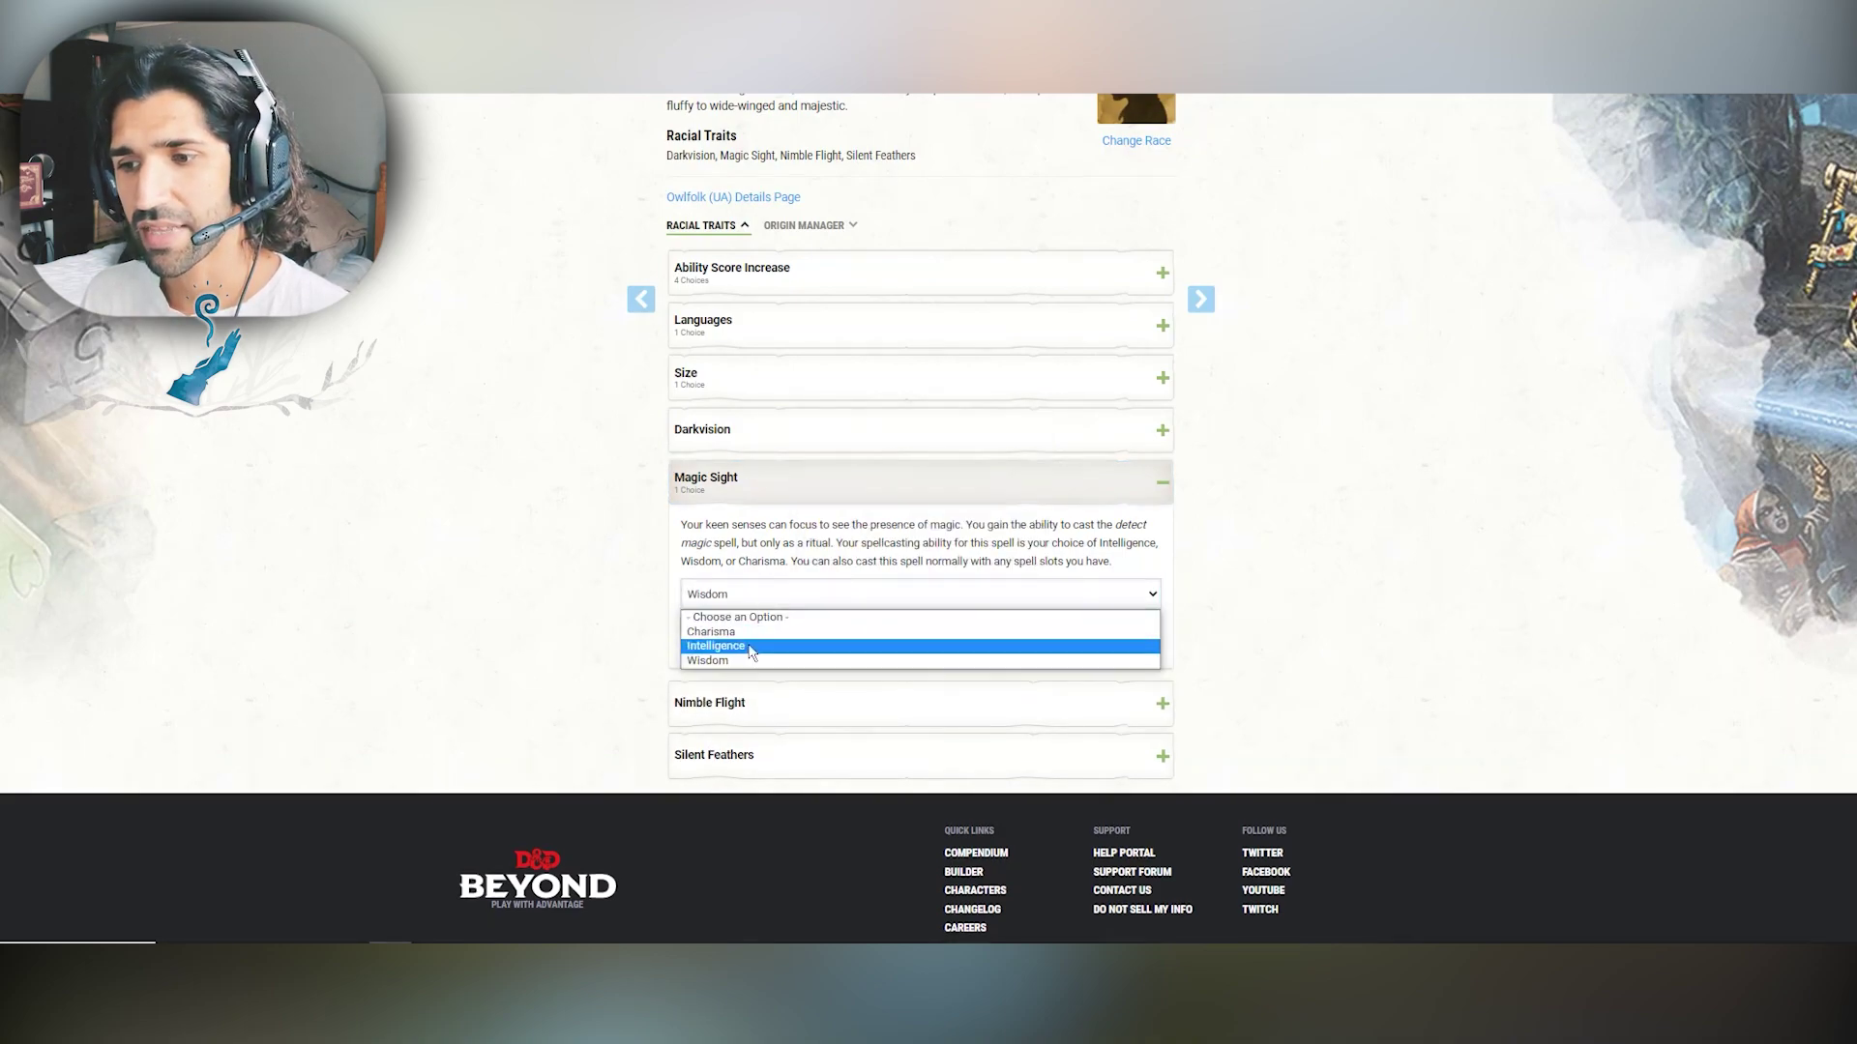
pyautogui.click(715, 646)
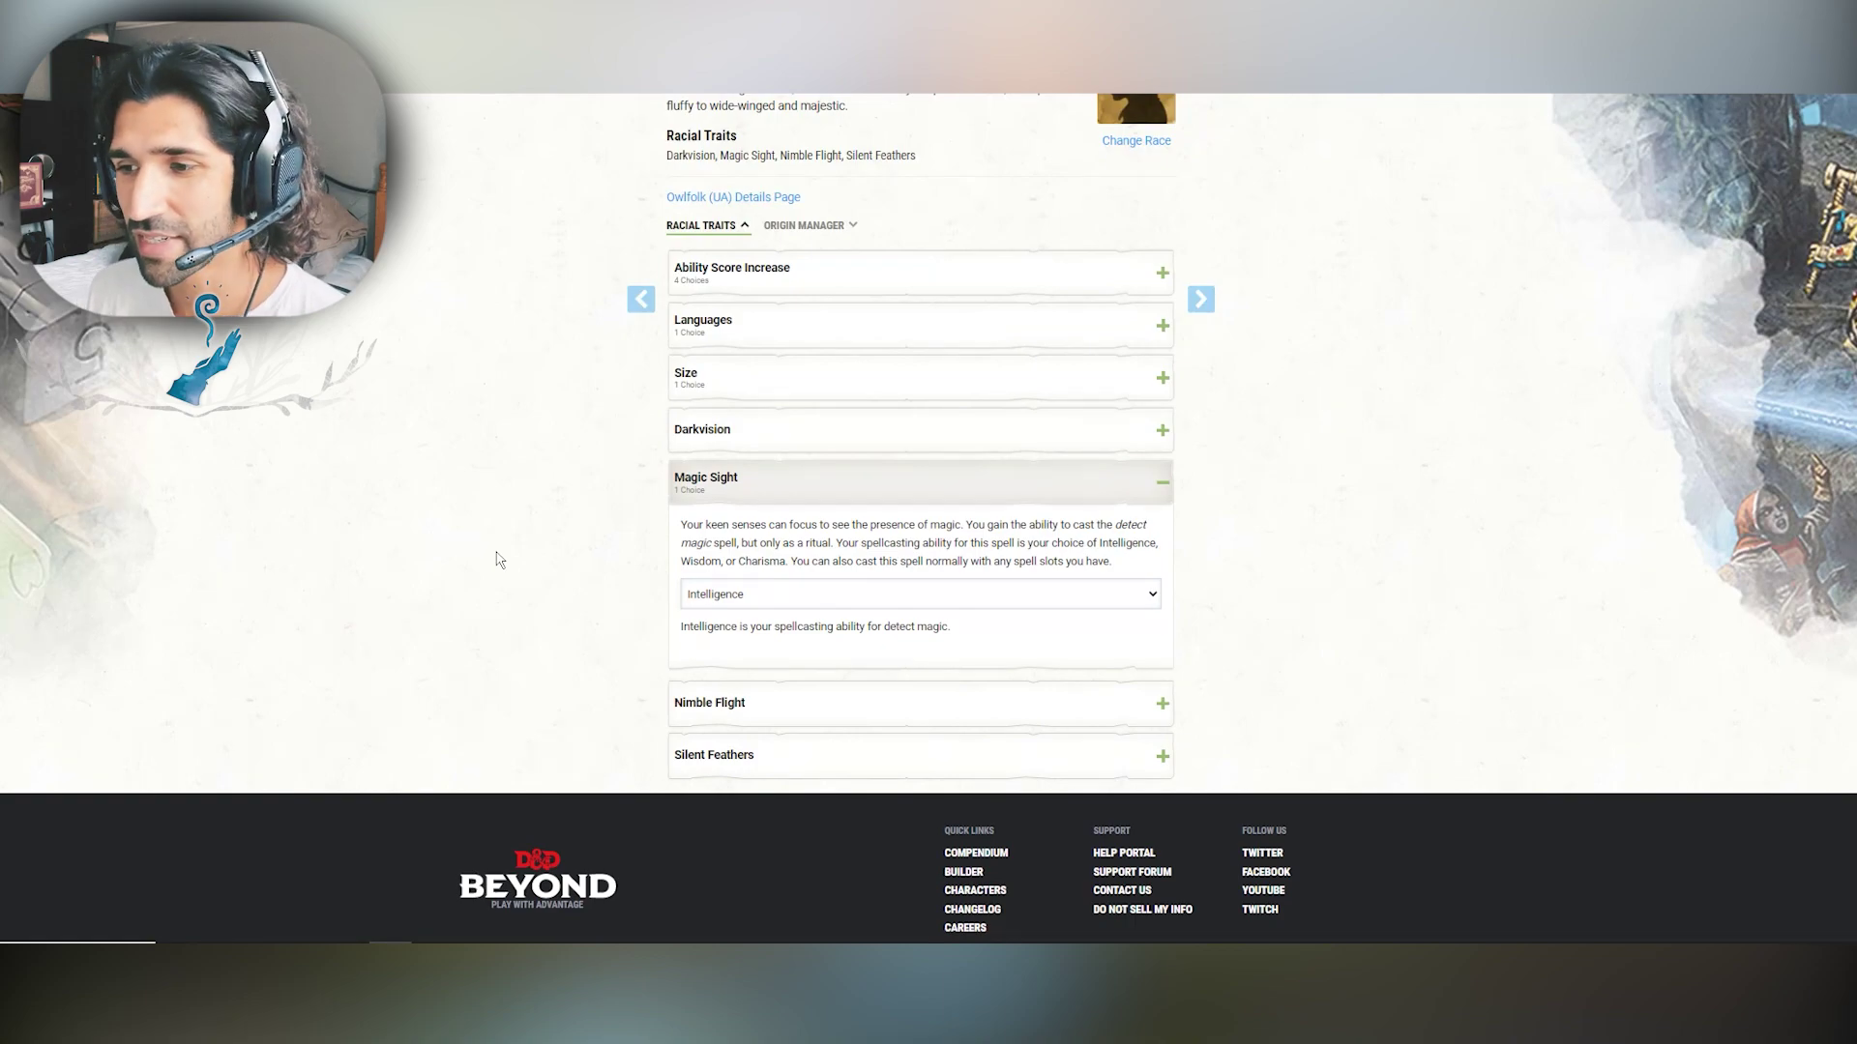
pyautogui.click(815, 502)
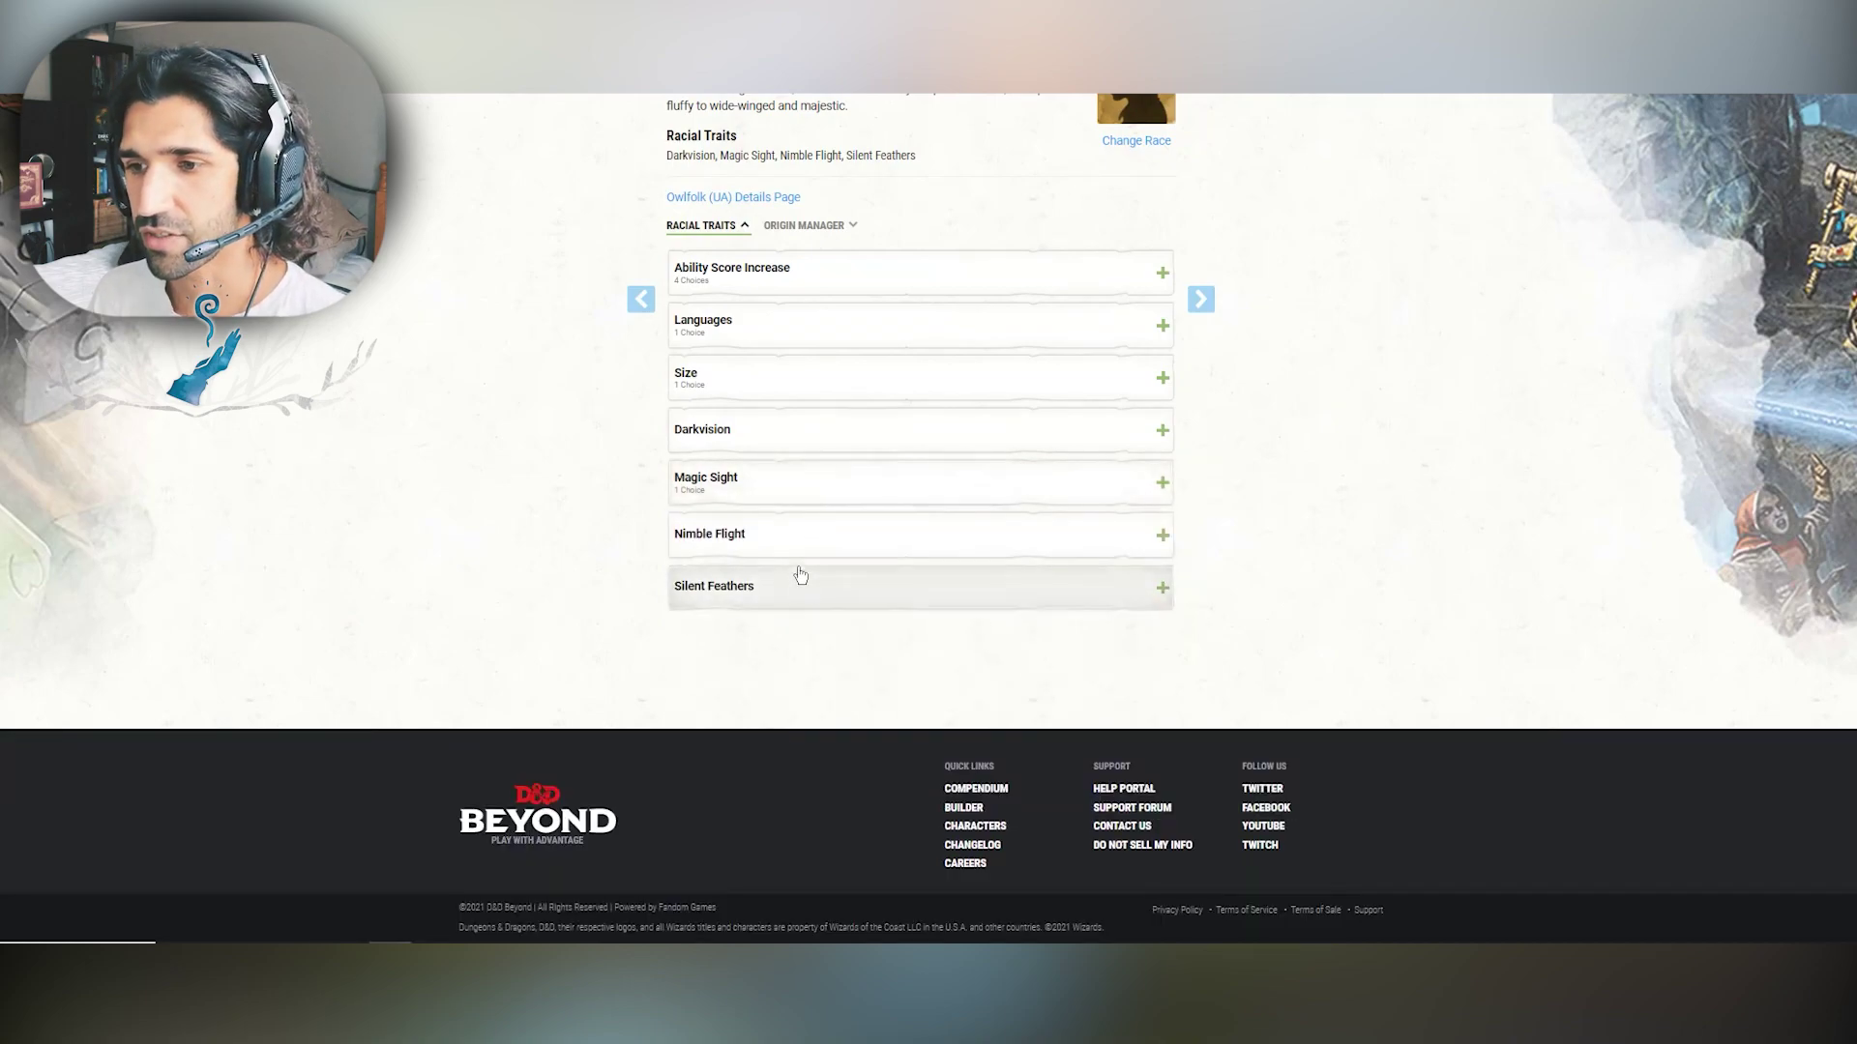
# Step: Read the descriptions of the Nimble Flight and Silent Feathers racial traits
pyautogui.click(802, 547)
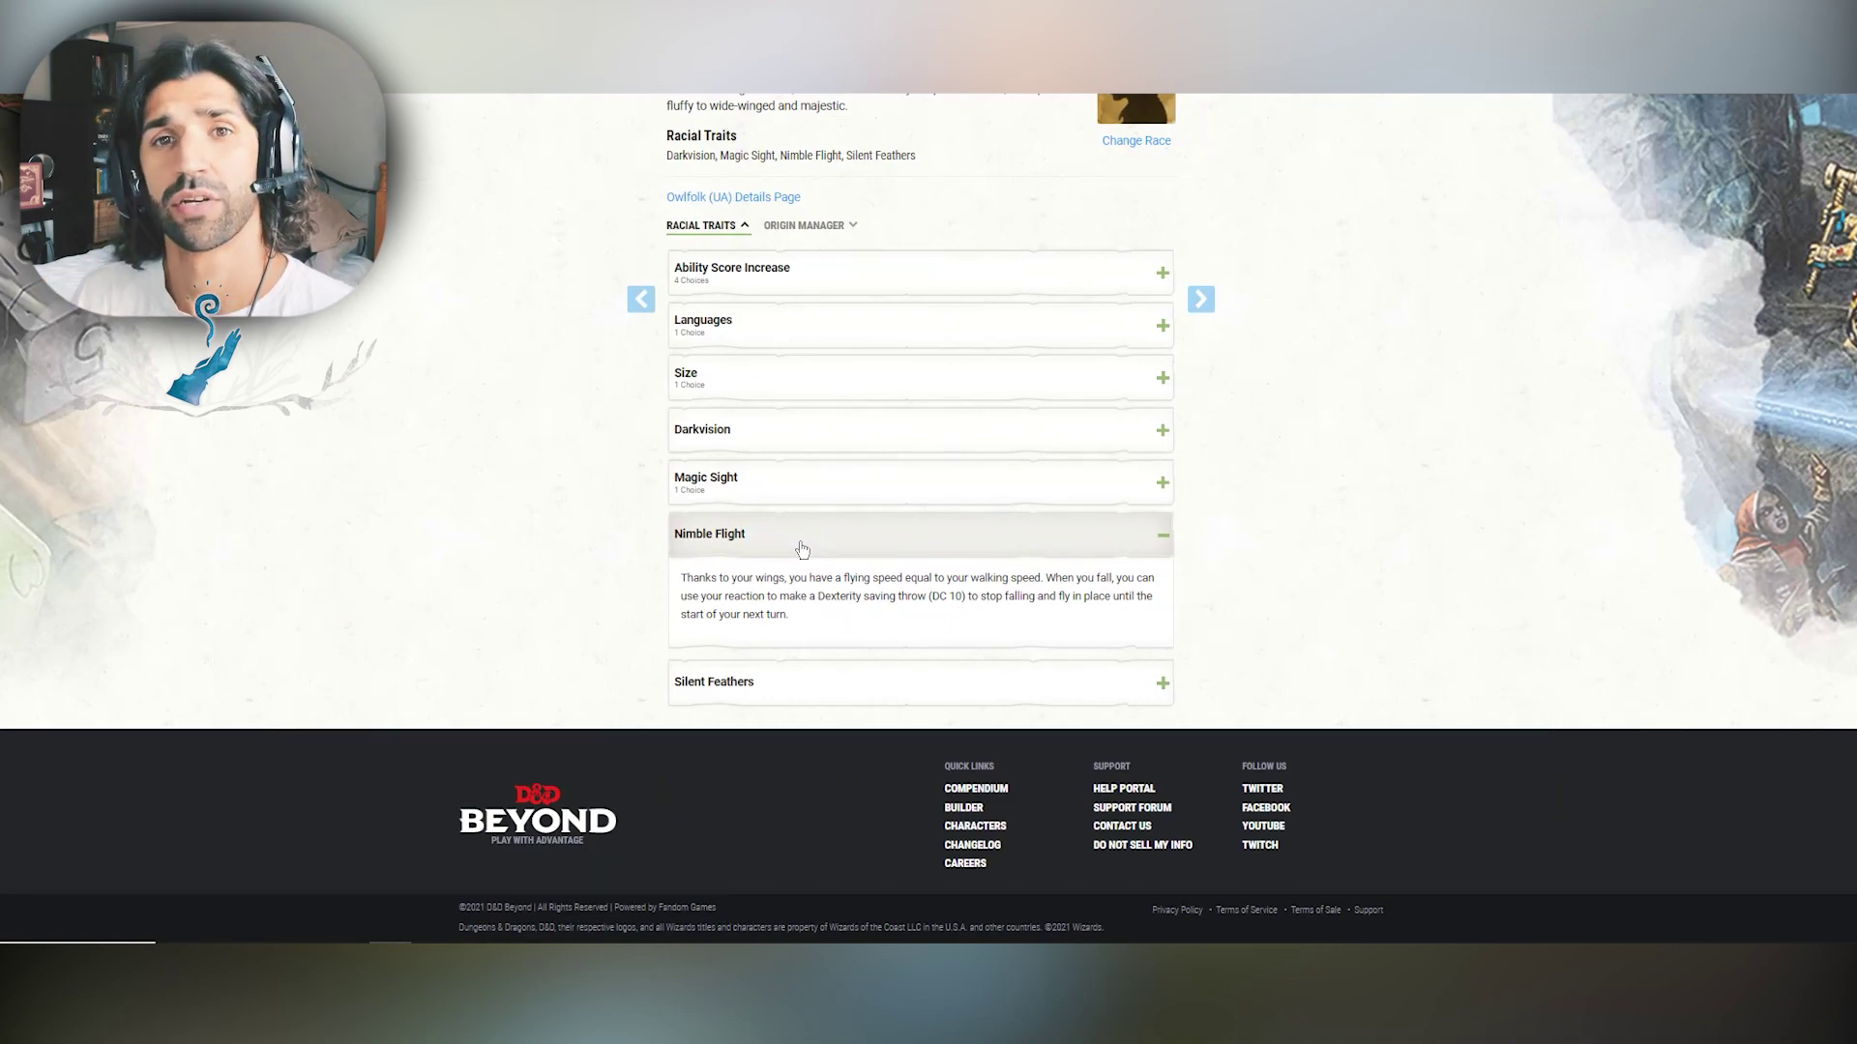
pyautogui.click(802, 548)
pyautogui.click(778, 602)
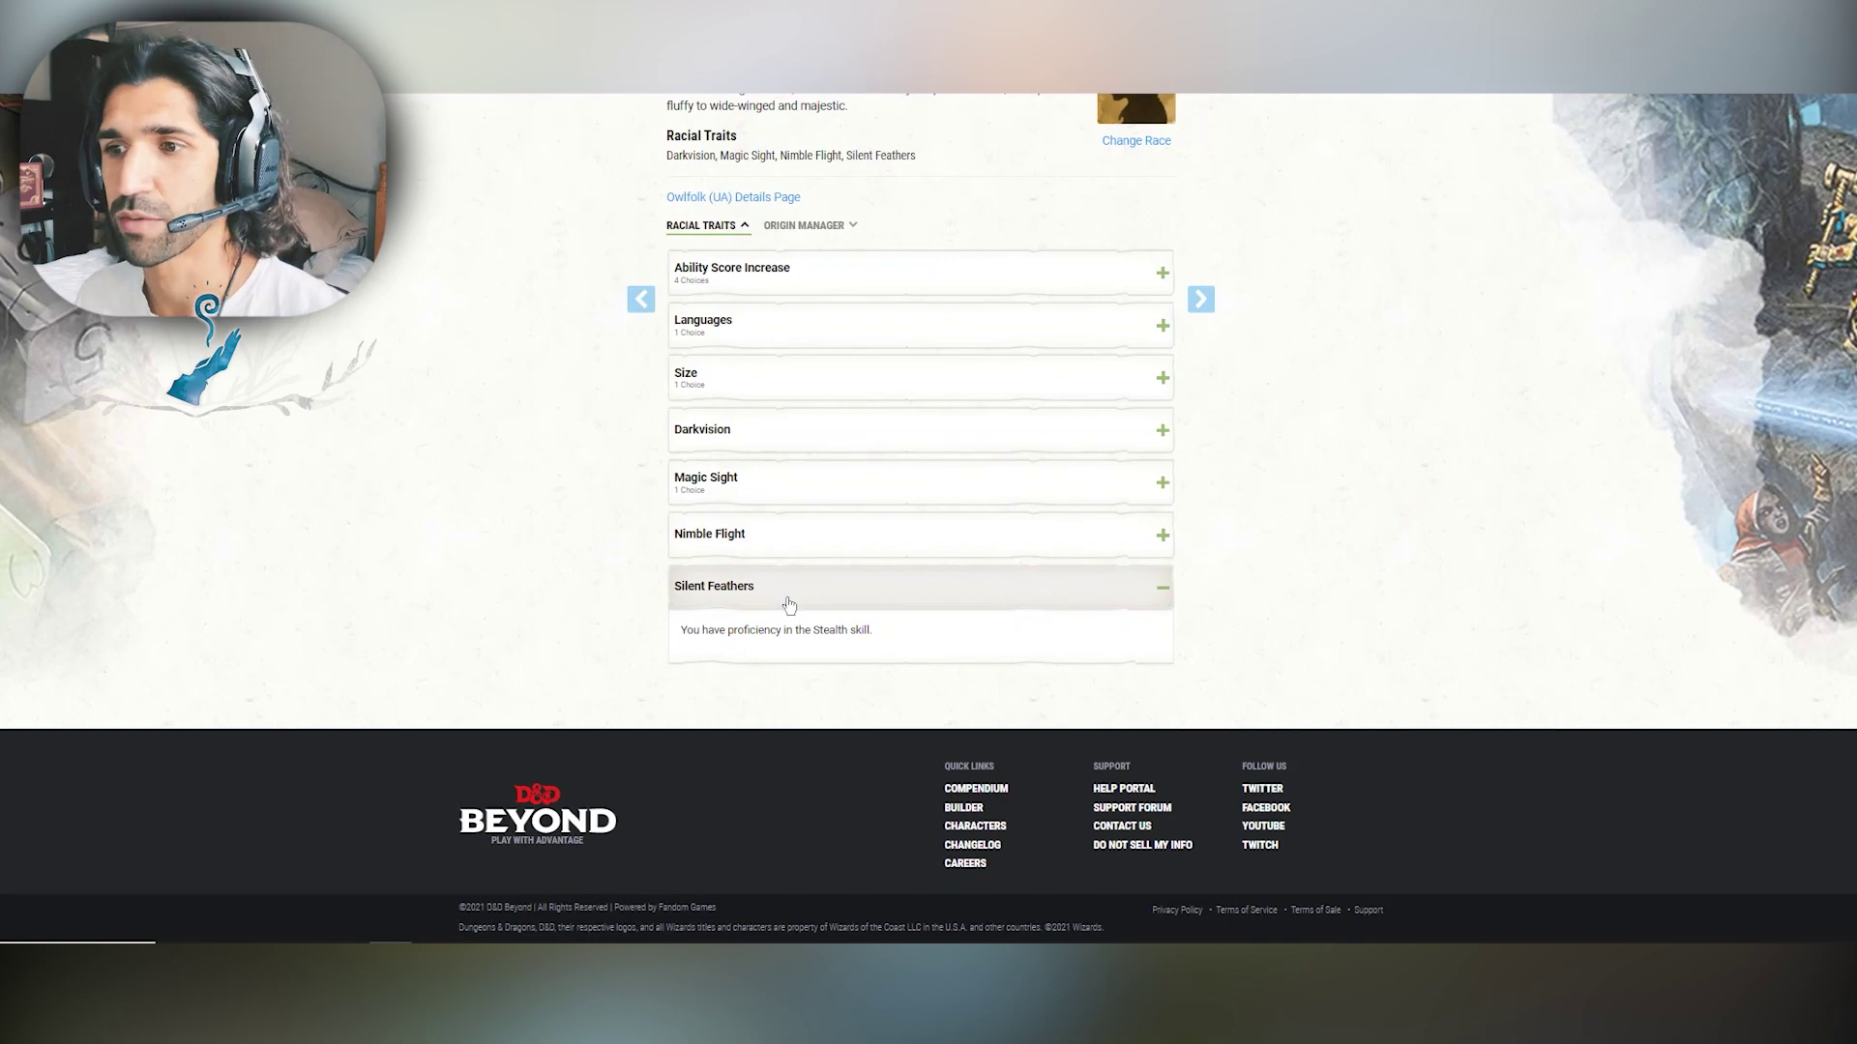
pyautogui.click(789, 601)
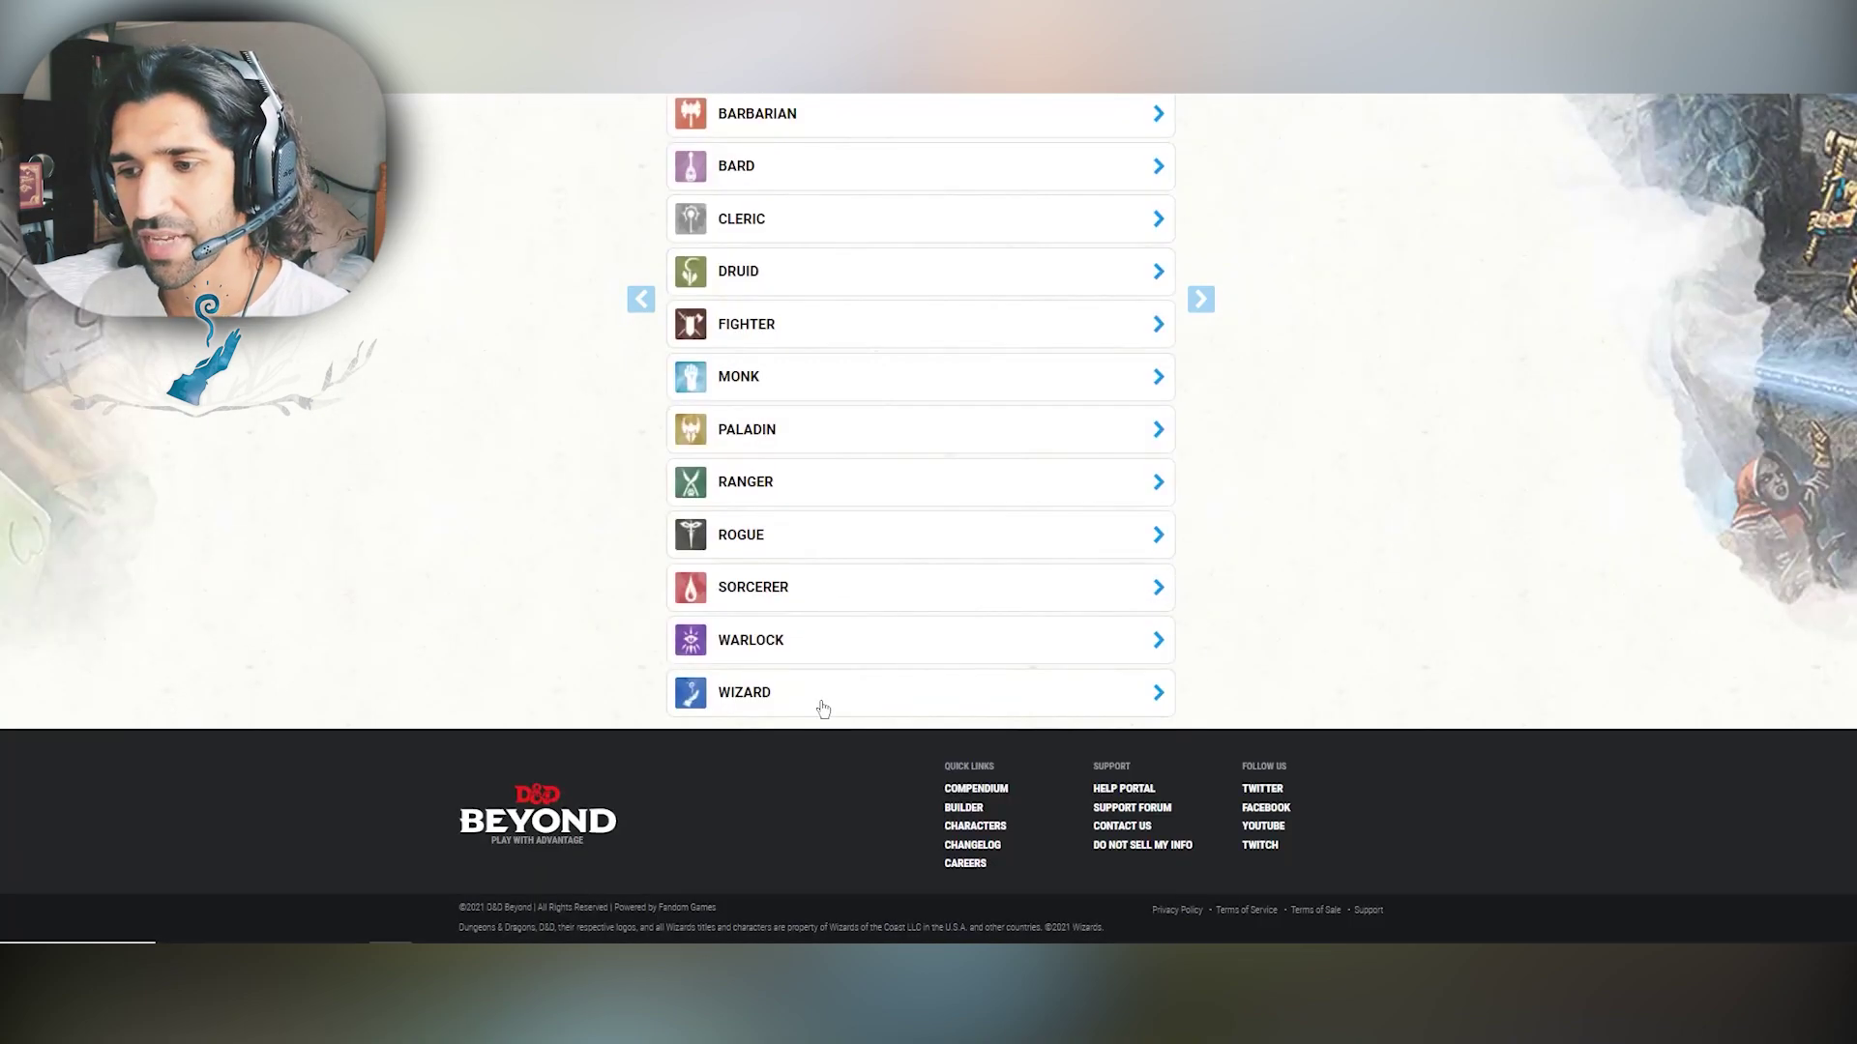
# Step: Choose Wizard as the character's class
pyautogui.click(823, 710)
pyautogui.click(798, 814)
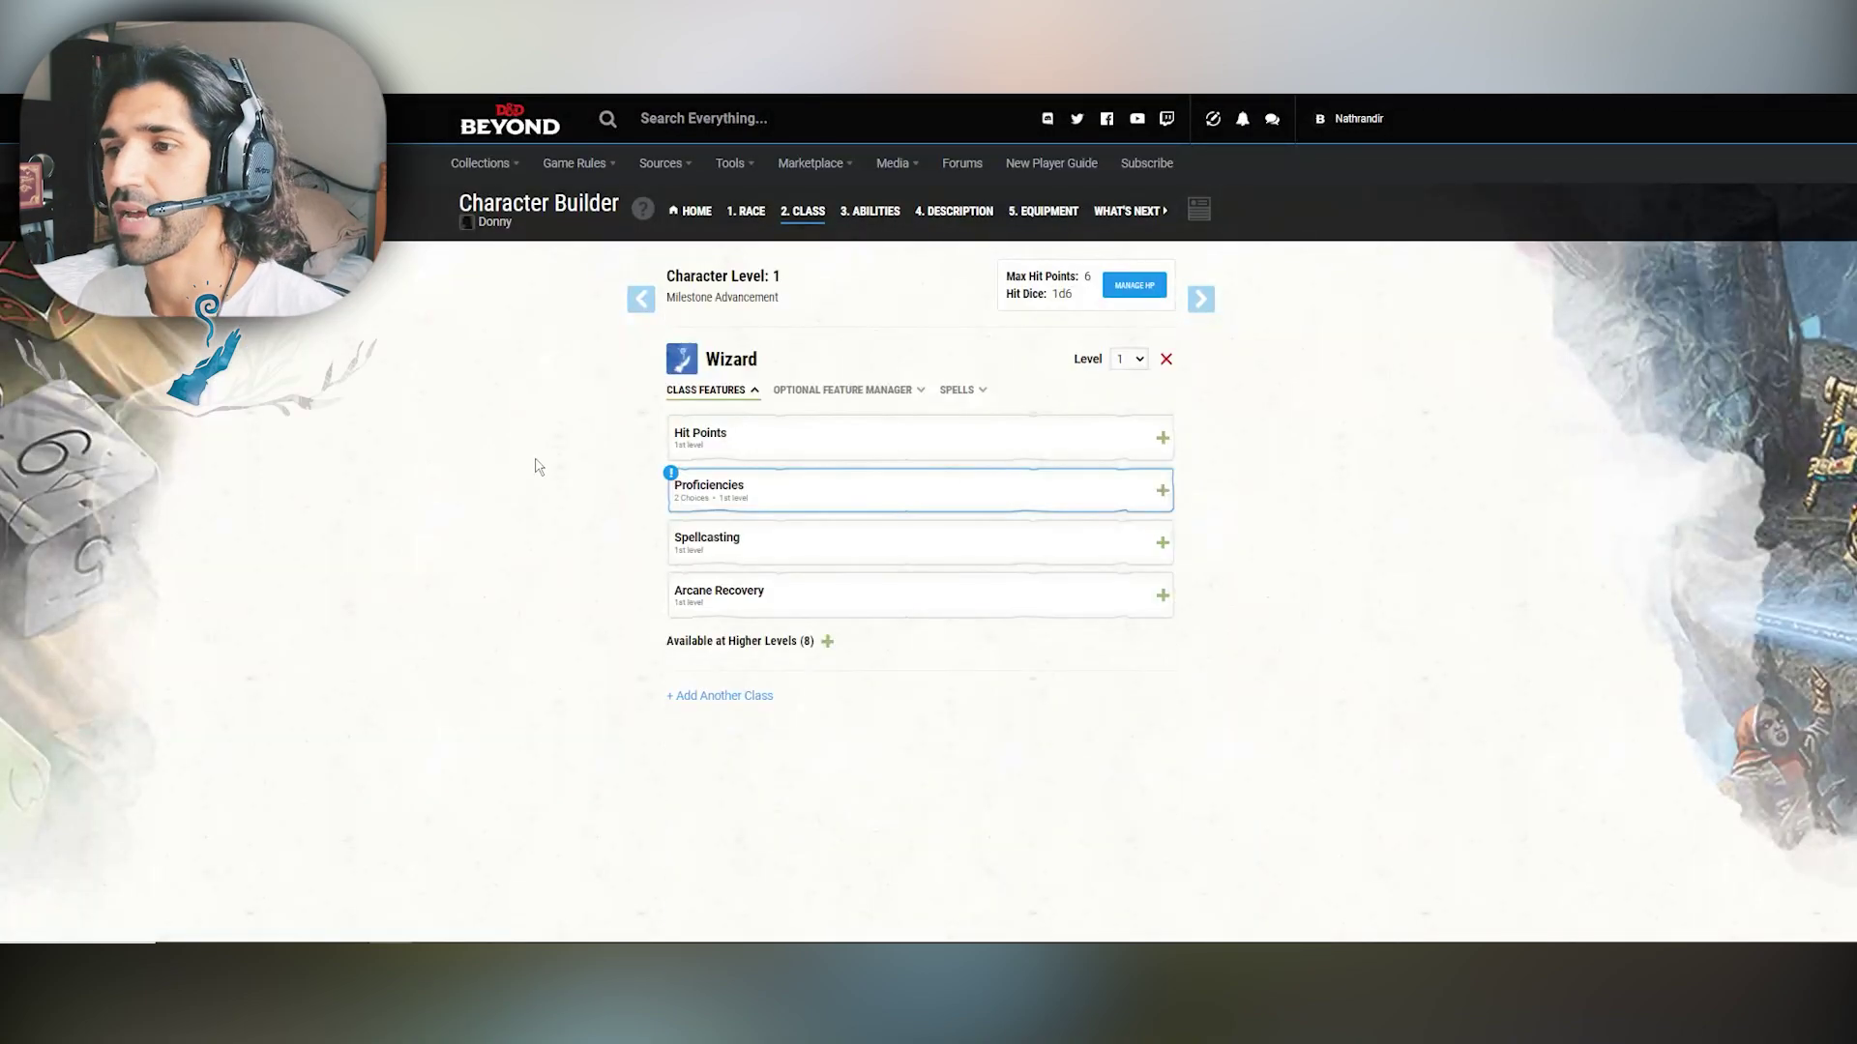
# Step: Set the Wizard class level to 2 and read the Hit Points class feature
pyautogui.click(1129, 361)
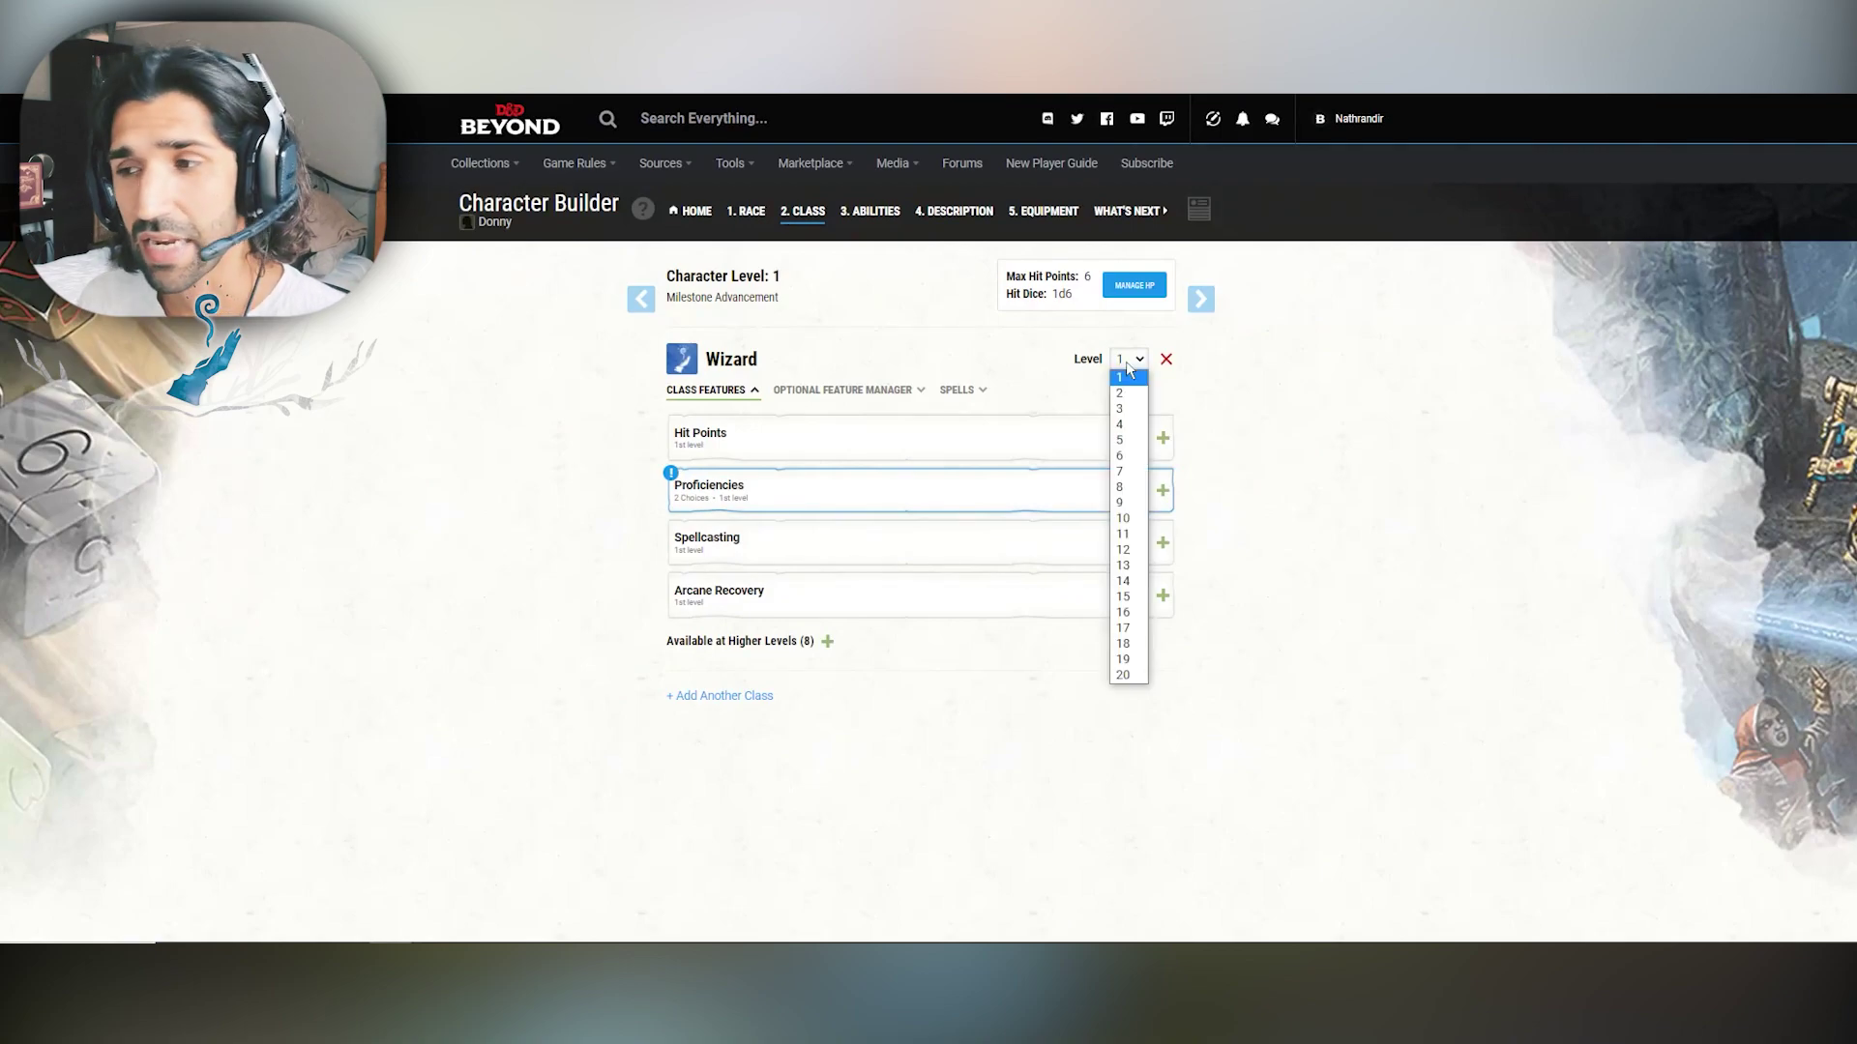
pyautogui.click(1122, 392)
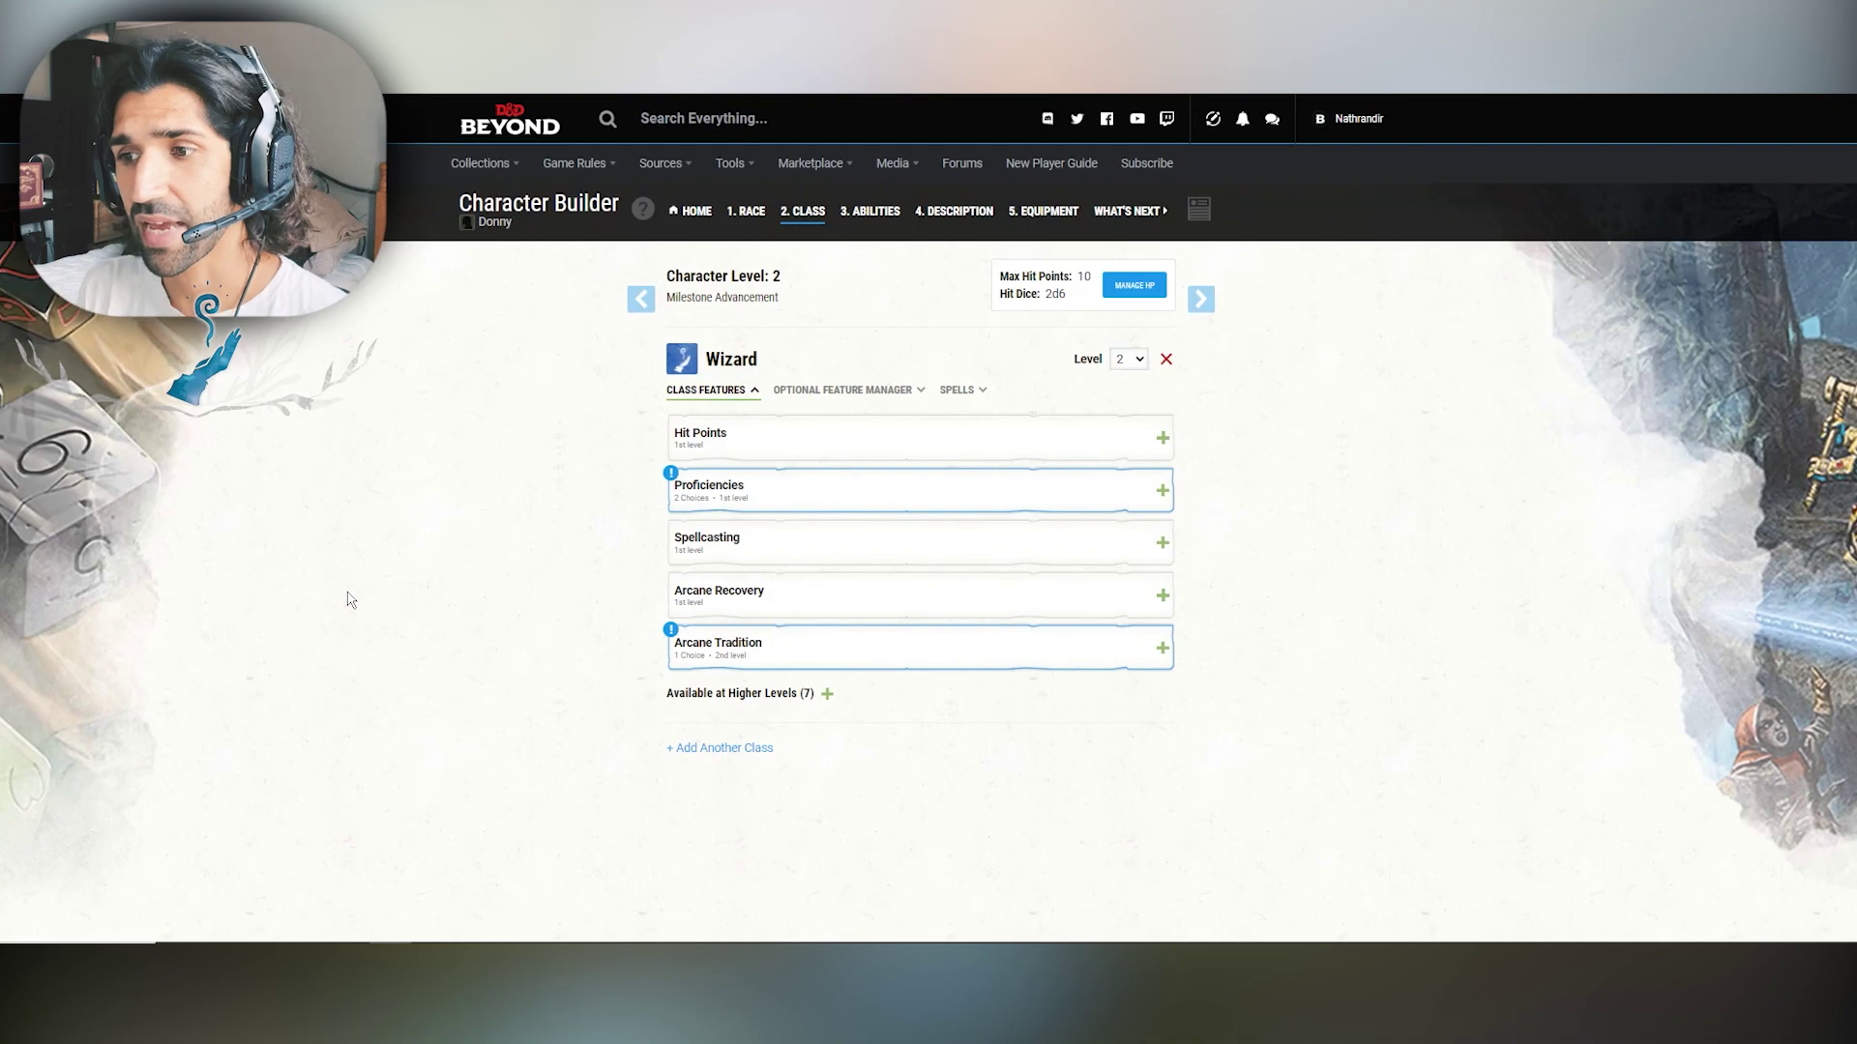
pyautogui.click(806, 449)
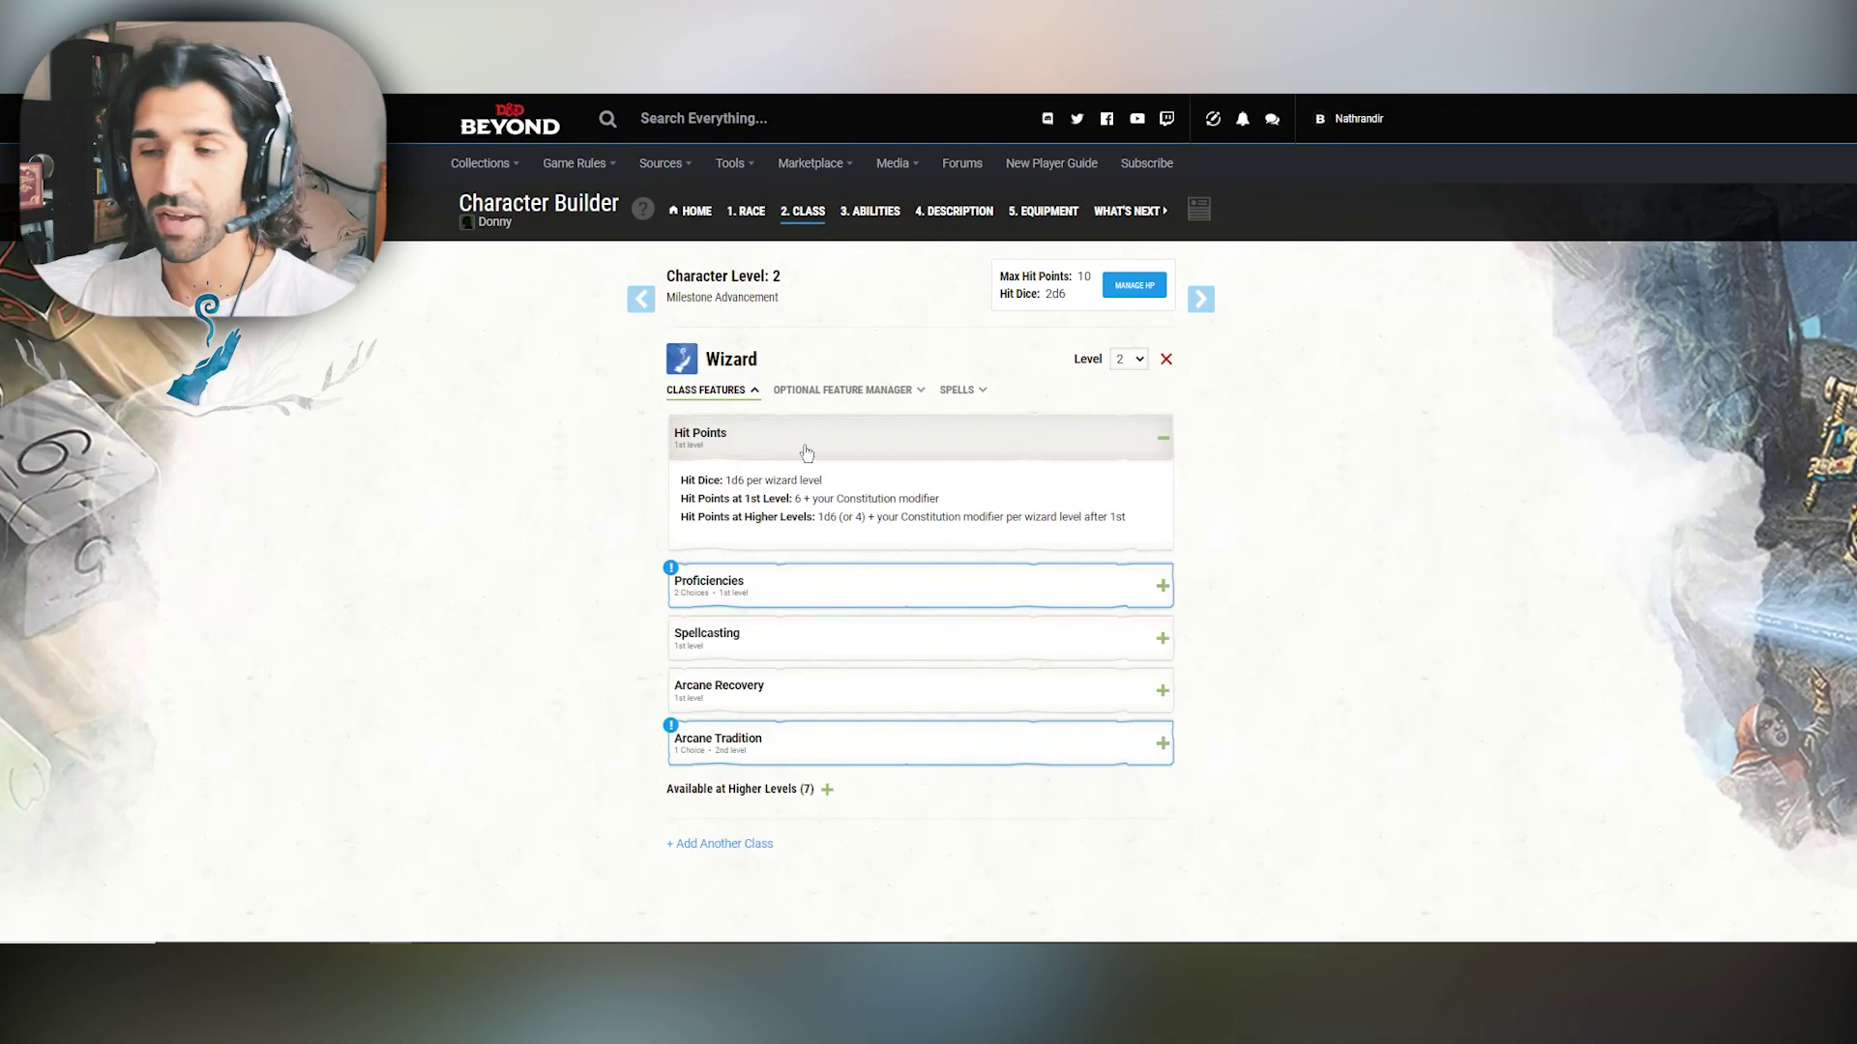
pyautogui.click(807, 453)
# Step: Choose Arcana and Investigation as the two Wizard skills in the Proficiencies class feature
pyautogui.click(825, 481)
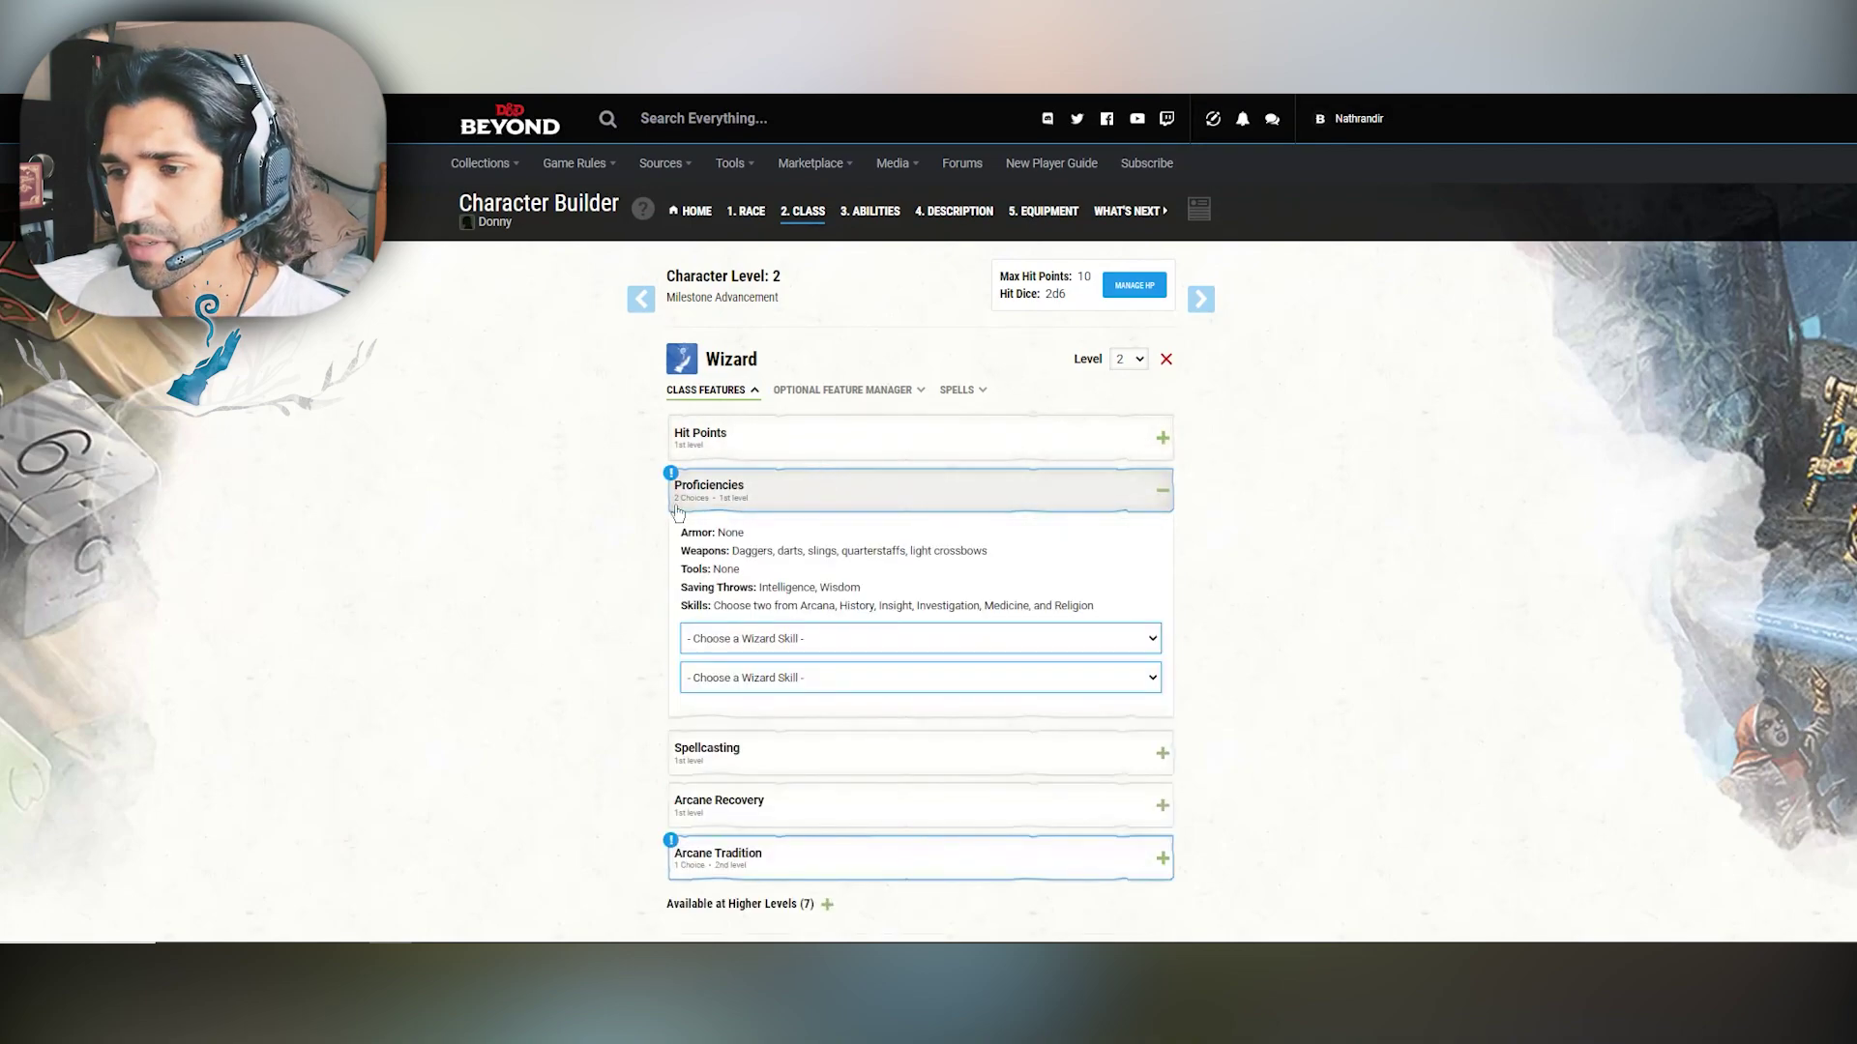
pyautogui.scroll(-2, 647, 516)
pyautogui.scroll(-2, 647, 516)
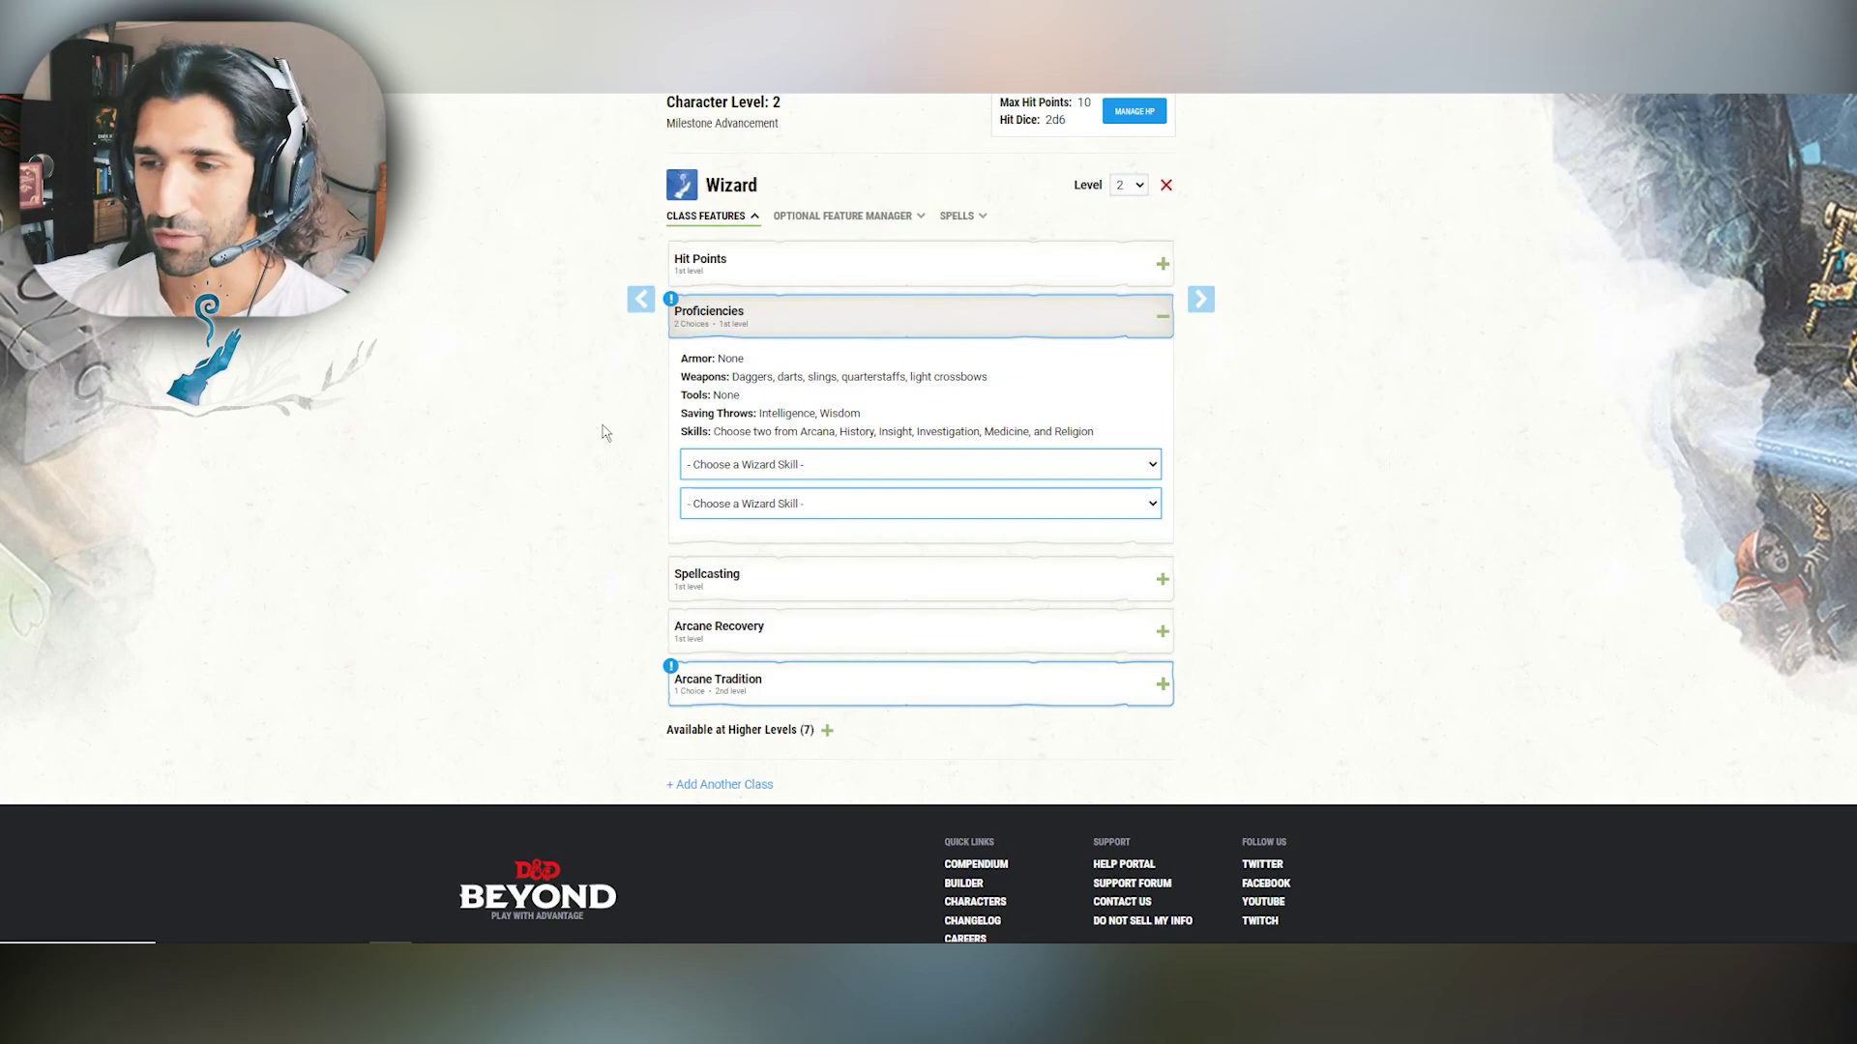
pyautogui.click(797, 466)
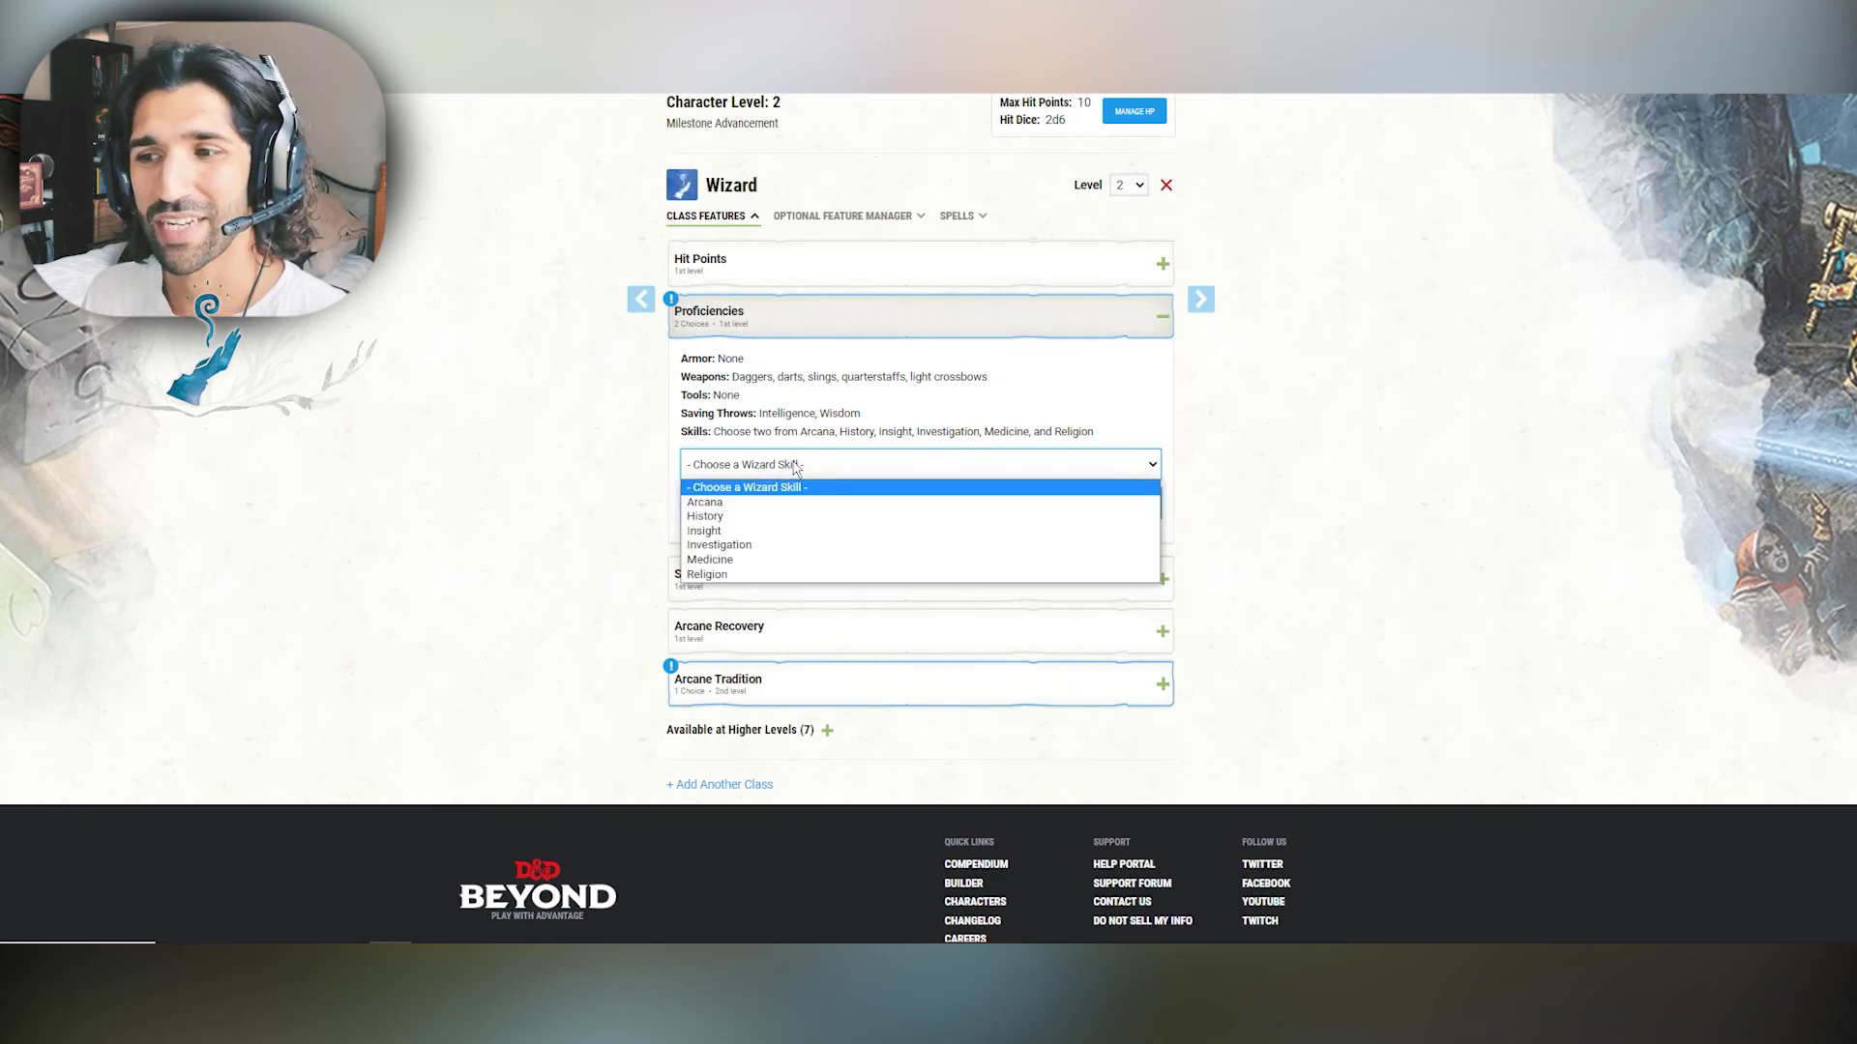
pyautogui.click(740, 505)
pyautogui.click(766, 507)
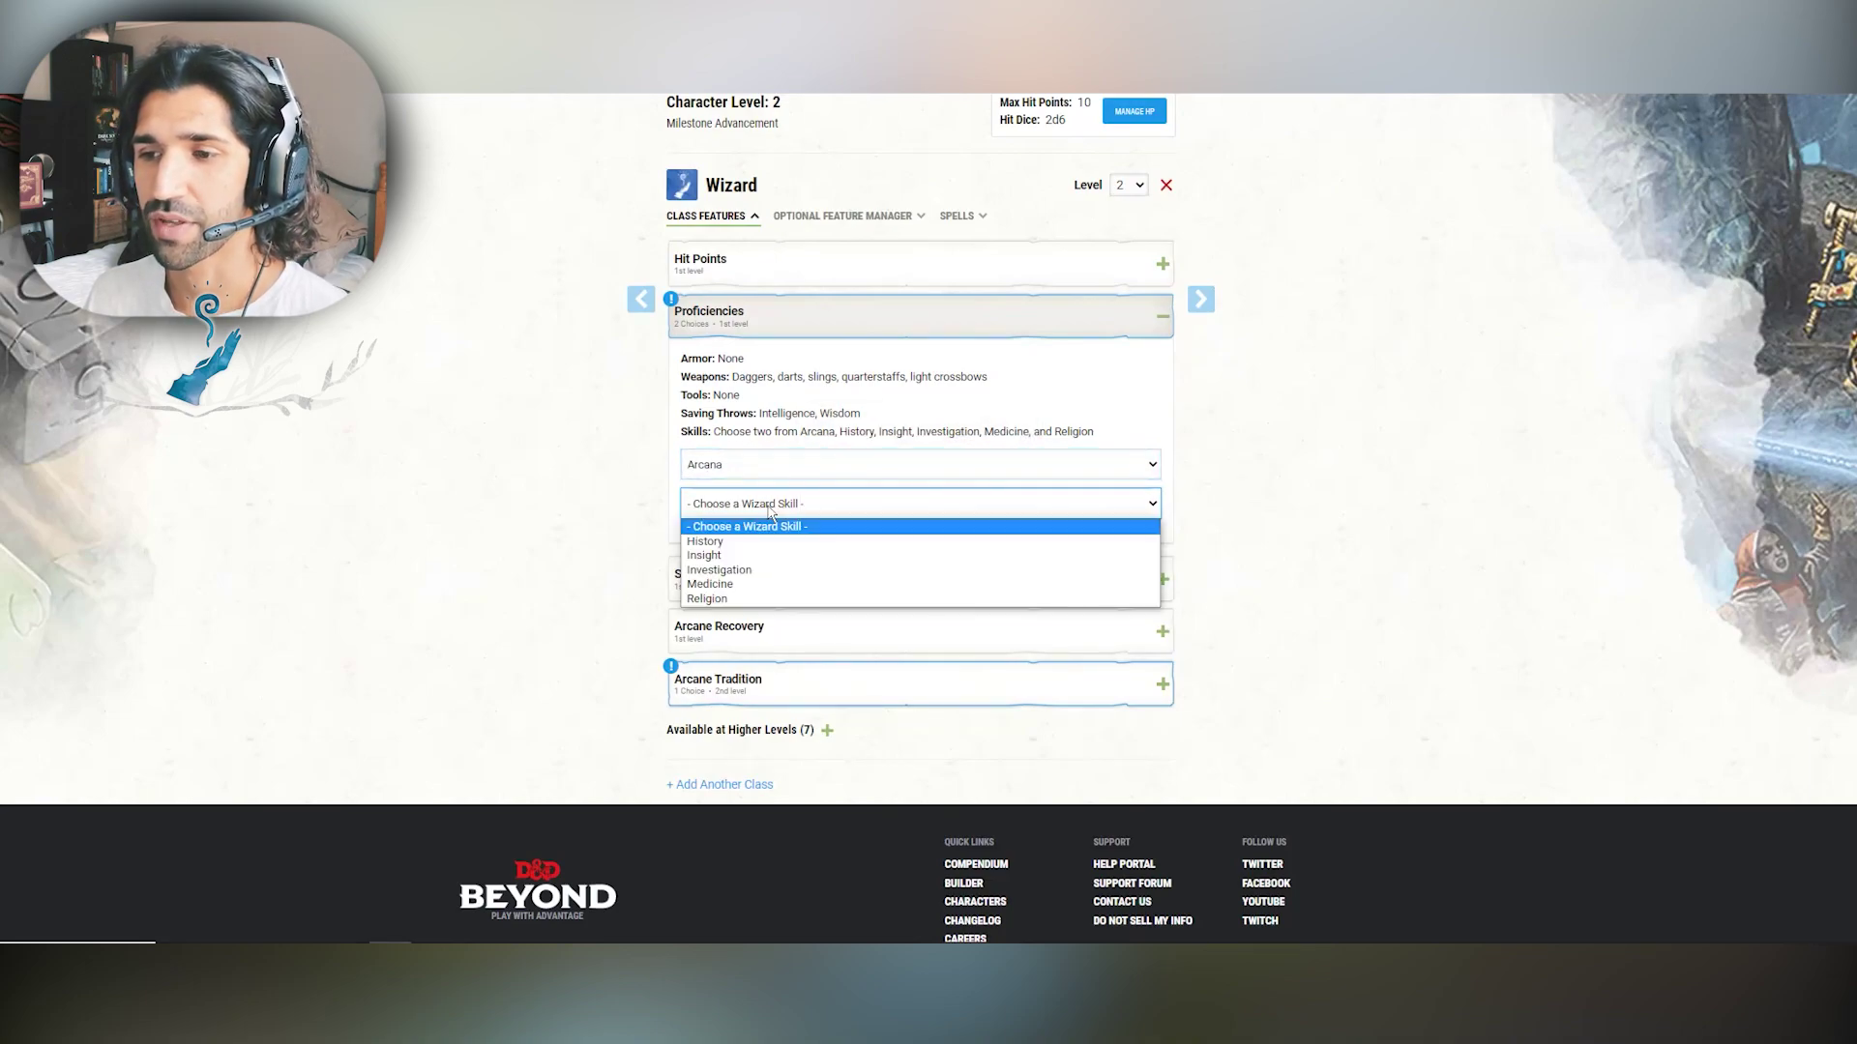
pyautogui.click(750, 570)
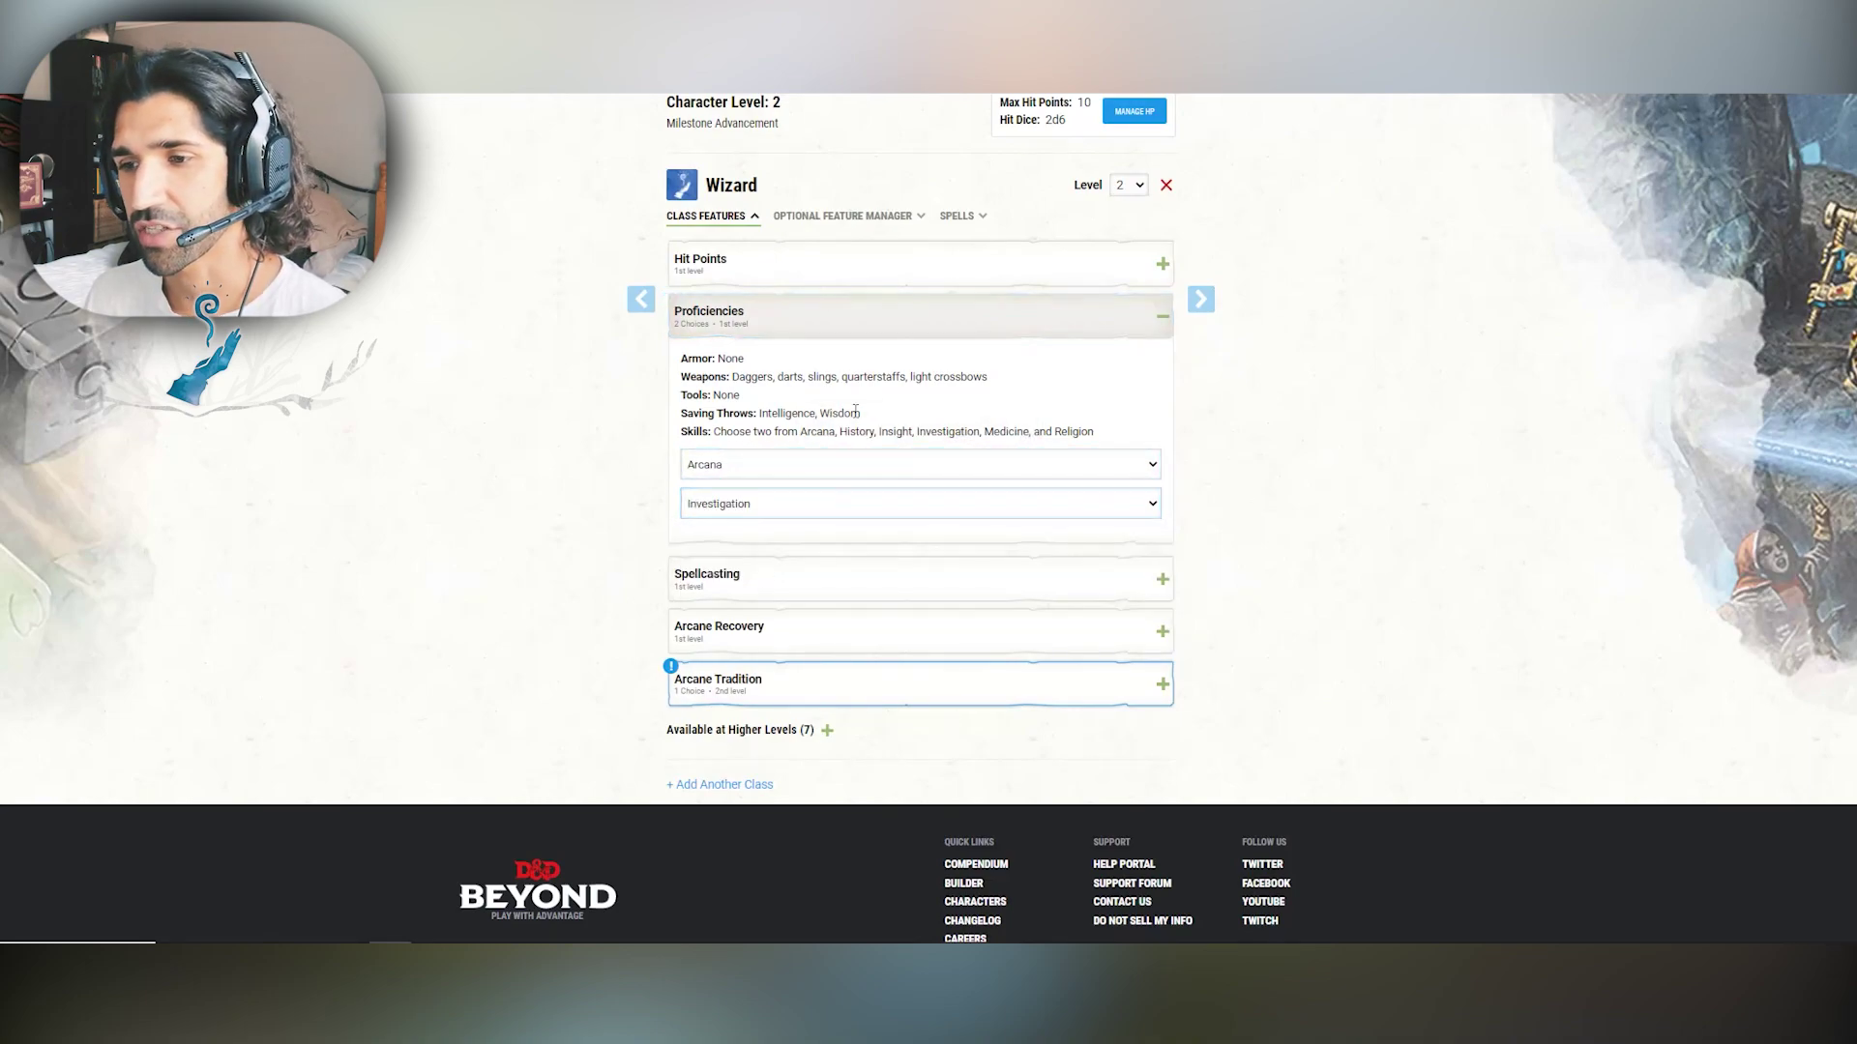
pyautogui.click(870, 341)
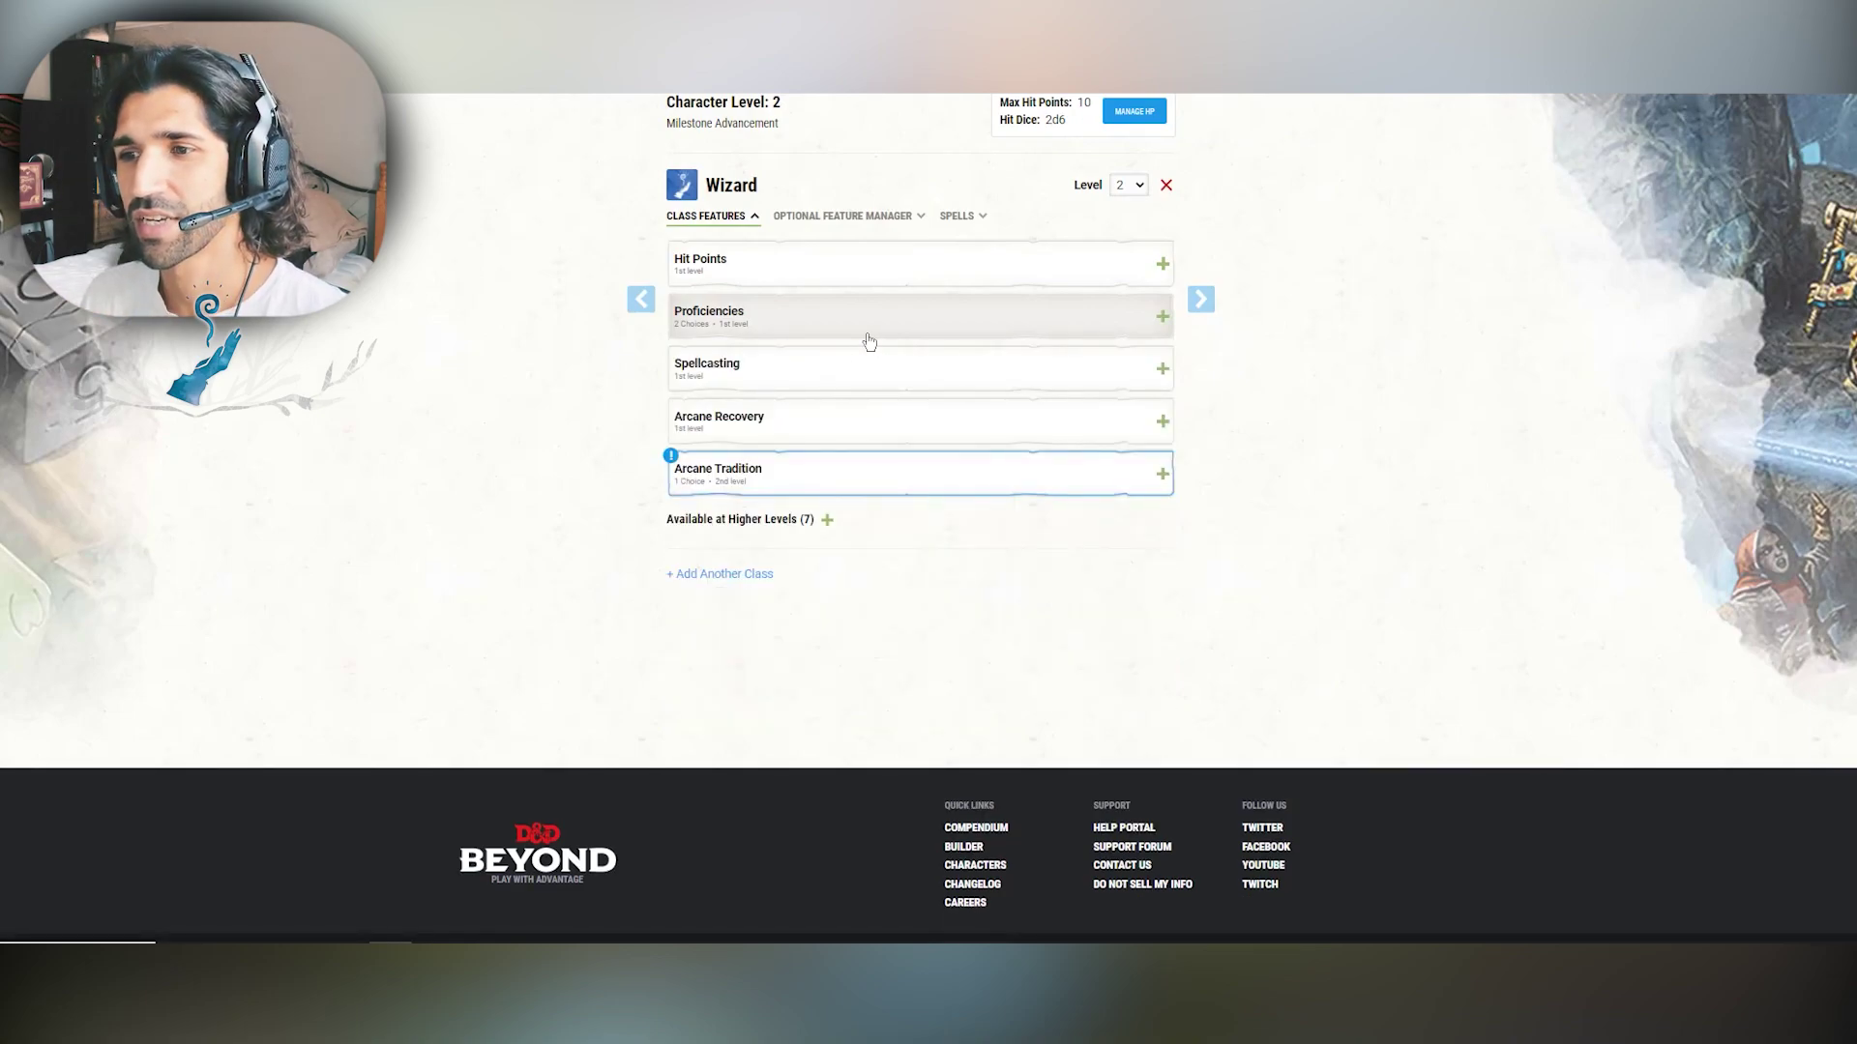
# Step: Read the full Spellcasting class feature, including the spellbook rules, and the Arcane Recovery feature
pyautogui.click(816, 368)
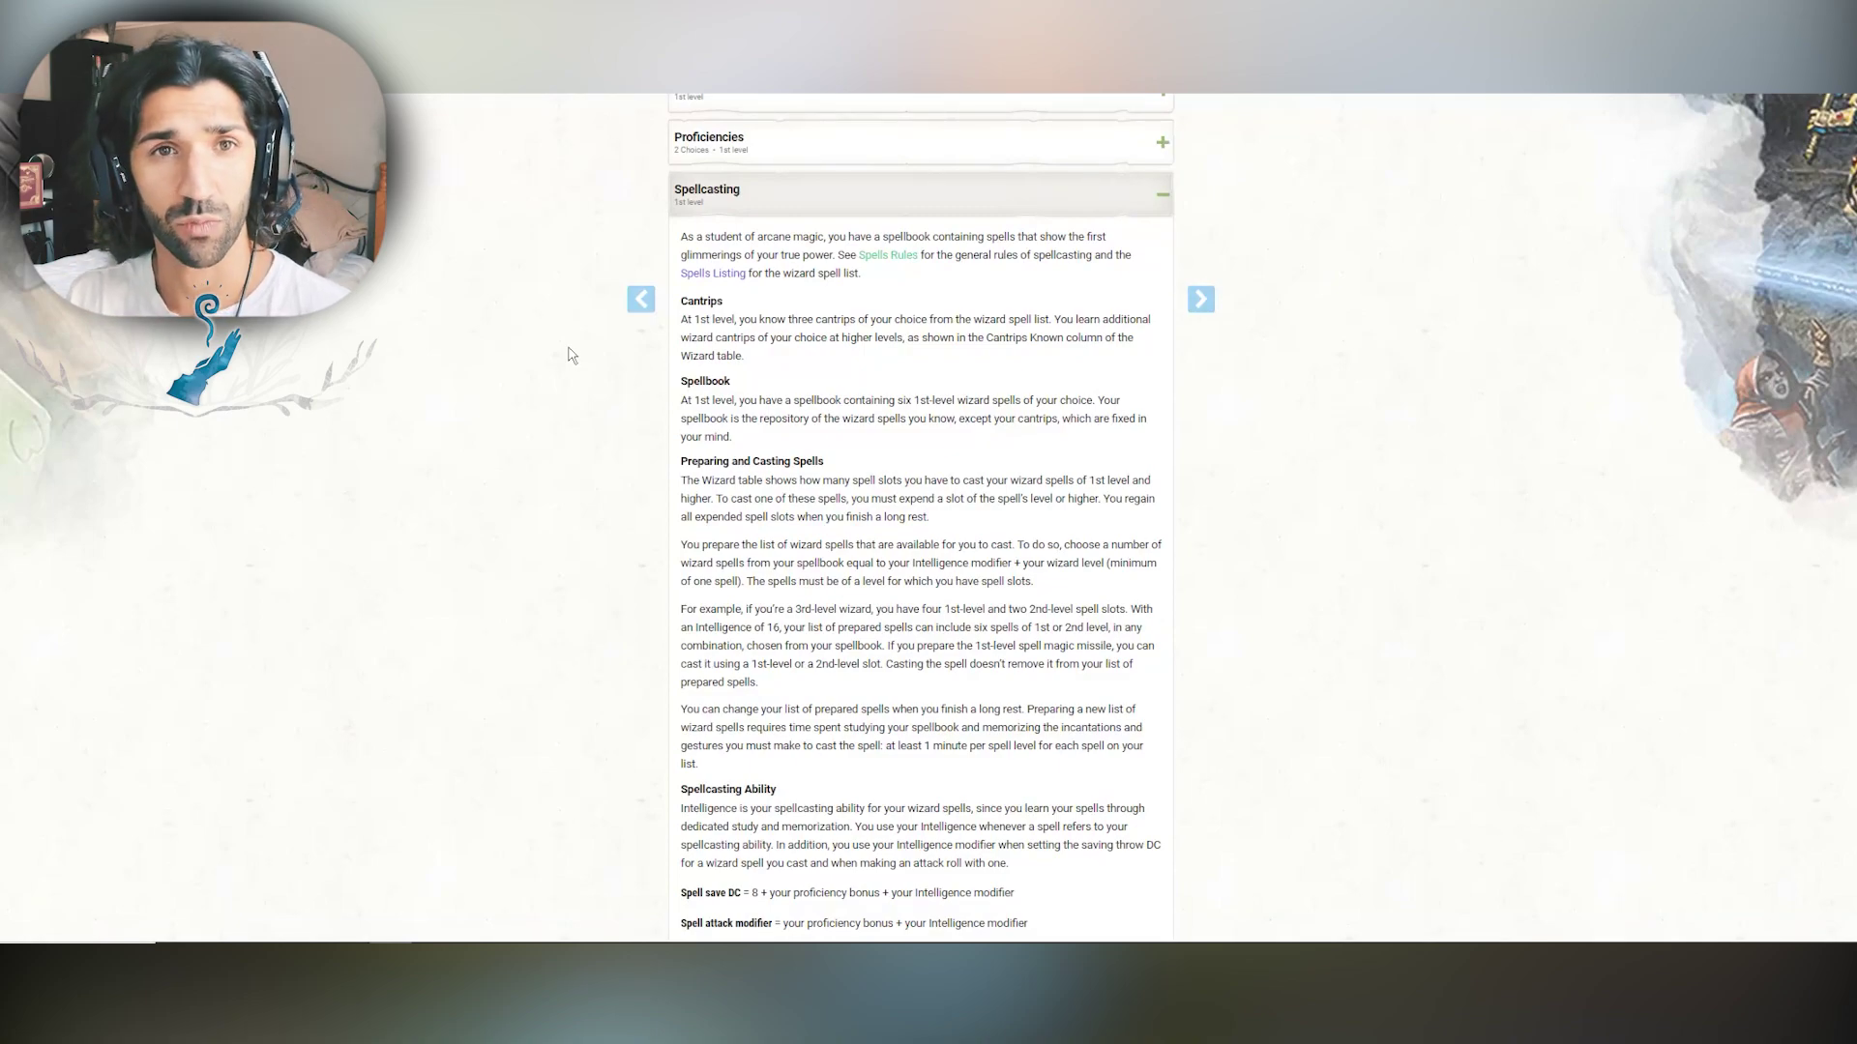
pyautogui.scroll(-1, 571, 355)
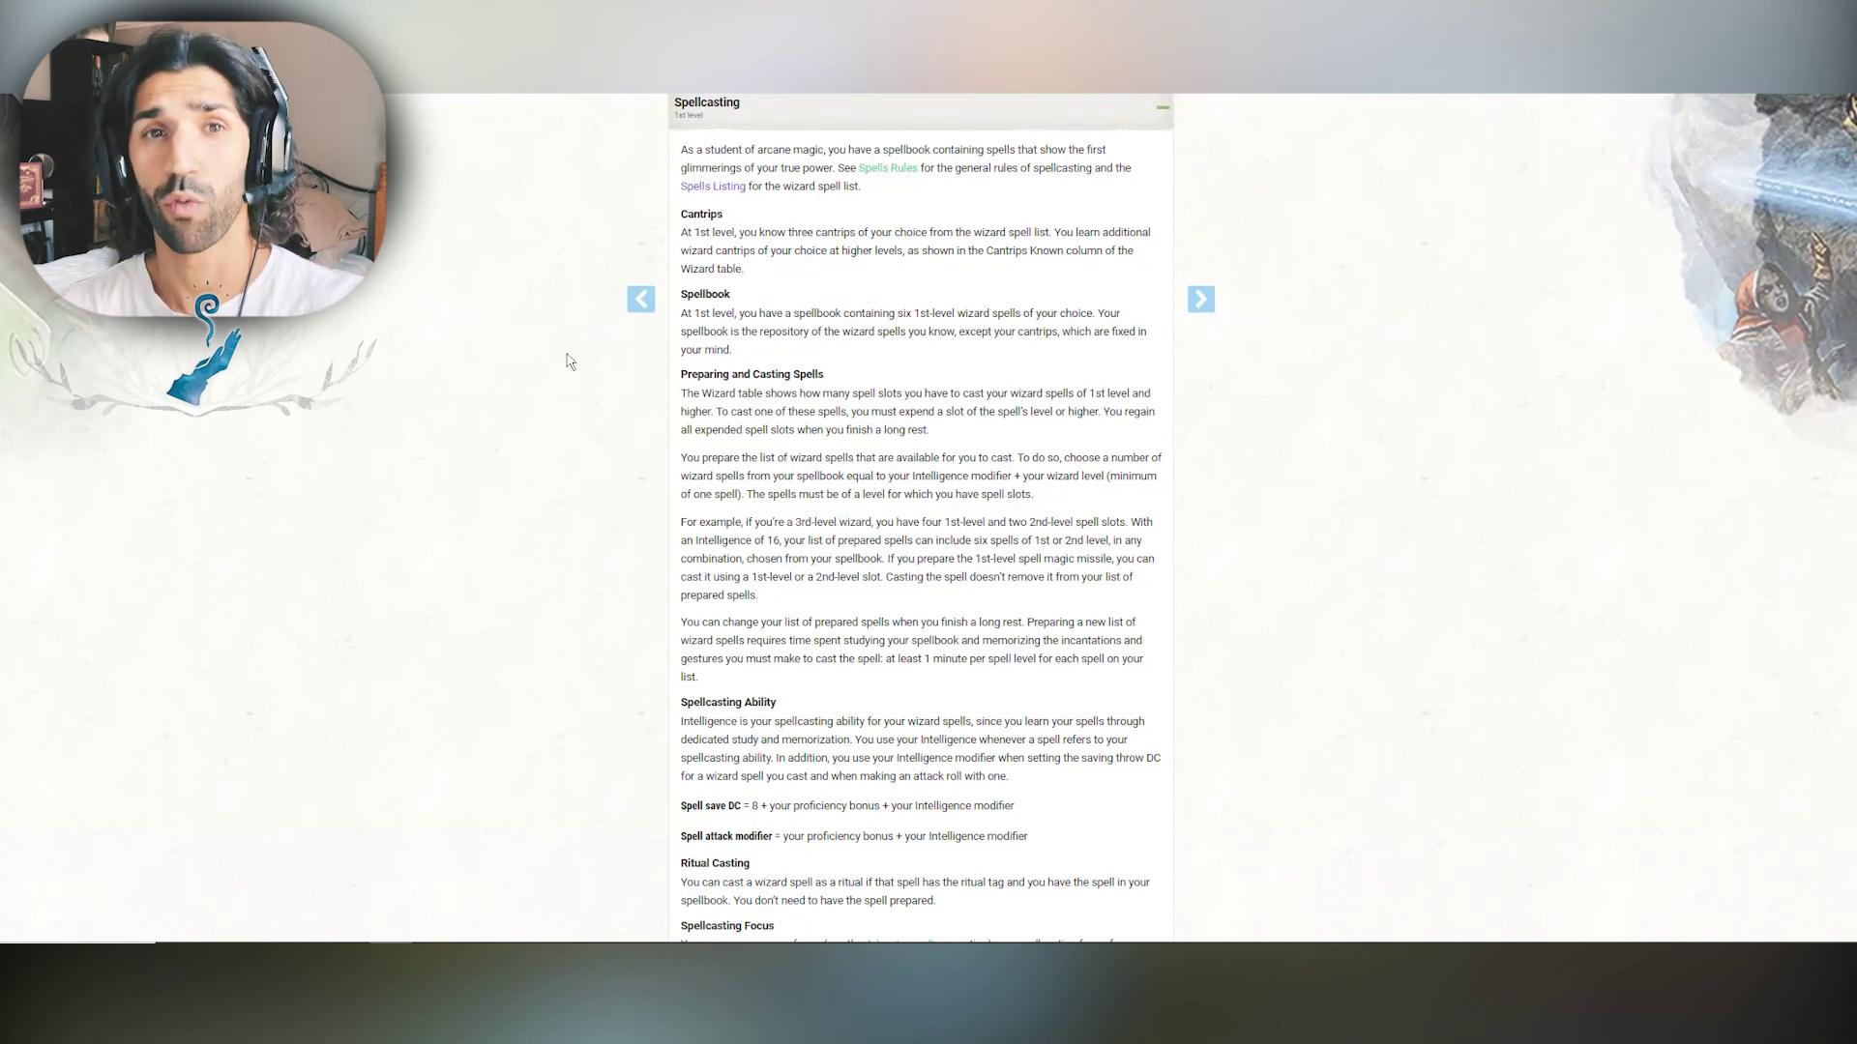
pyautogui.scroll(-2, 569, 361)
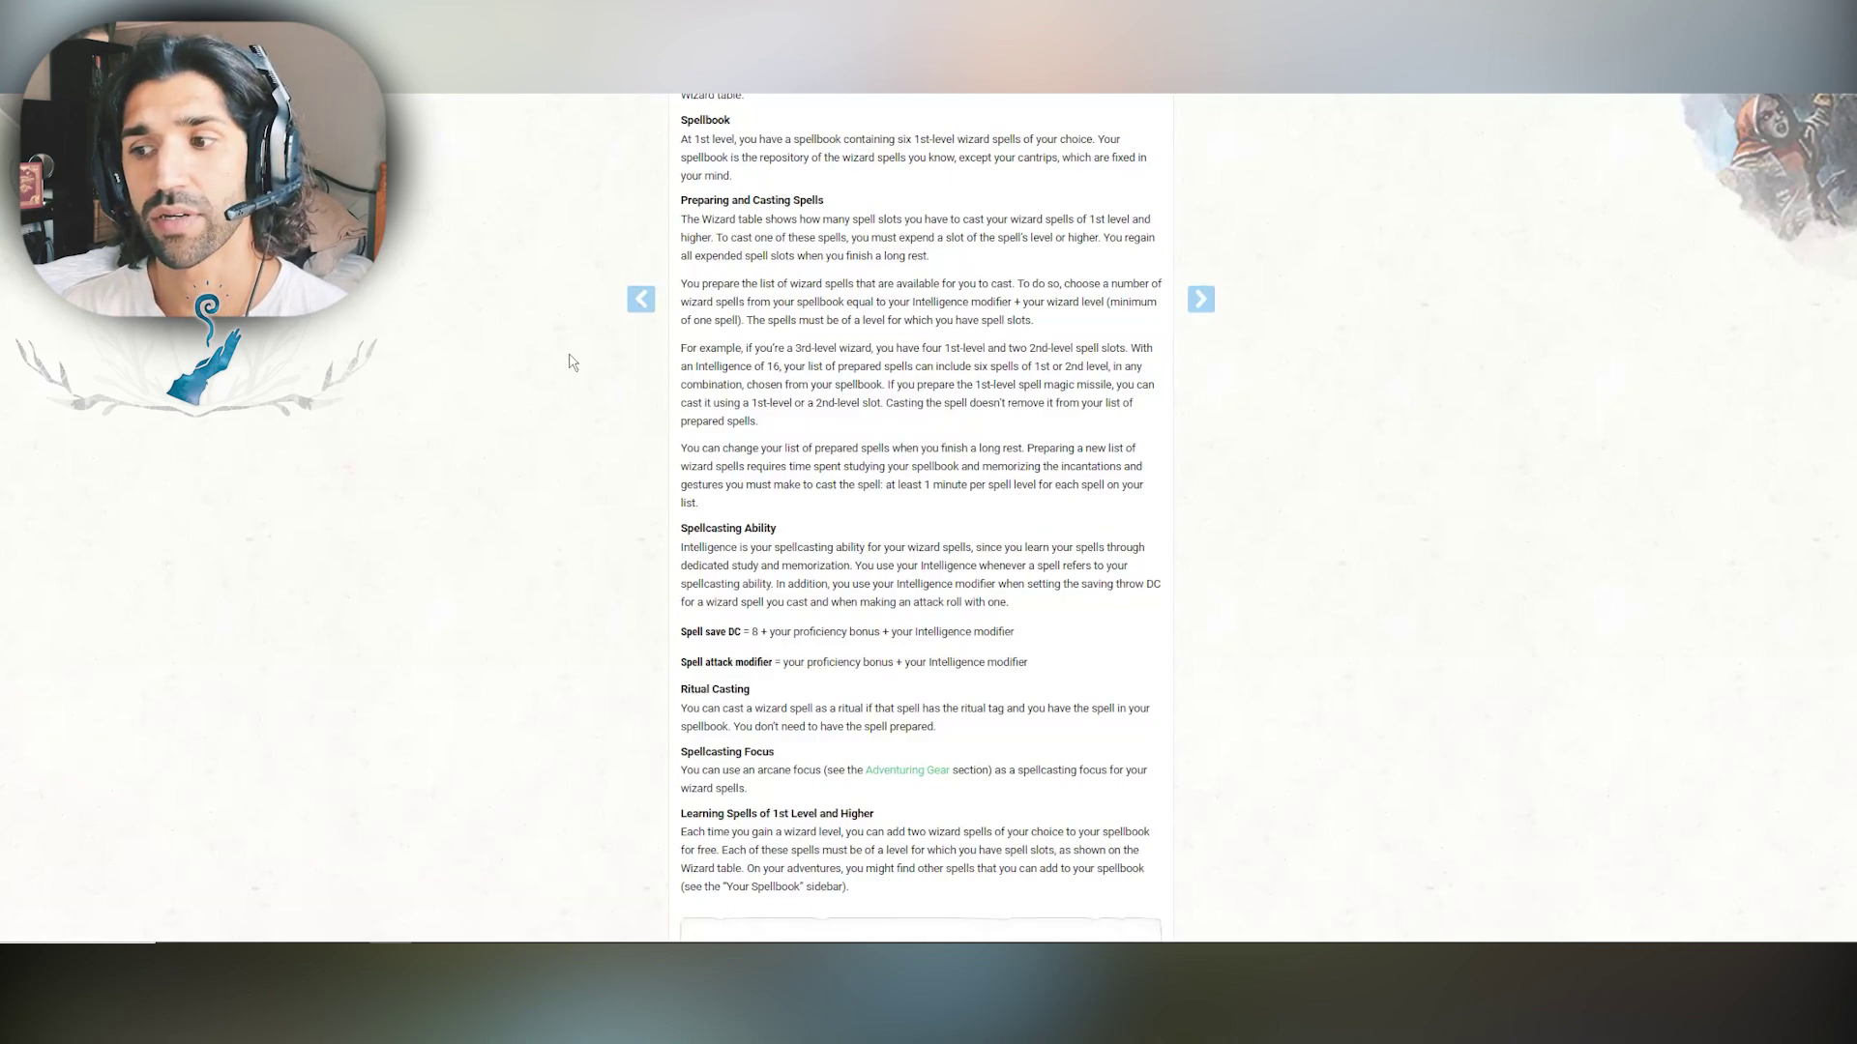
pyautogui.scroll(-1, 571, 361)
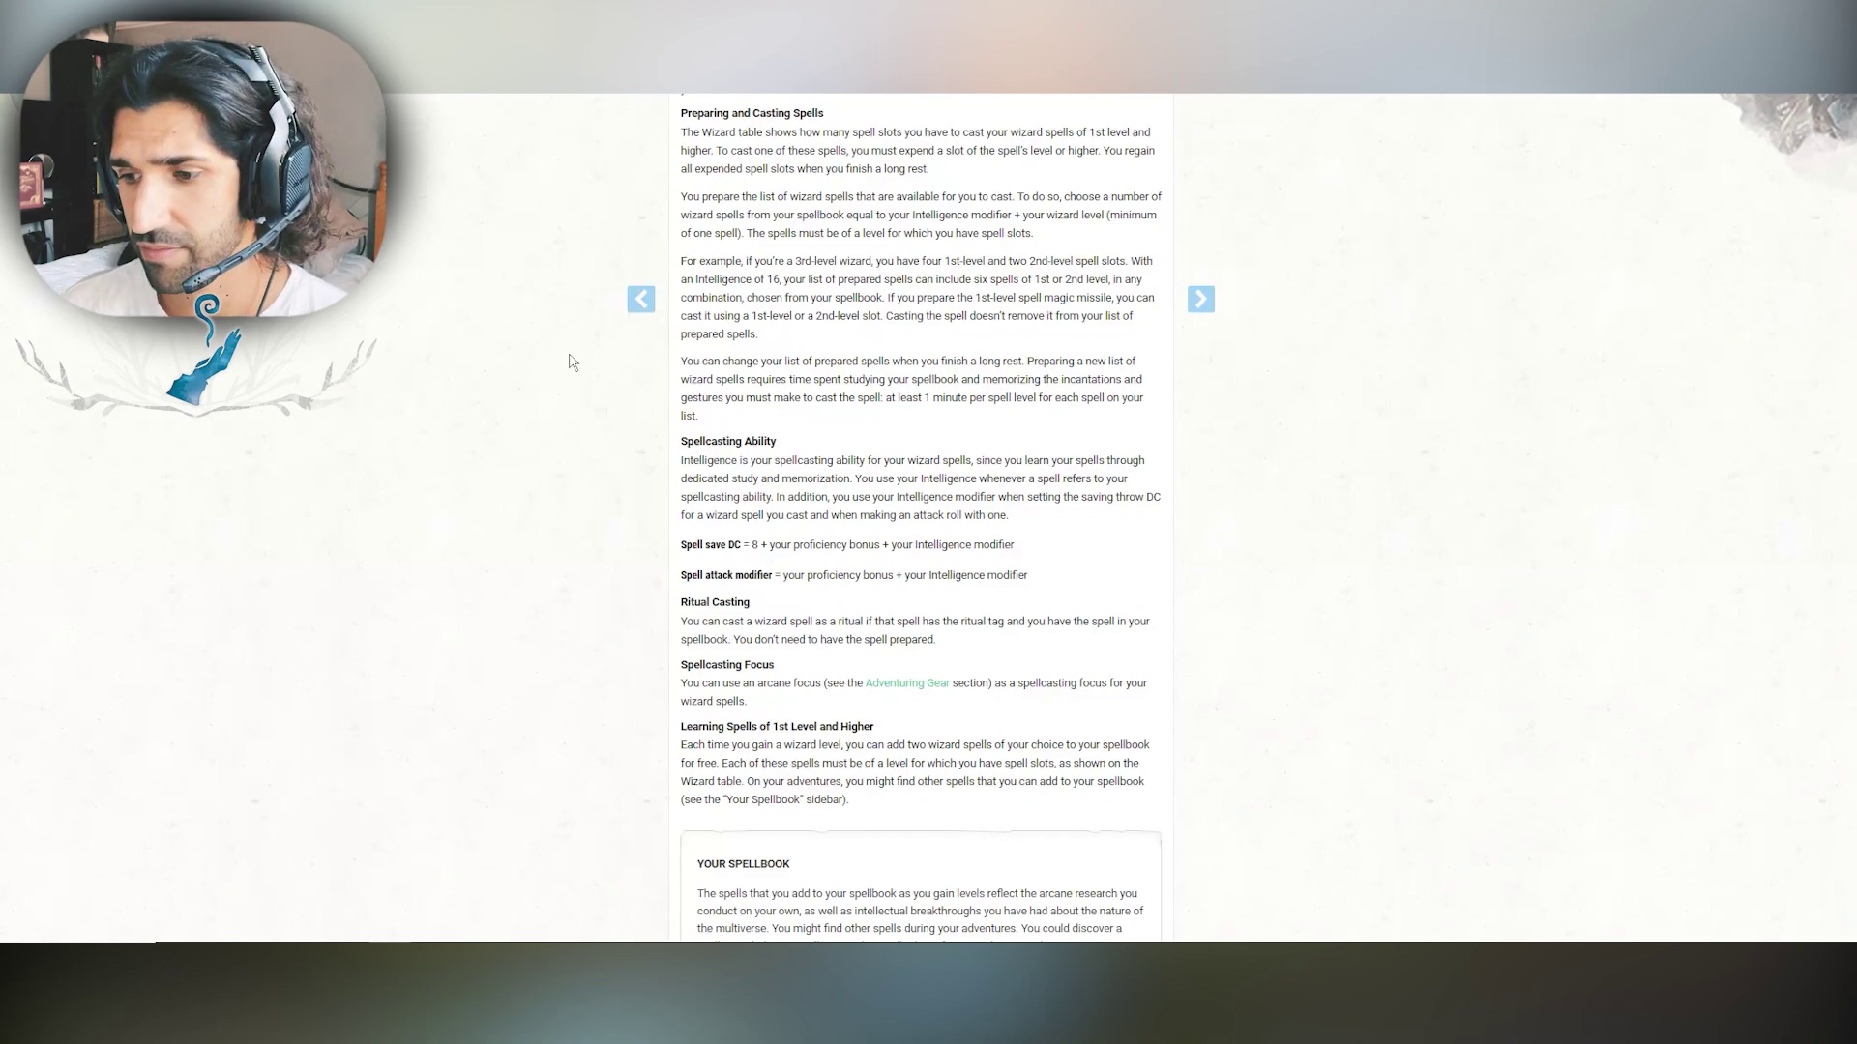
pyautogui.scroll(-3, 569, 363)
pyautogui.moveTo(680, 378); pyautogui.dragTo(894, 437)
pyautogui.click(894, 454)
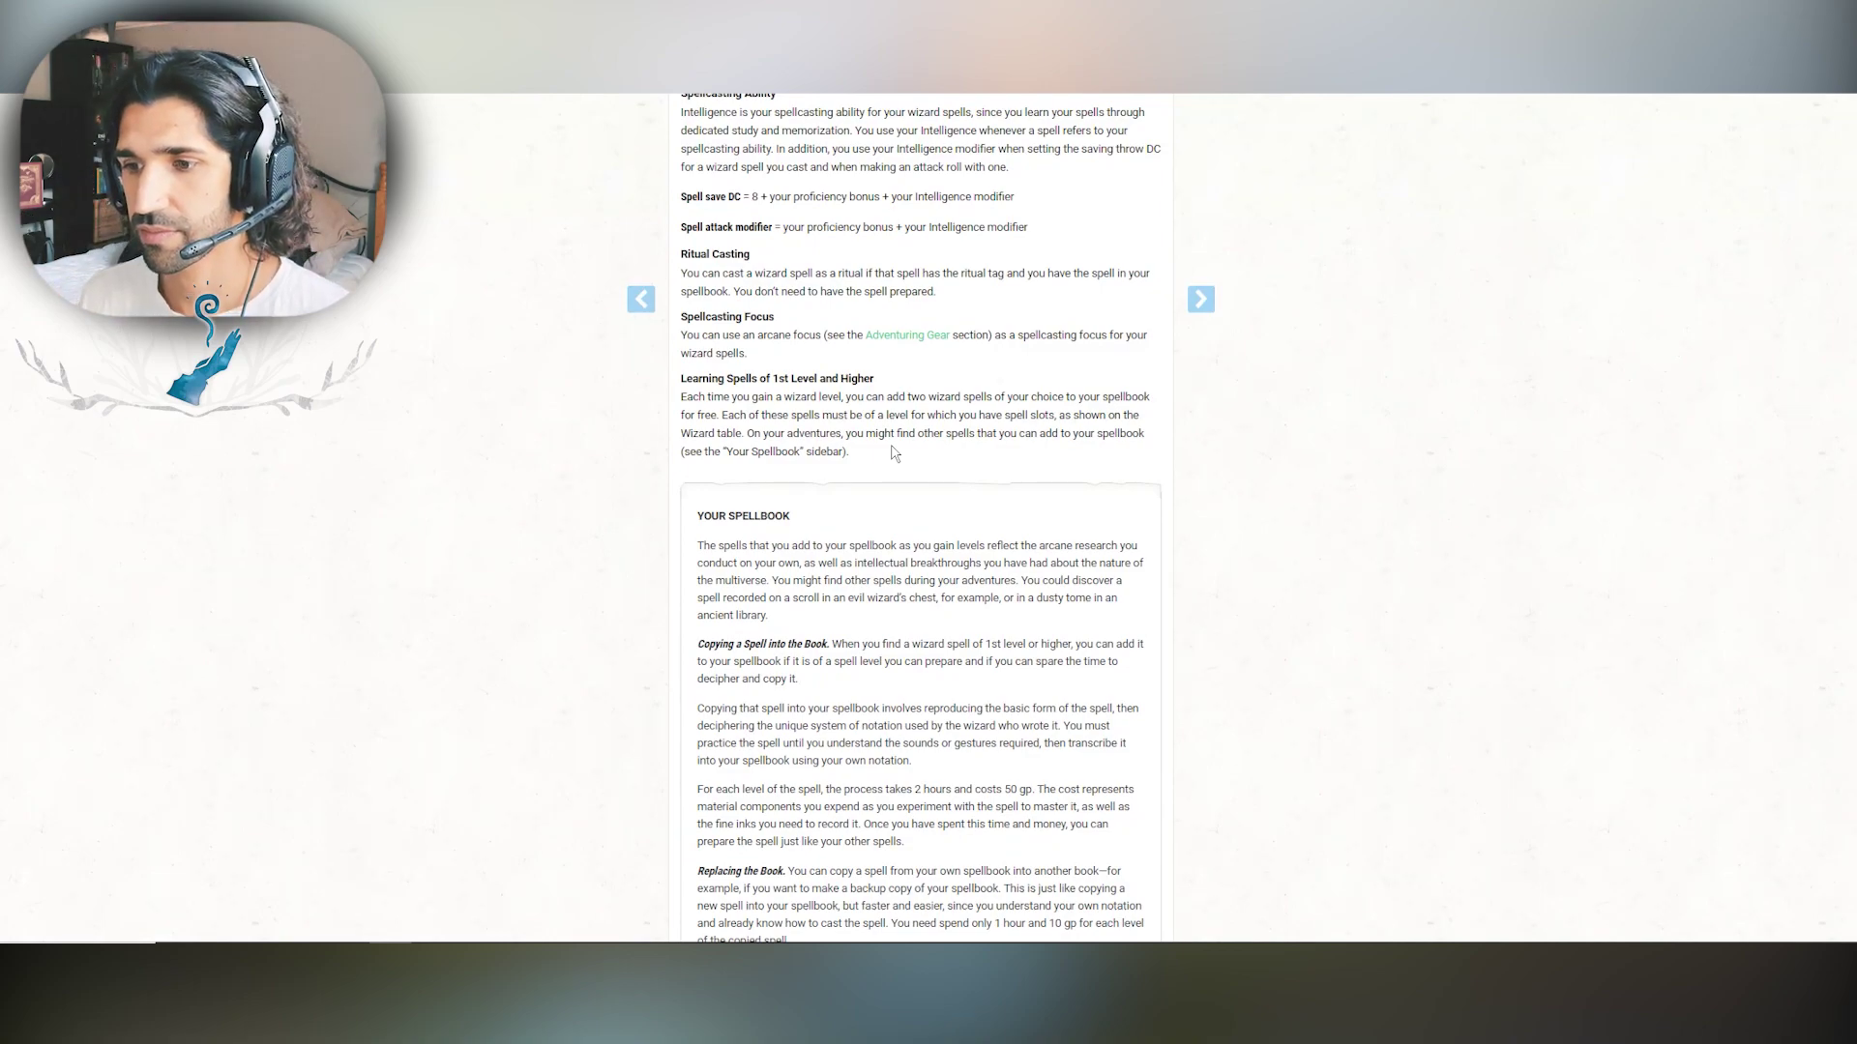
pyautogui.scroll(-3, 894, 452)
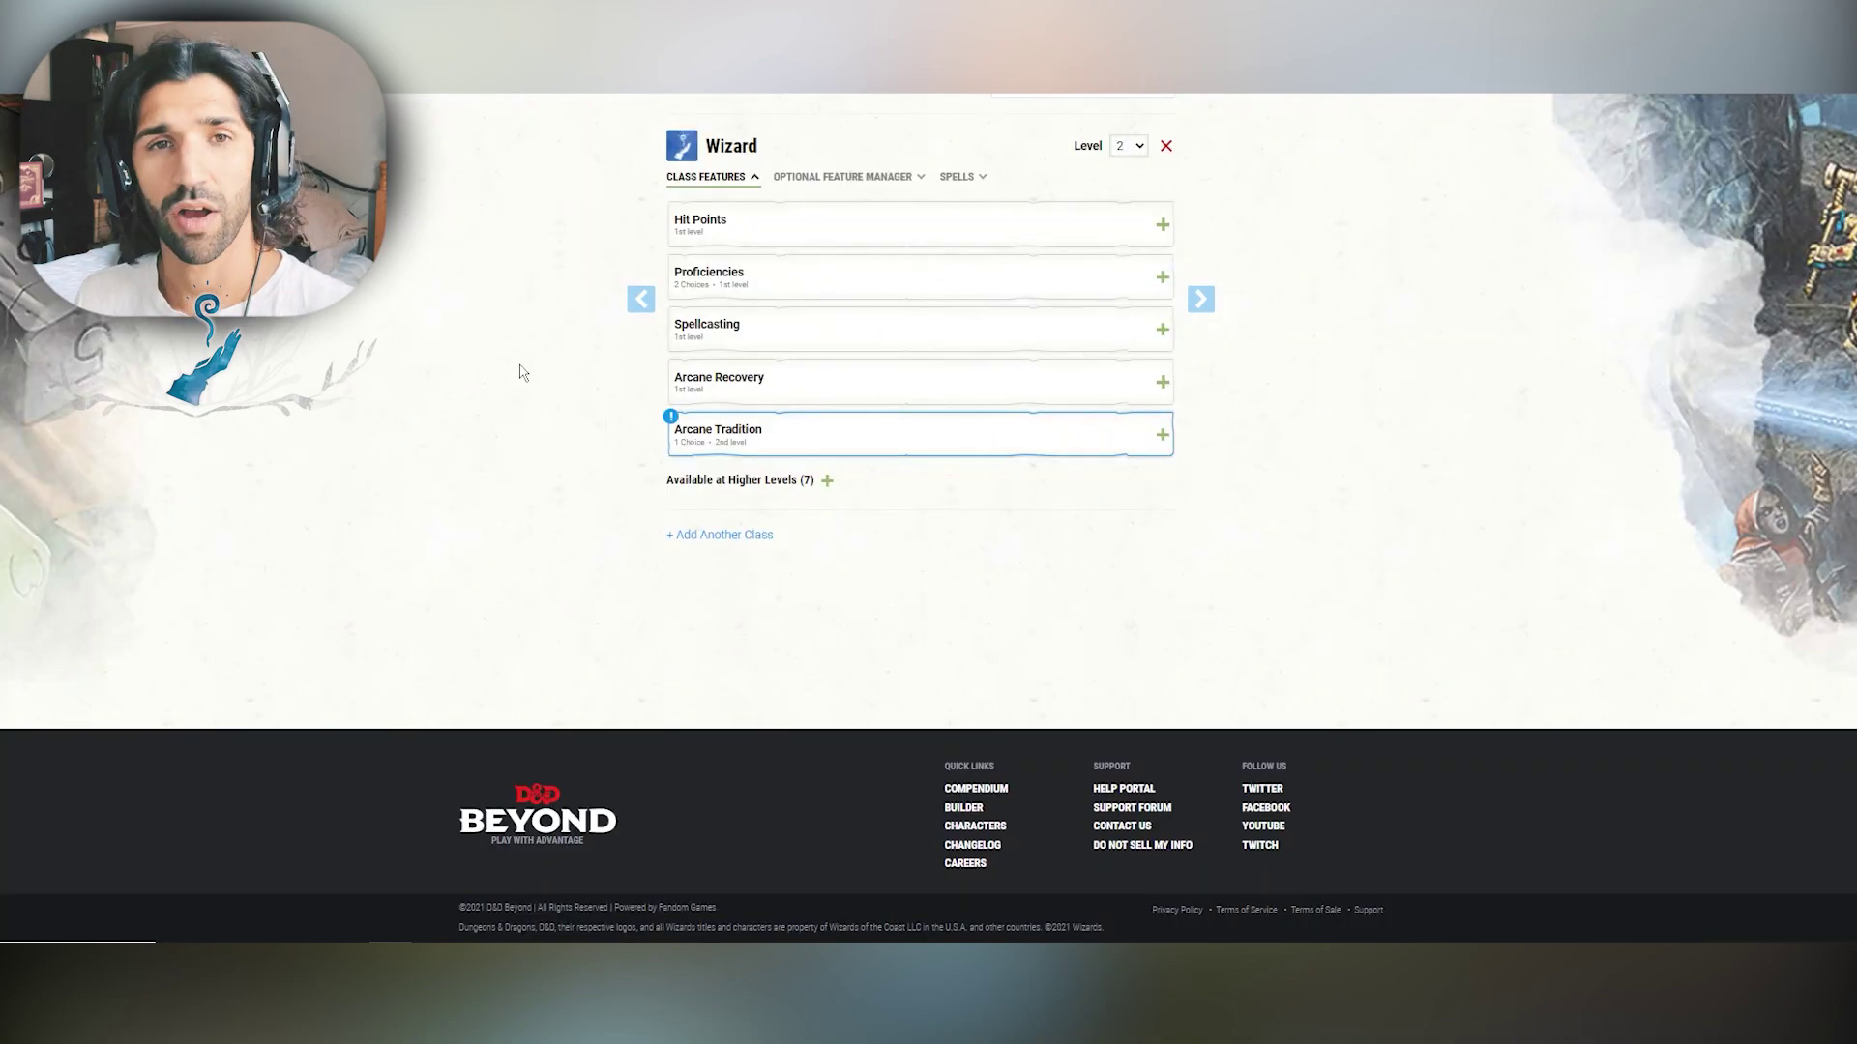
pyautogui.click(946, 375)
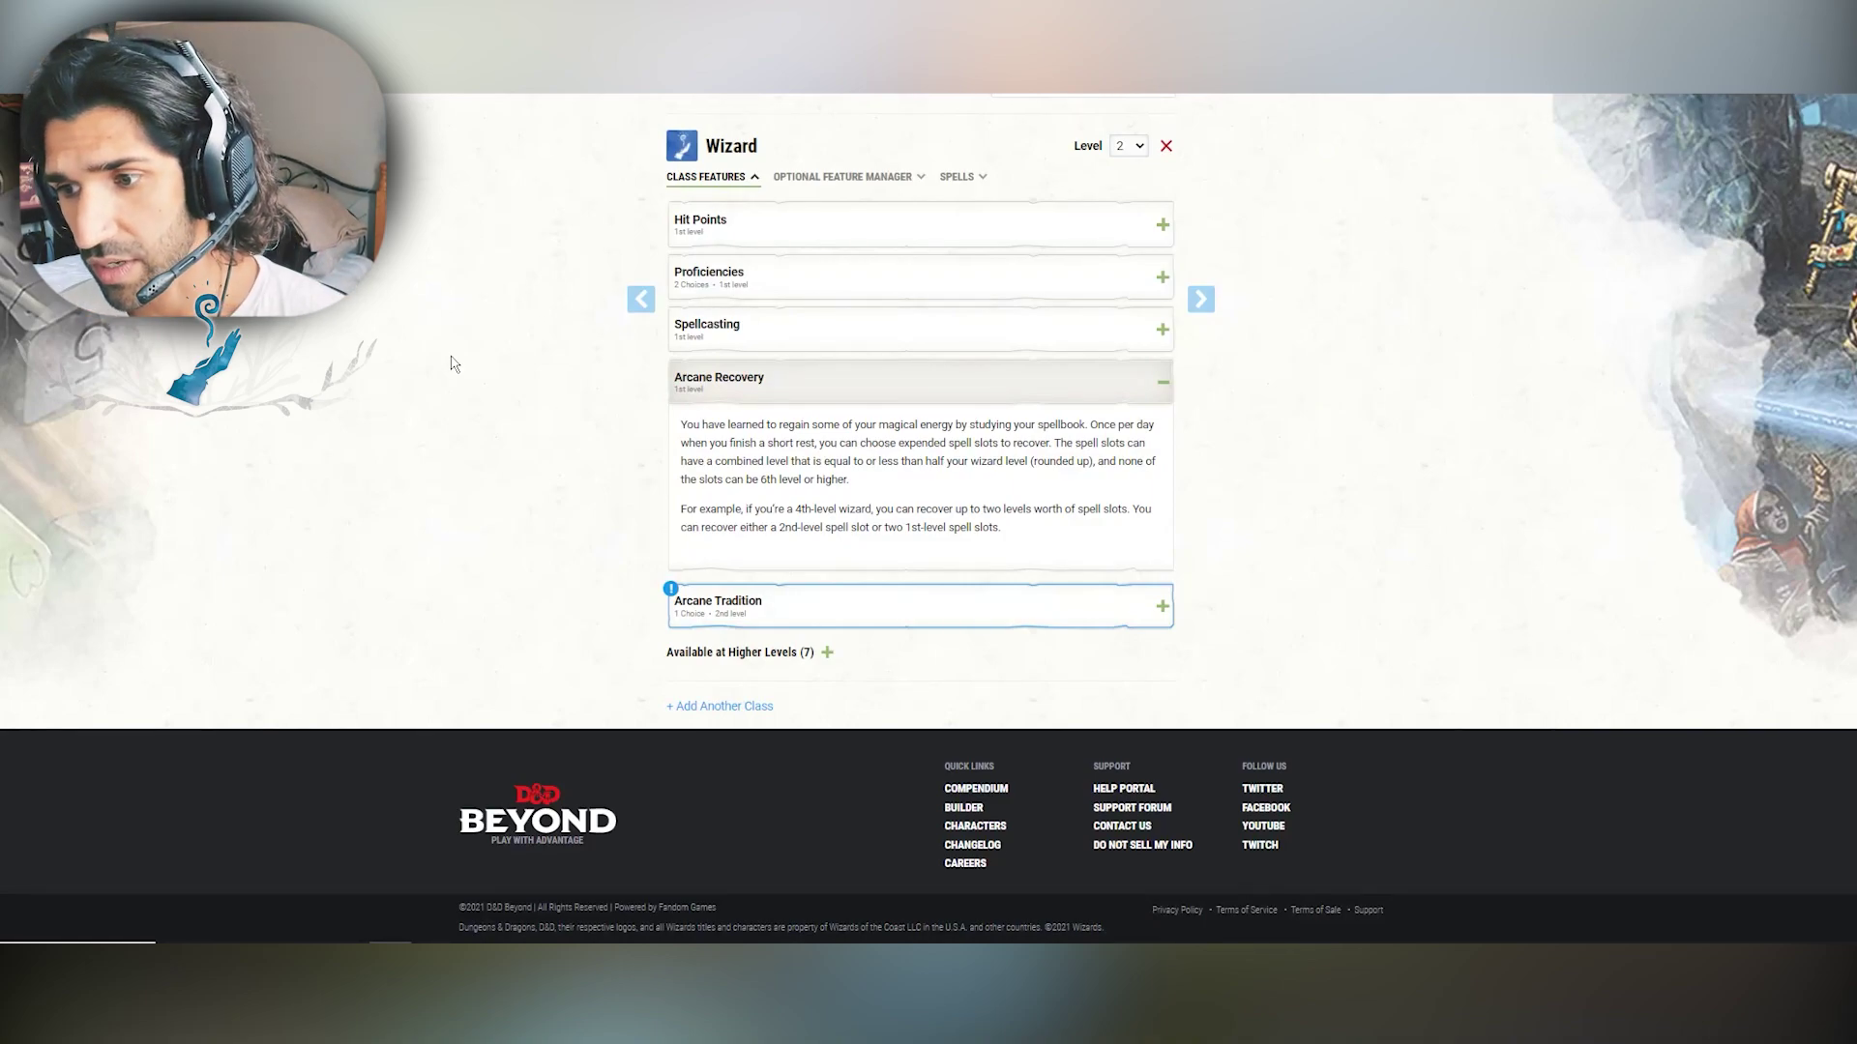
pyautogui.click(855, 396)
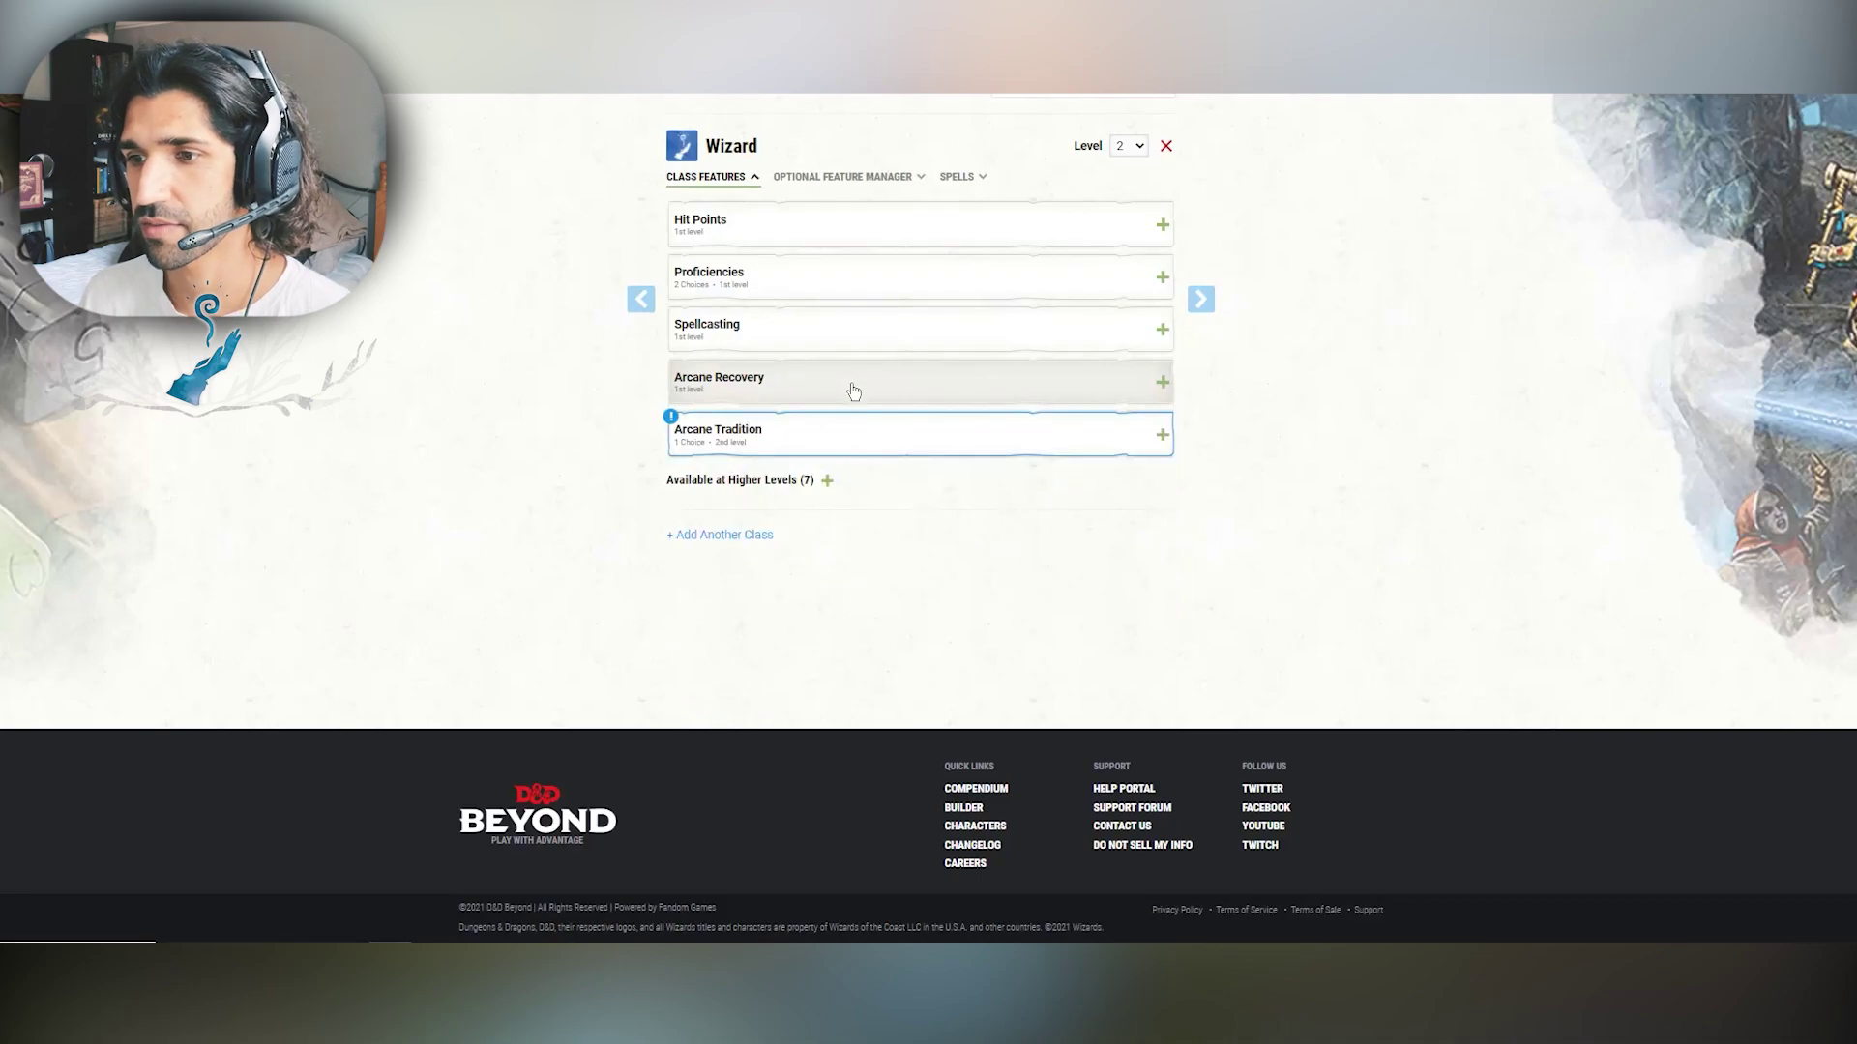
# Step: Choose School of Evocation as the Wizard's Arcane Tradition
pyautogui.click(855, 426)
pyautogui.scroll(2, 583, 442)
pyautogui.scroll(-2, 583, 442)
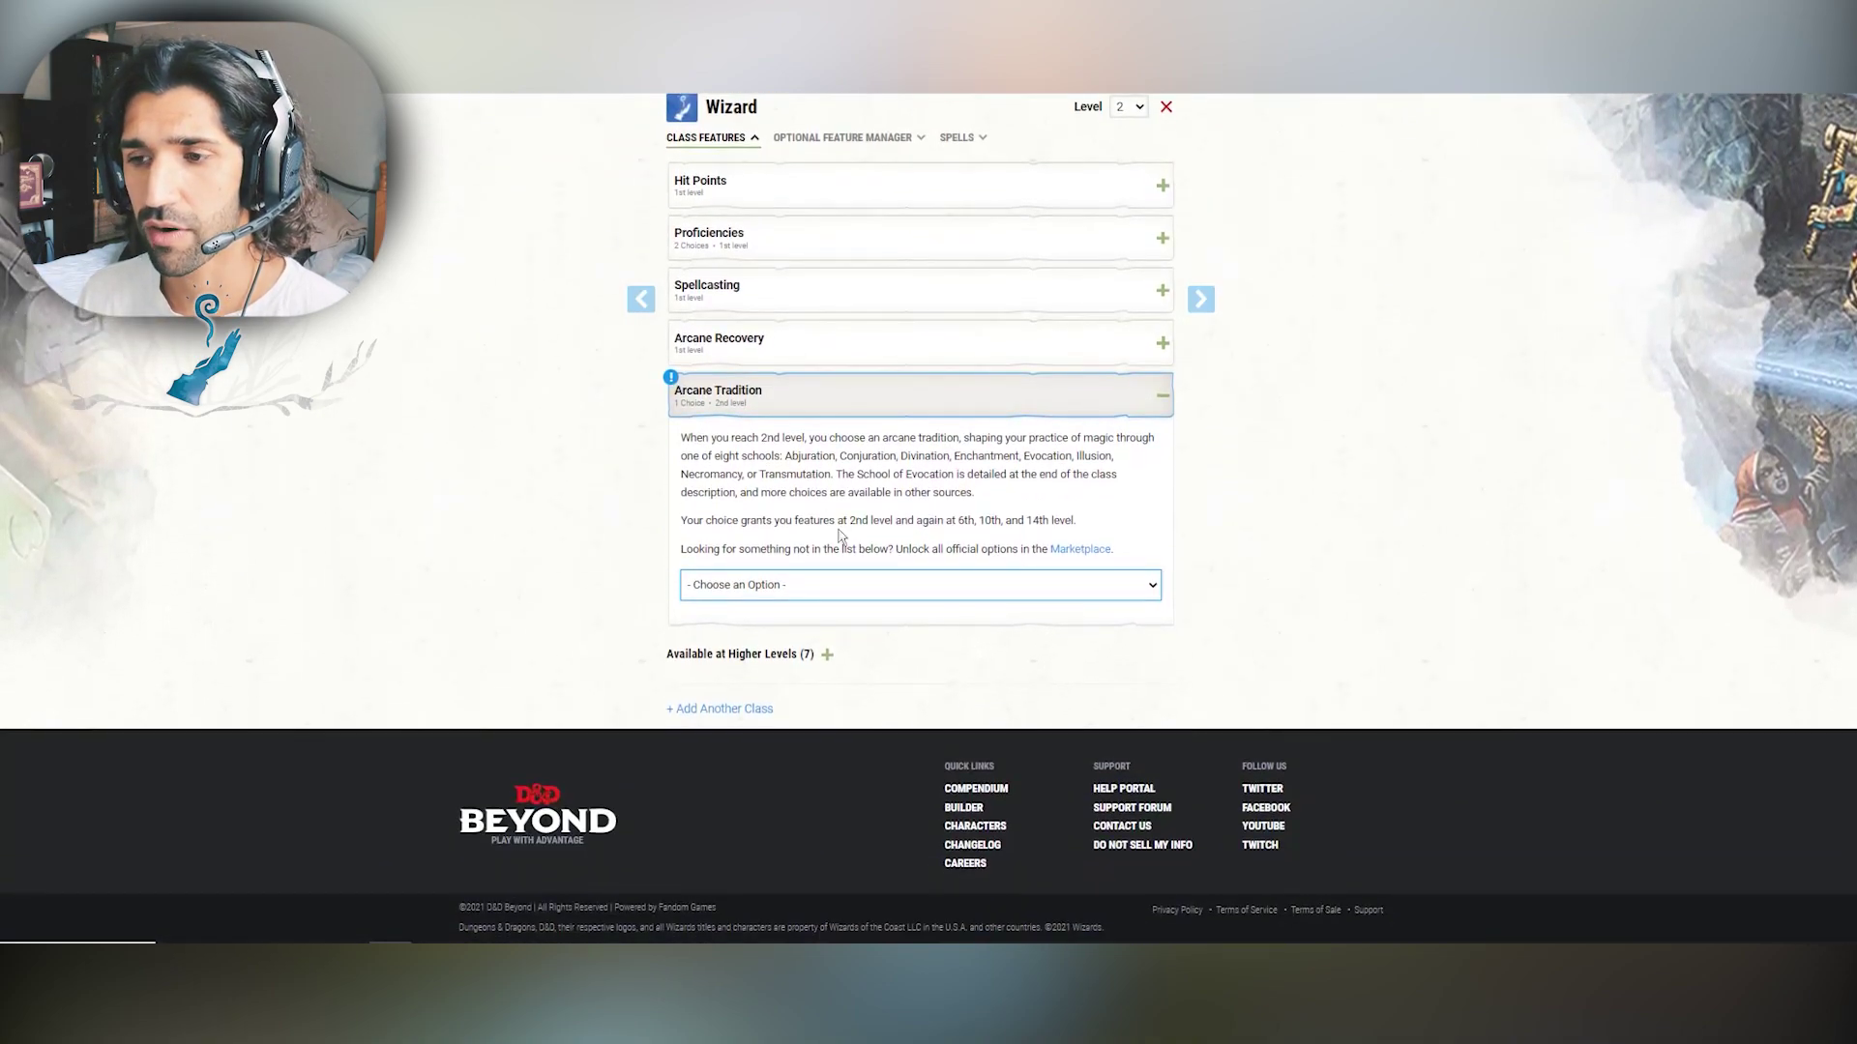
pyautogui.click(836, 586)
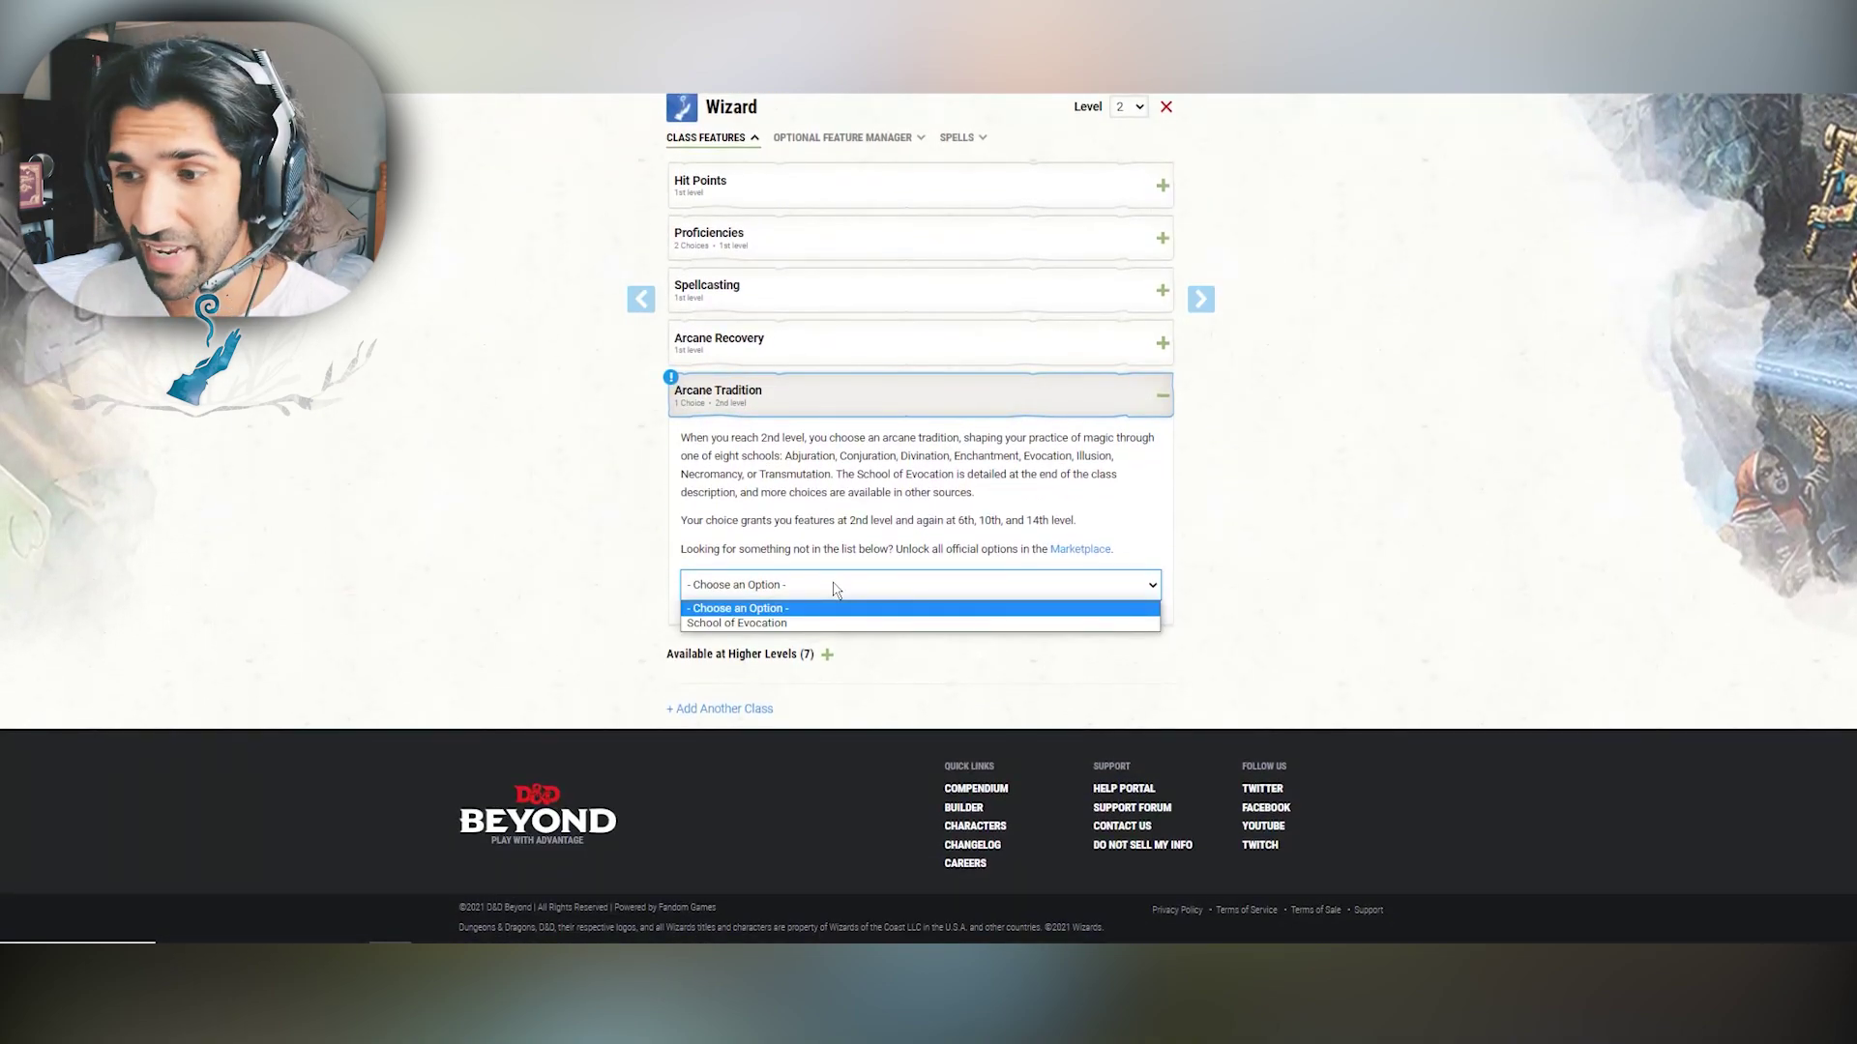
pyautogui.click(788, 624)
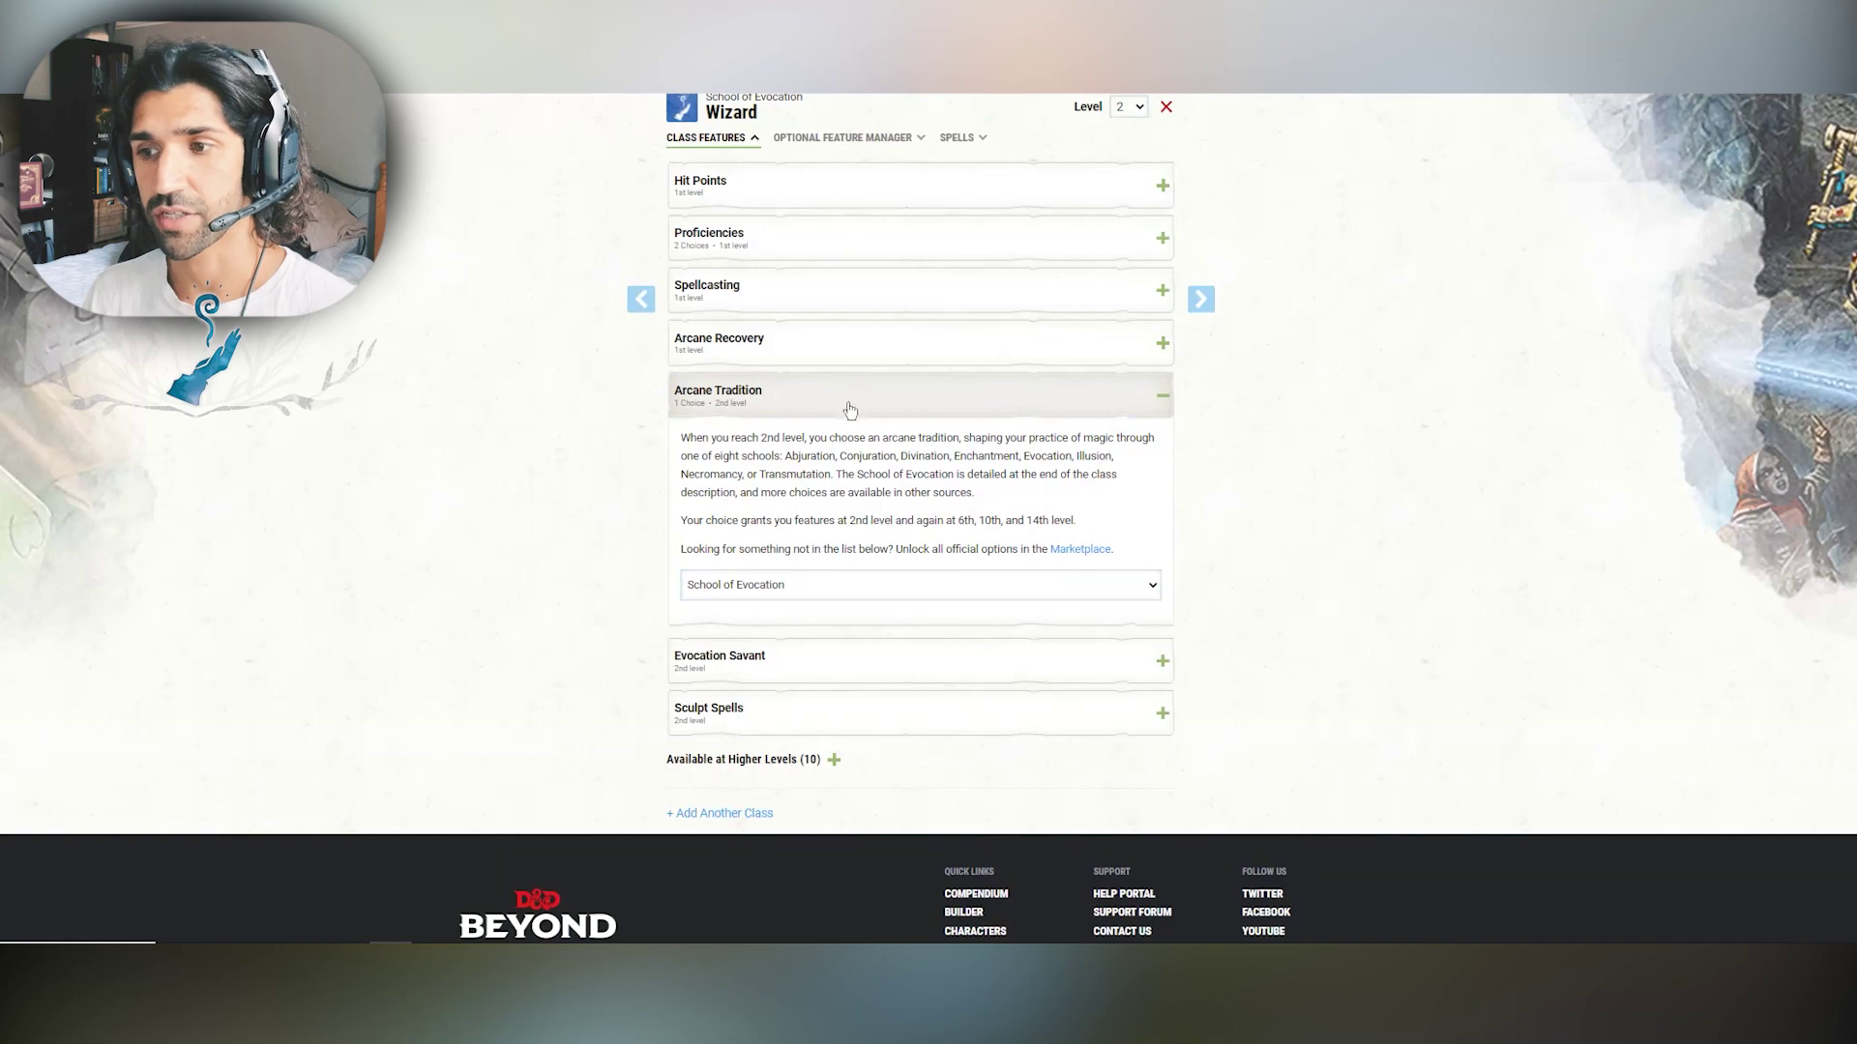
pyautogui.click(774, 483)
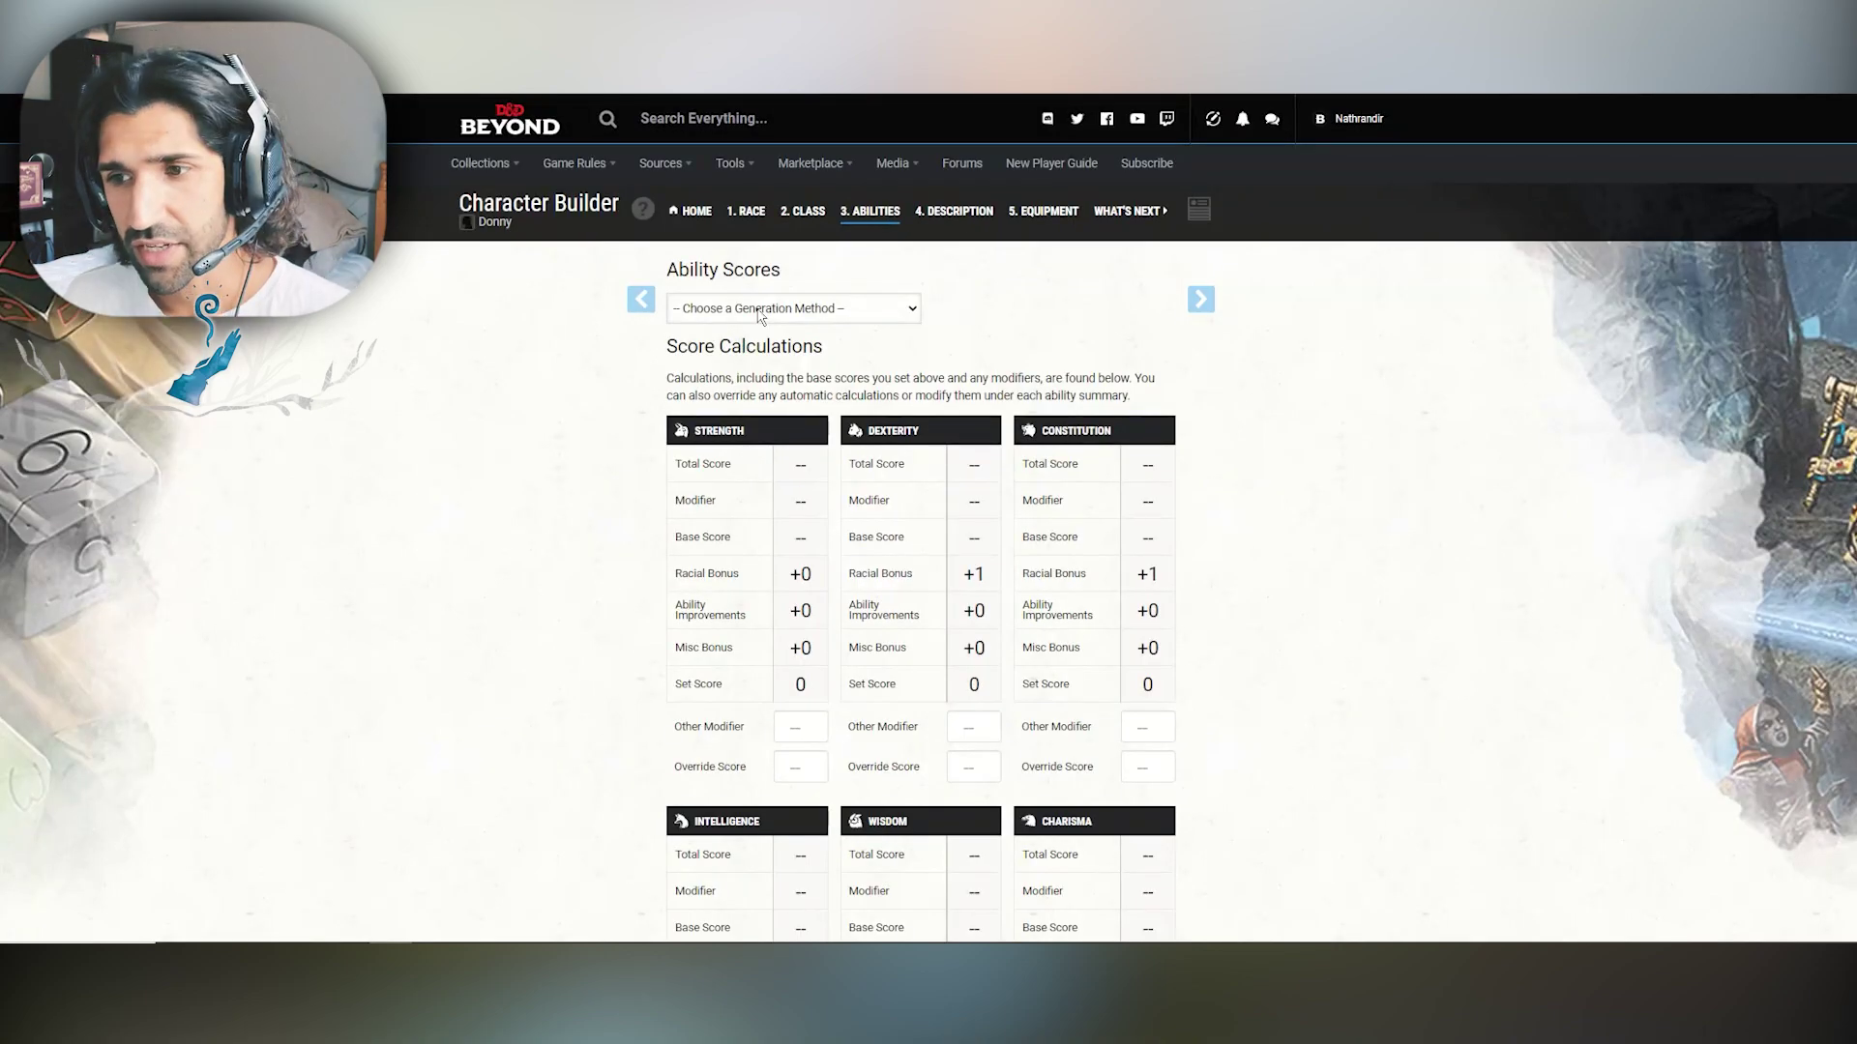
# Step: Set the ability score generation method to Manual/Rolled and roll the dice for all six scores
pyautogui.click(760, 316)
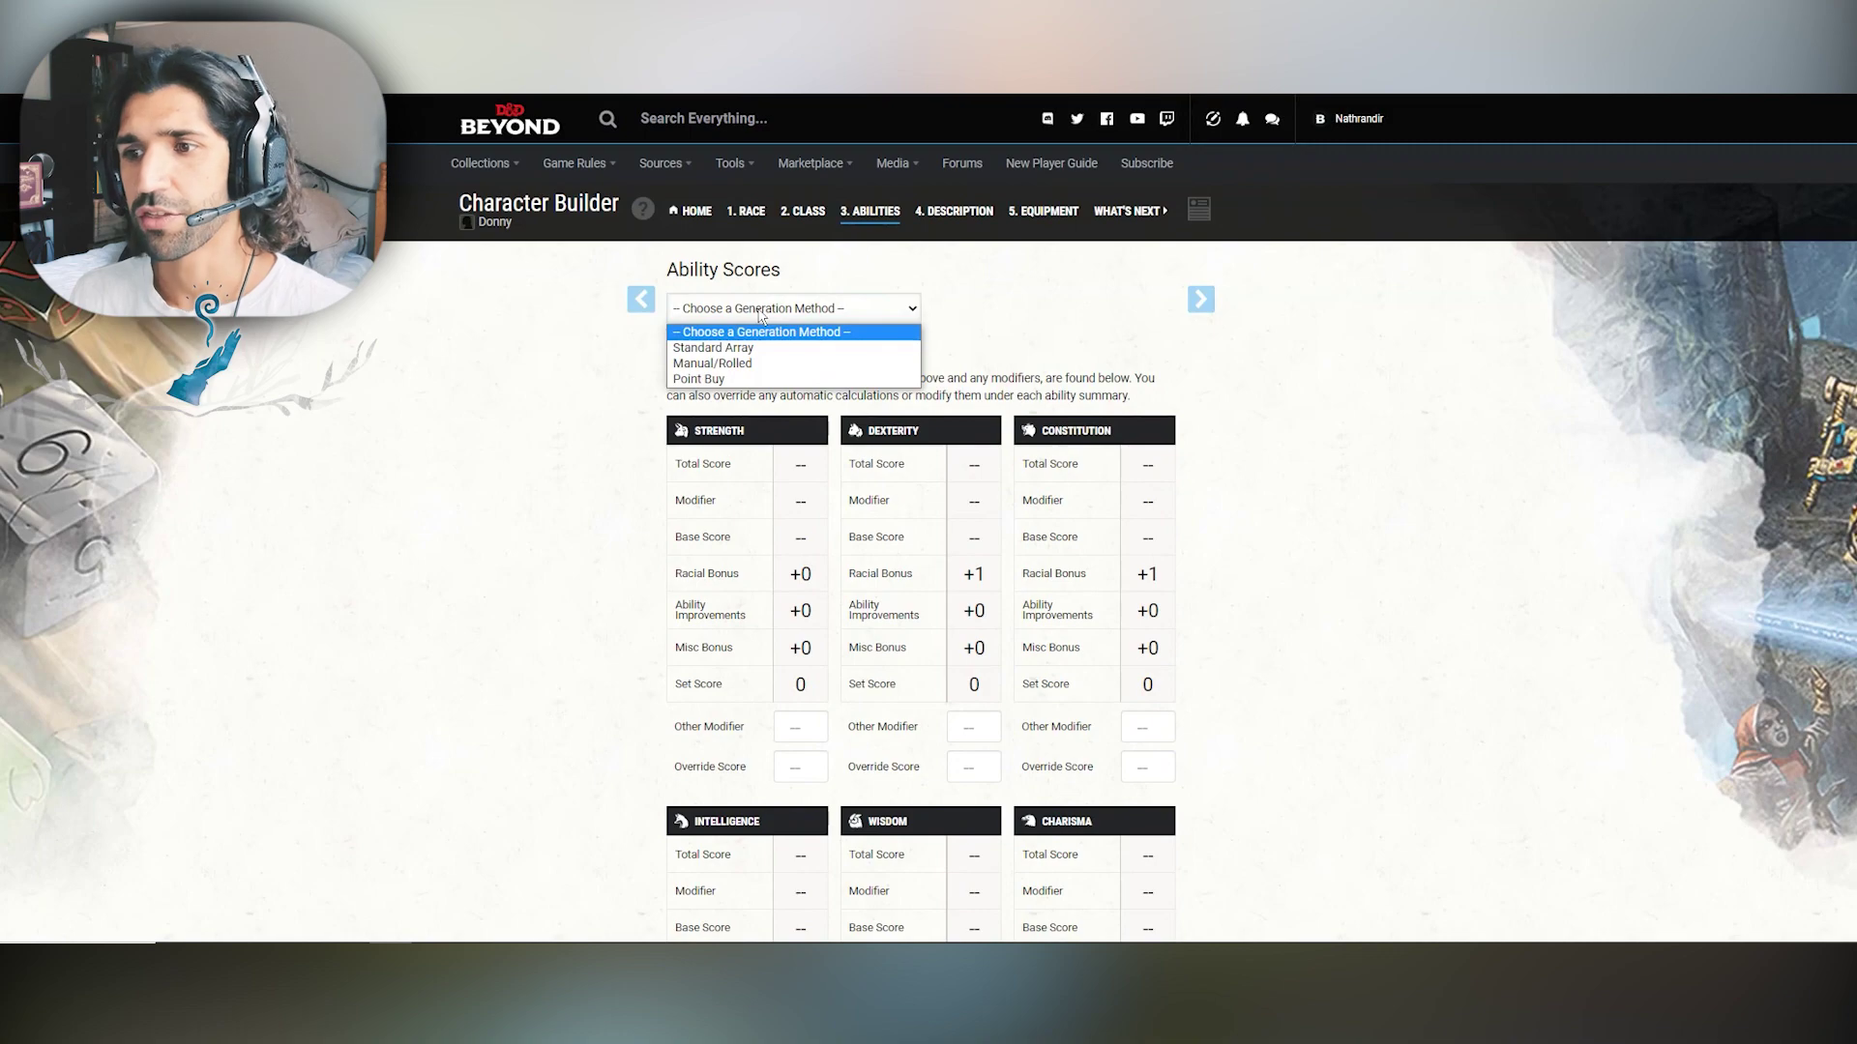
pyautogui.click(716, 365)
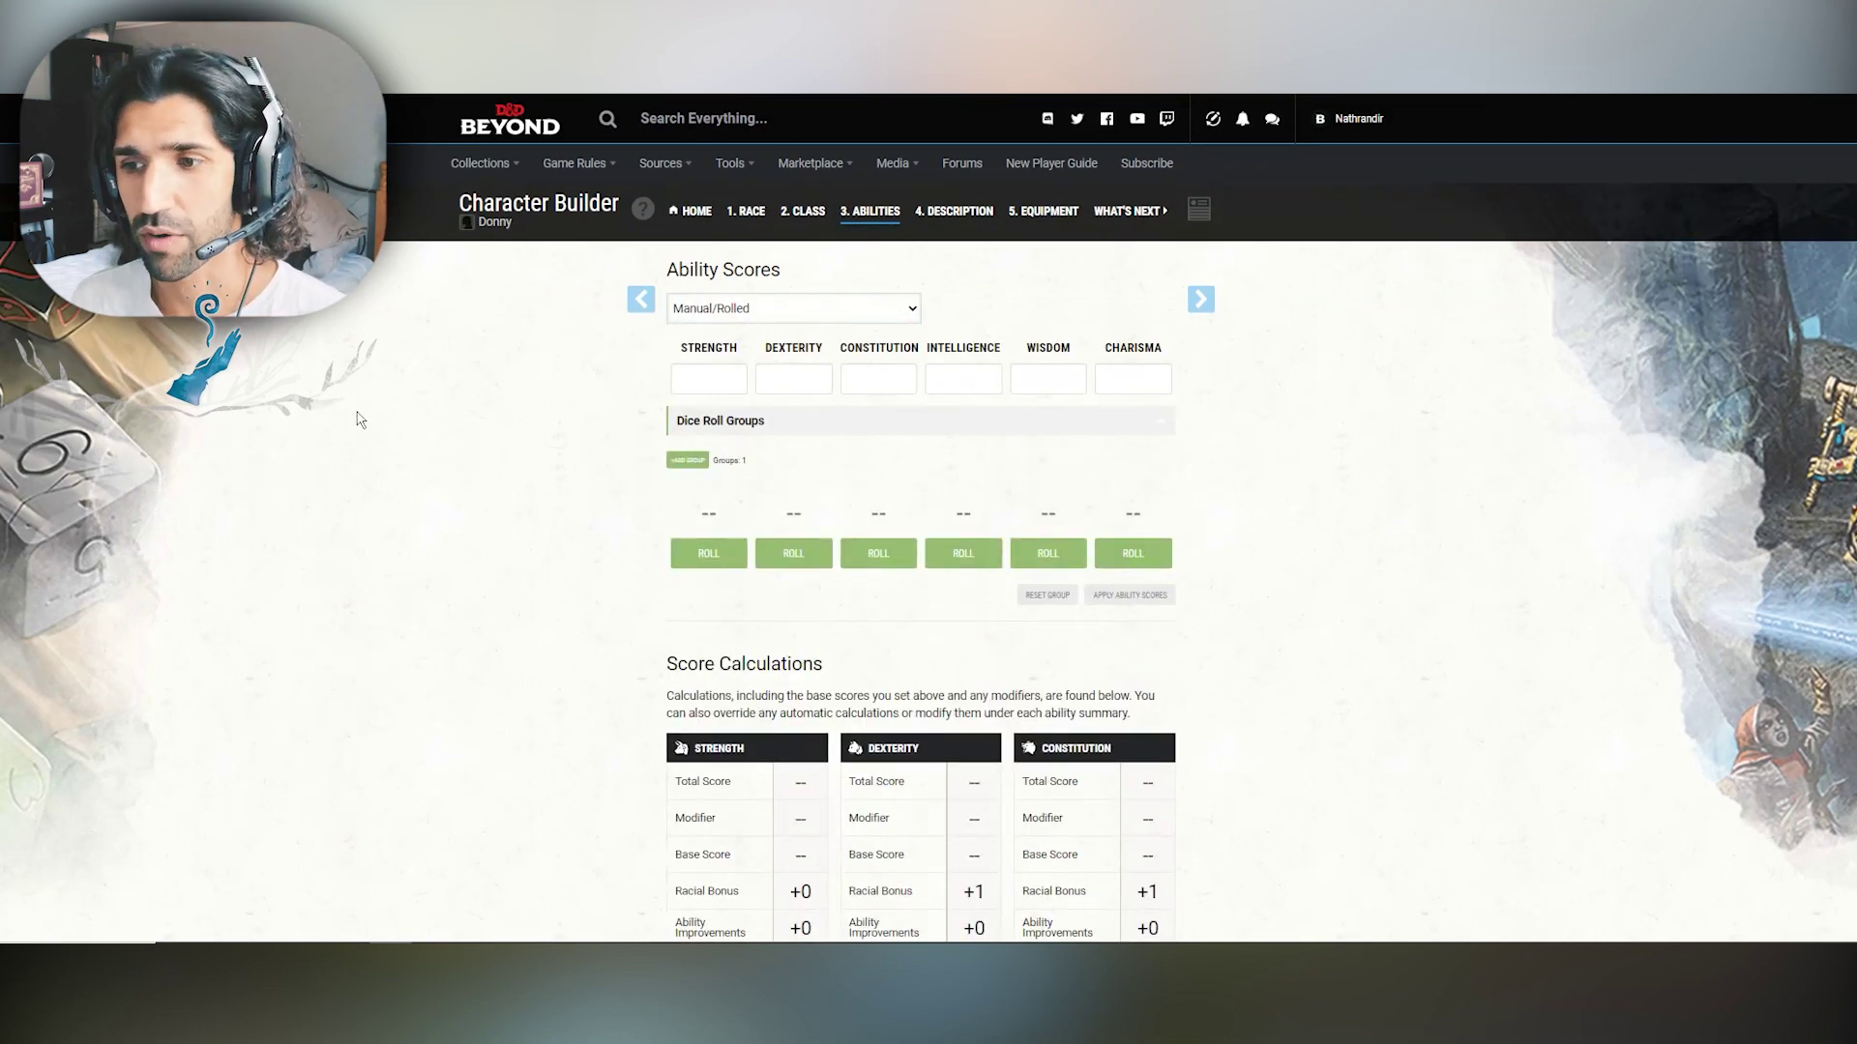
pyautogui.click(726, 555)
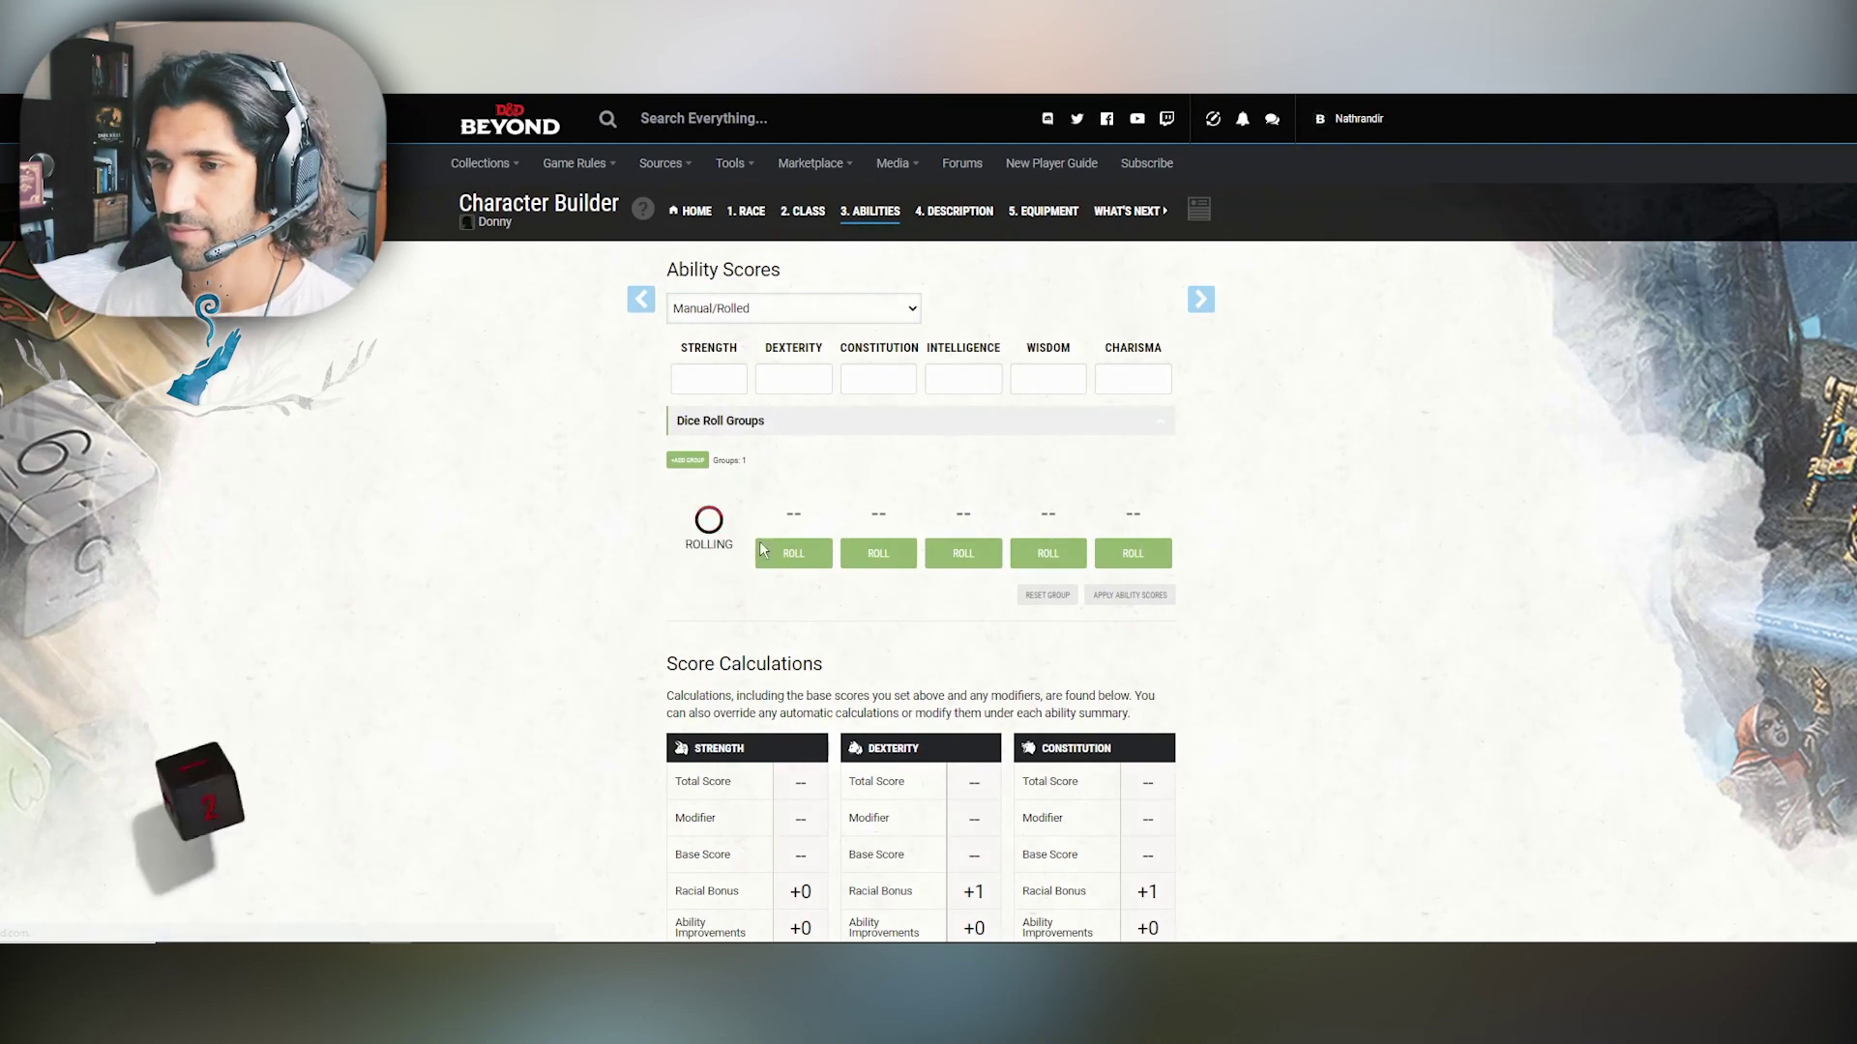
pyautogui.click(792, 553)
pyautogui.click(880, 561)
pyautogui.click(963, 559)
pyautogui.click(1045, 559)
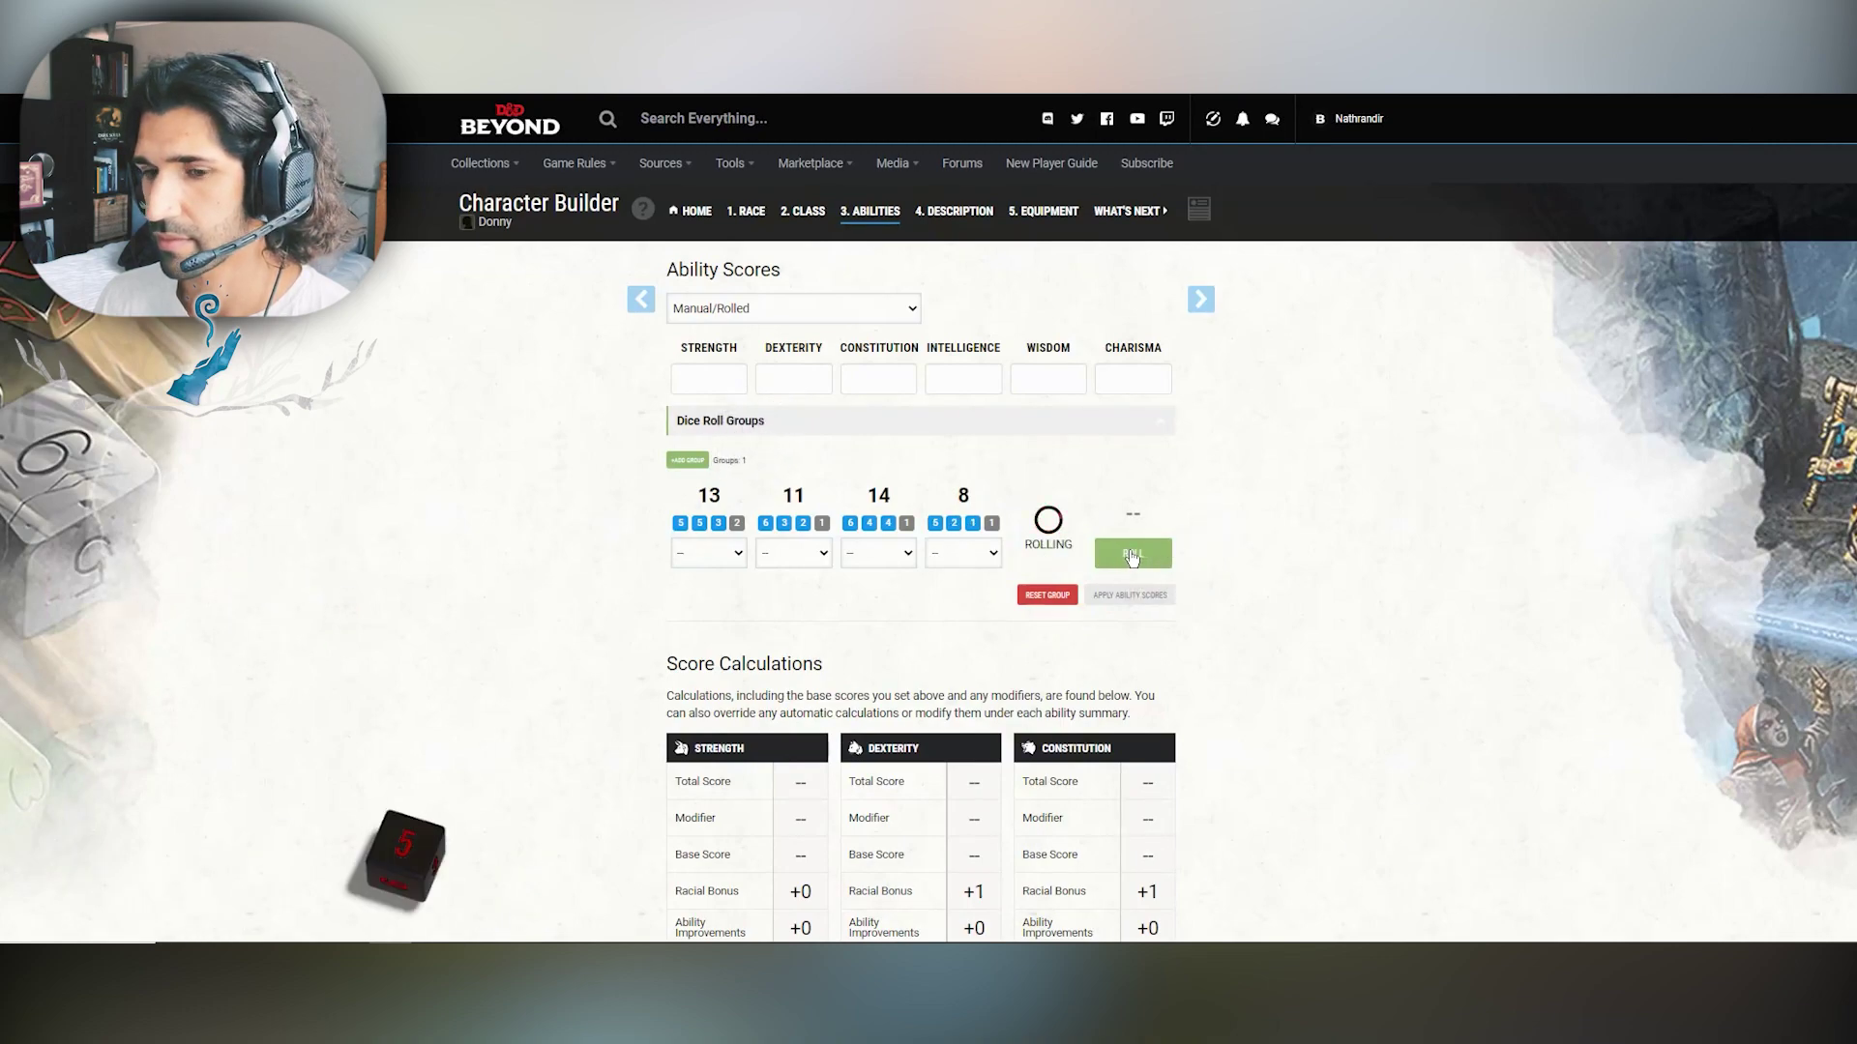
pyautogui.click(1131, 553)
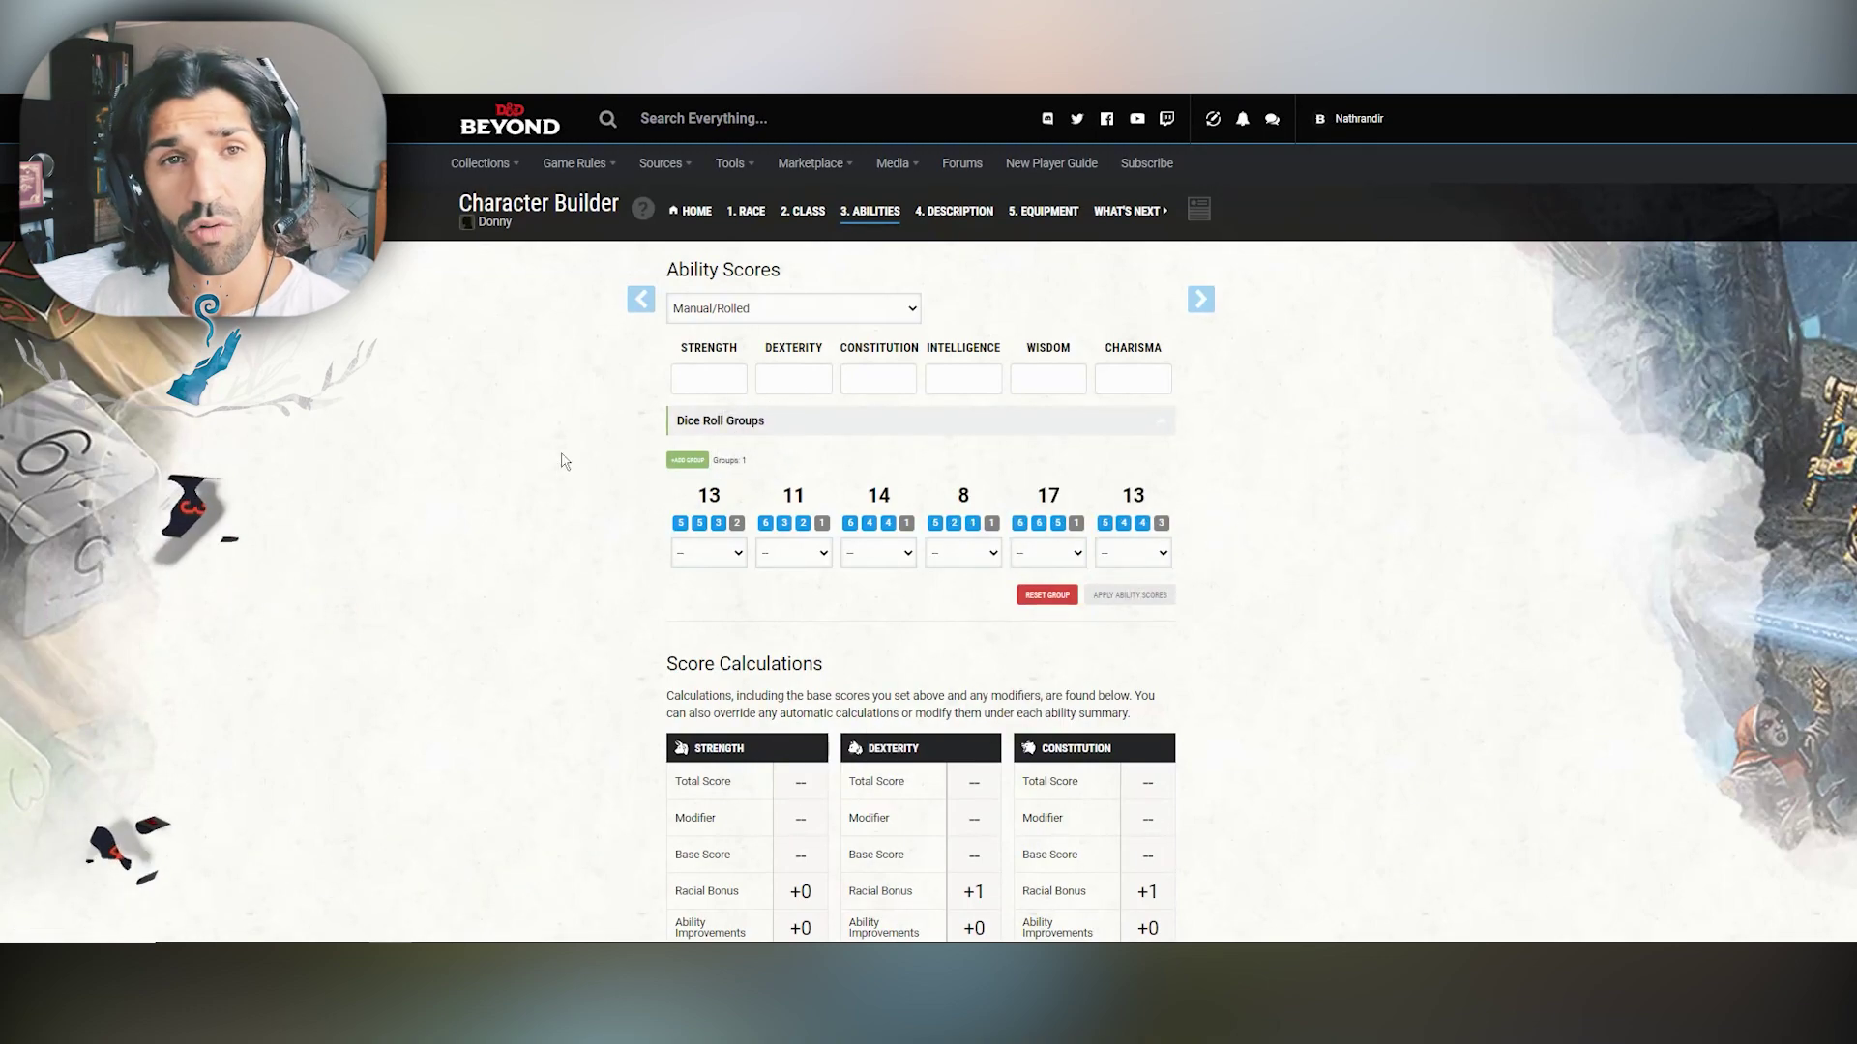
# Step: Enter 17 as the Intelligence score and assign the rolled 17 to INT in the dice roll group
pyautogui.click(972, 385)
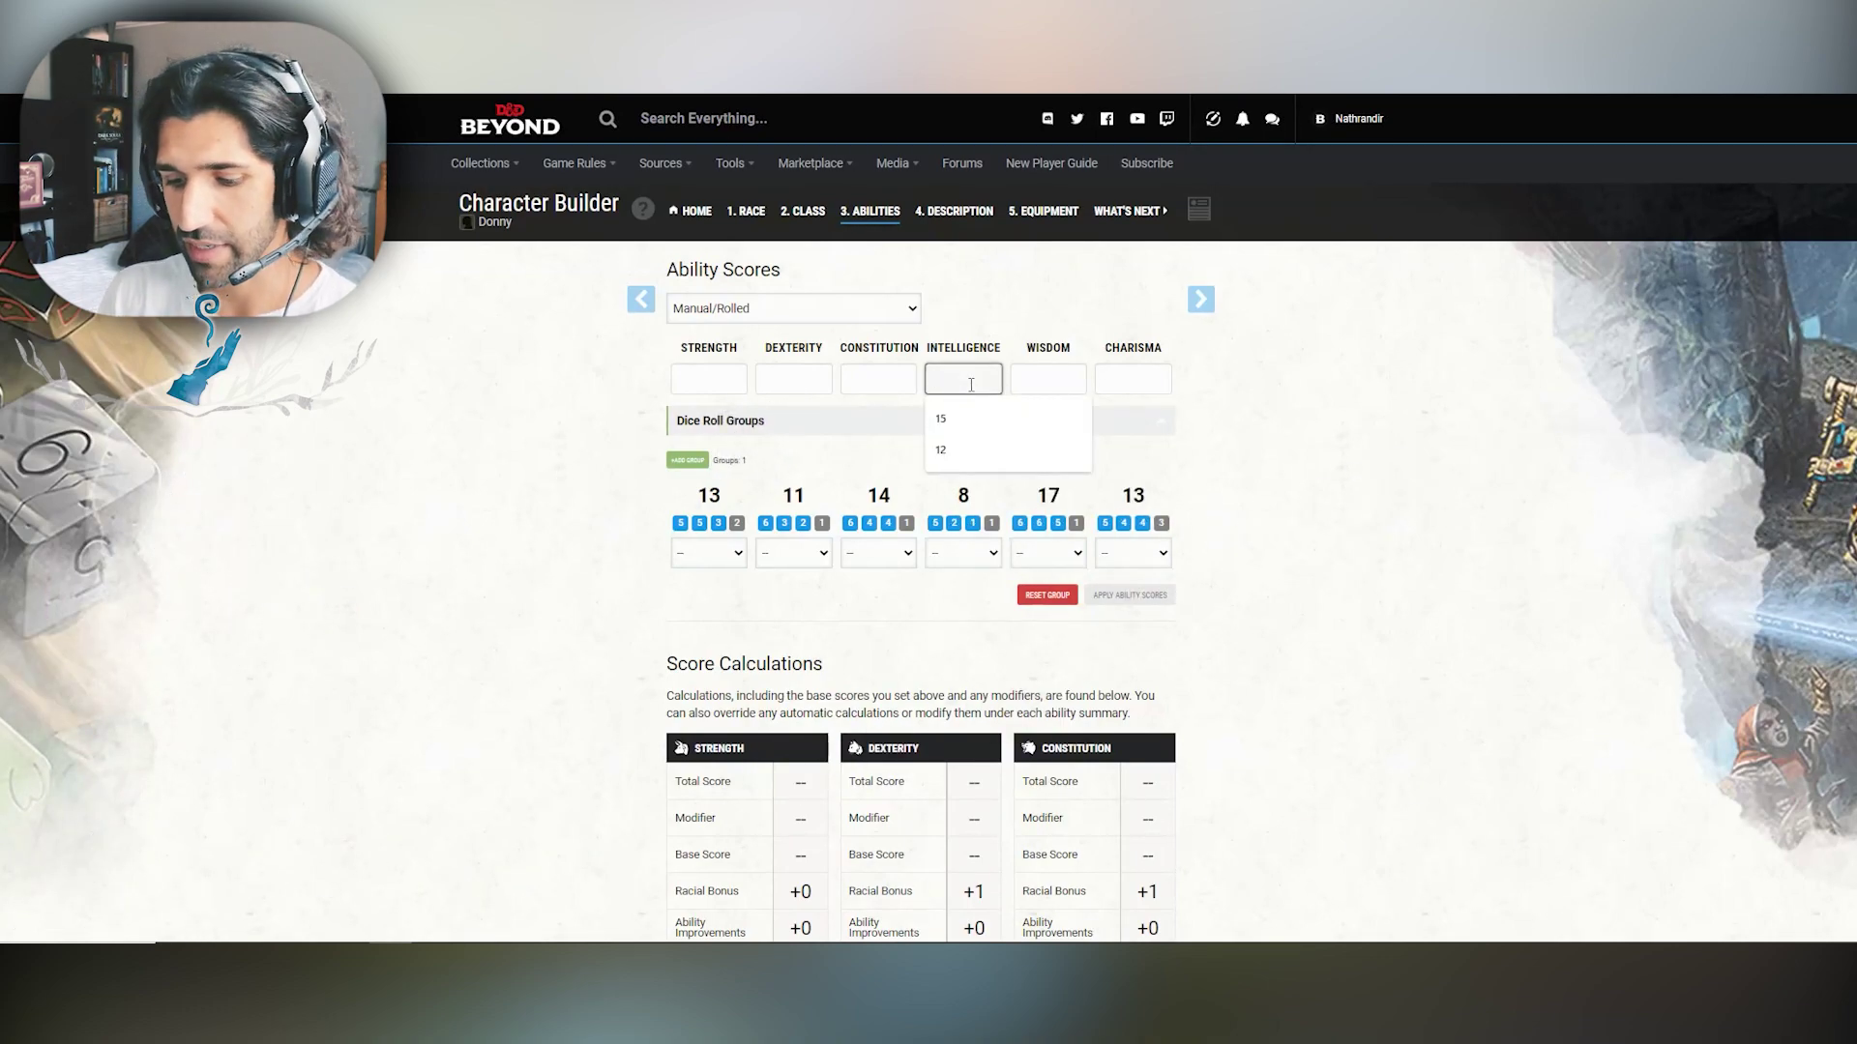
pyautogui.write('17')
pyautogui.click(1290, 447)
pyautogui.click(1071, 548)
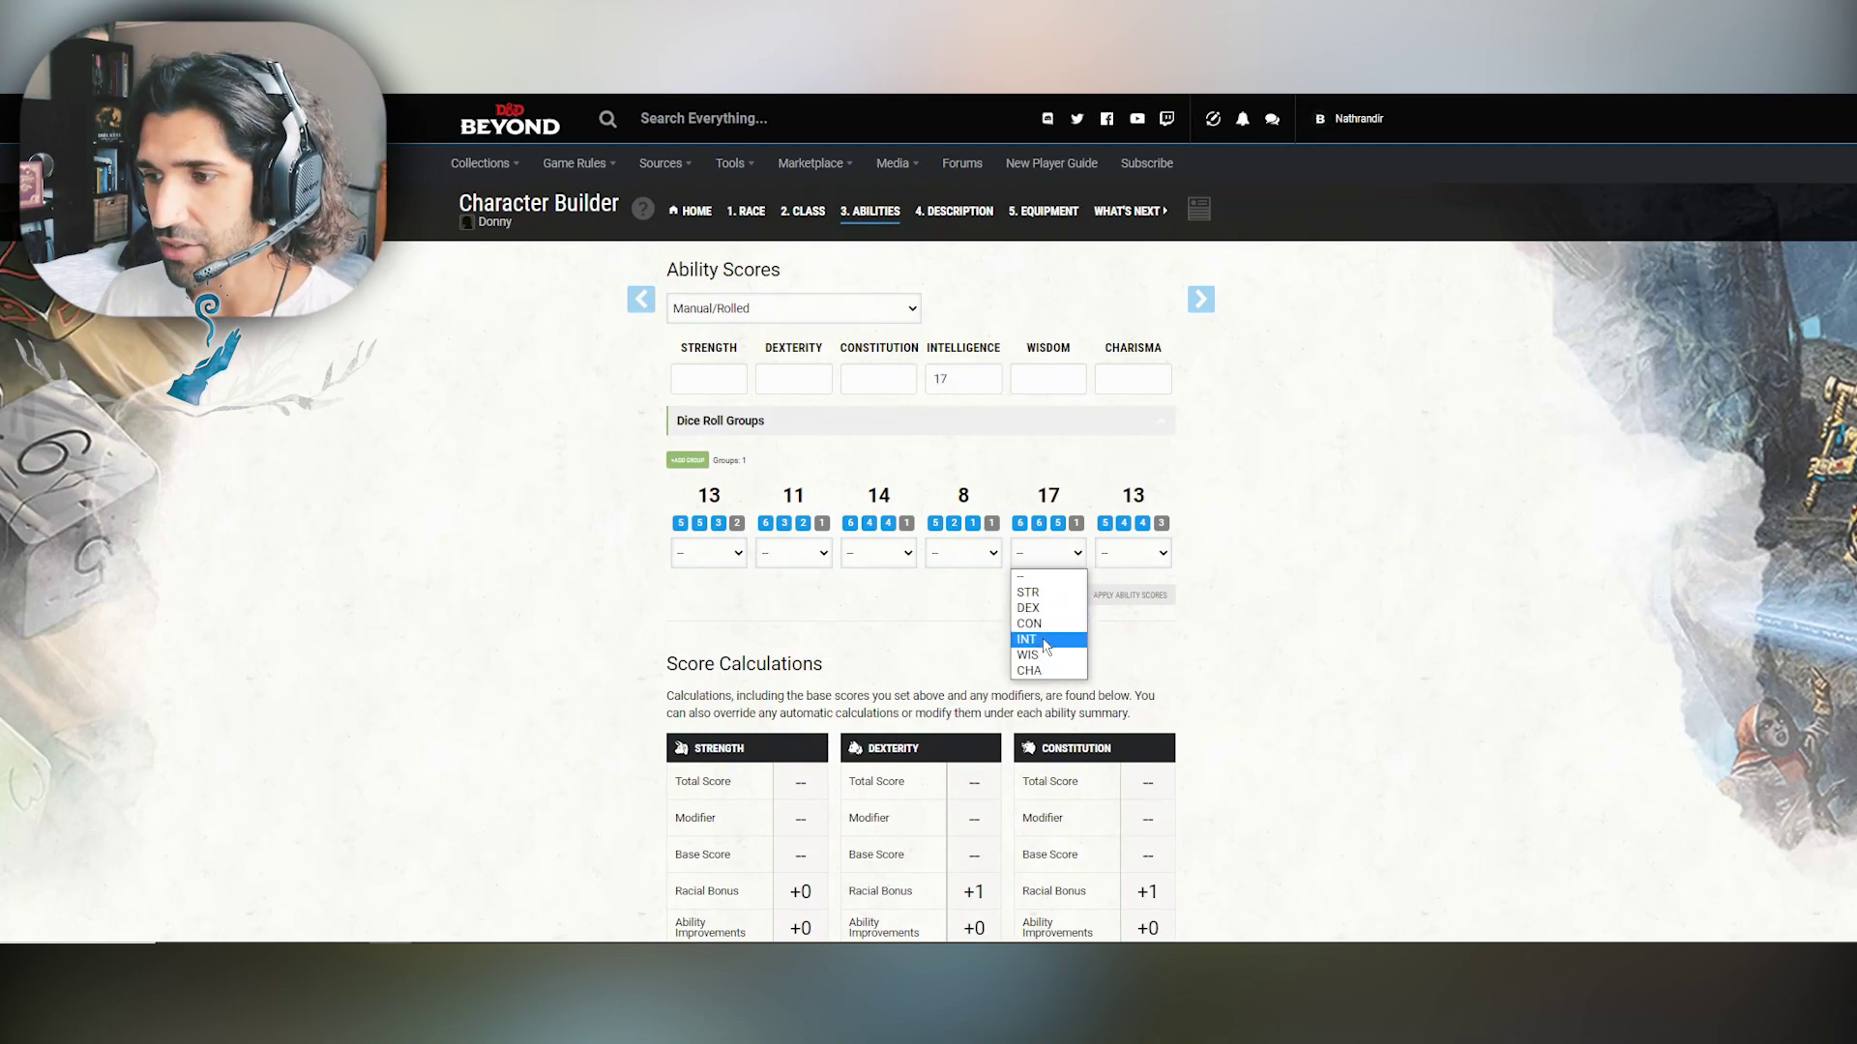
pyautogui.click(1048, 645)
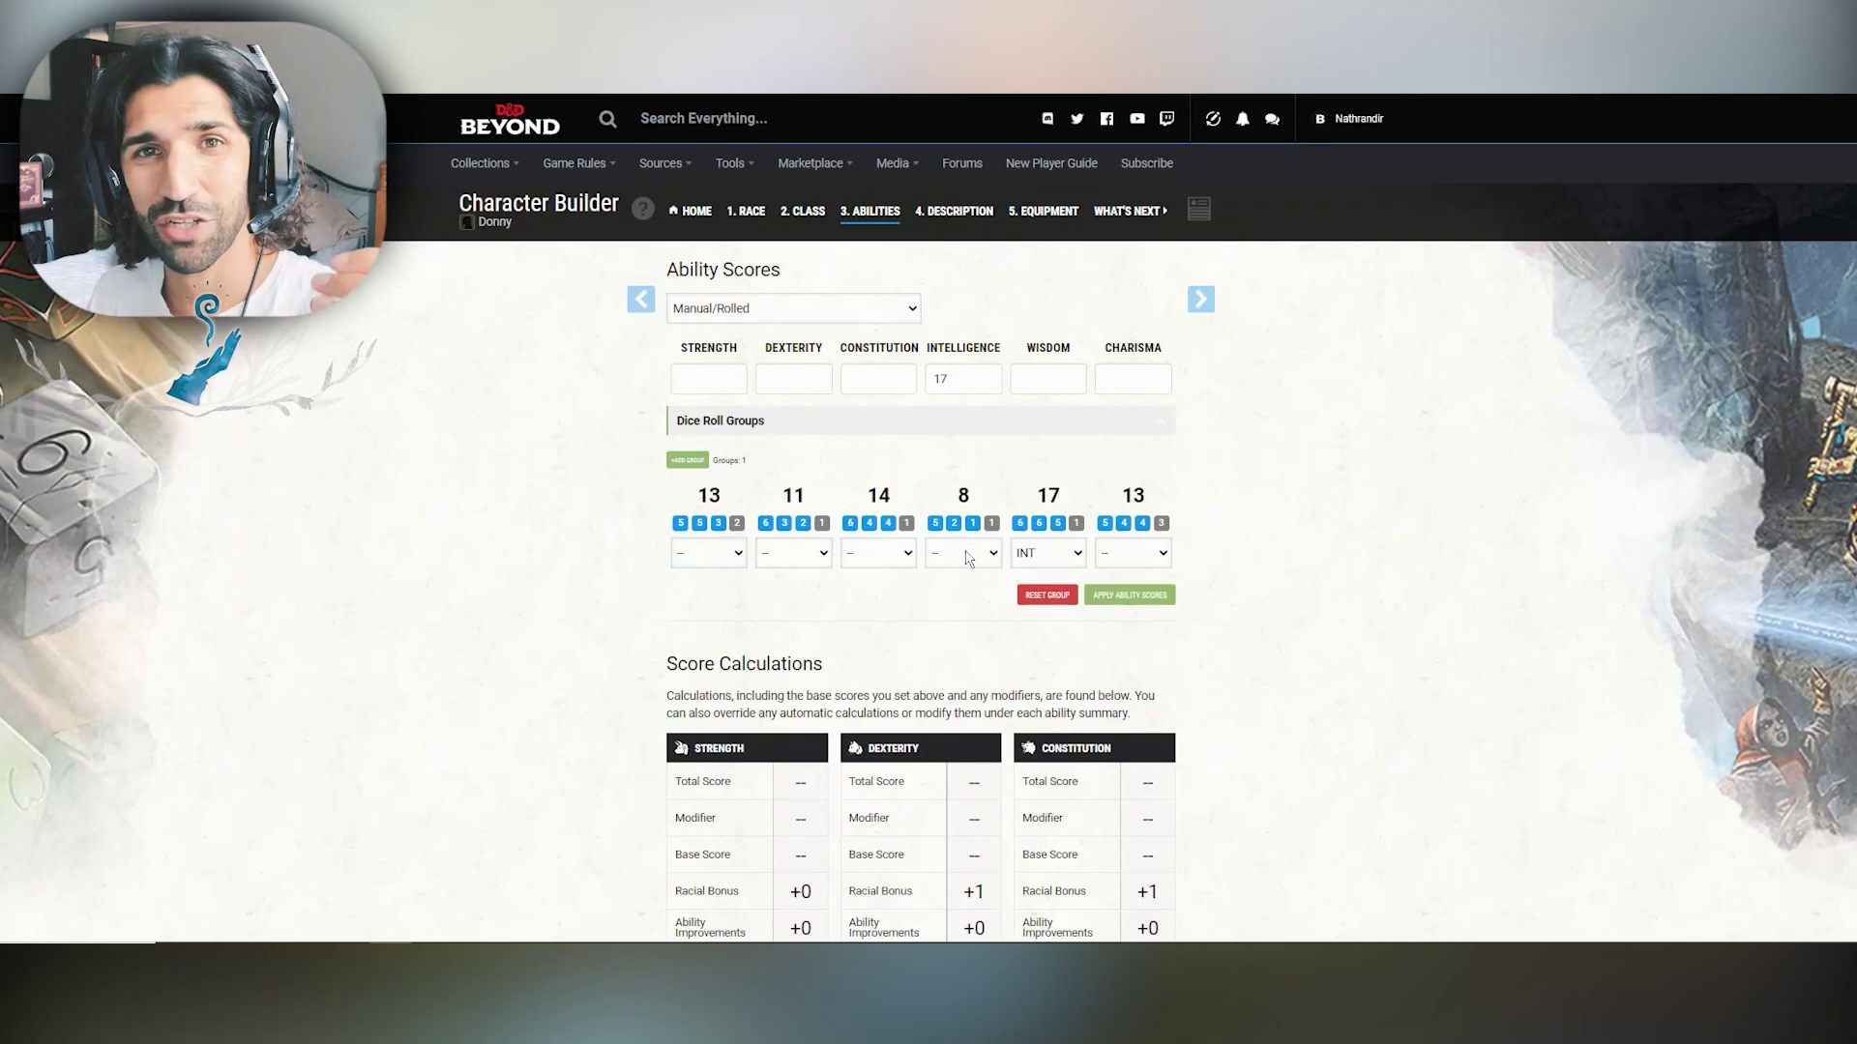
# Step: Assign the remaining rolls: 8 to STR, 14 to DEX, 13 to CON, 13 to WIS and 11 to CHA, and apply the ability scores
pyautogui.click(980, 593)
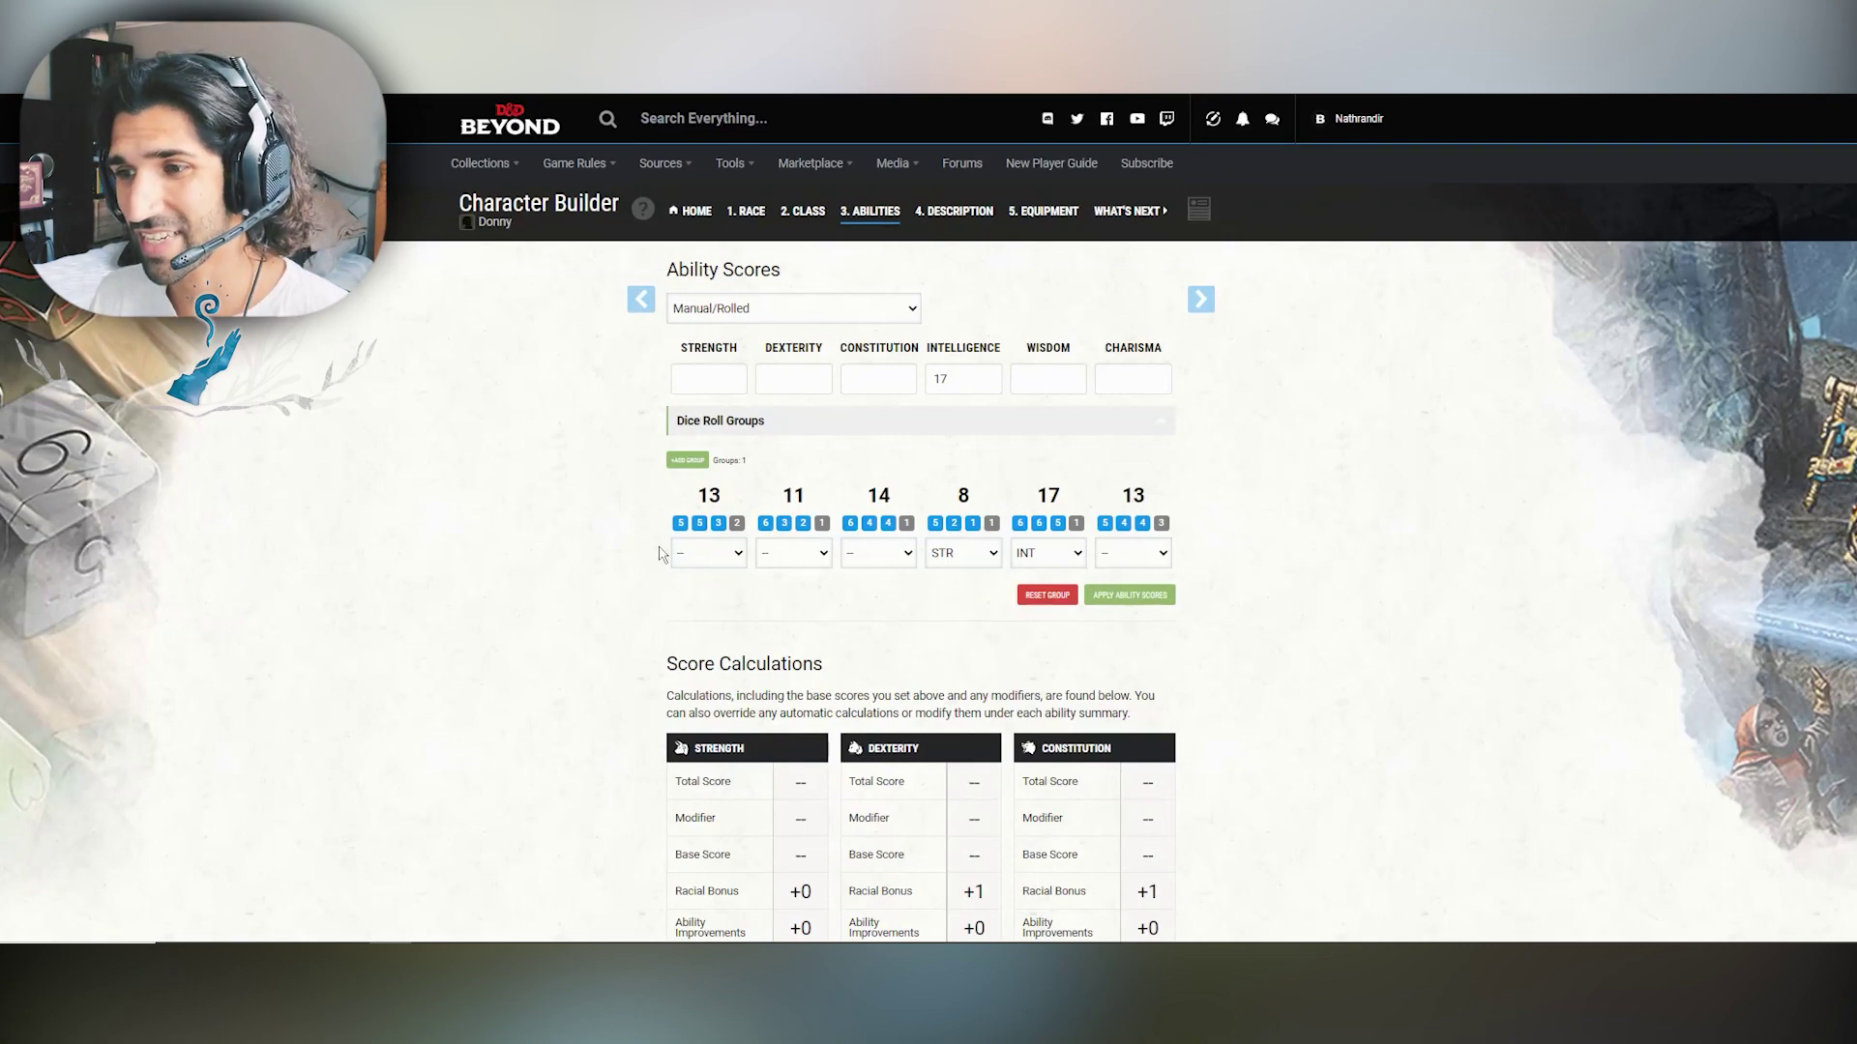
pyautogui.click(886, 563)
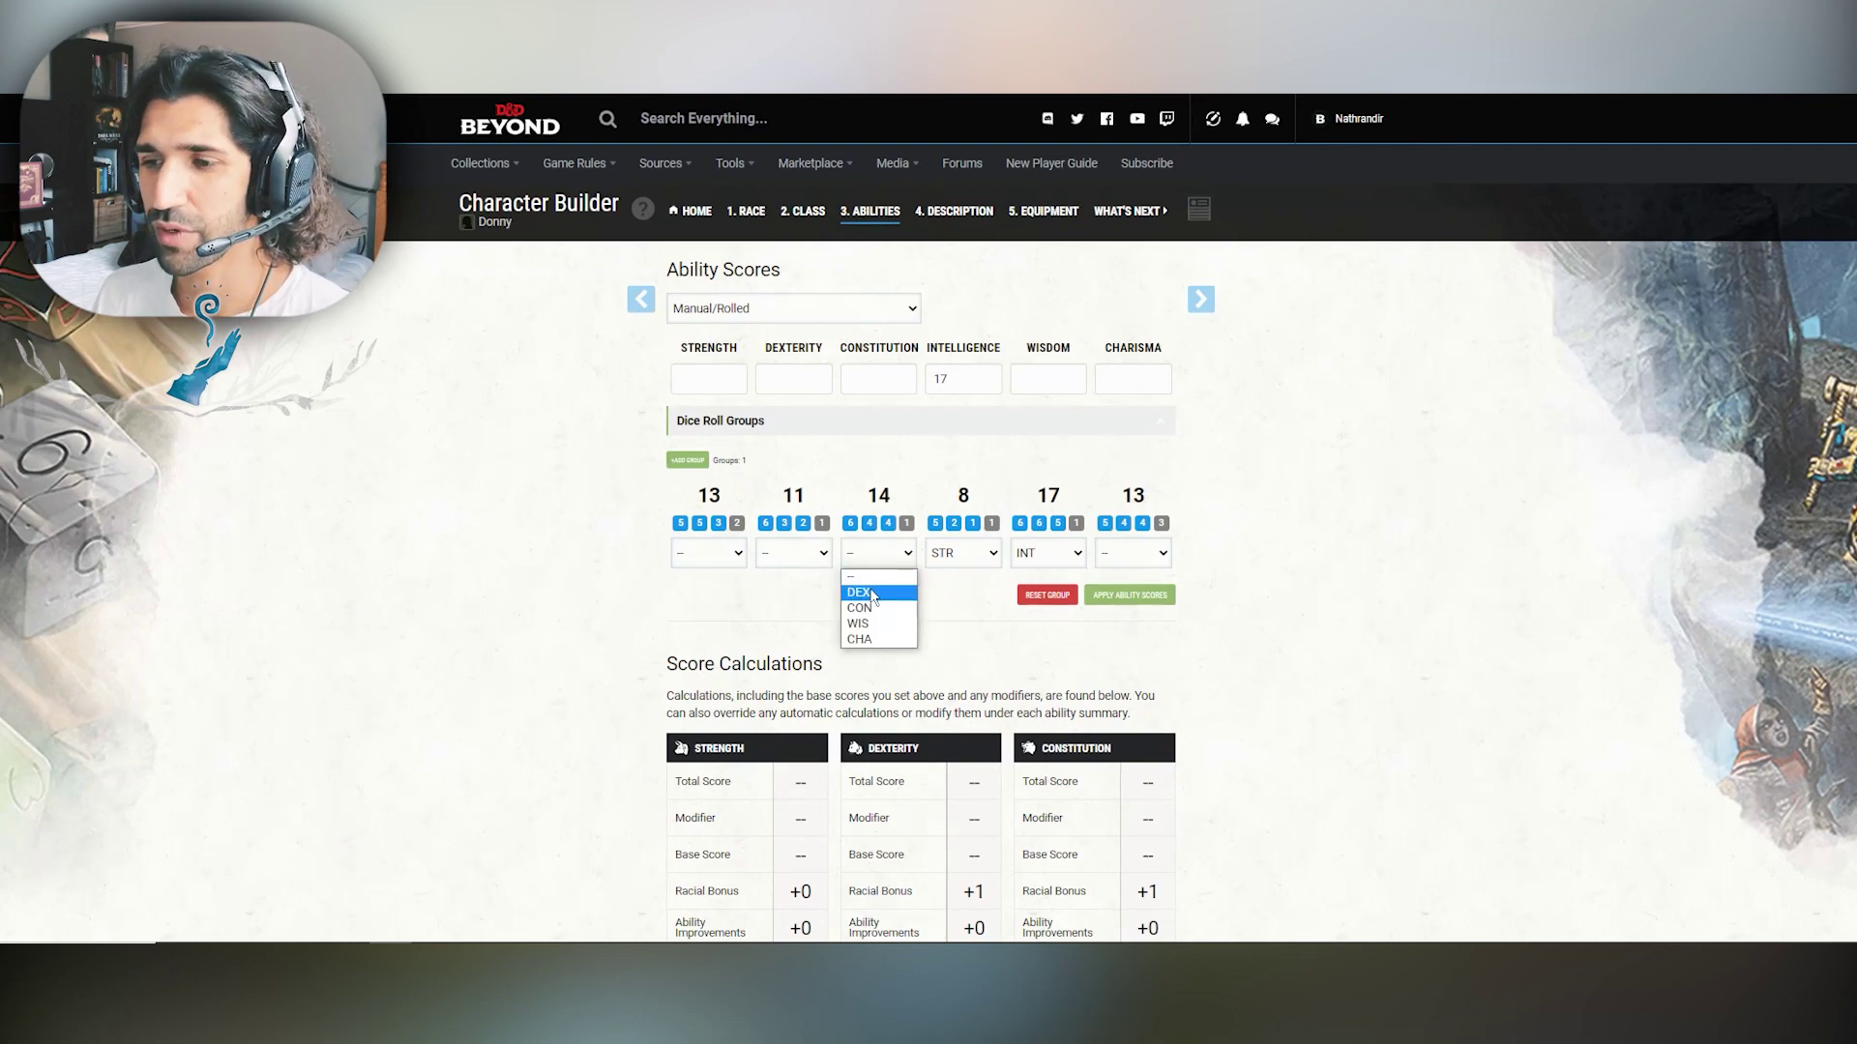
pyautogui.click(872, 593)
pyautogui.click(1141, 553)
pyautogui.click(1128, 594)
pyautogui.click(795, 556)
pyautogui.click(698, 561)
pyautogui.click(709, 593)
pyautogui.click(812, 553)
pyautogui.click(803, 594)
pyautogui.moveTo(590, 606); pyautogui.dragTo(569, 571)
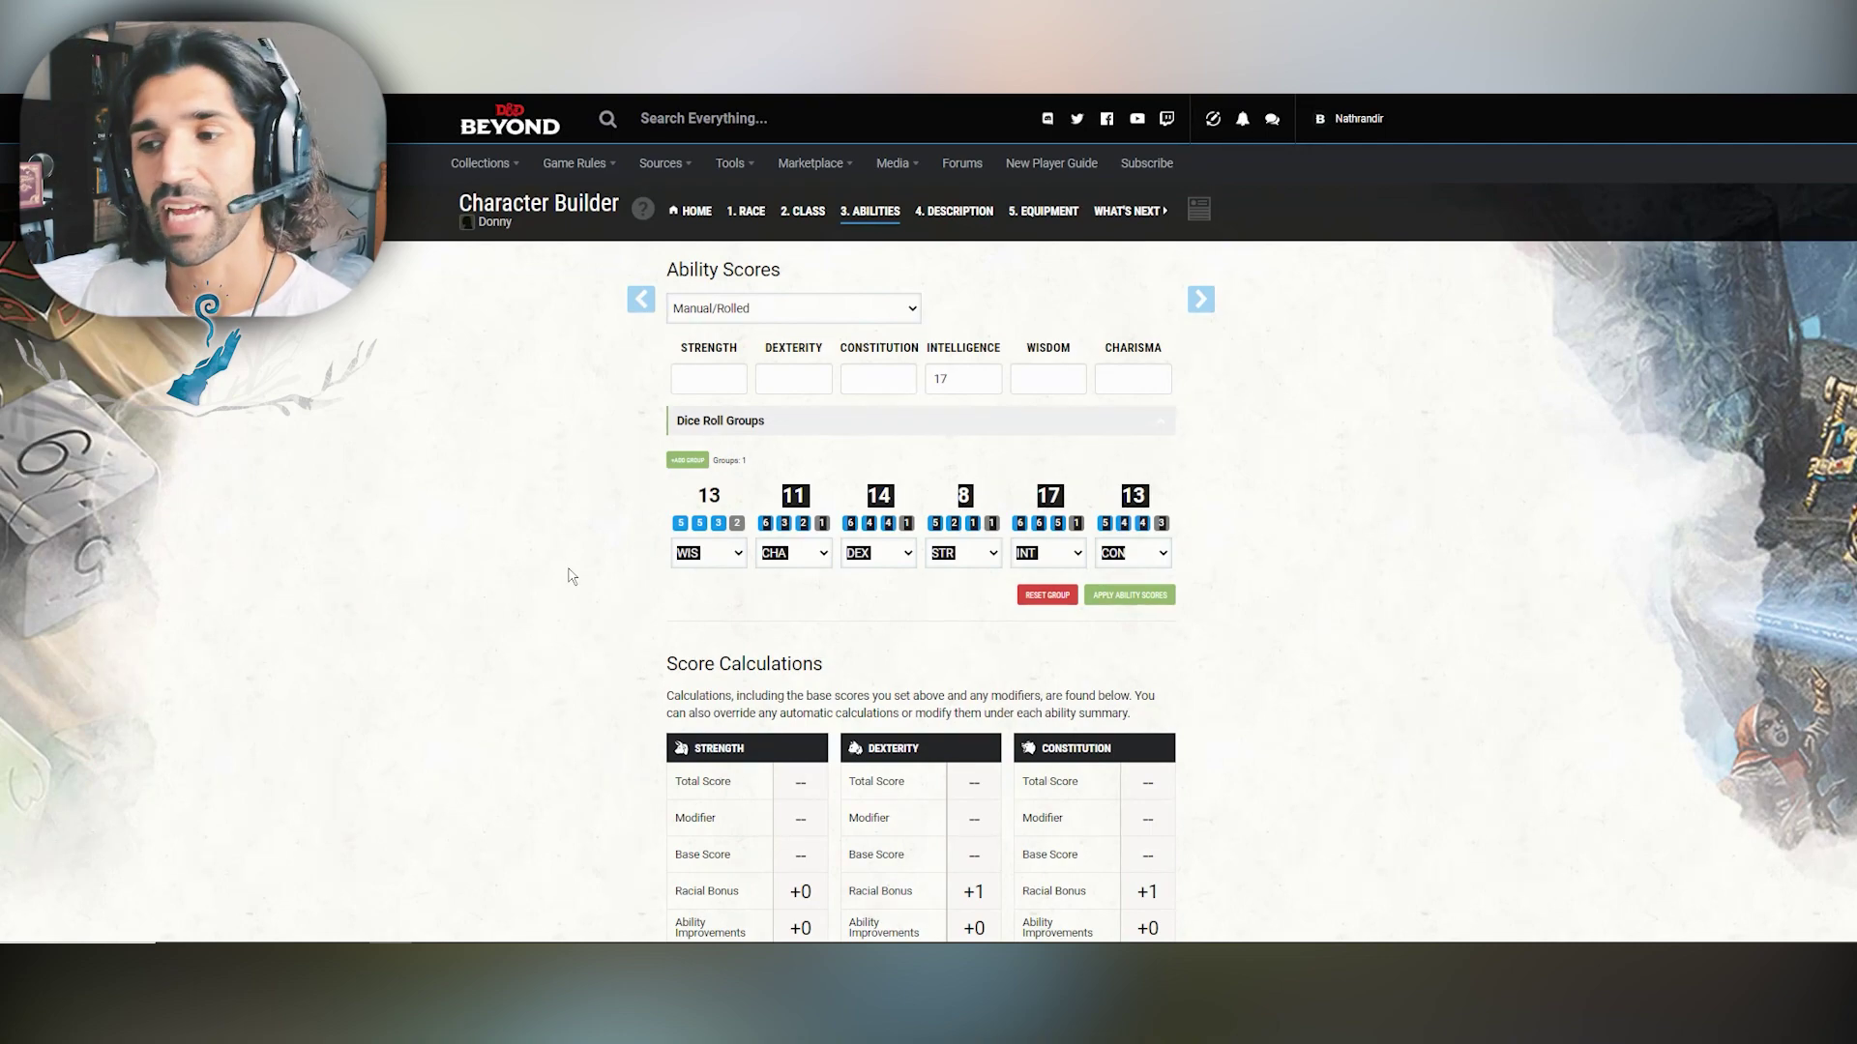
pyautogui.click(571, 576)
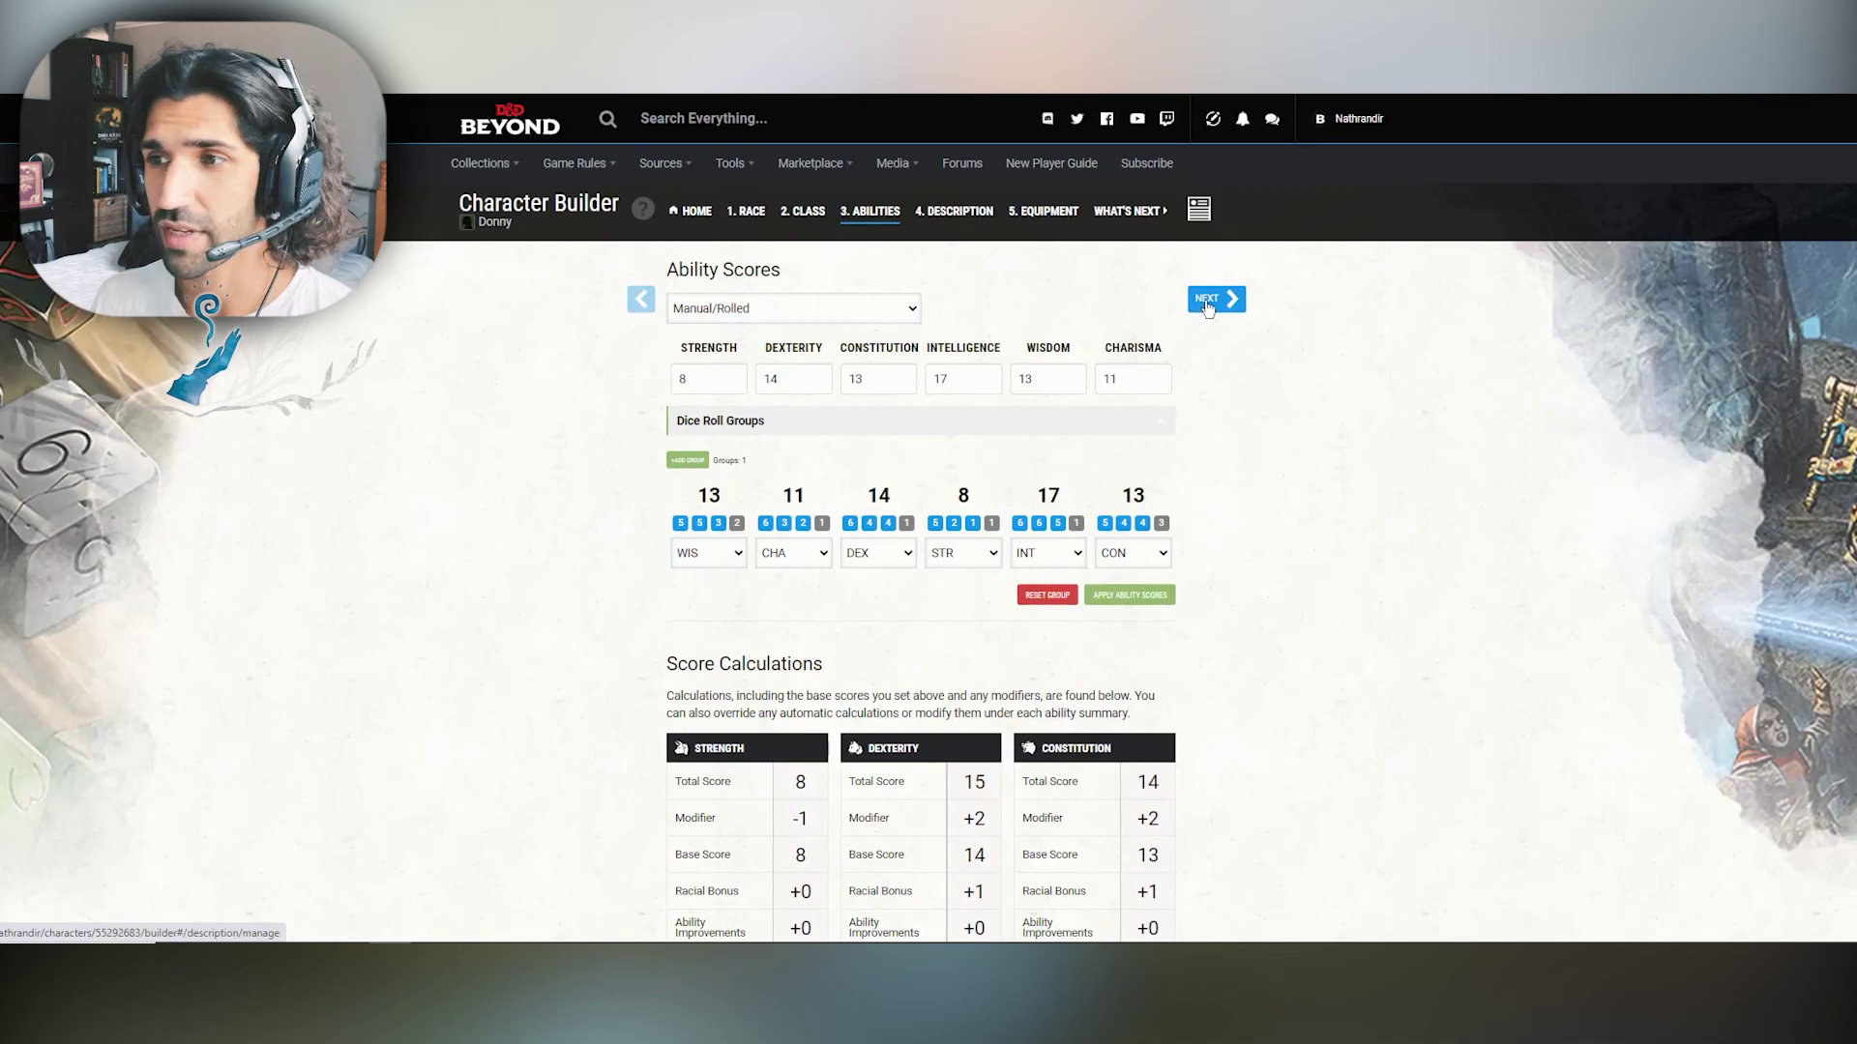
# Step: Continue to the character's description and choose Sage as the background
pyautogui.click(1211, 302)
pyautogui.click(747, 440)
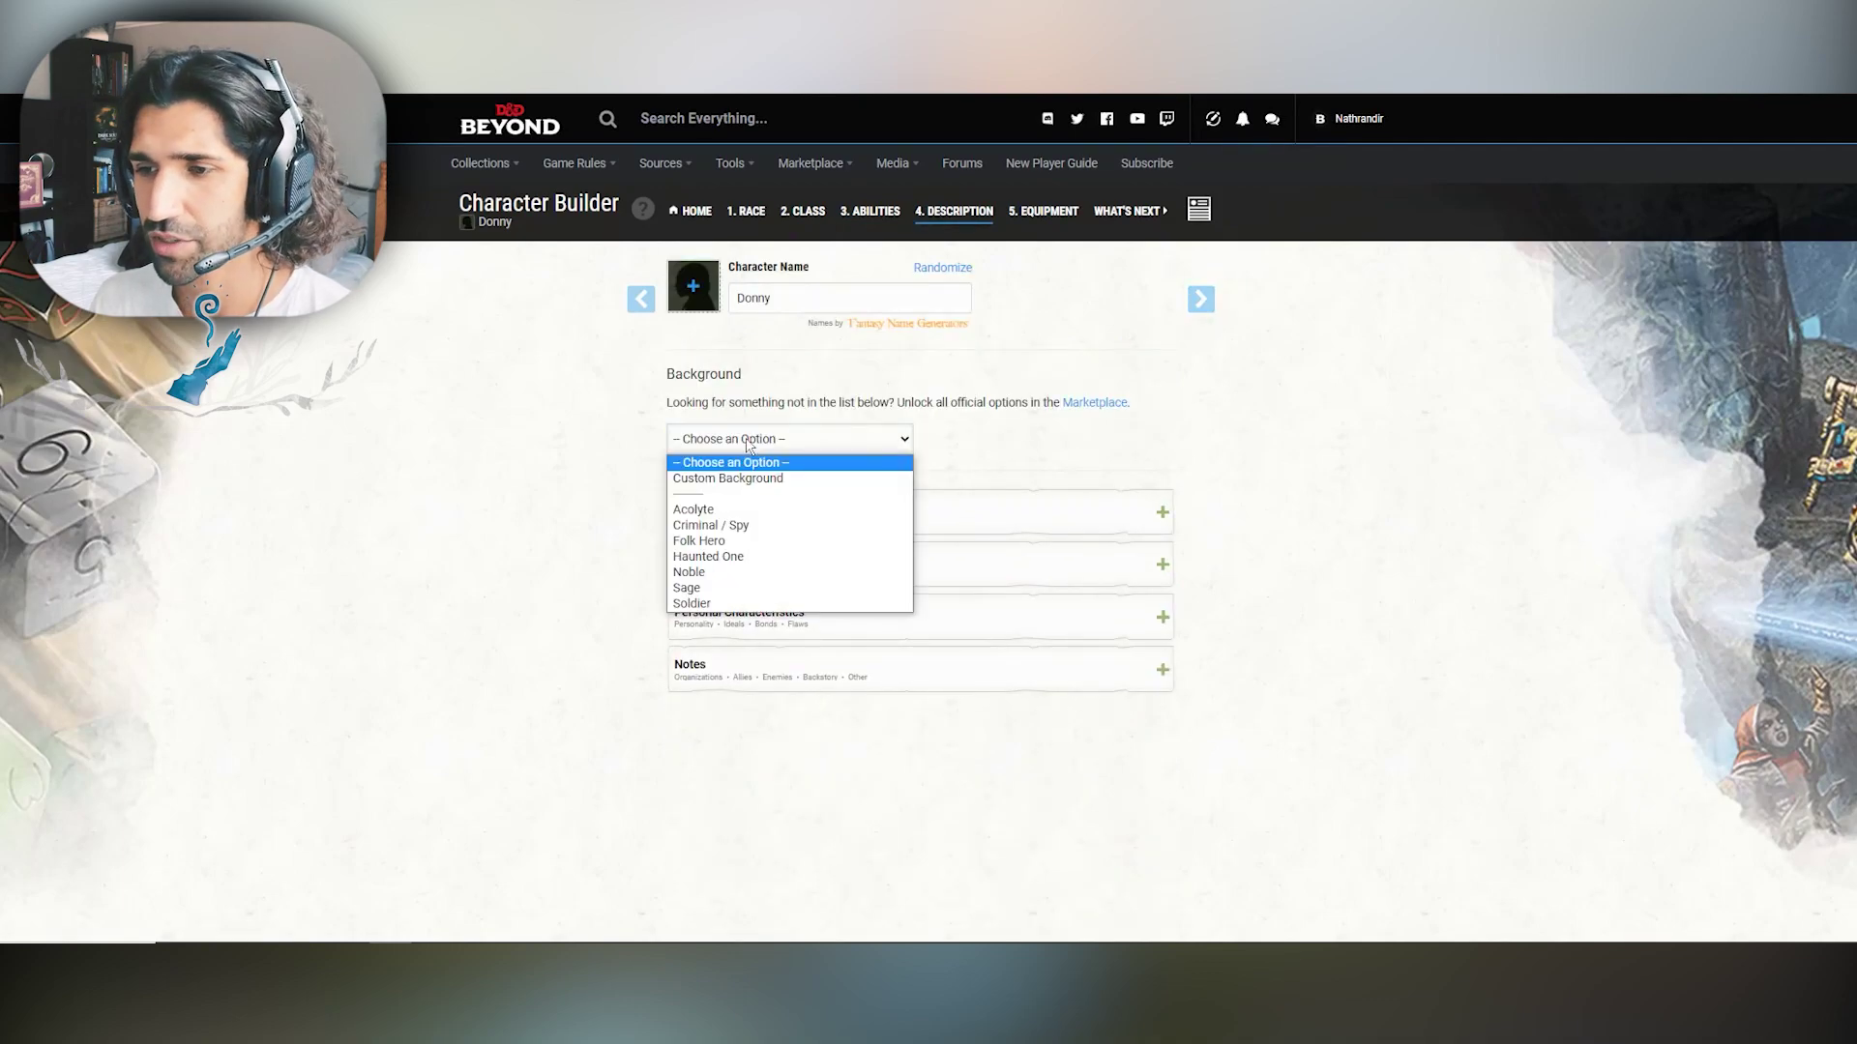
pyautogui.click(721, 588)
pyautogui.scroll(-1, 573, 454)
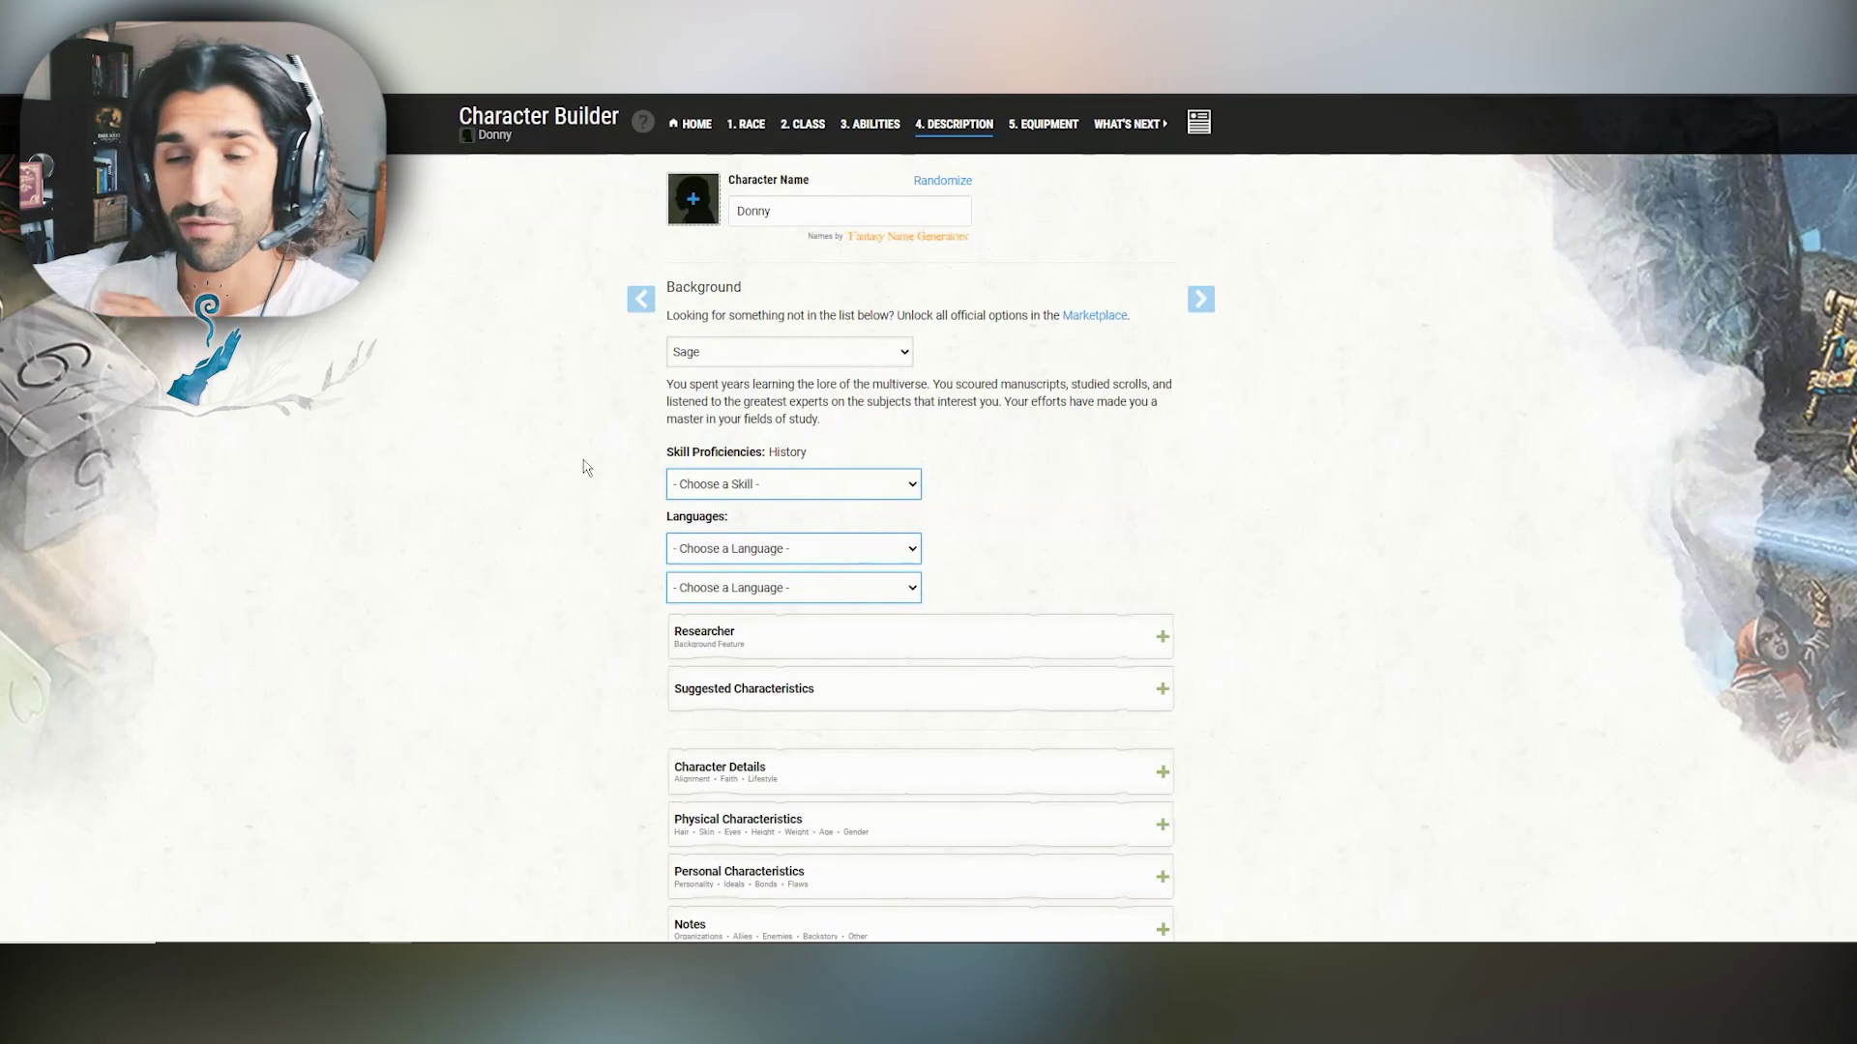
# Step: Choose Perception as the Sage background's additional skill proficiency
pyautogui.click(808, 486)
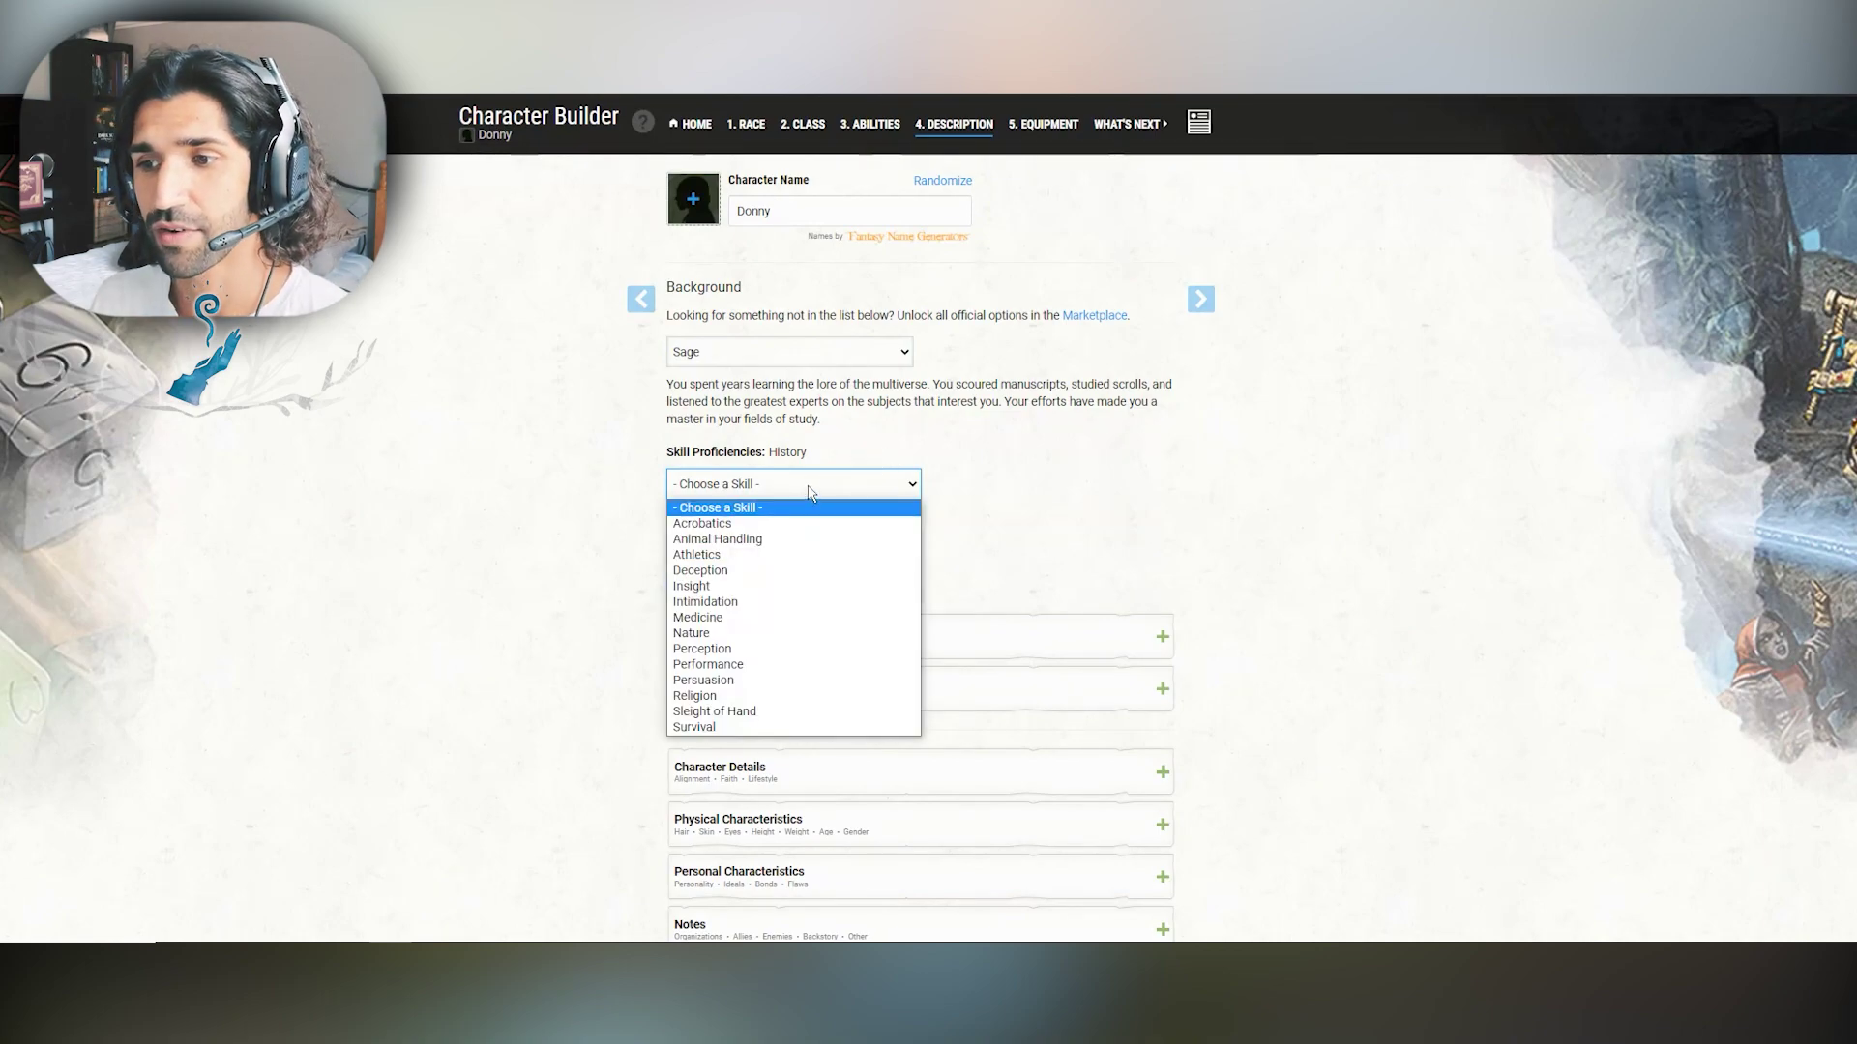
pyautogui.click(809, 489)
pyautogui.click(807, 489)
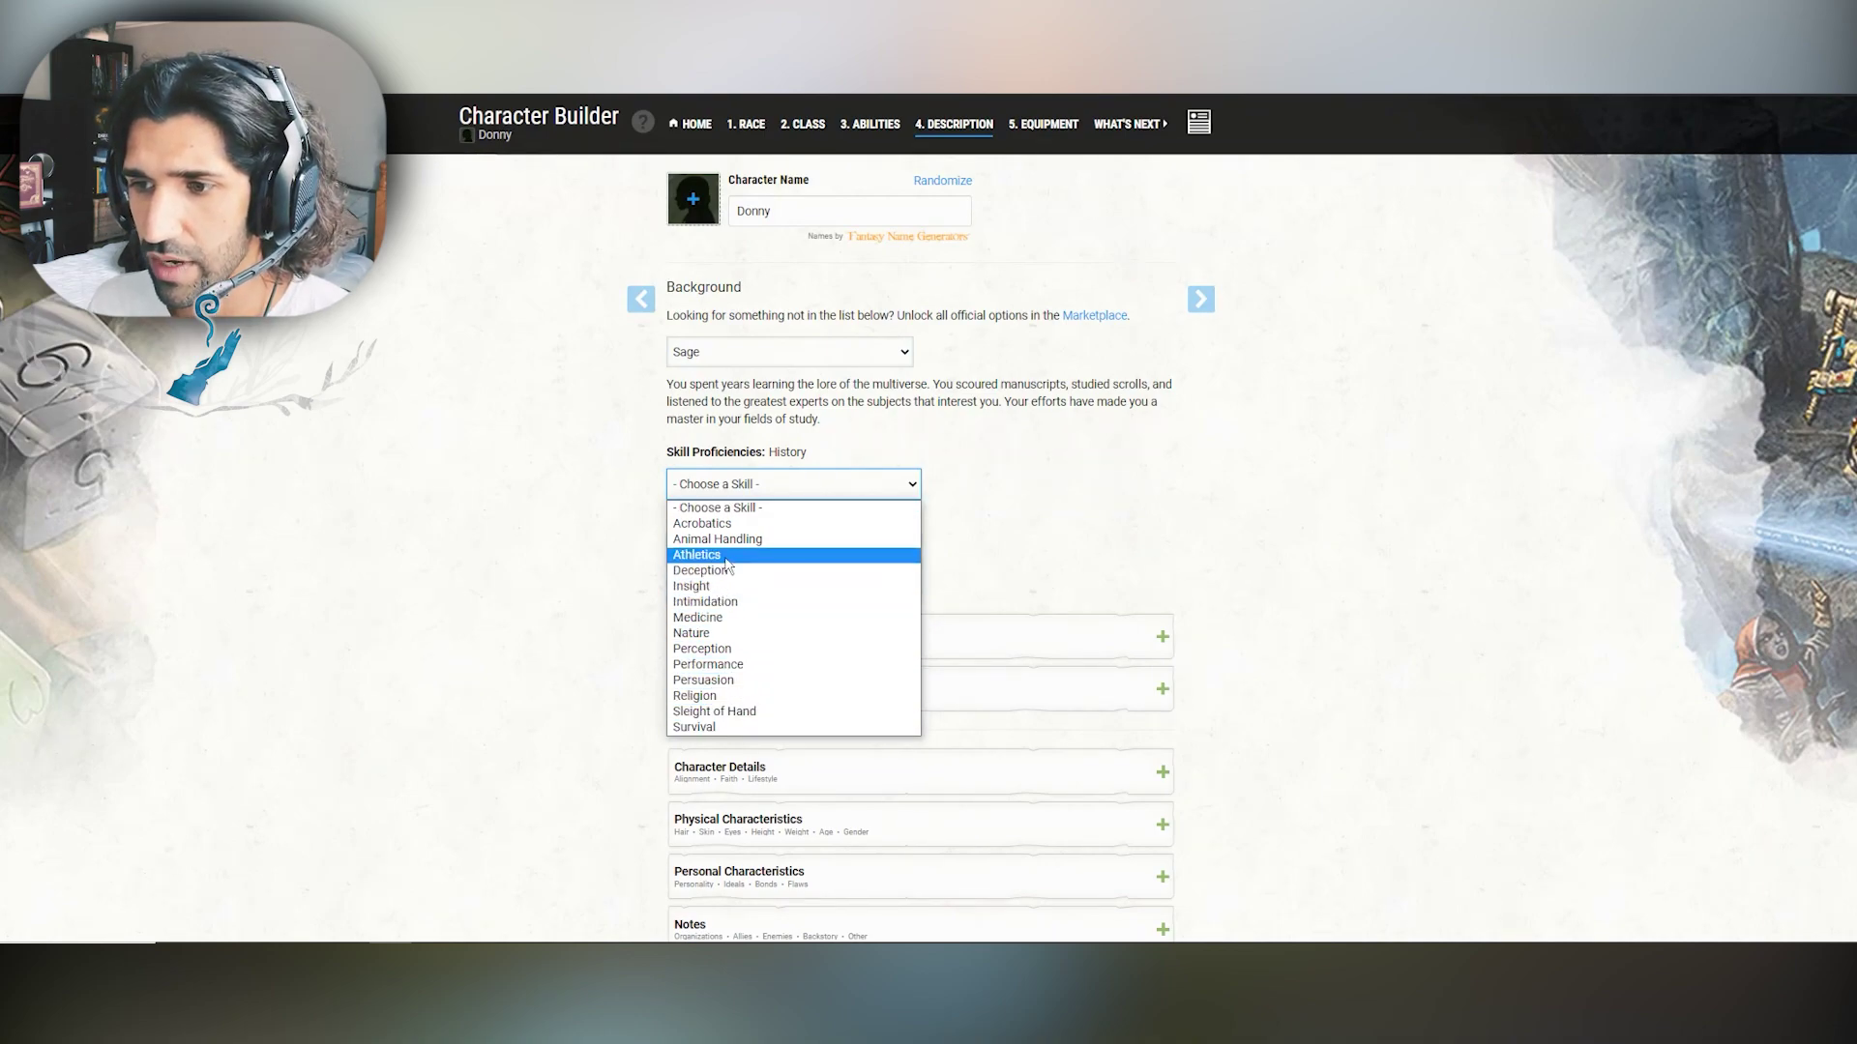
pyautogui.click(756, 652)
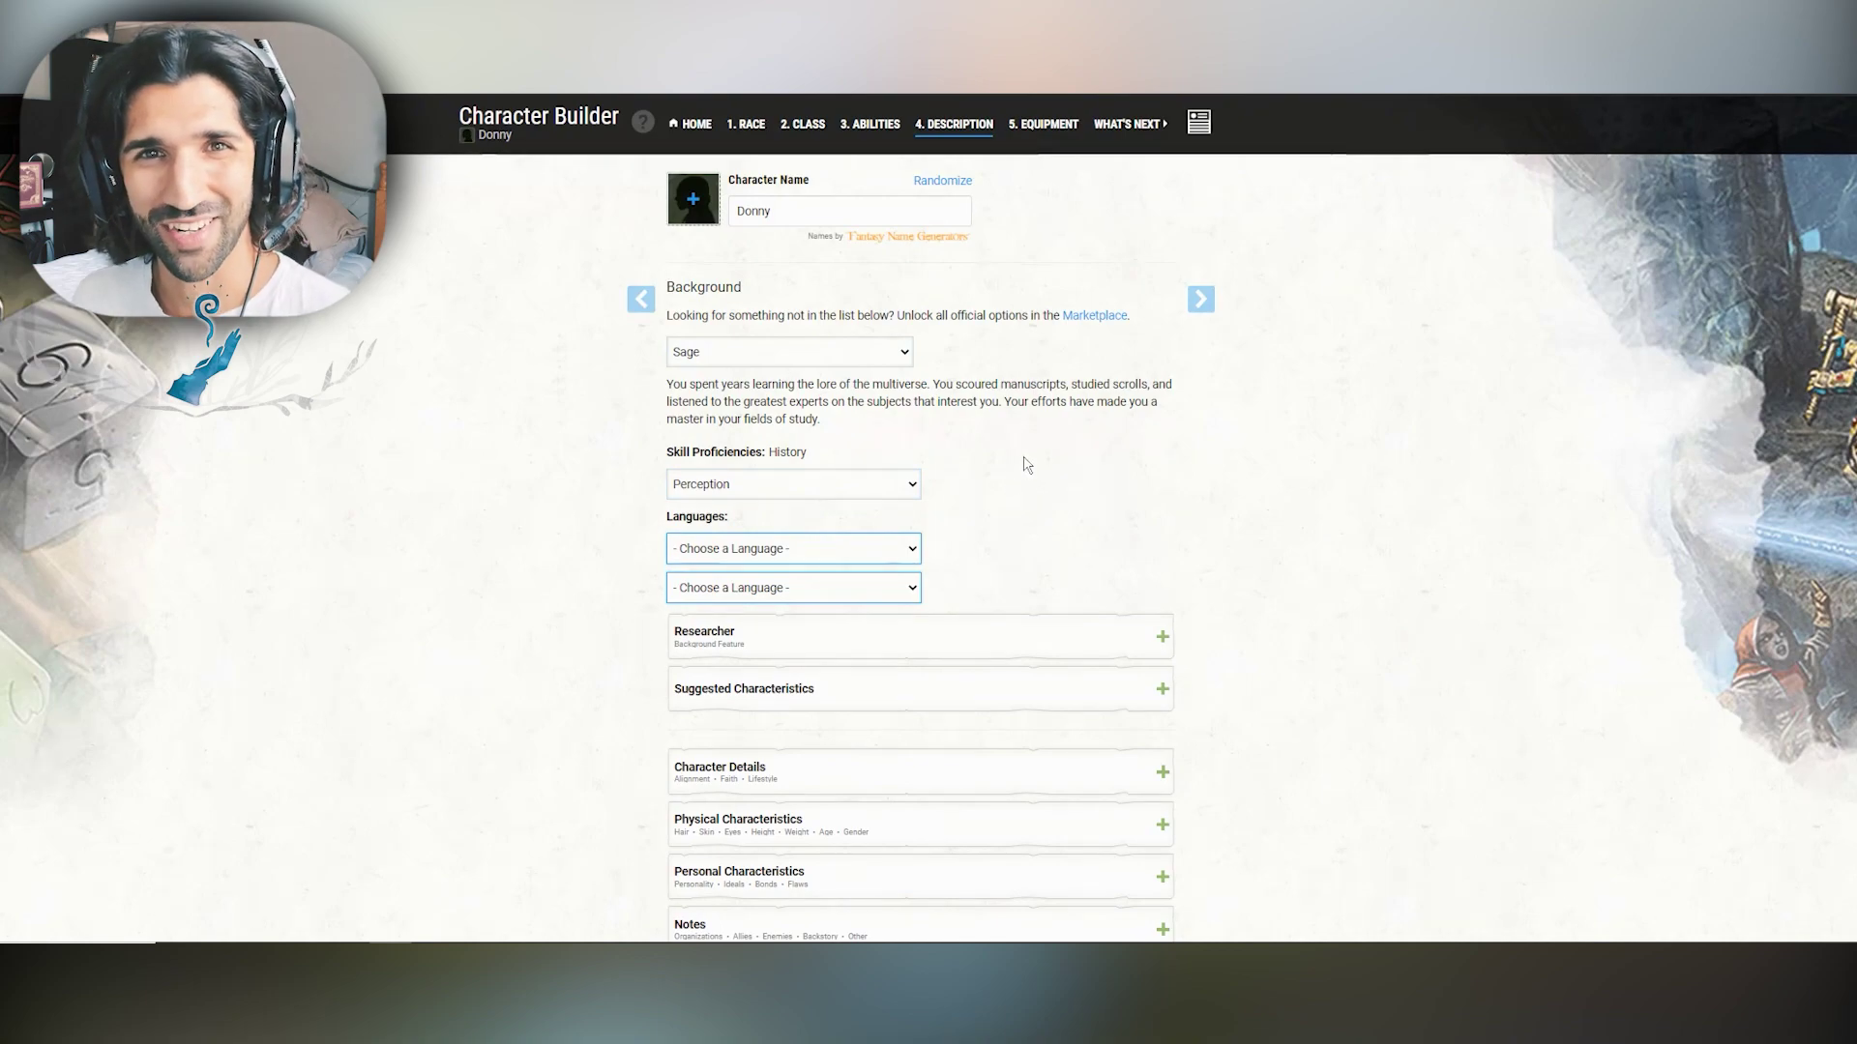
# Step: Choose Dwarvish and Elvish as the two languages granted by the Sage background
pyautogui.click(844, 547)
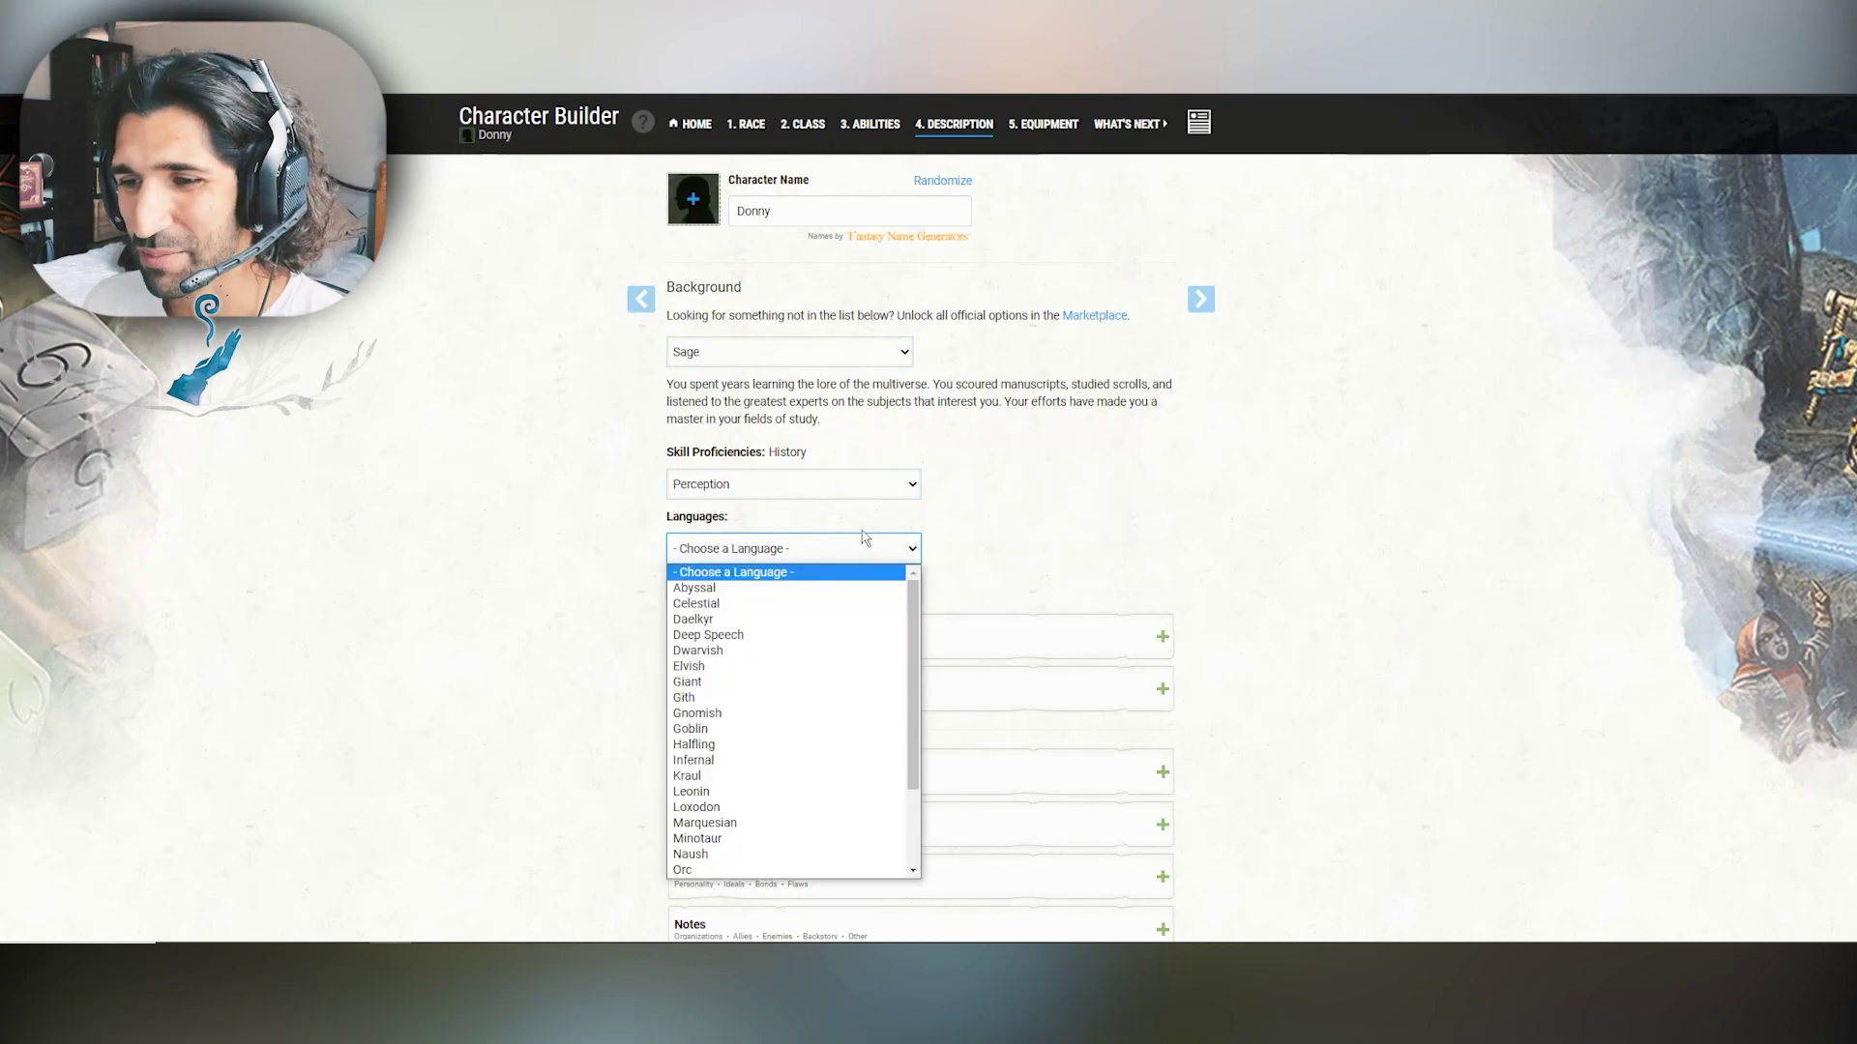
pyautogui.click(738, 652)
pyautogui.click(742, 592)
pyautogui.click(759, 703)
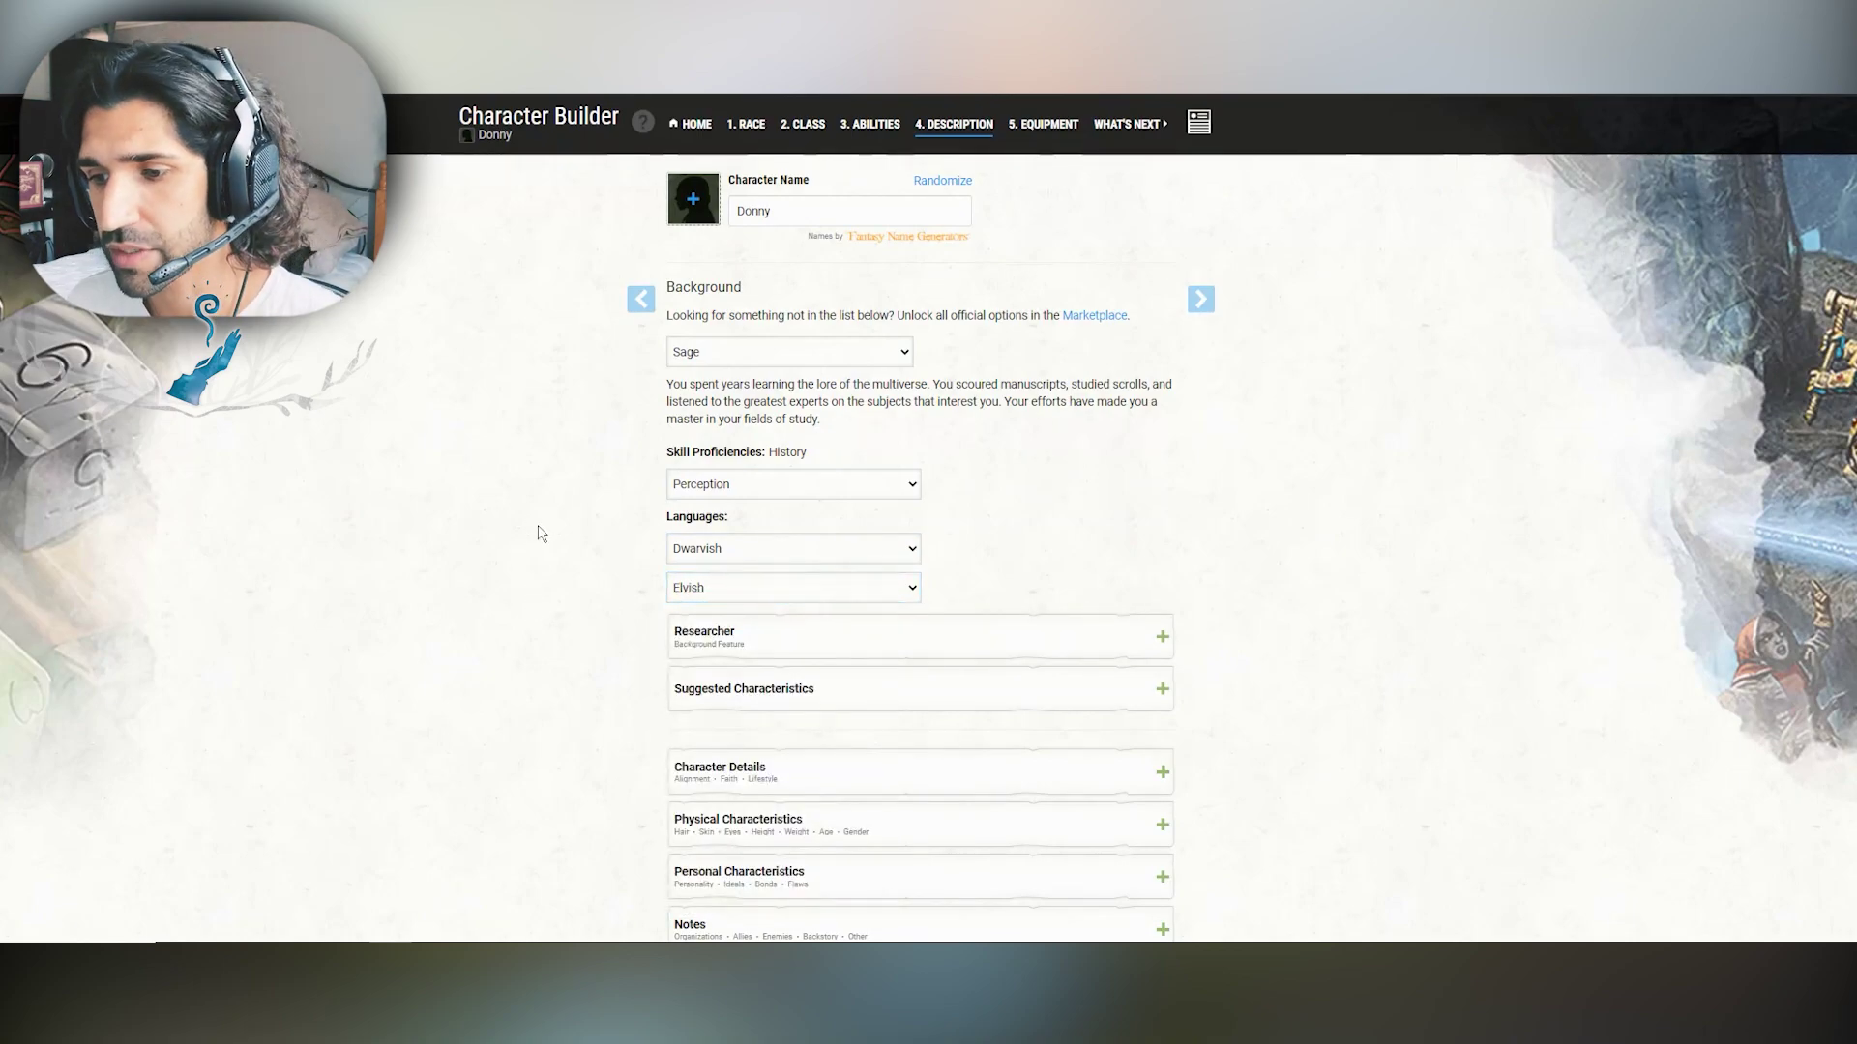
# Step: Expand the background's suggested characteristics and add two random personality traits
pyautogui.scroll(-3, 540, 541)
pyautogui.scroll(4, 541, 551)
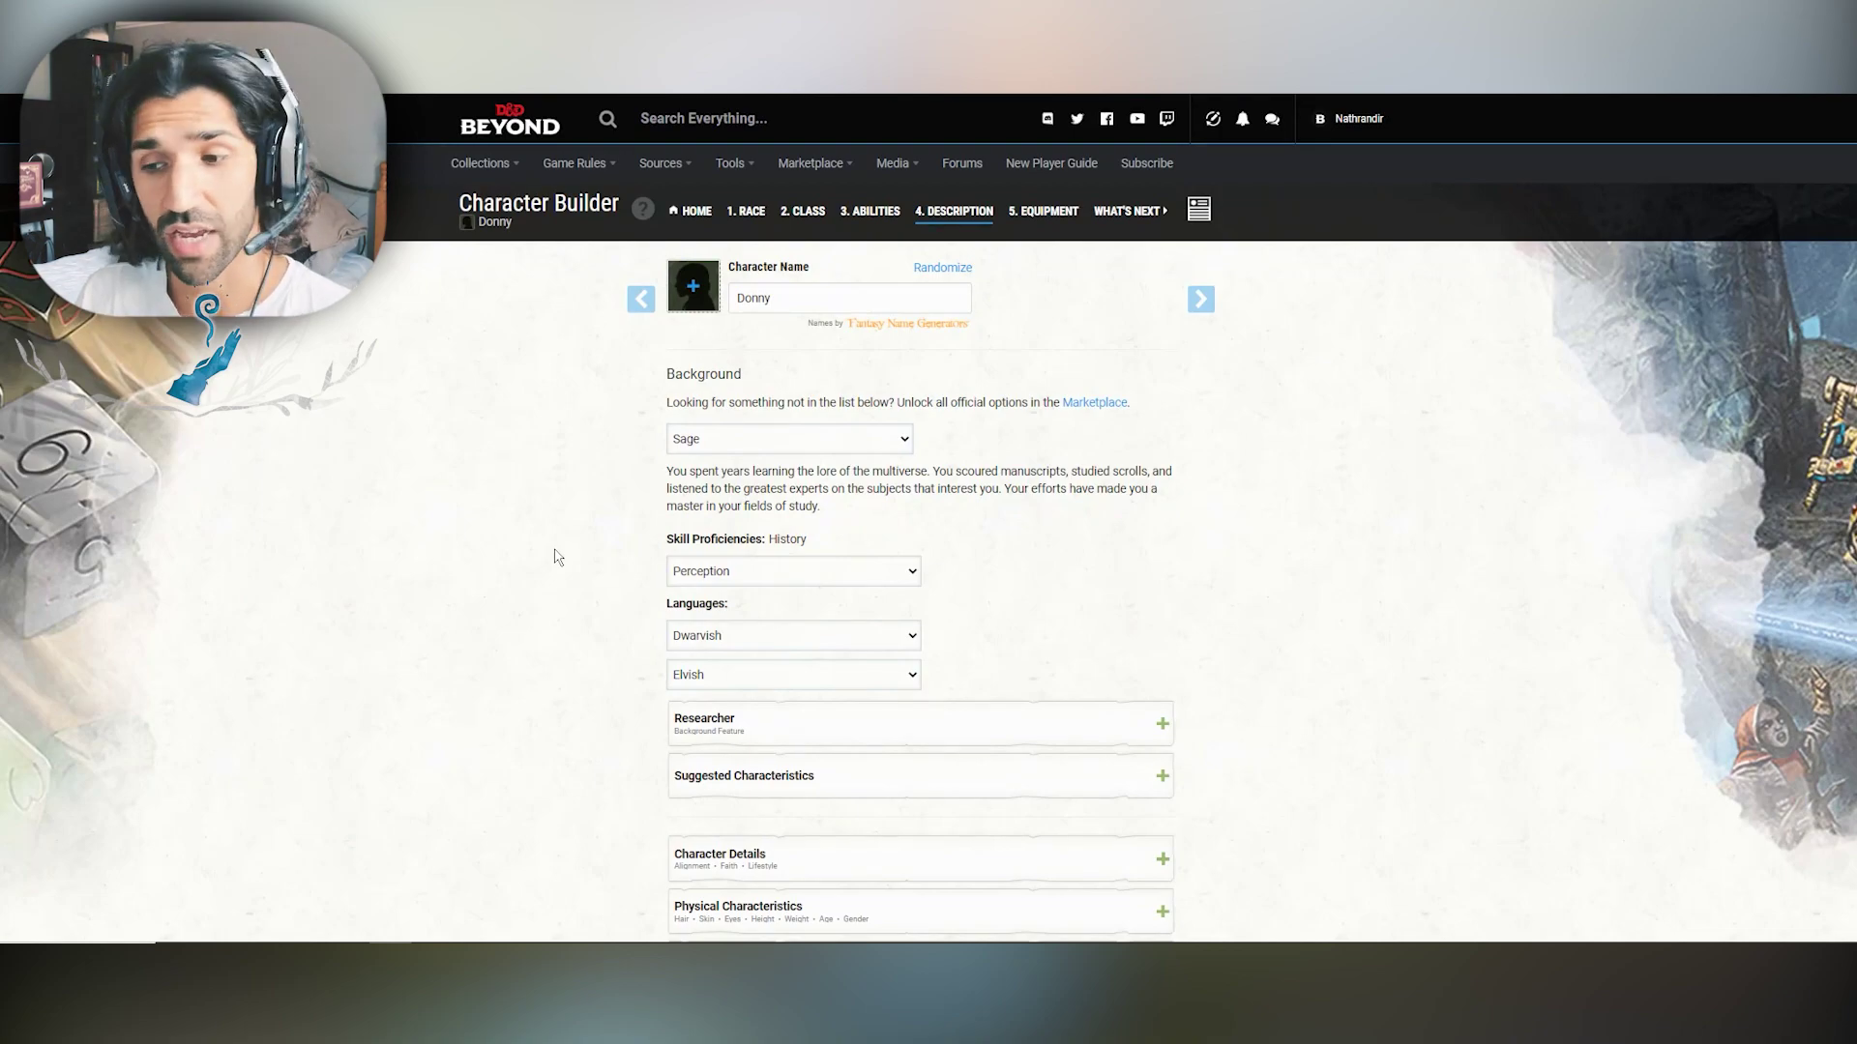
pyautogui.scroll(-3, 554, 557)
pyautogui.click(896, 516)
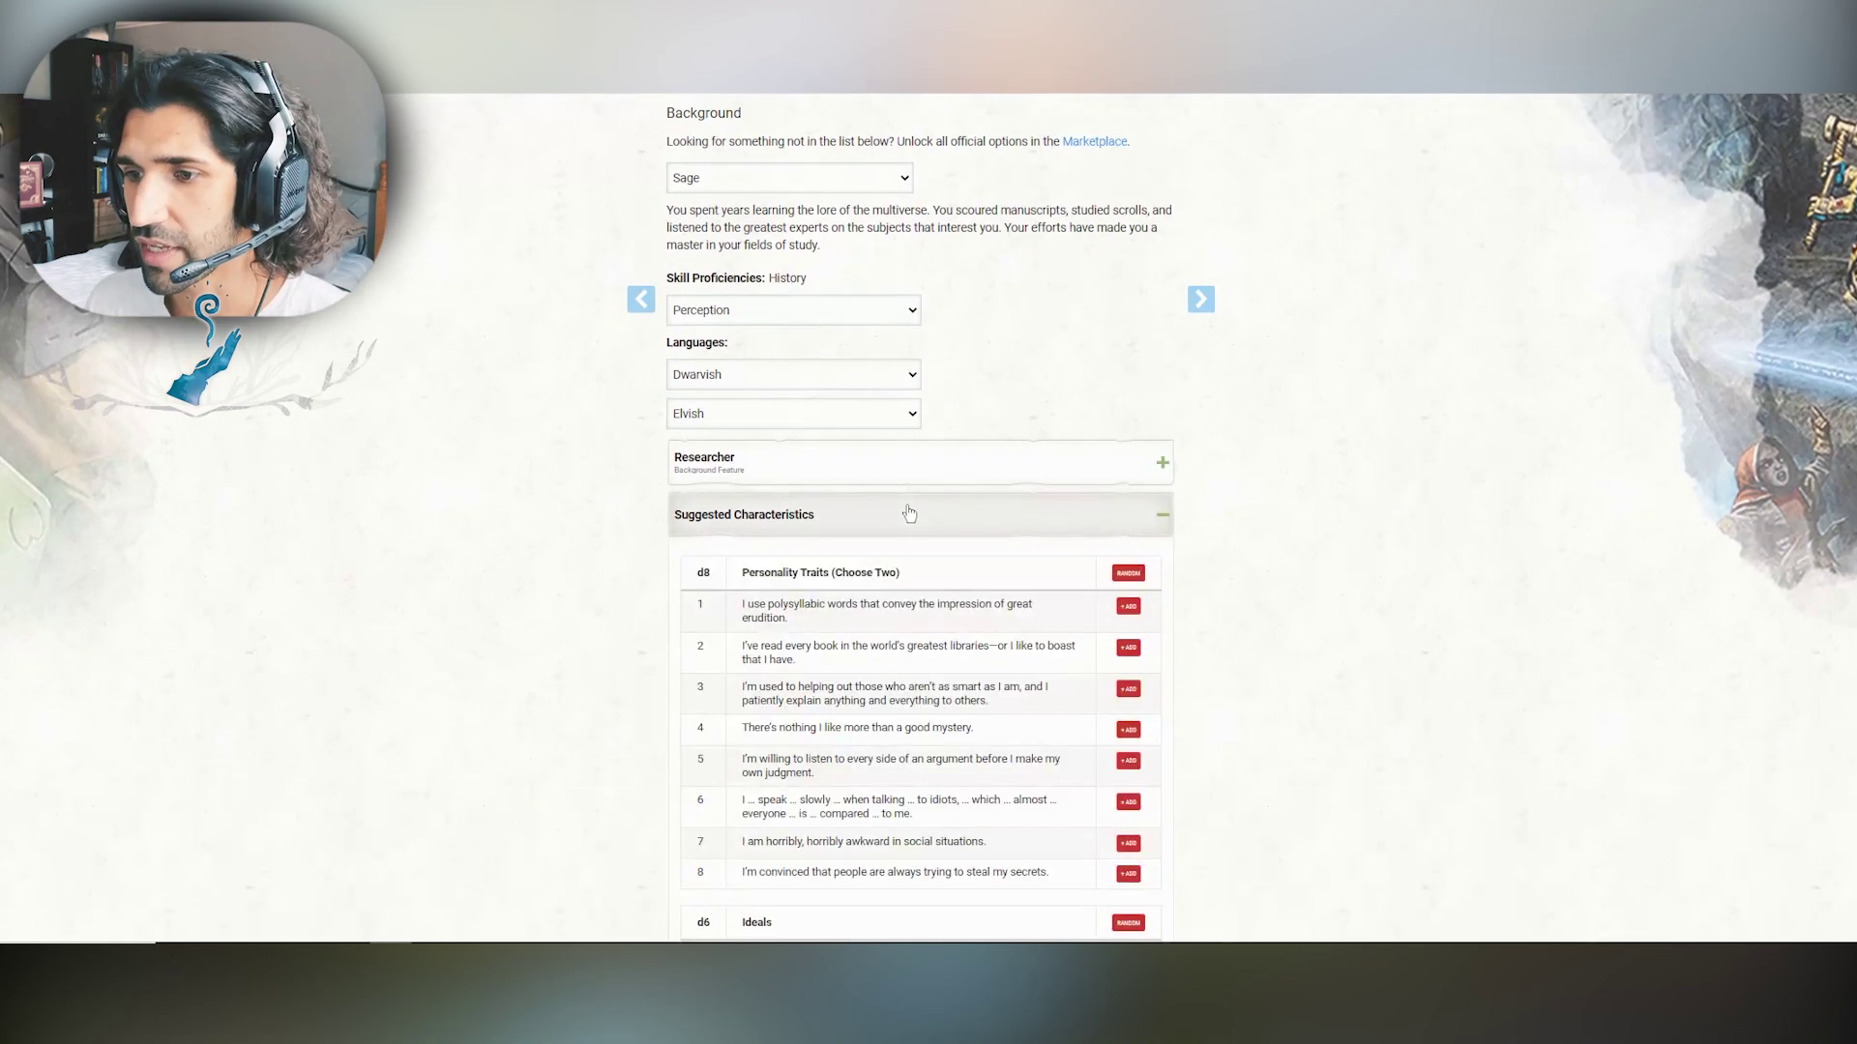
pyautogui.scroll(-3, 580, 480)
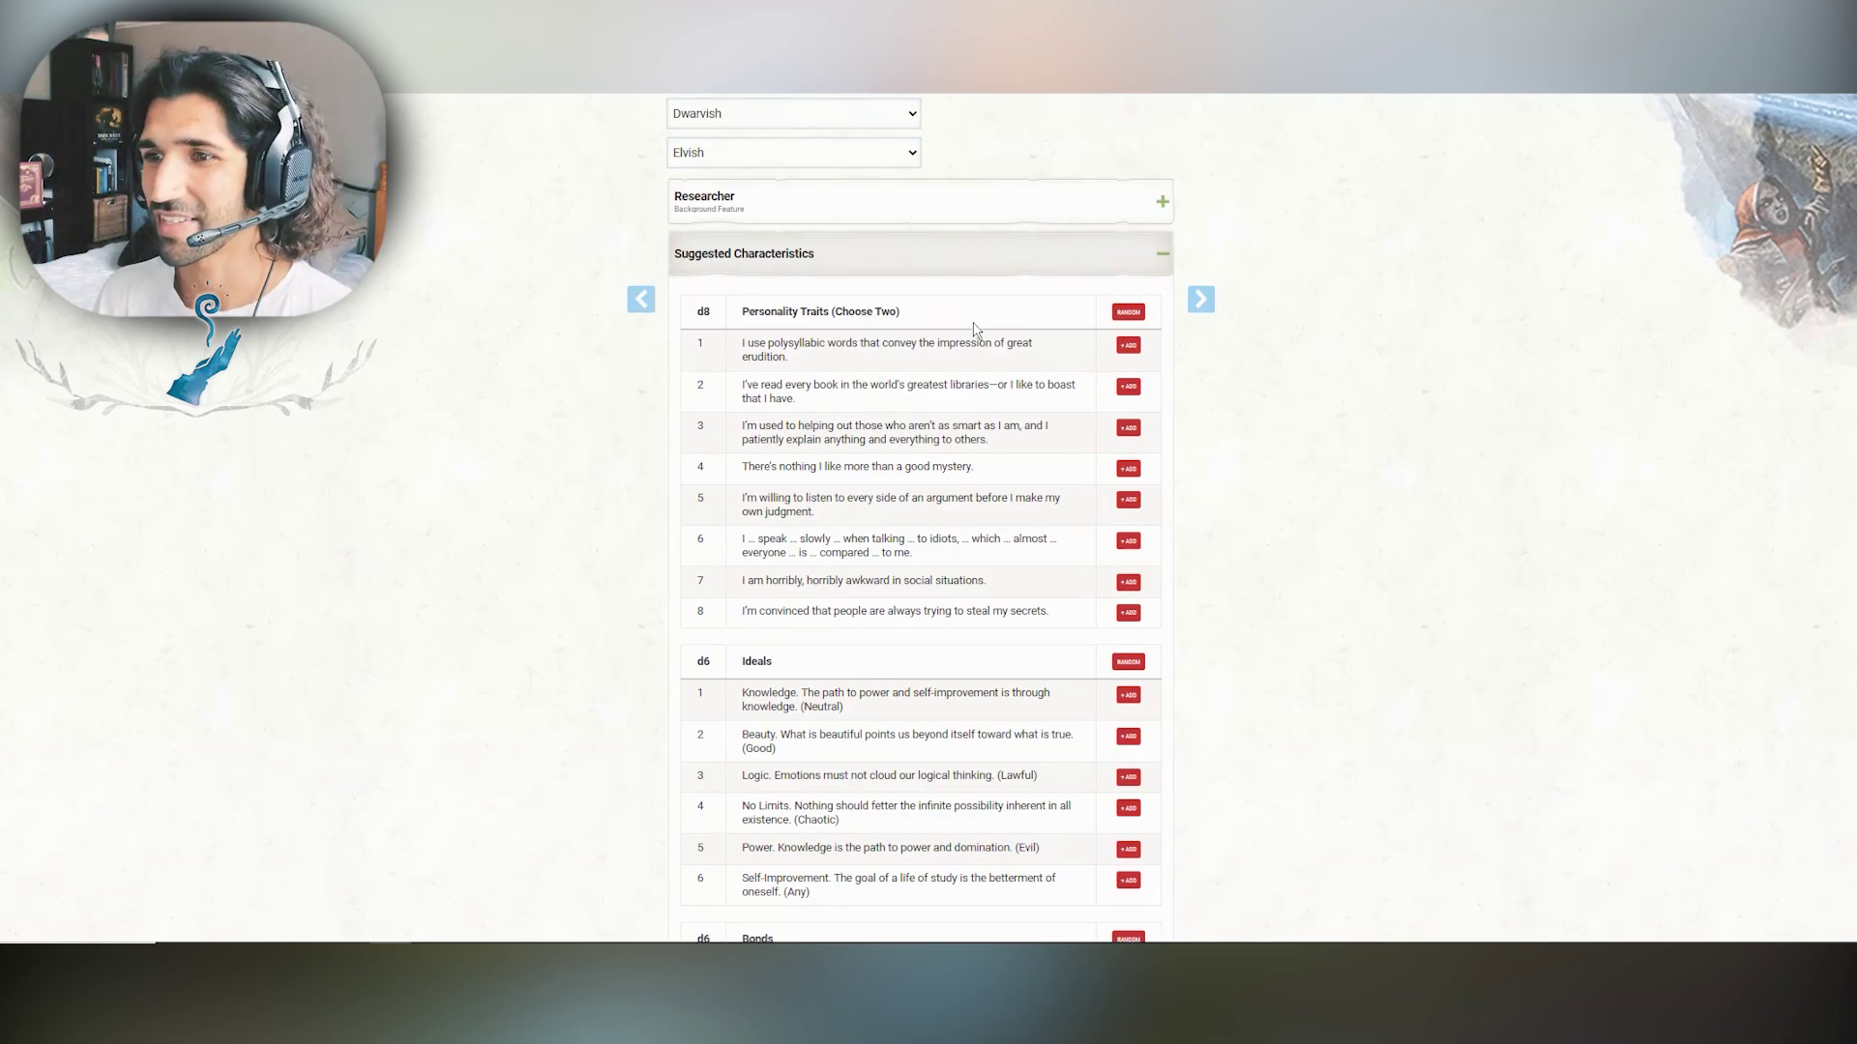
pyautogui.click(1127, 309)
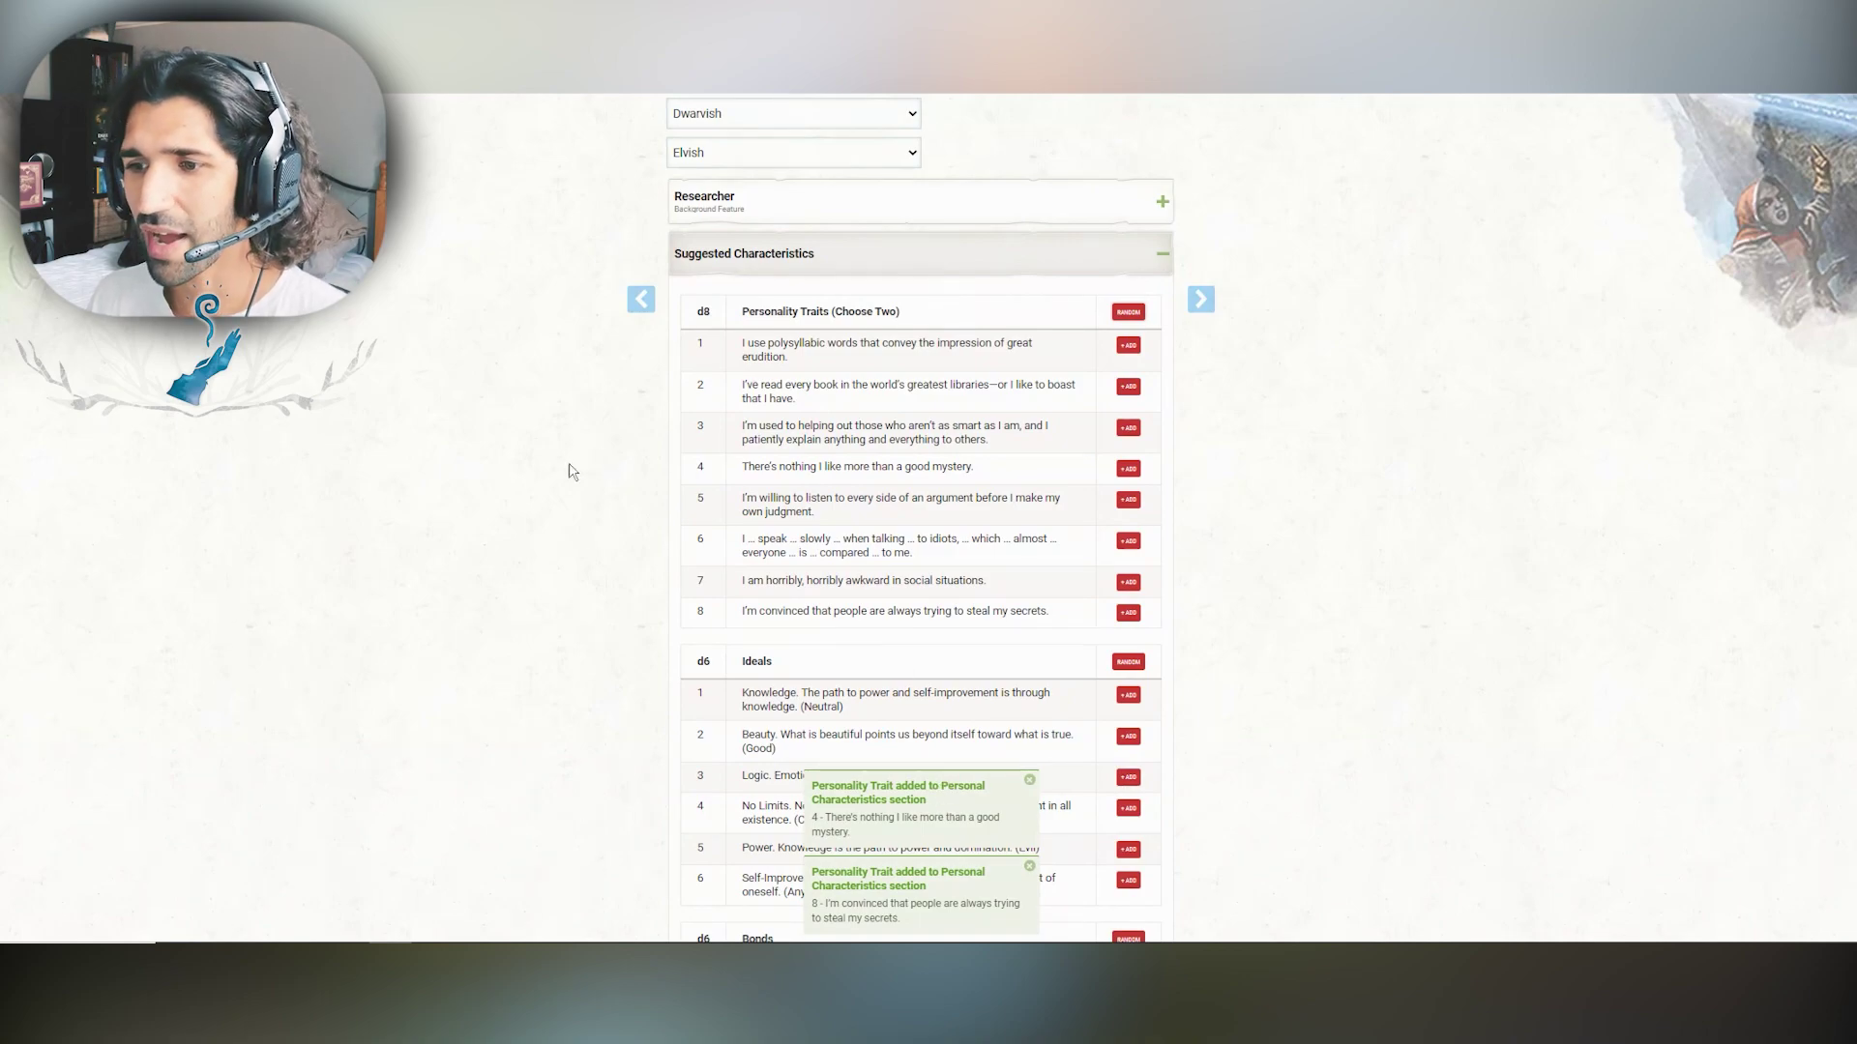
pyautogui.moveTo(746, 611); pyautogui.dragTo(950, 624)
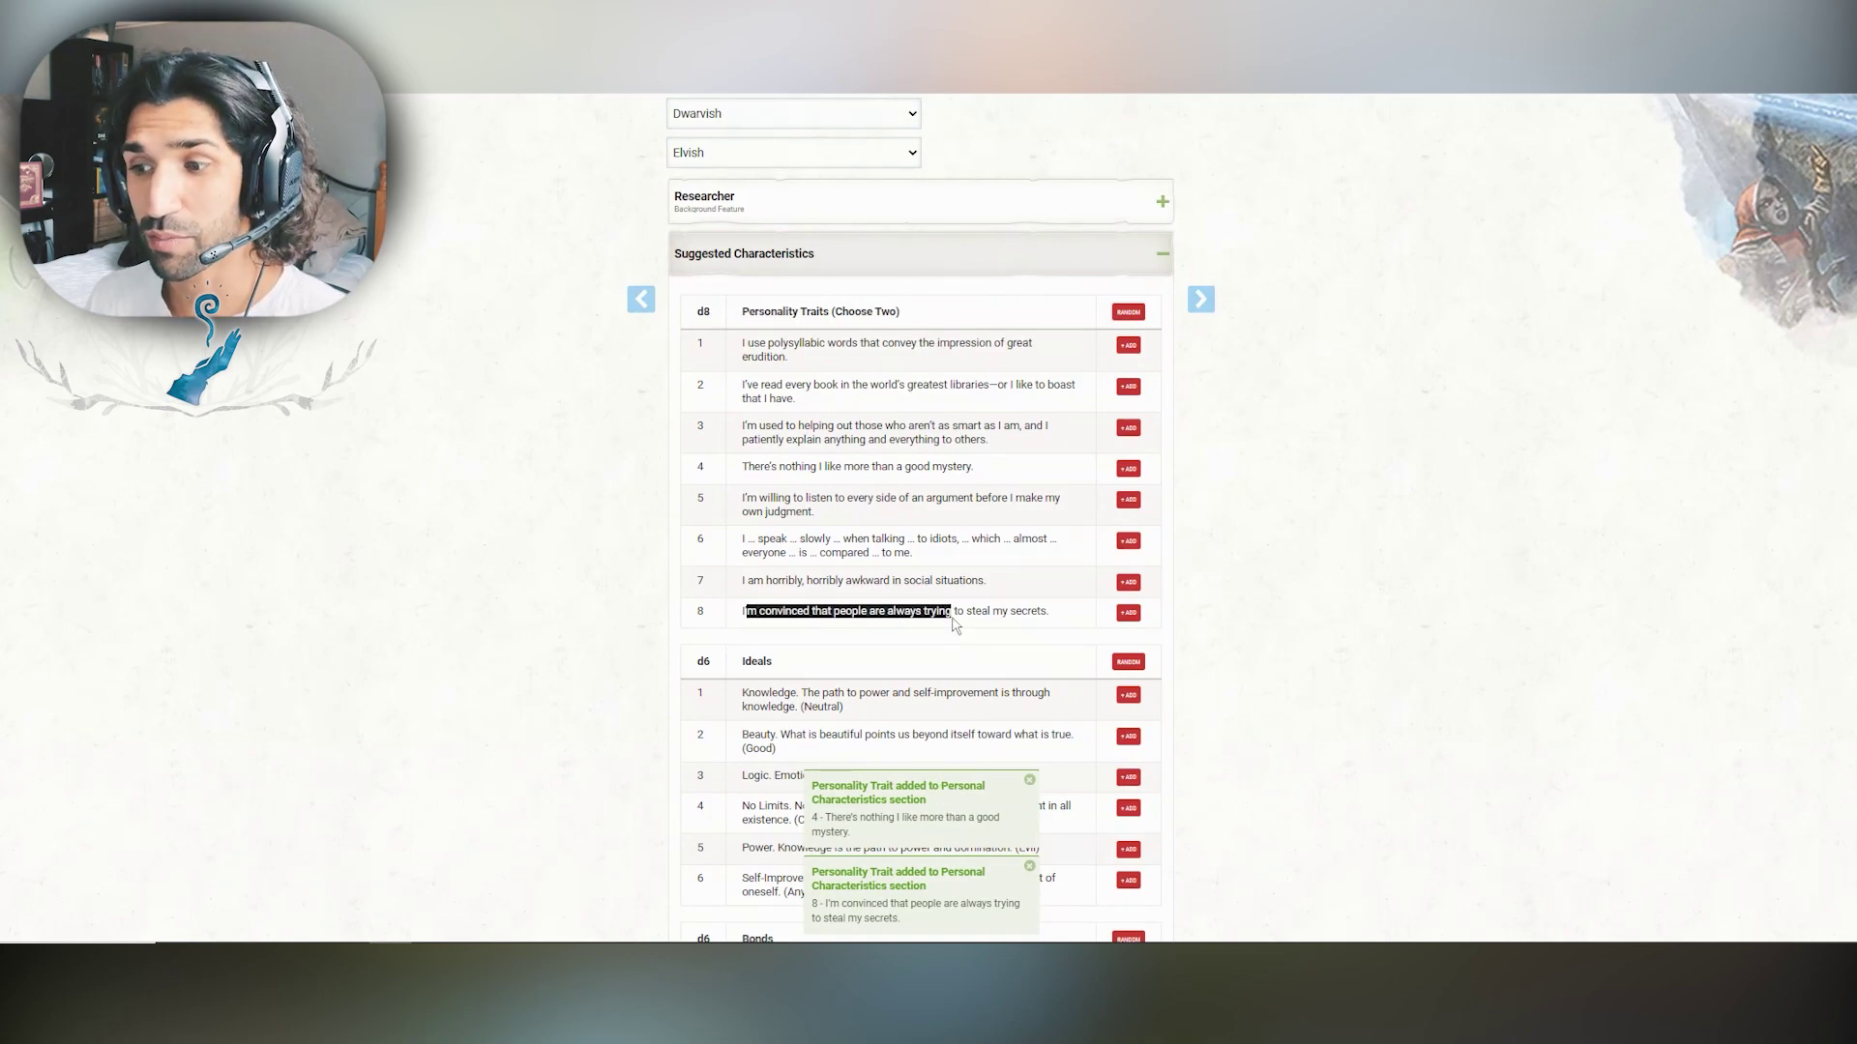
pyautogui.click(953, 623)
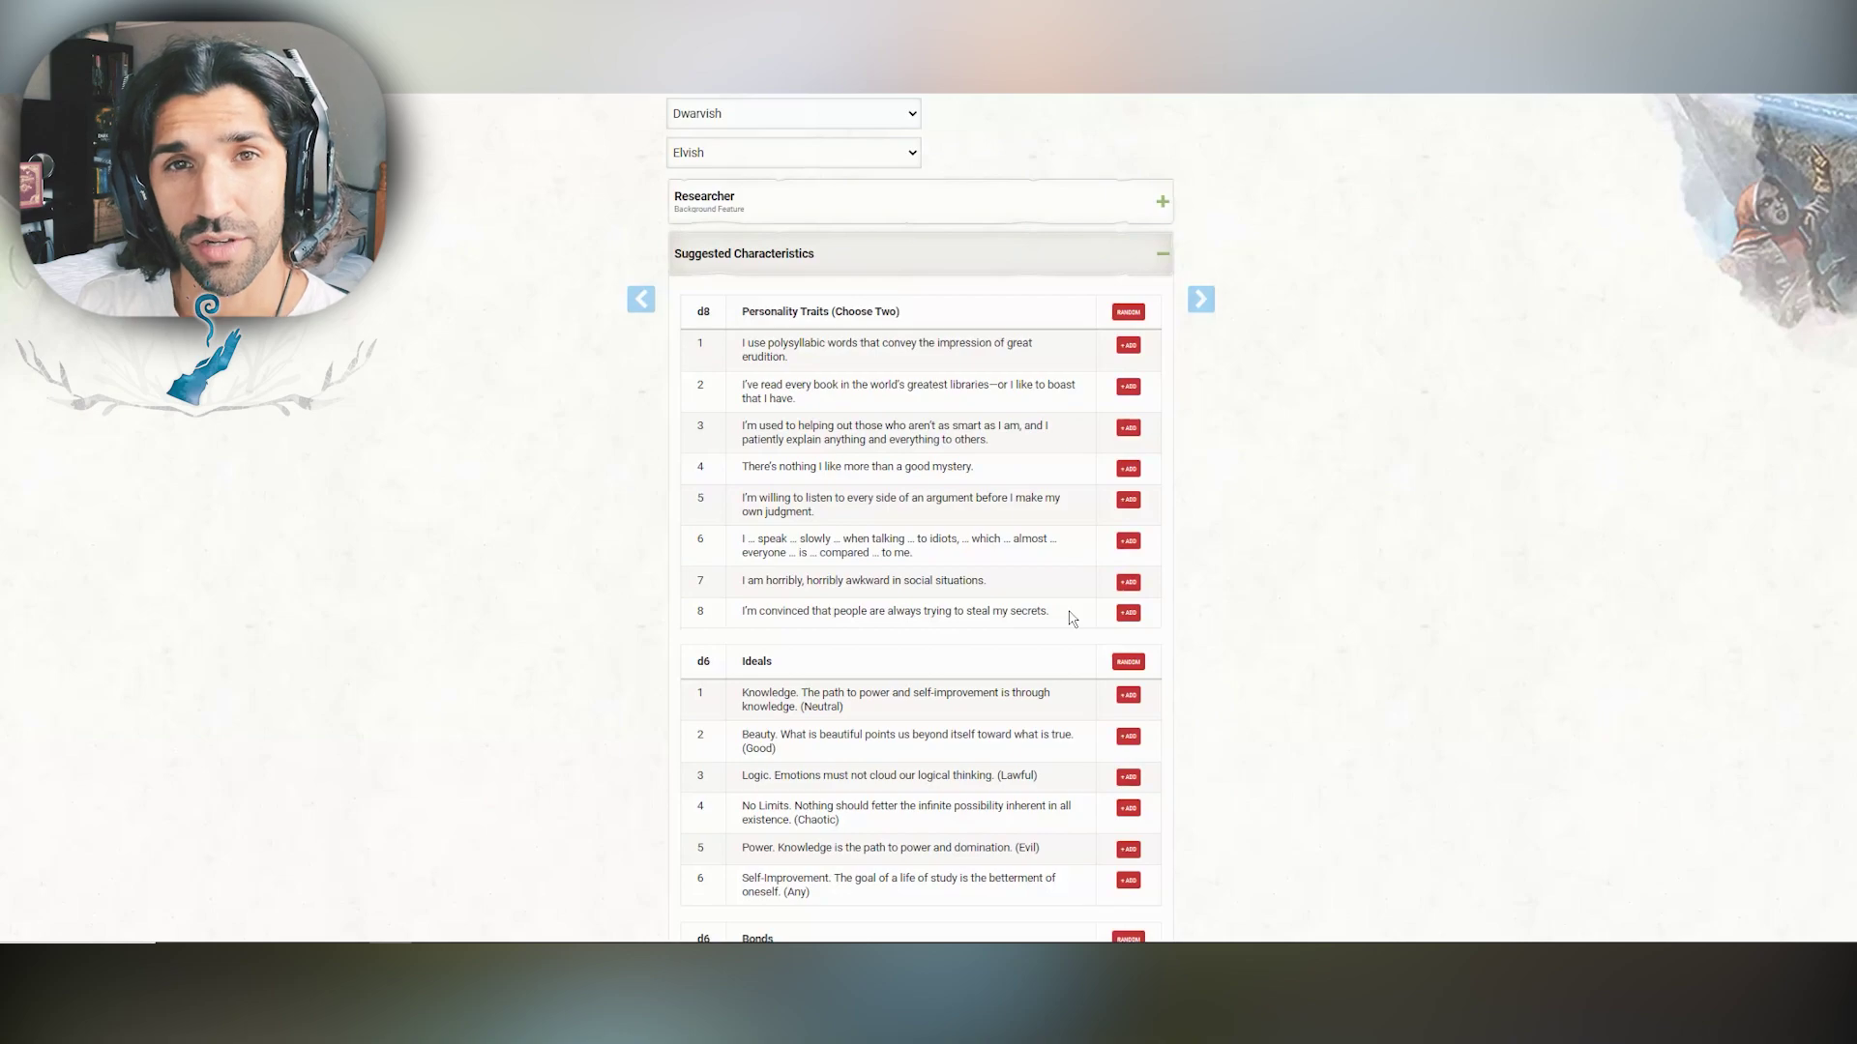
# Step: Add a random ideal and a random bond from the suggested characteristics
pyautogui.scroll(-1, 983, 580)
pyautogui.scroll(1, 980, 580)
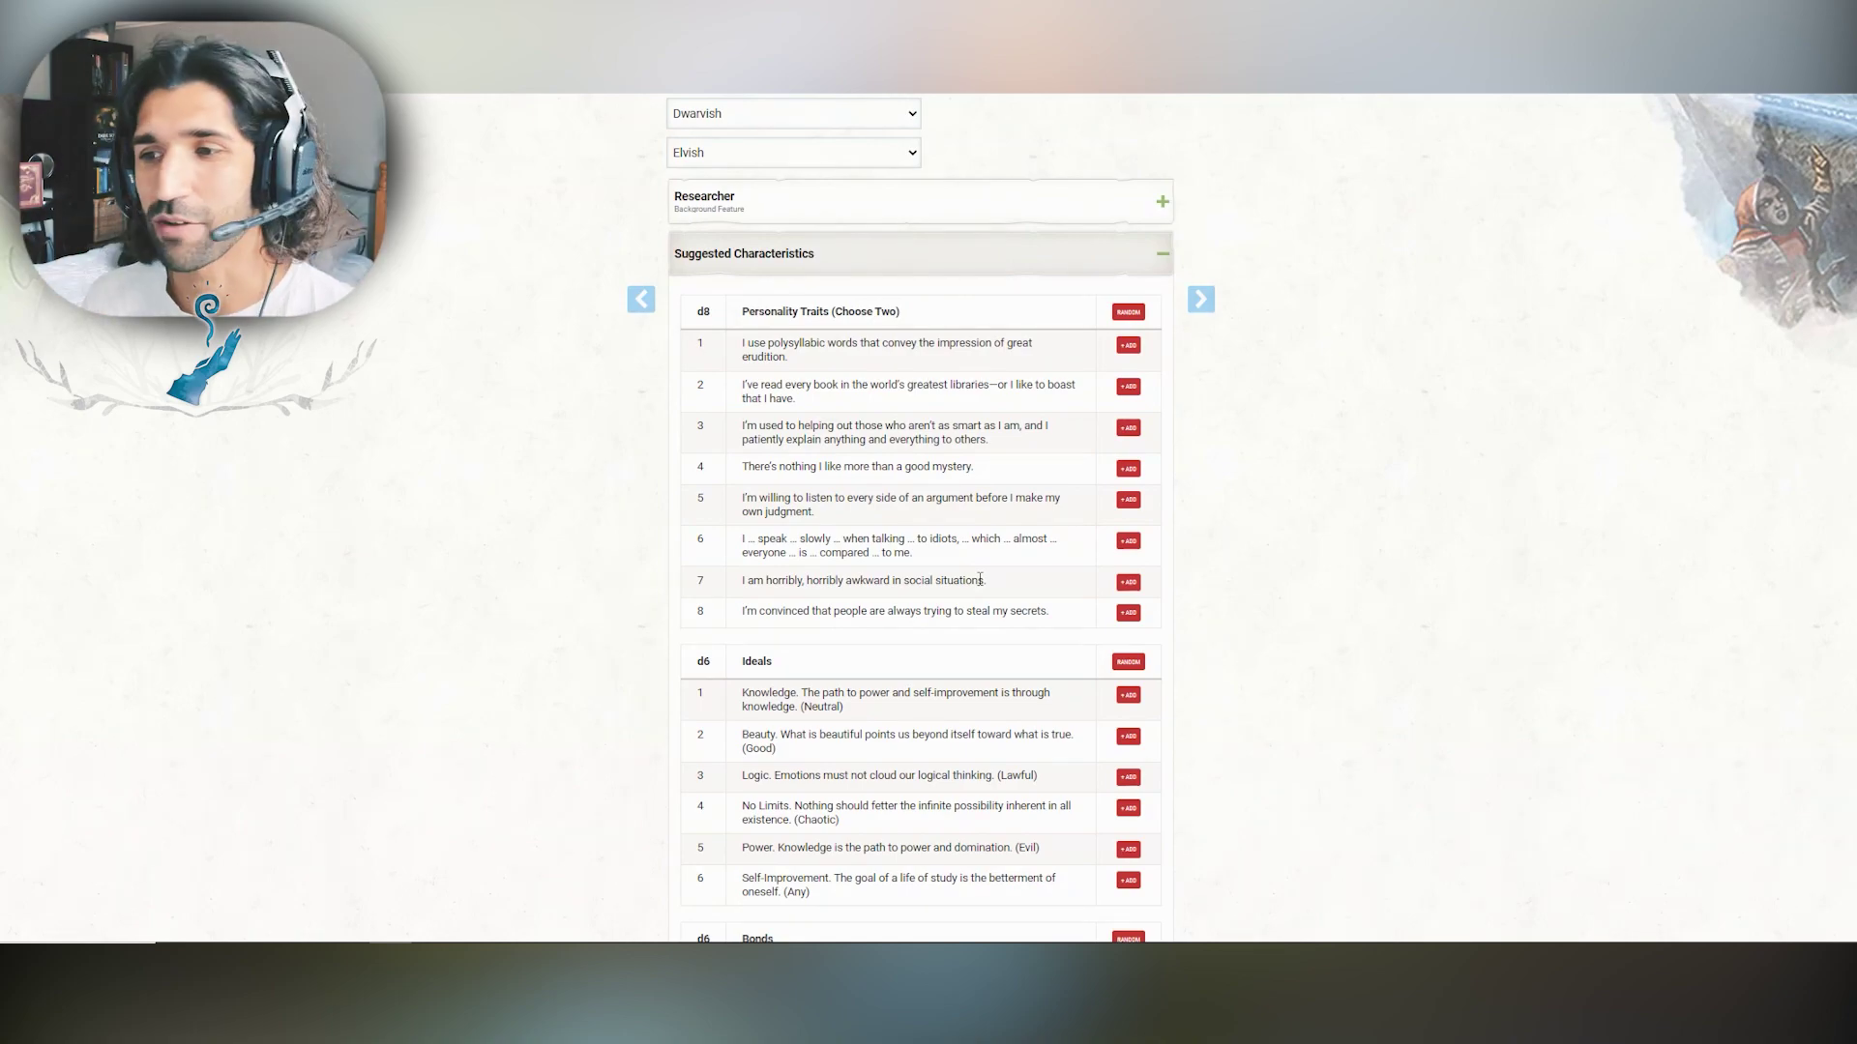
pyautogui.scroll(-3, 979, 579)
pyautogui.click(1128, 401)
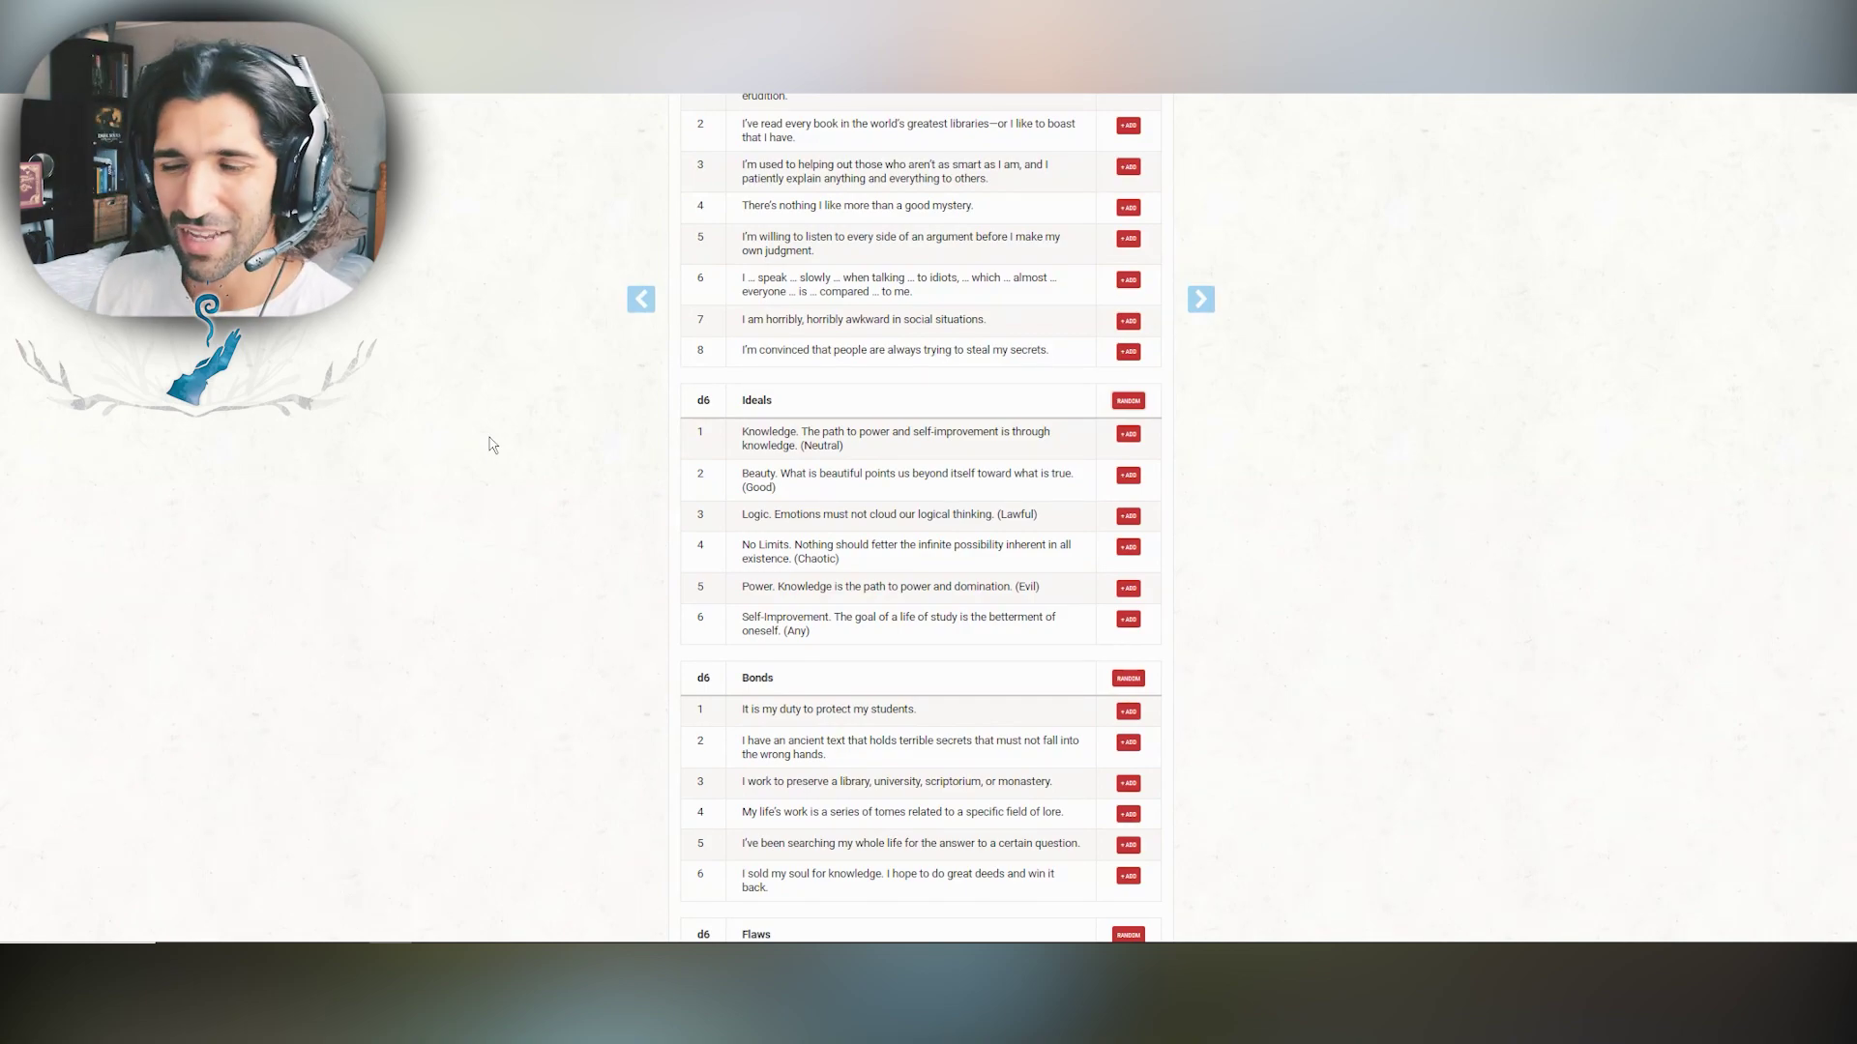
pyautogui.scroll(-3, 851, 454)
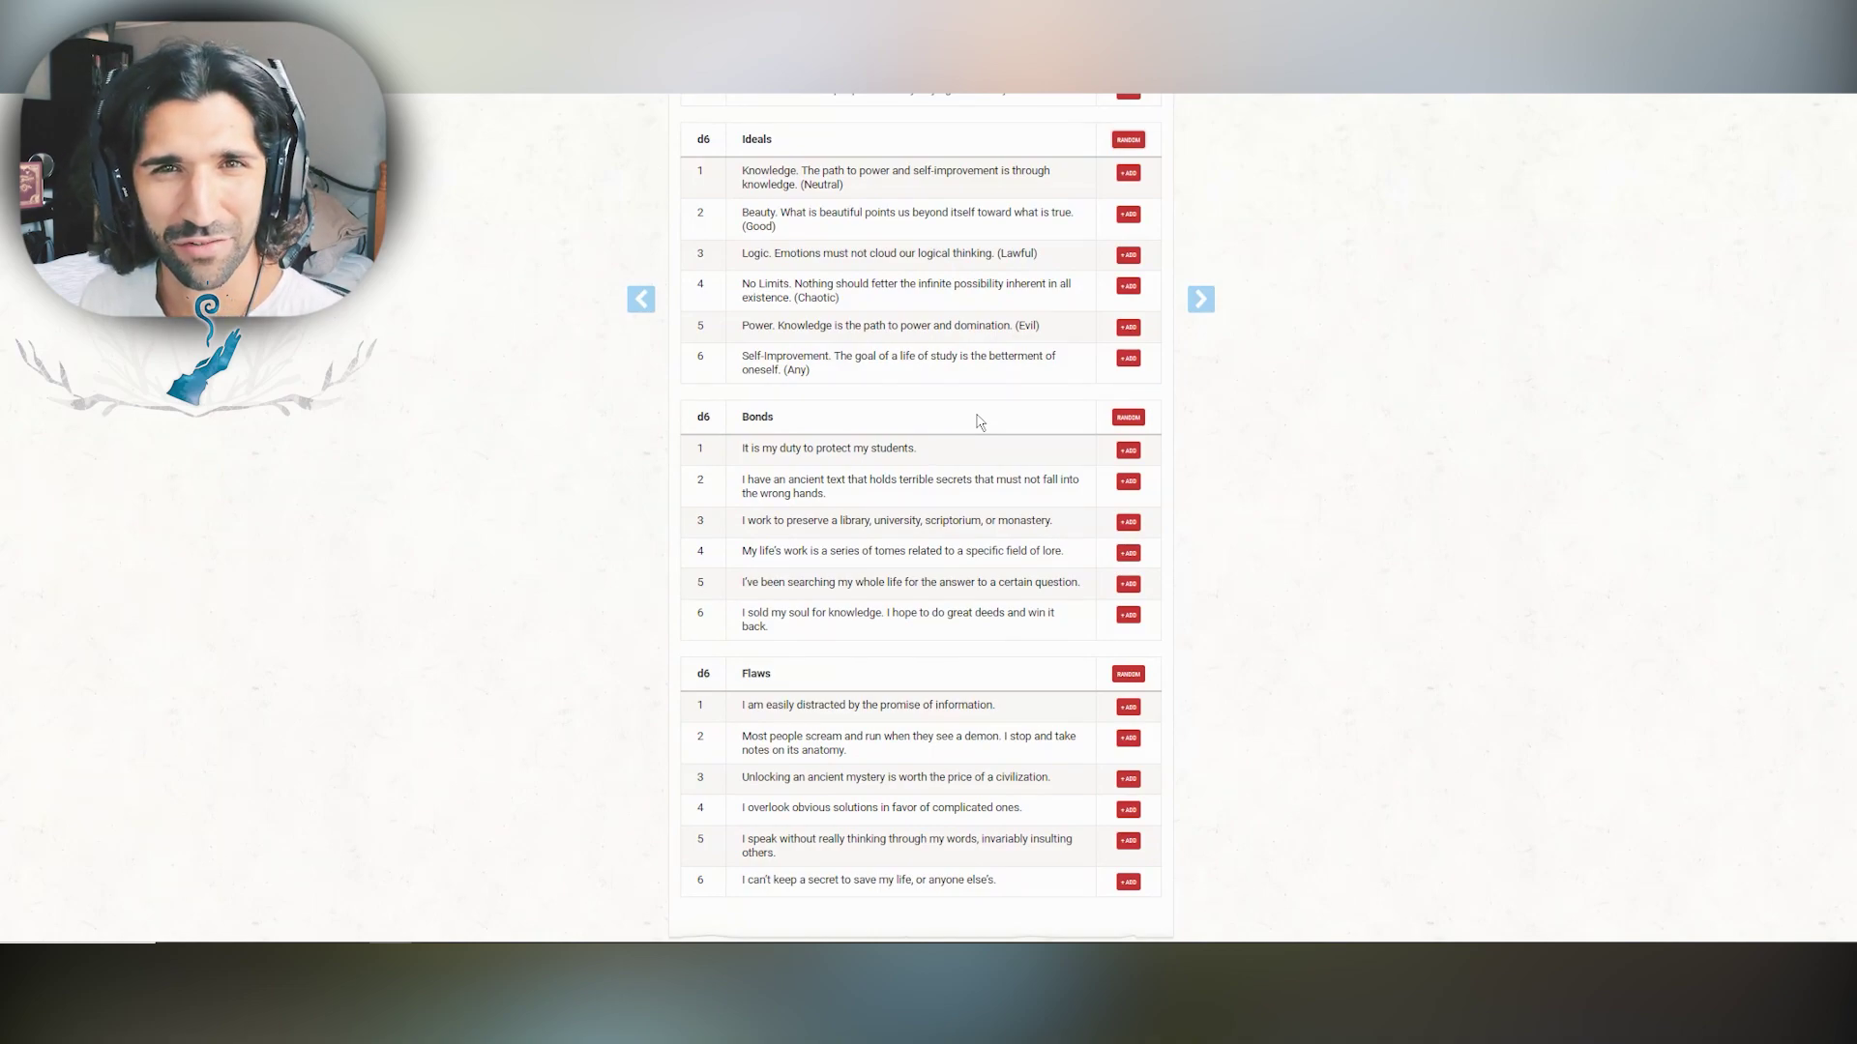
pyautogui.click(1128, 417)
# Step: Add a random flaw from the suggested characteristics
pyautogui.scroll(-2, 506, 391)
pyautogui.scroll(1, 506, 388)
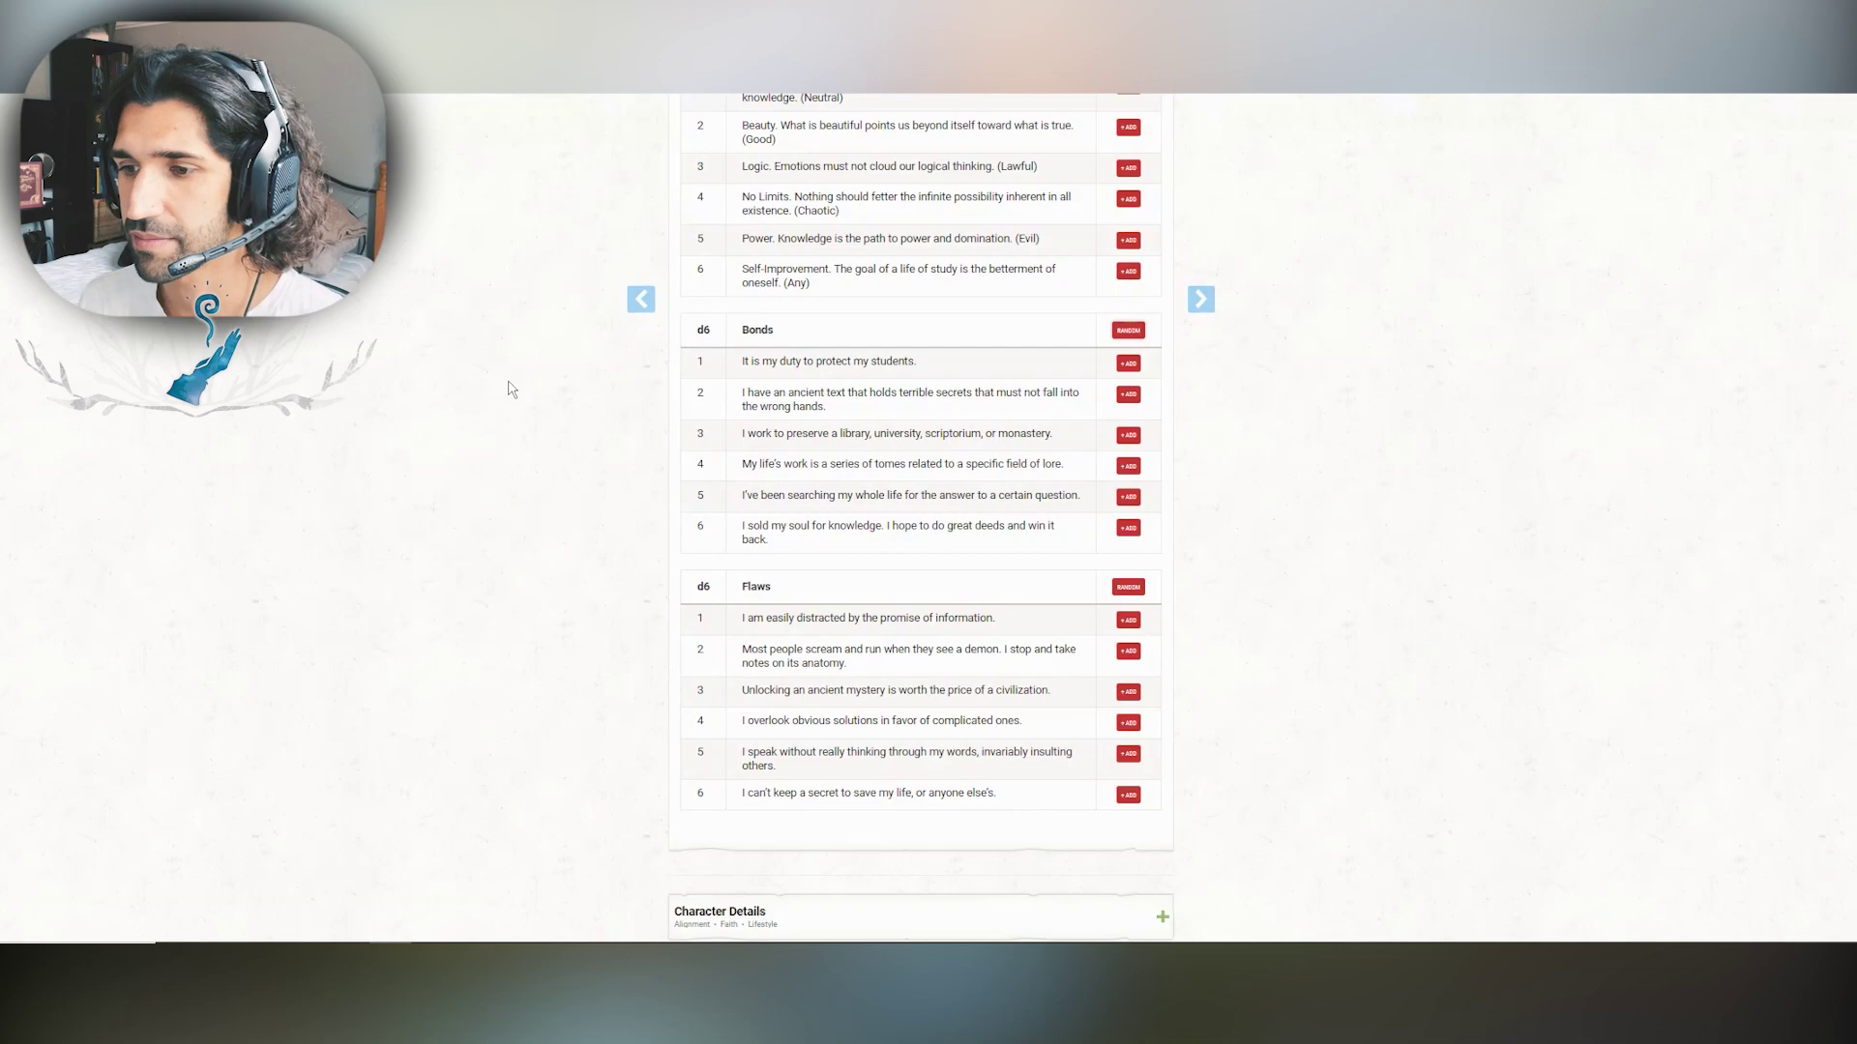
pyautogui.scroll(-3, 513, 390)
pyautogui.click(1129, 329)
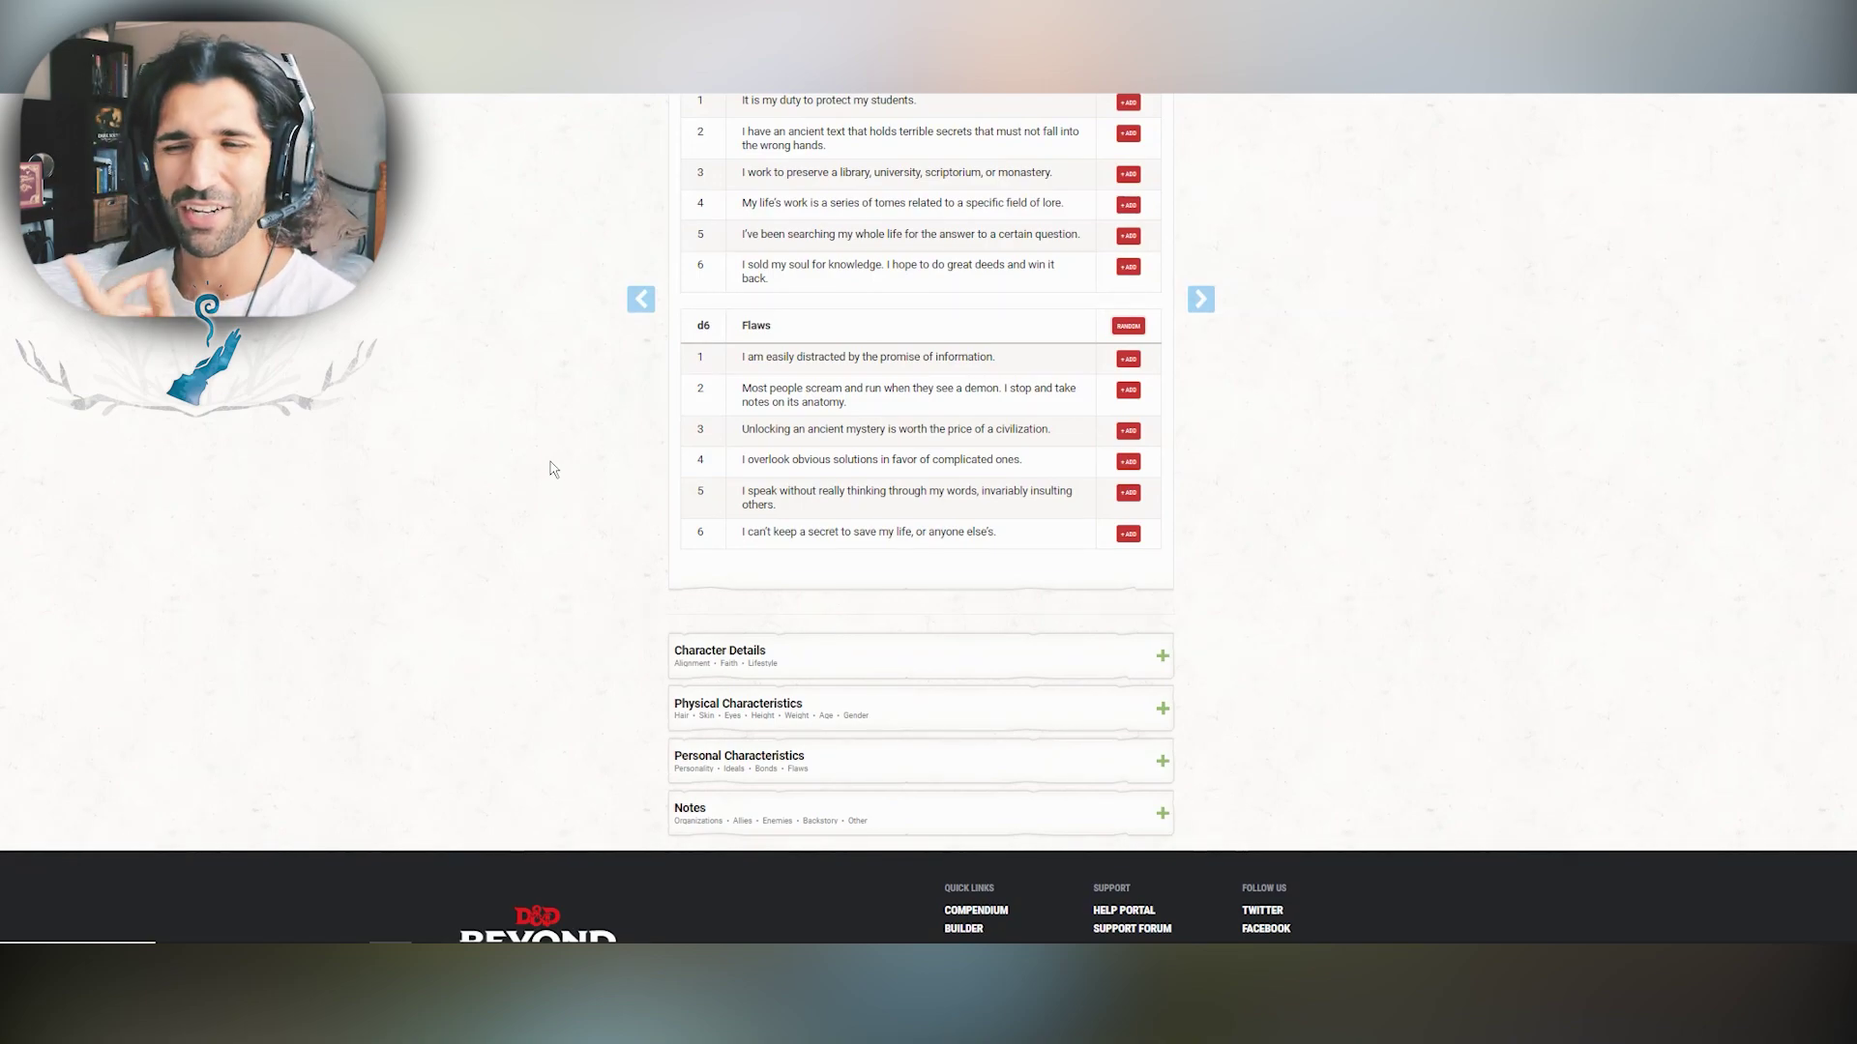
# Step: Continue to the character's equipment and choose starting equipment instead of gold
pyautogui.scroll(8, 1063, 464)
pyautogui.scroll(6, 1006, 542)
pyautogui.scroll(-4, 949, 625)
pyautogui.click(949, 447)
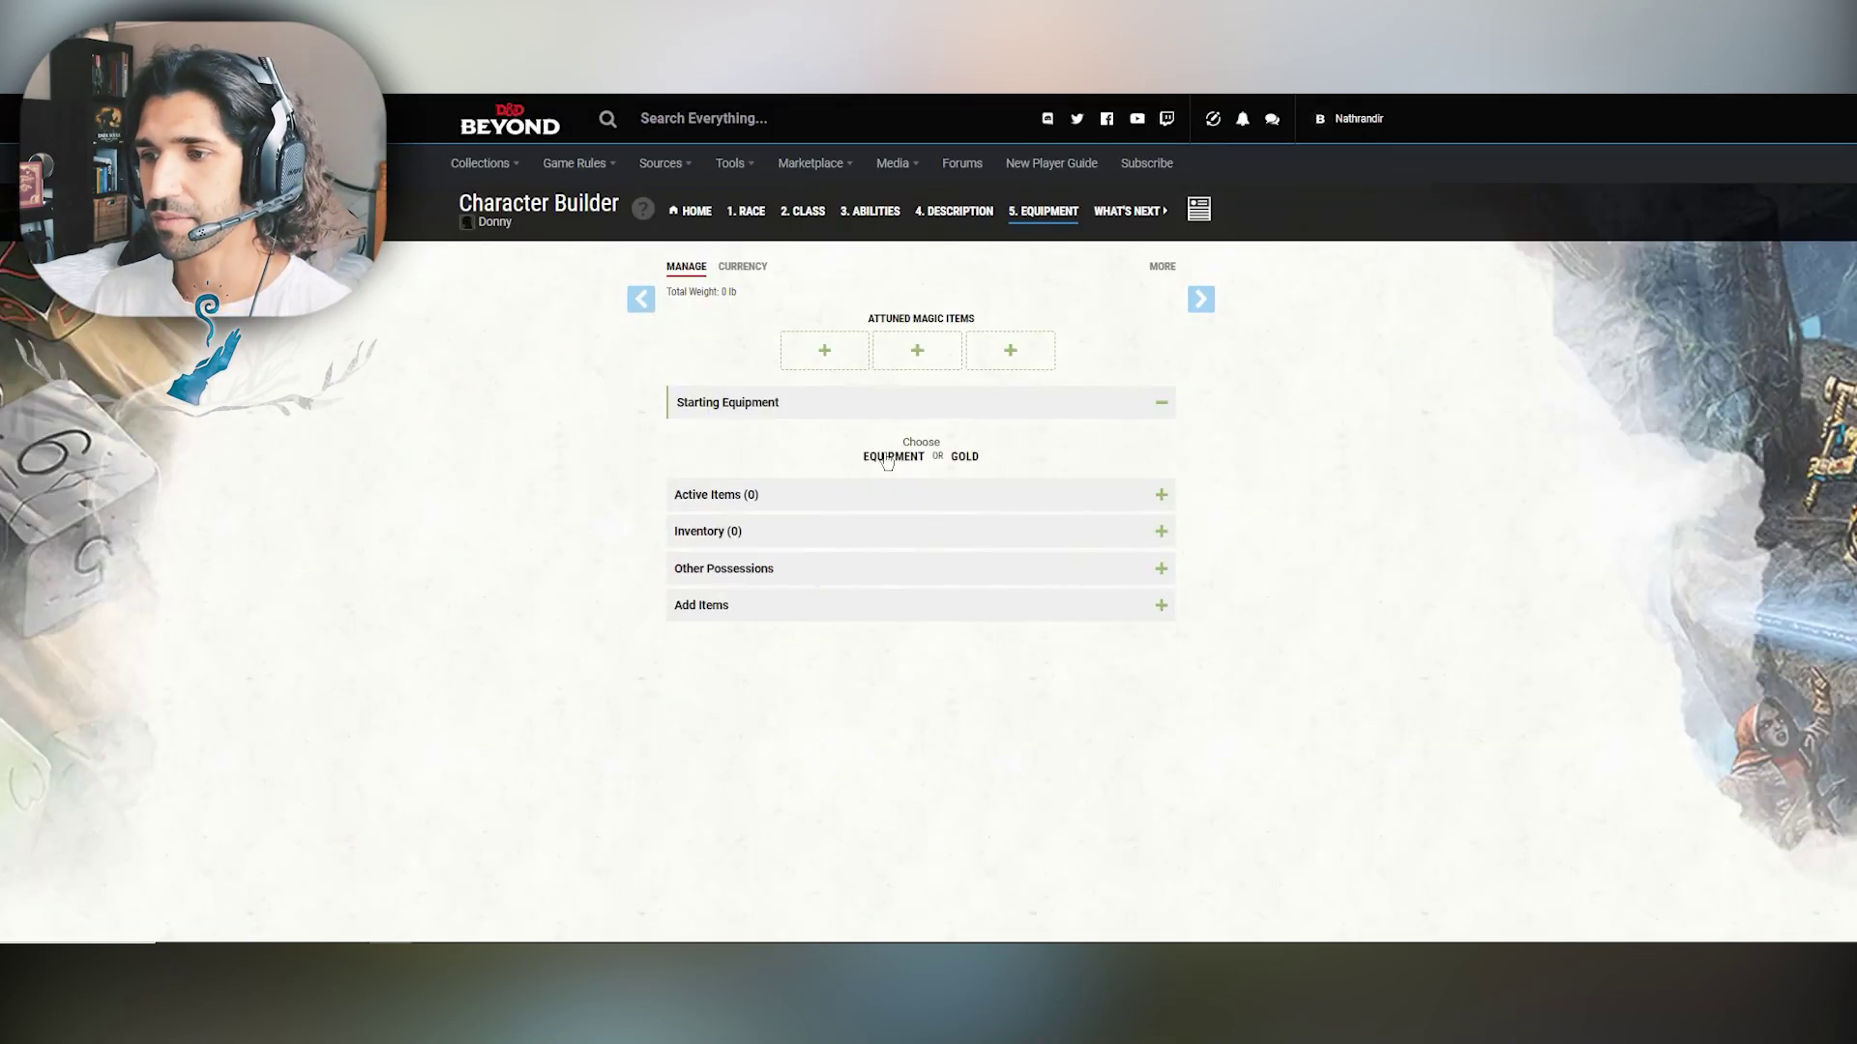
pyautogui.click(875, 456)
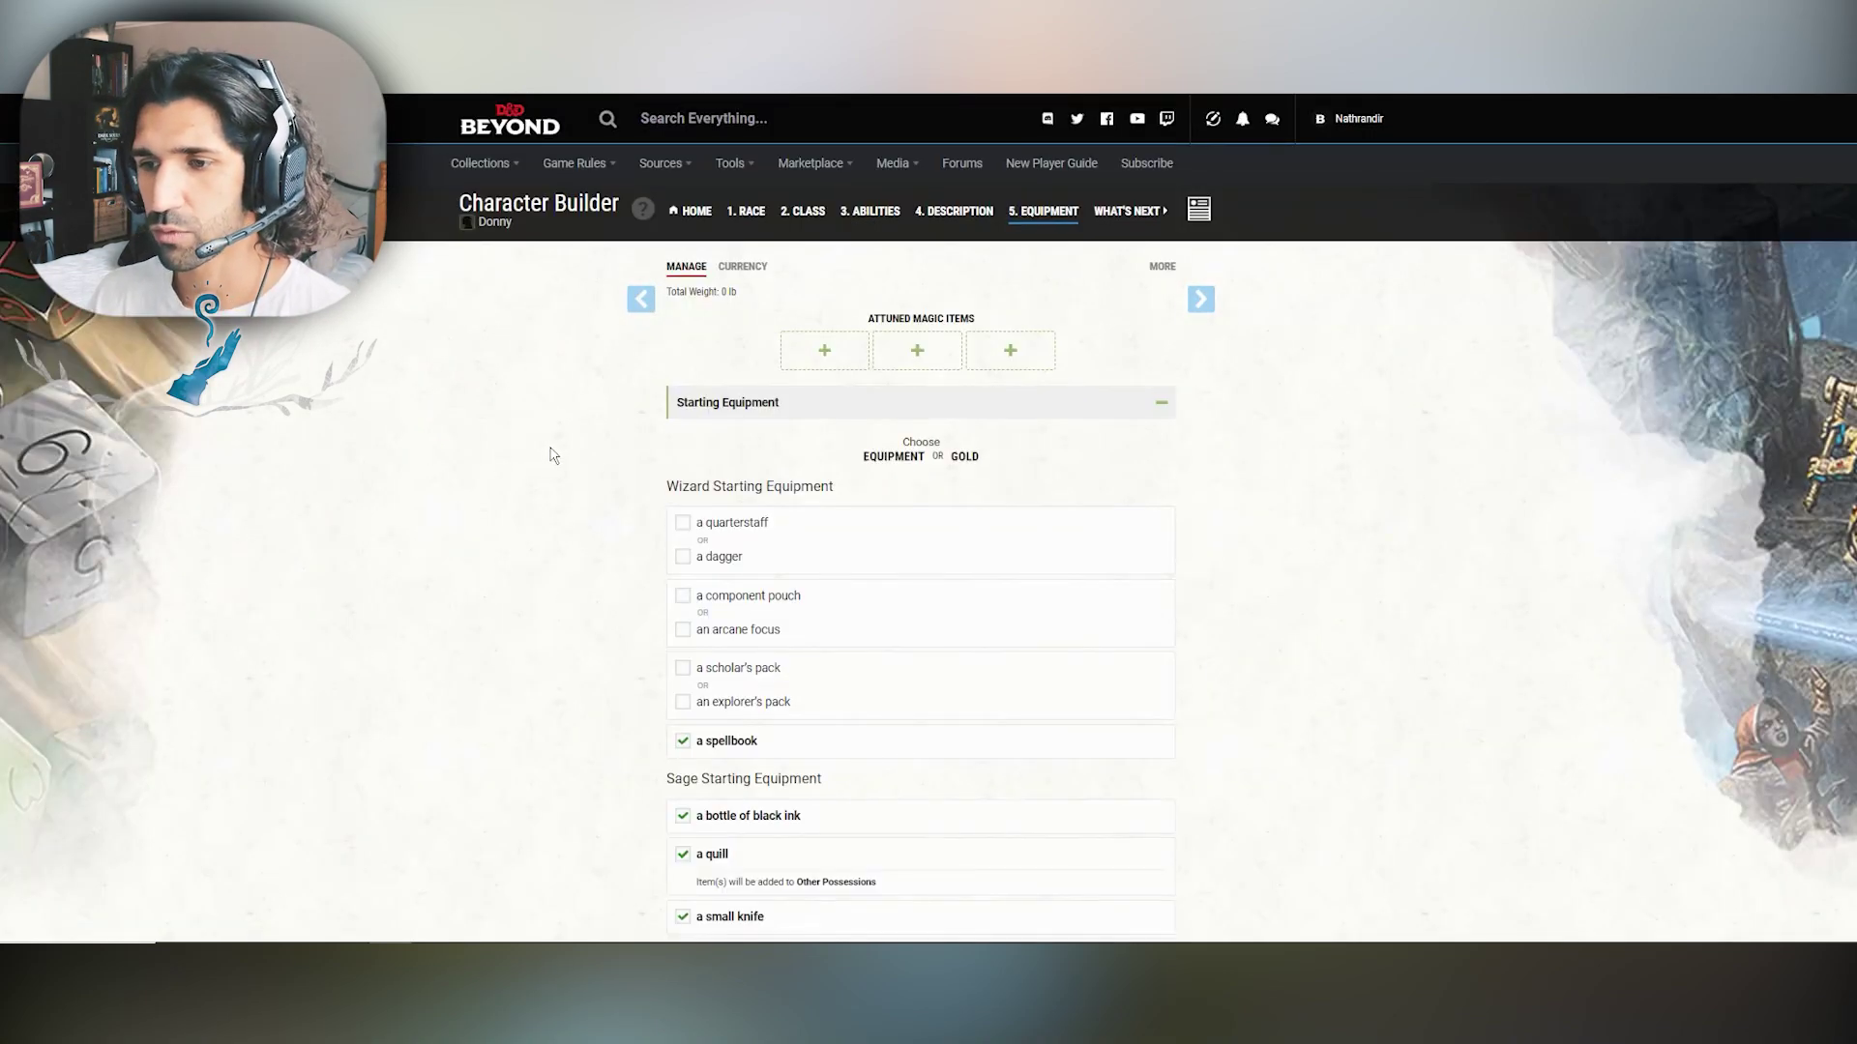
# Step: Select a dagger and an arcane focus of type Crystal in the Wizard starting equipment
pyautogui.scroll(-2, 697, 435)
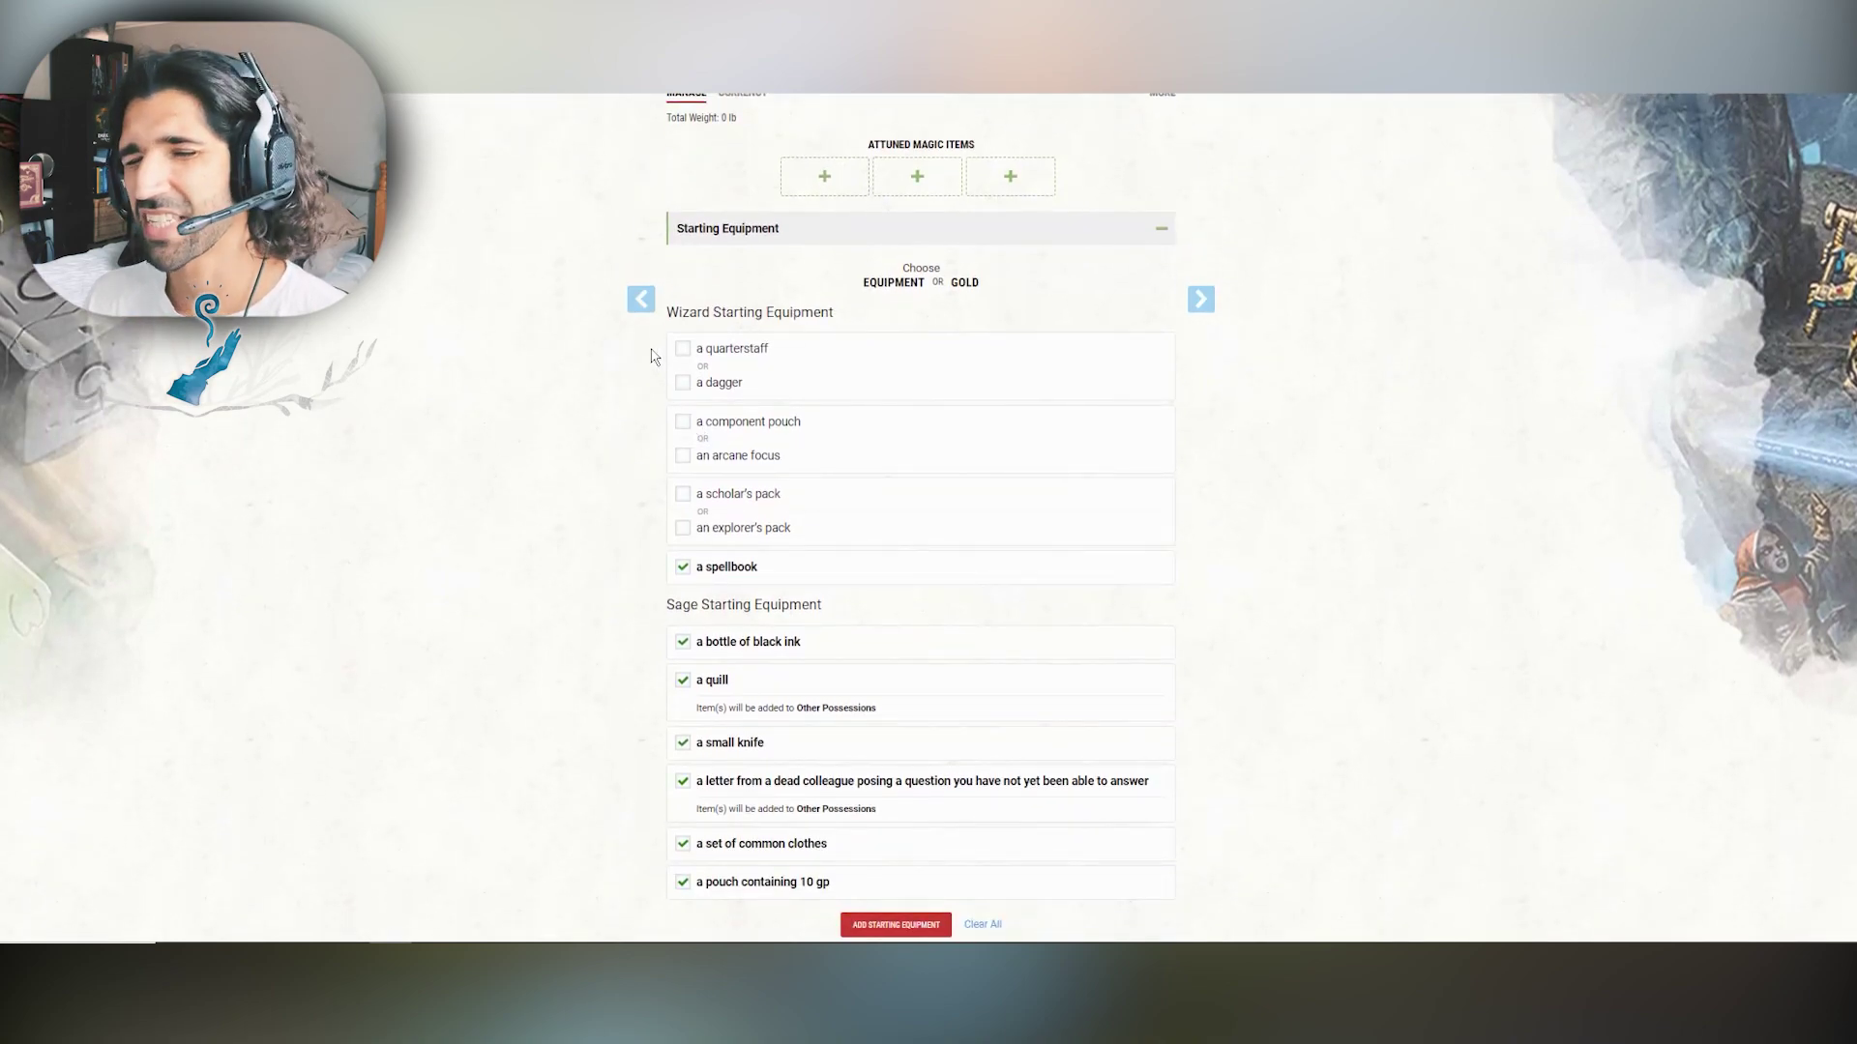
pyautogui.click(683, 384)
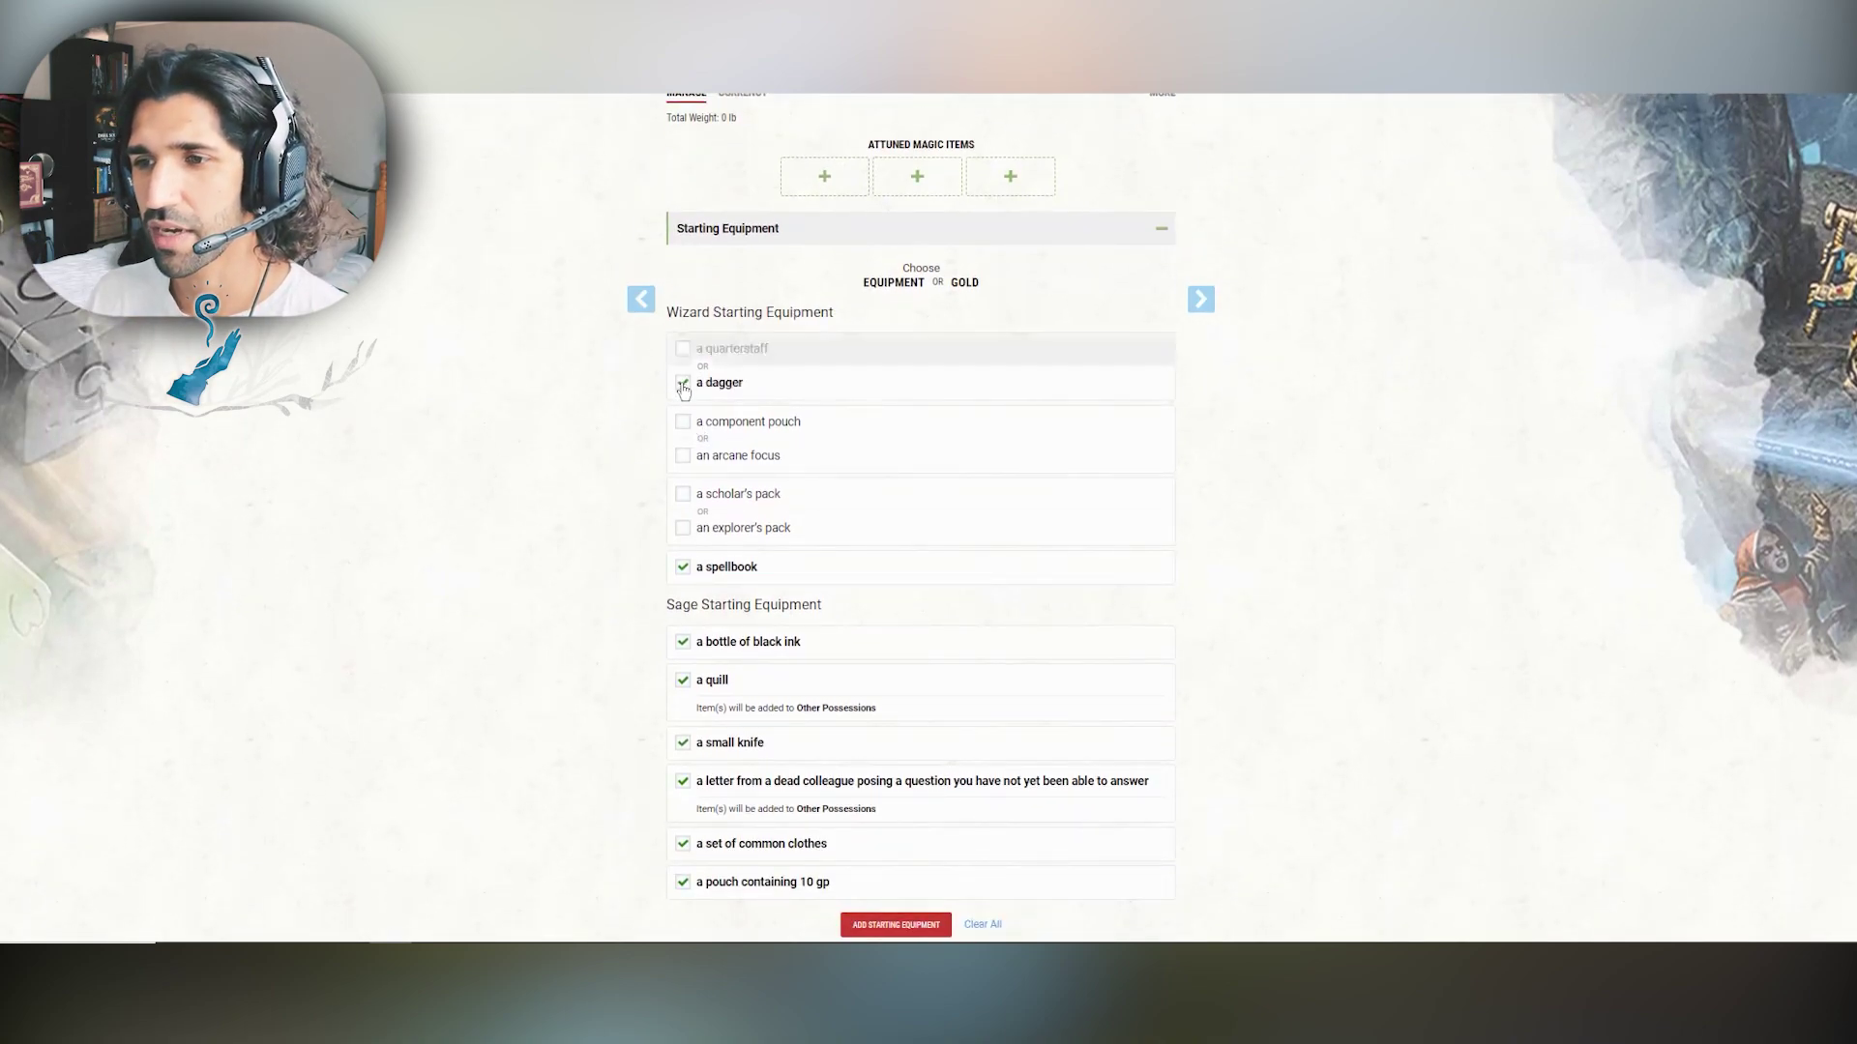
pyautogui.click(683, 455)
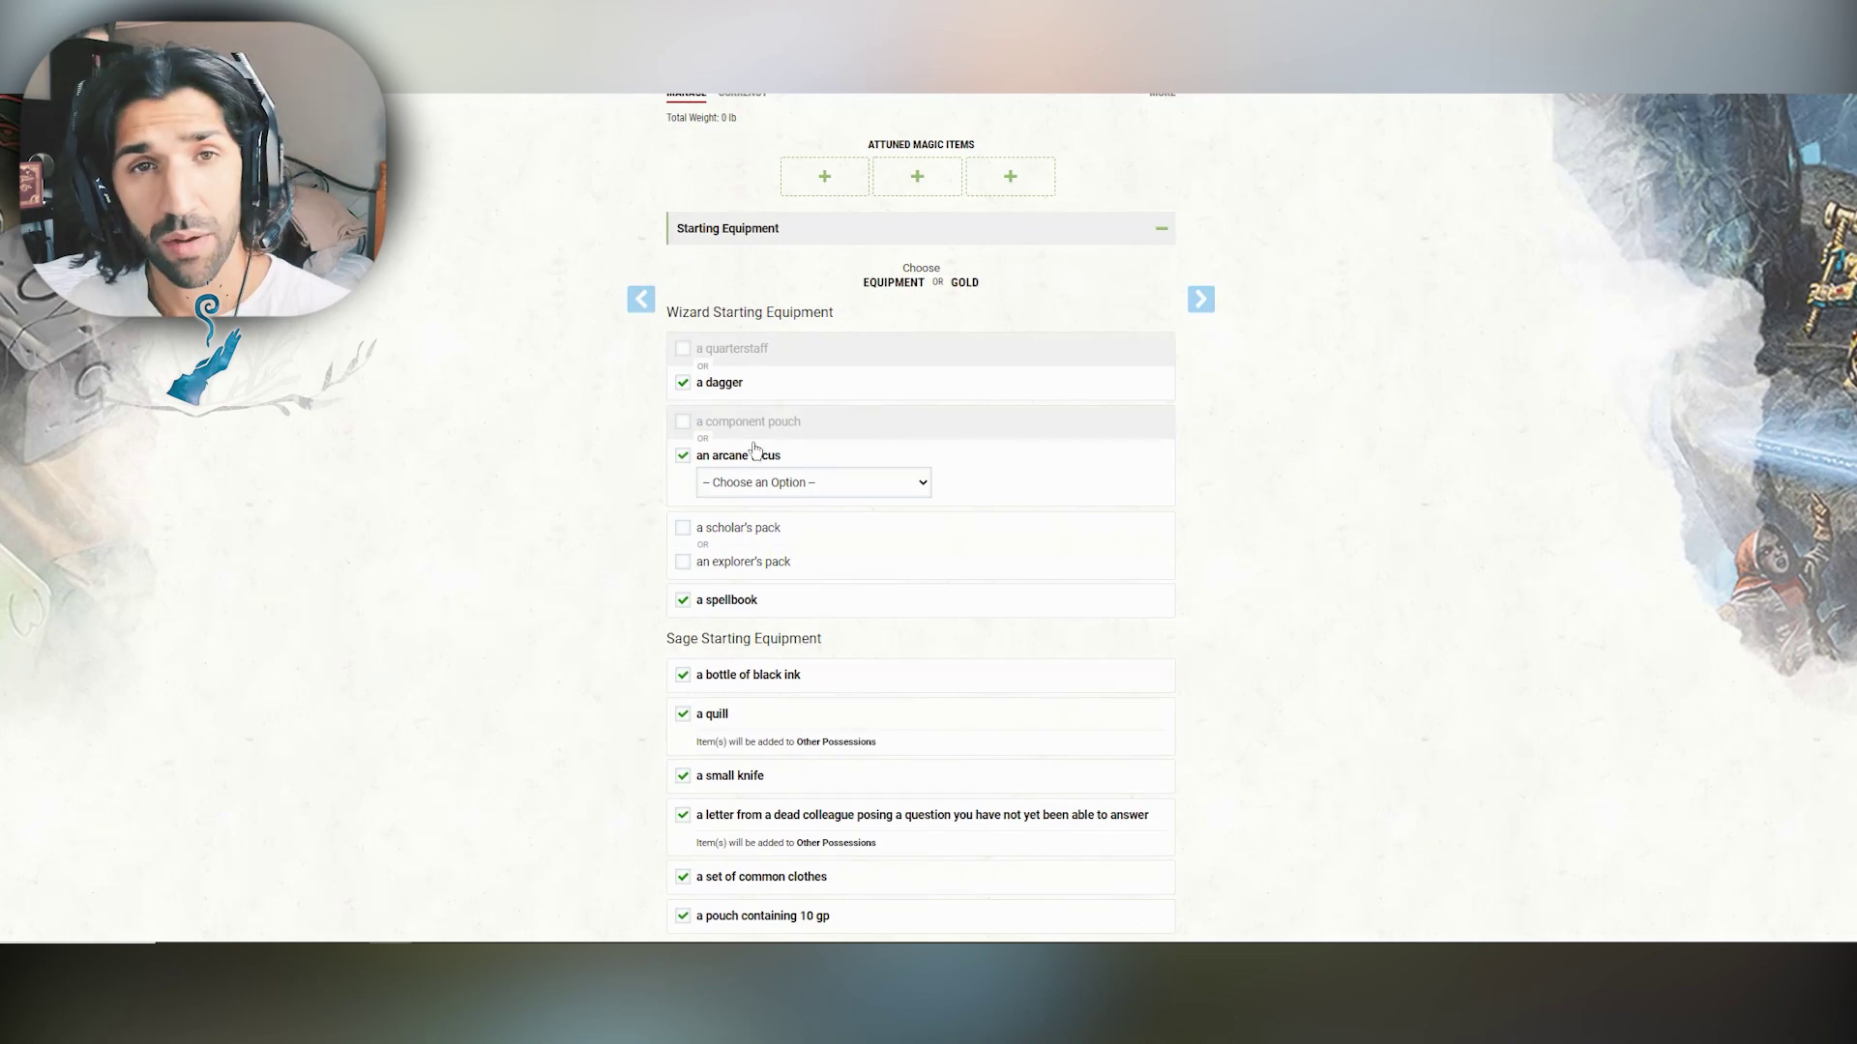
pyautogui.click(768, 486)
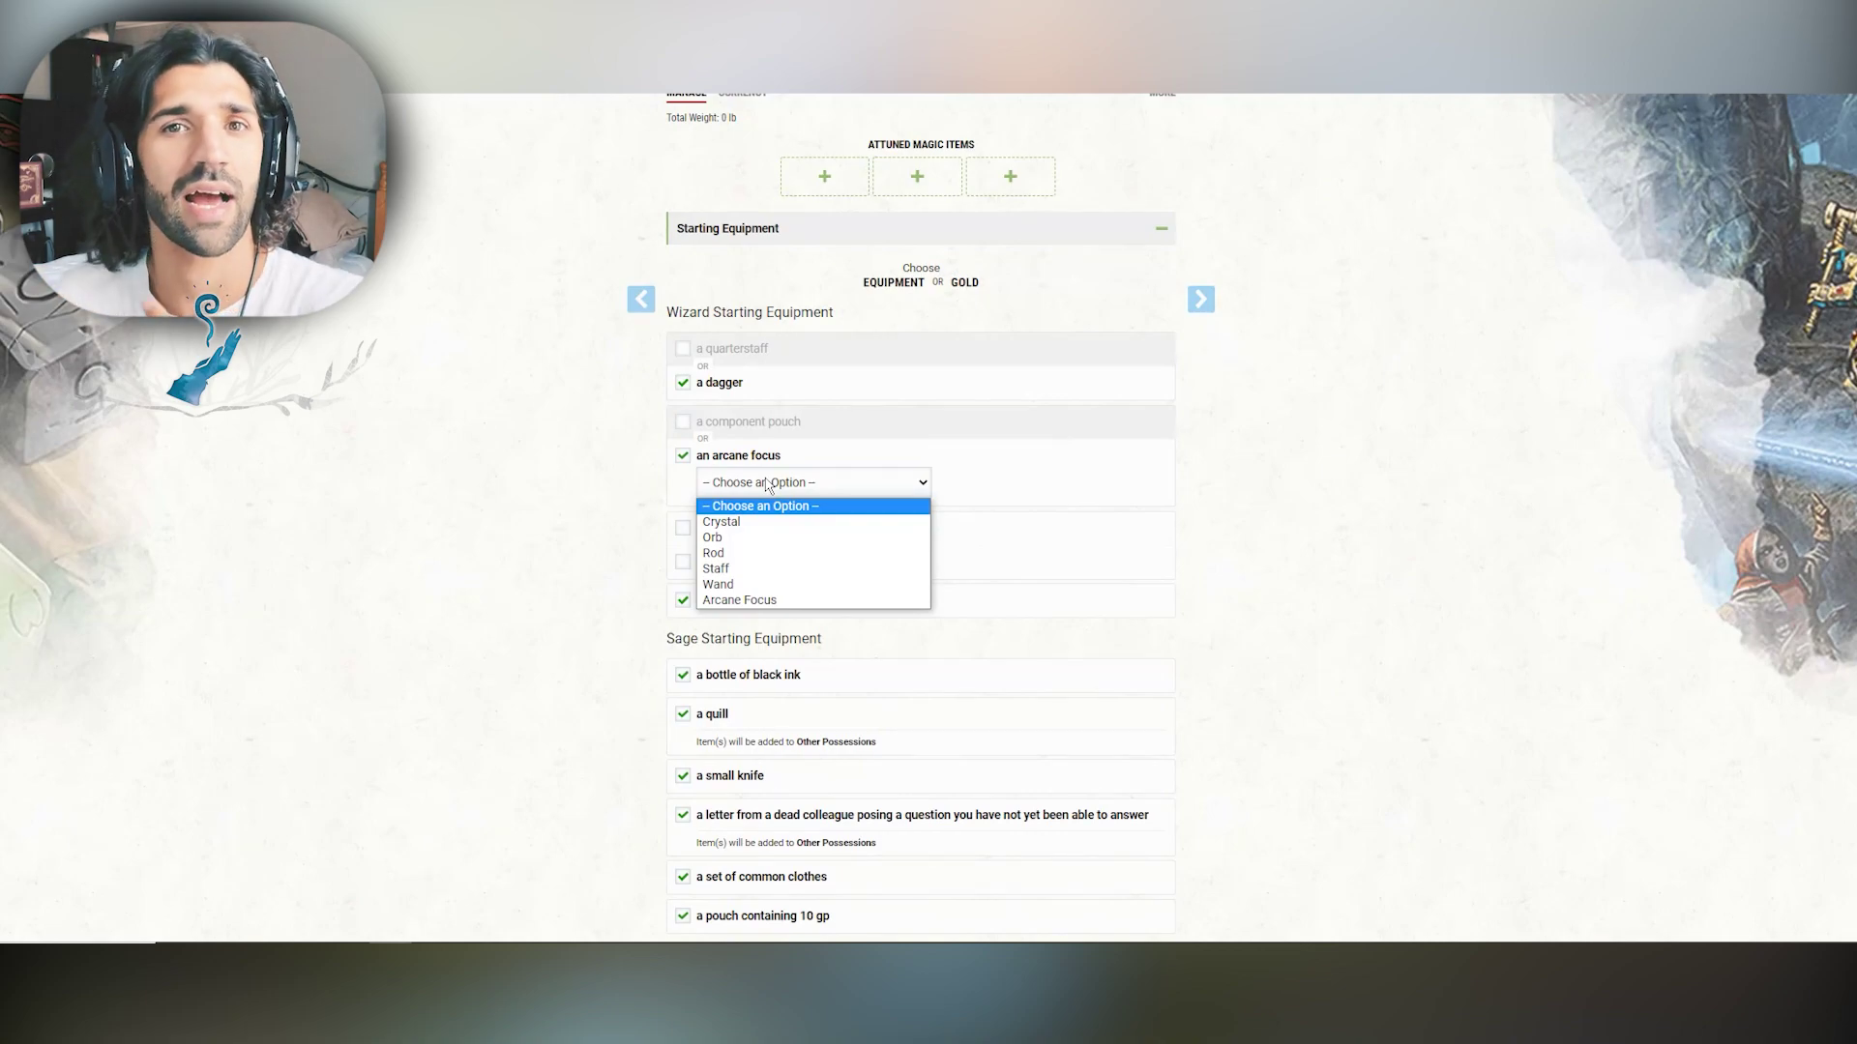
pyautogui.click(726, 521)
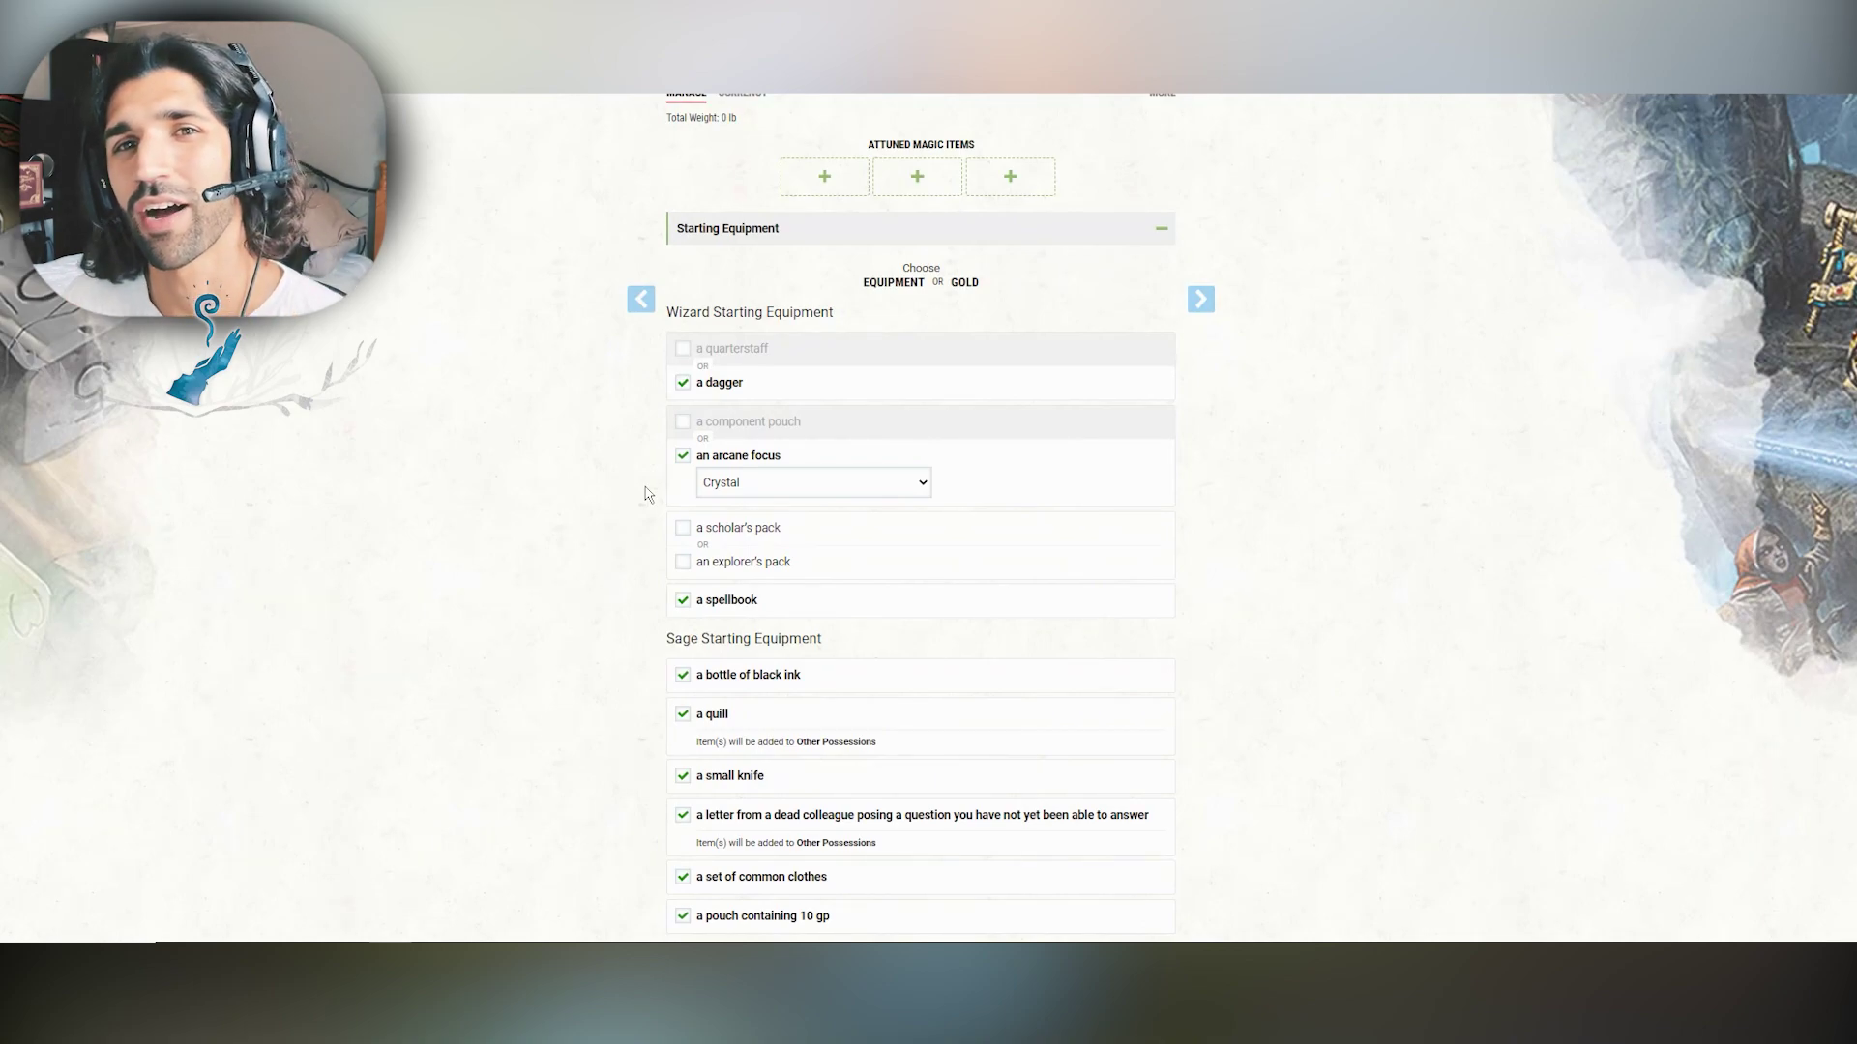
# Step: Select the scholar's pack and add the chosen starting equipment to the character
pyautogui.scroll(-2, 577, 438)
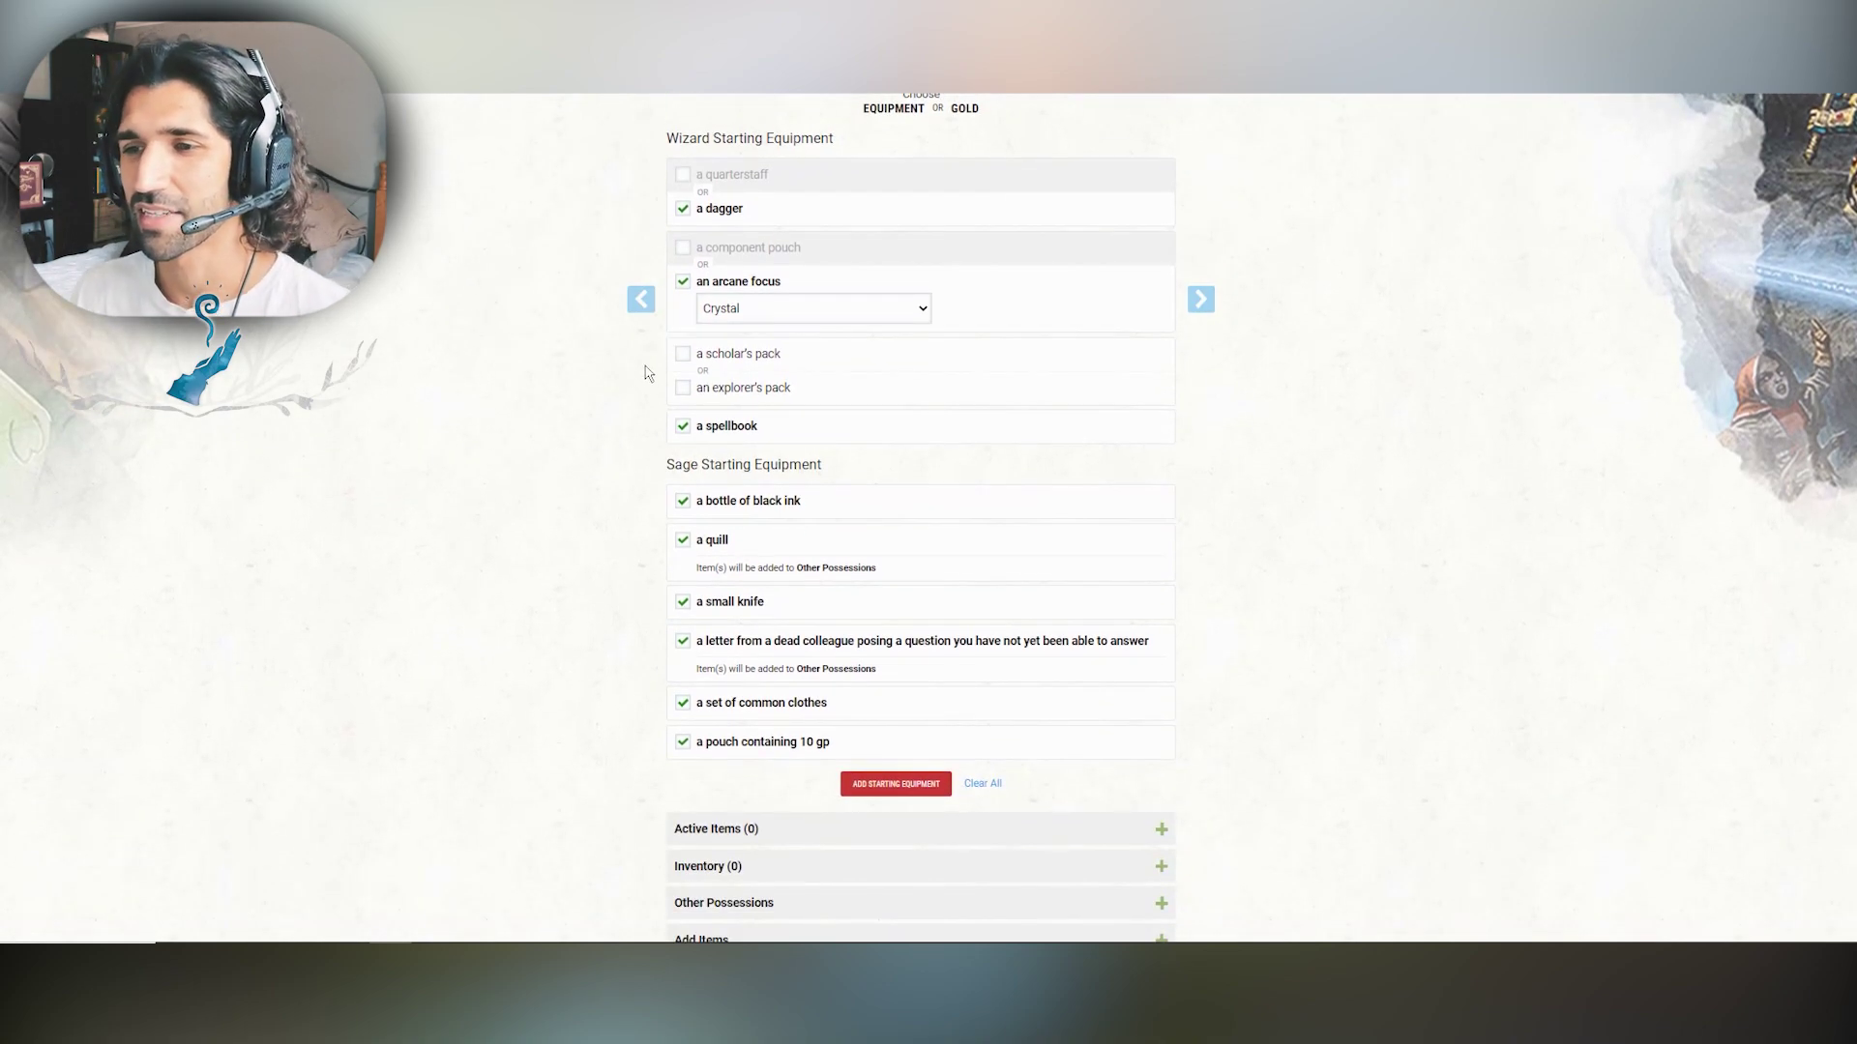
pyautogui.click(682, 355)
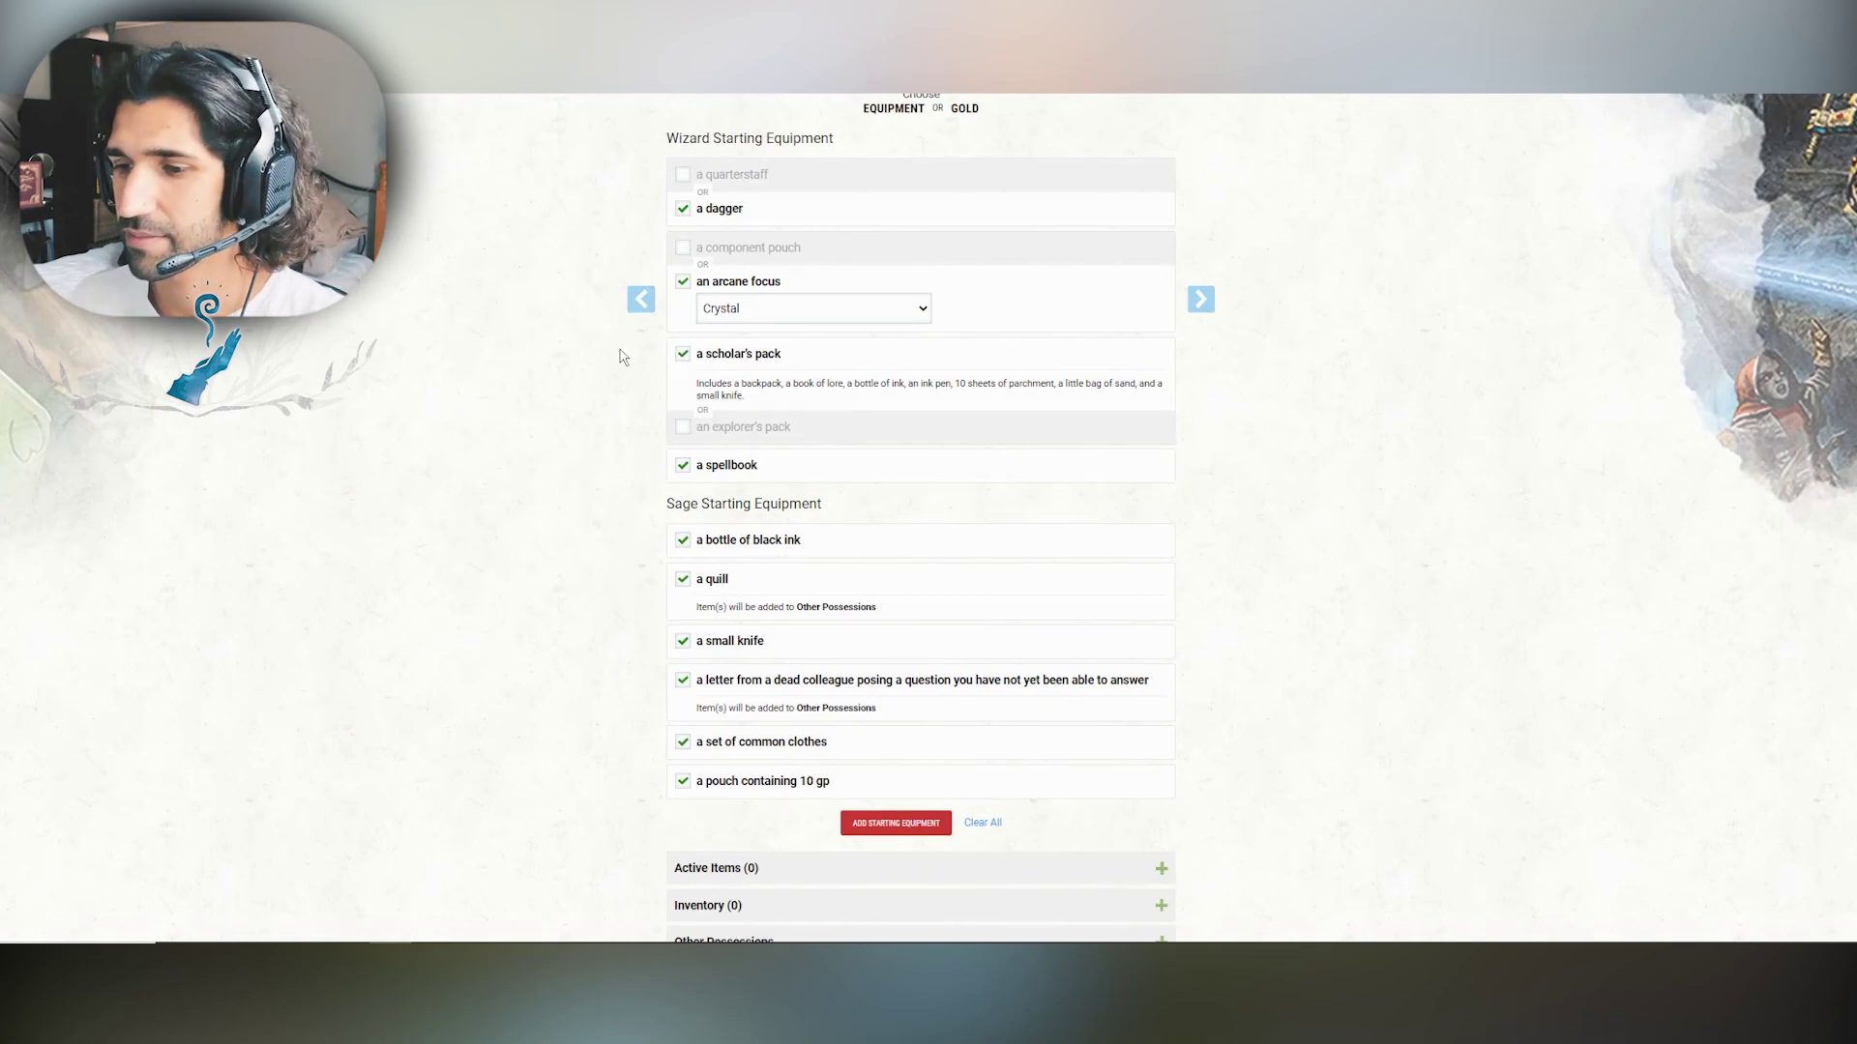
pyautogui.scroll(-3, 621, 354)
pyautogui.click(894, 545)
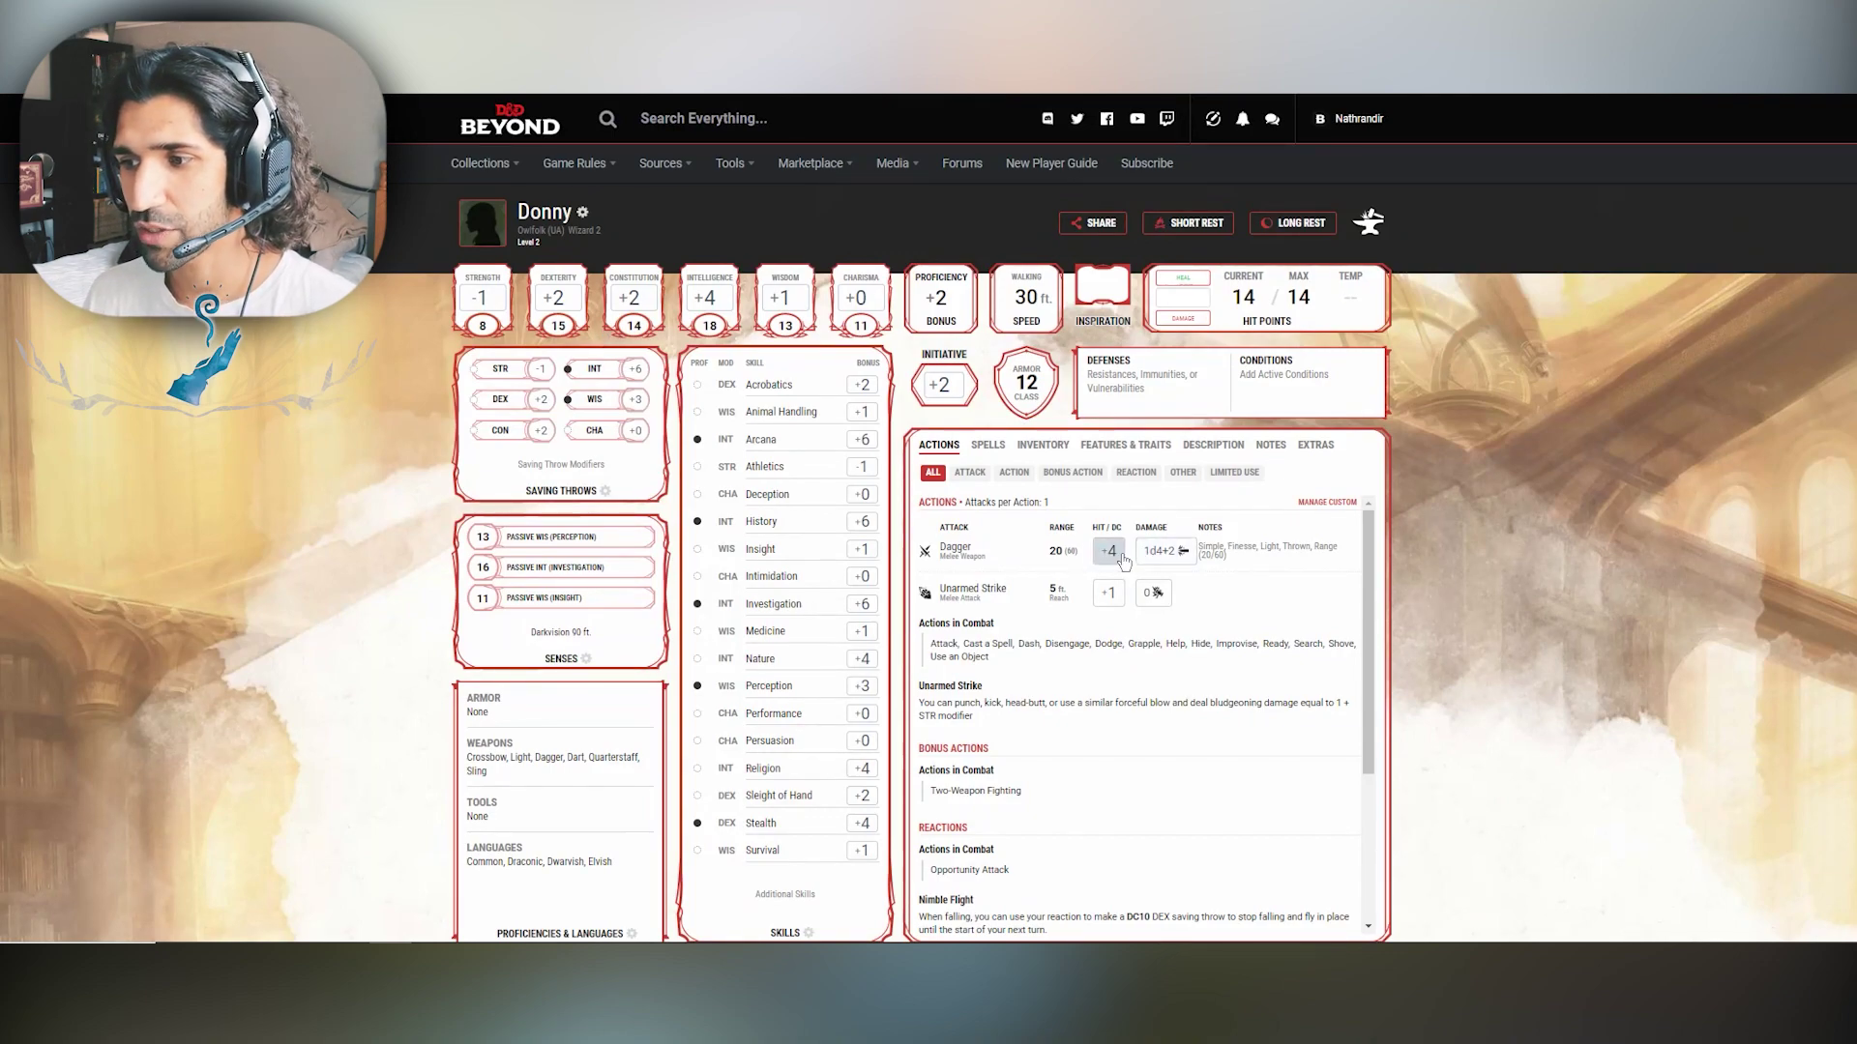
# Step: Find the light crossbow by filtering the addable items for "light", add it to the character's inventory and equip it
pyautogui.click(1045, 450)
pyautogui.click(1322, 528)
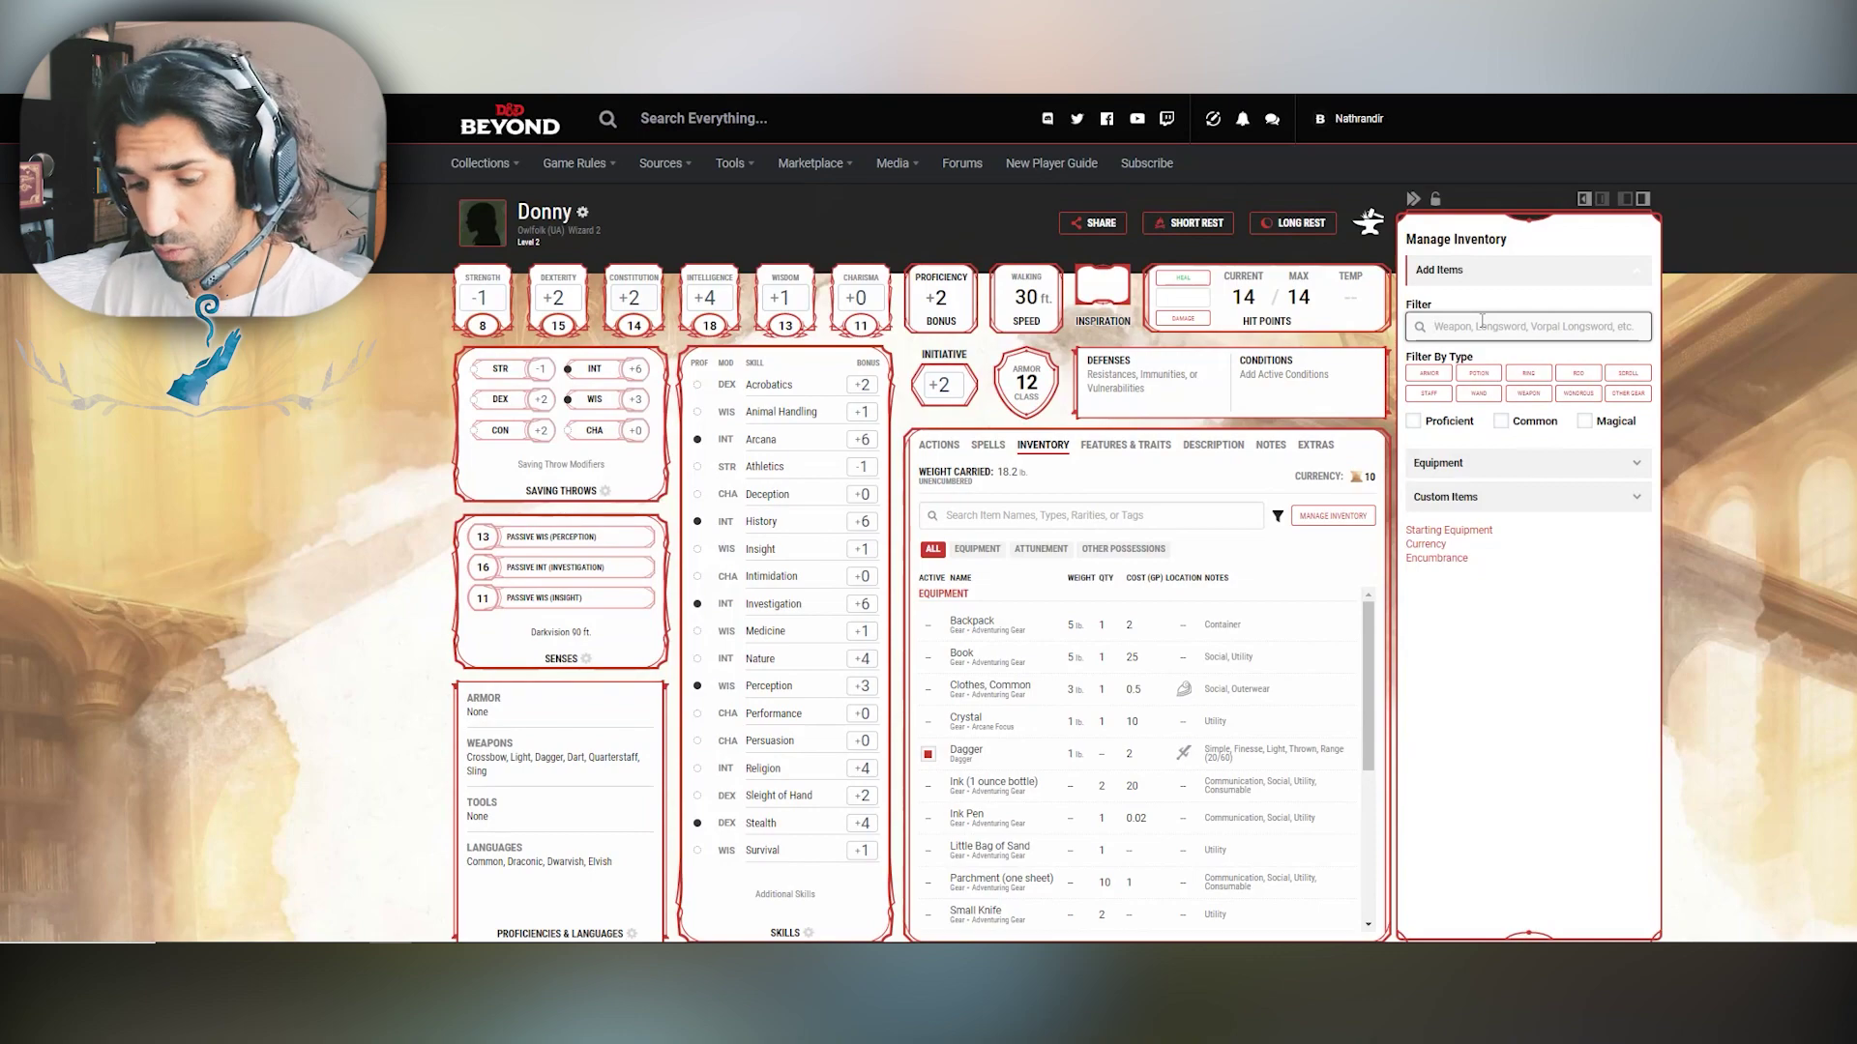
pyautogui.write('light')
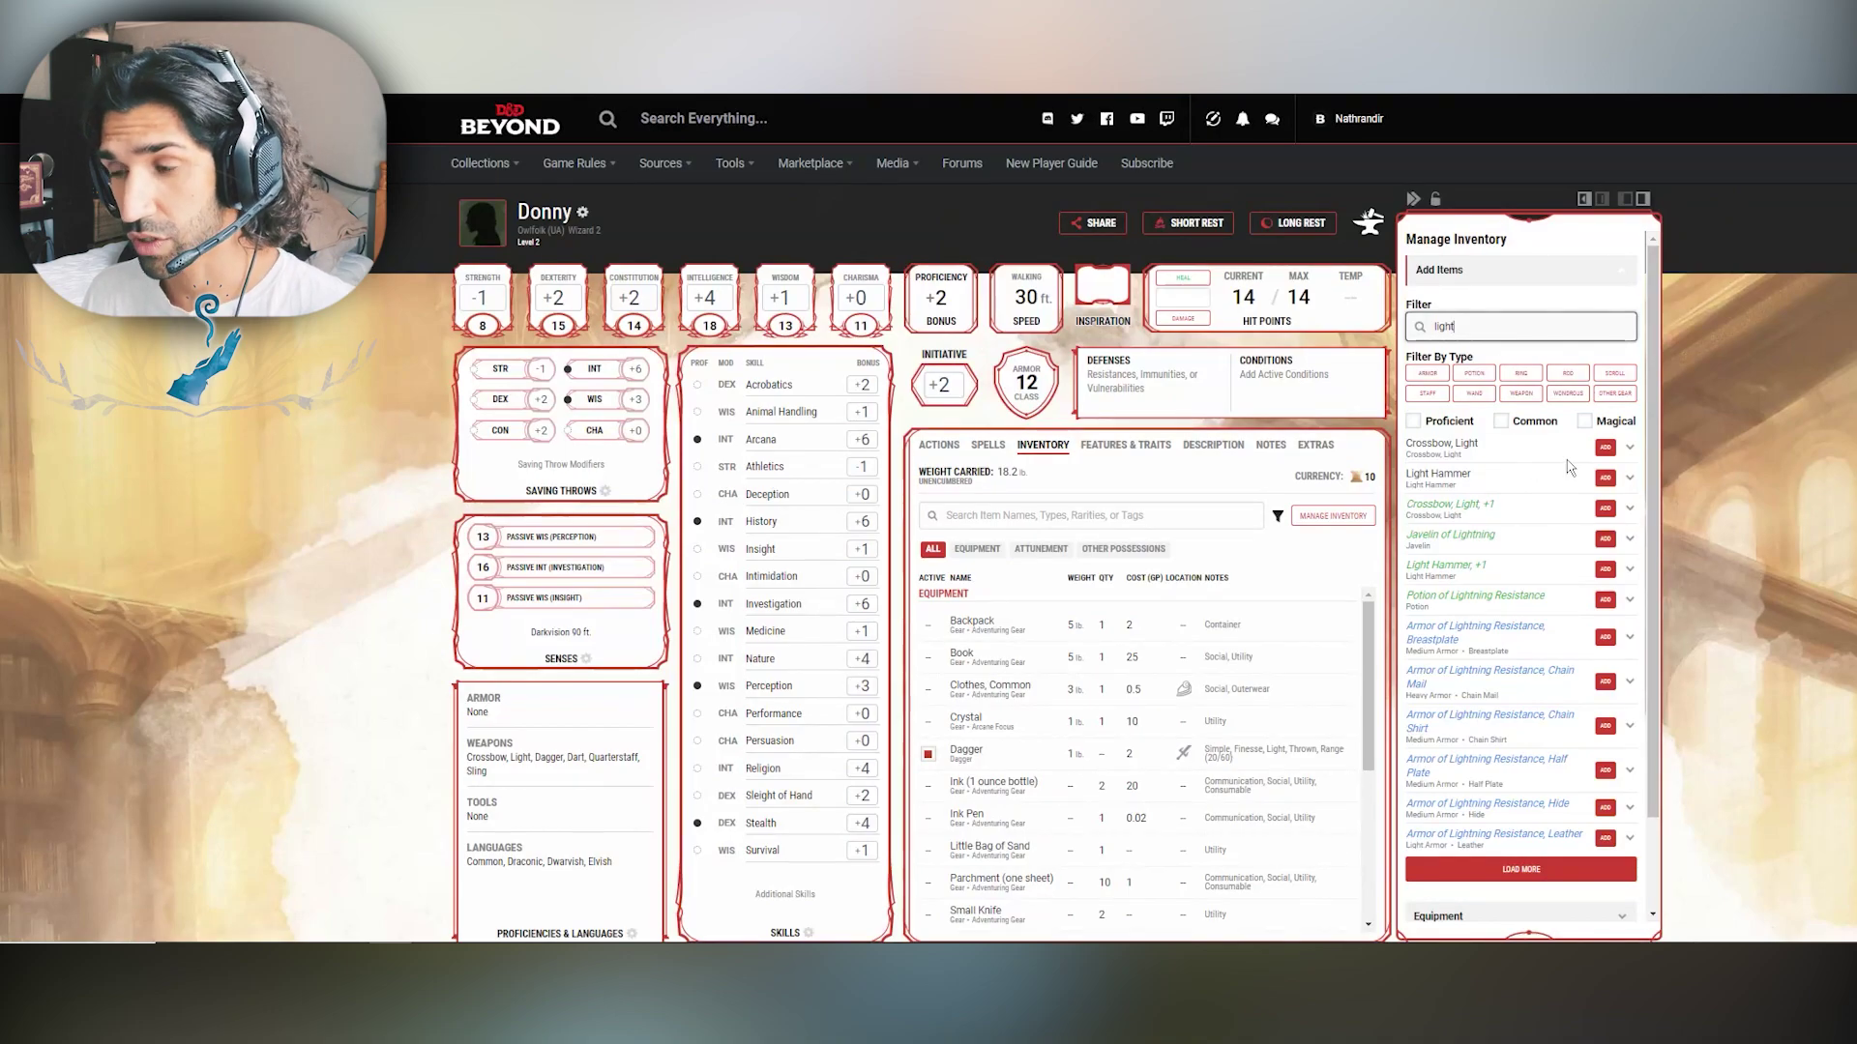
pyautogui.click(1605, 446)
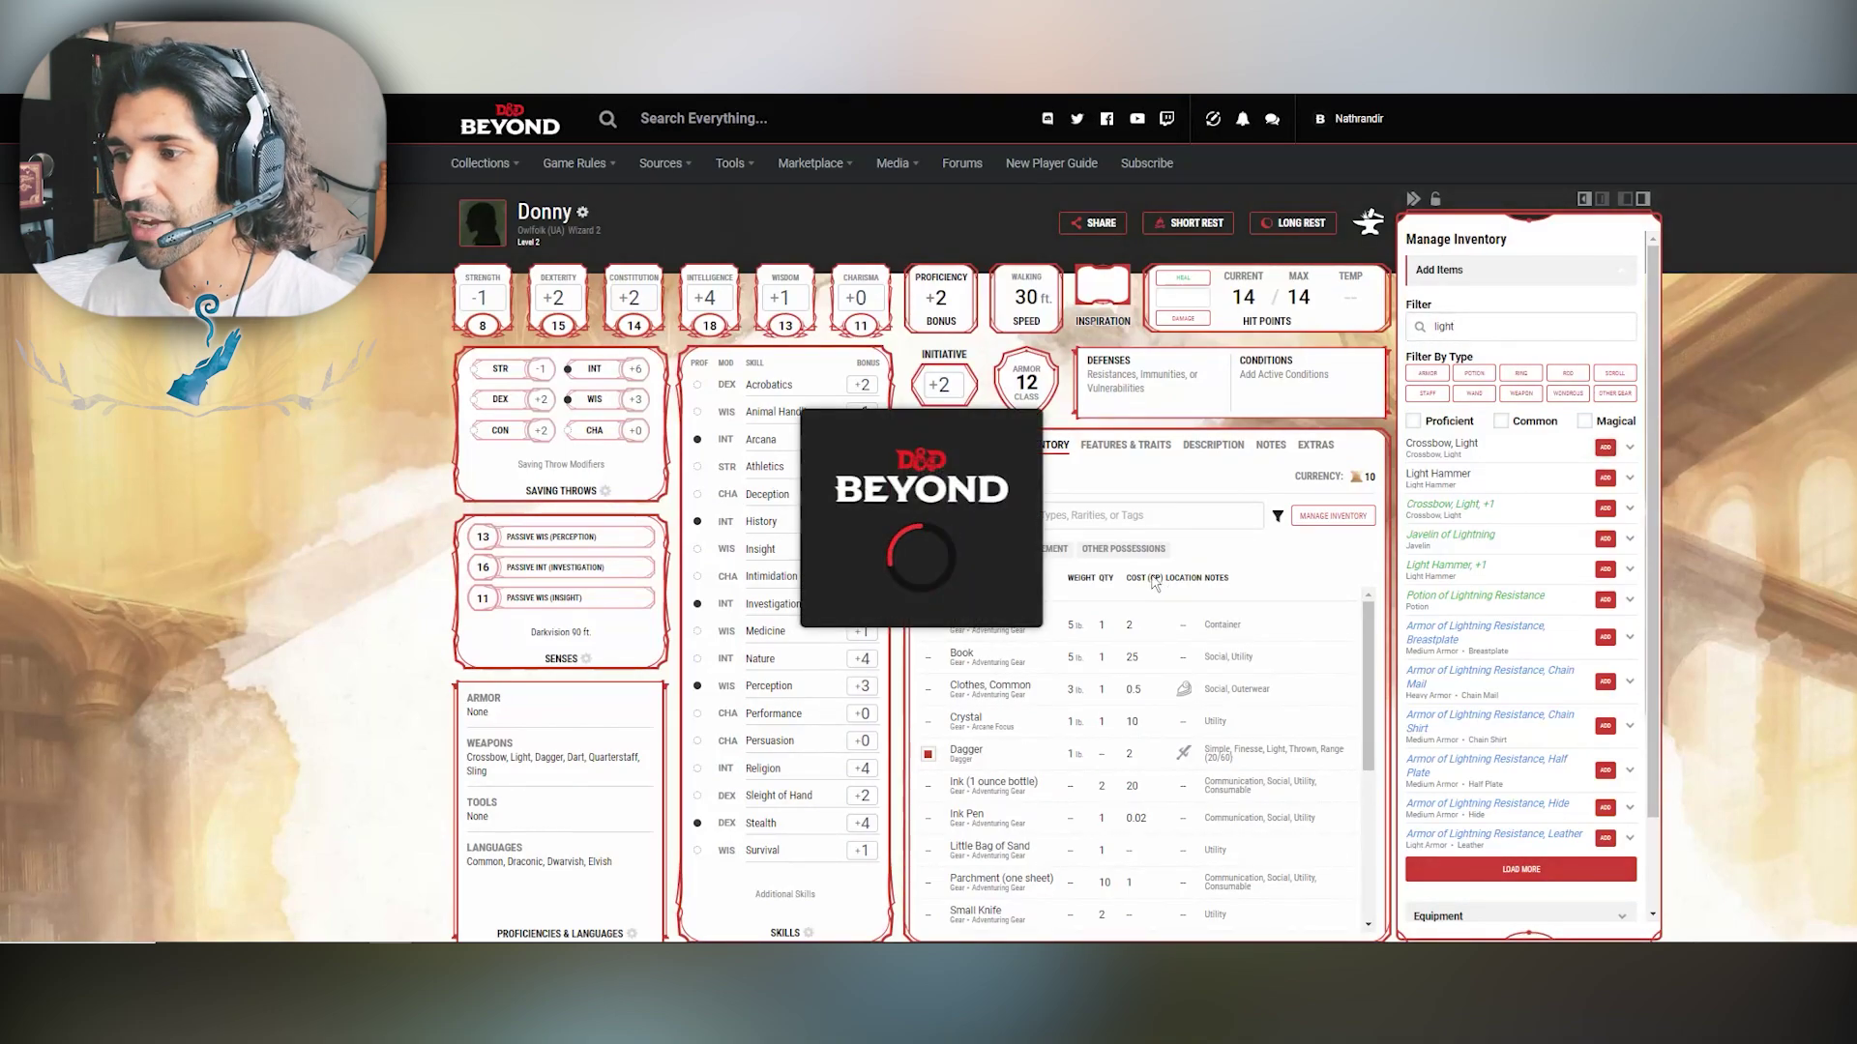
pyautogui.click(928, 721)
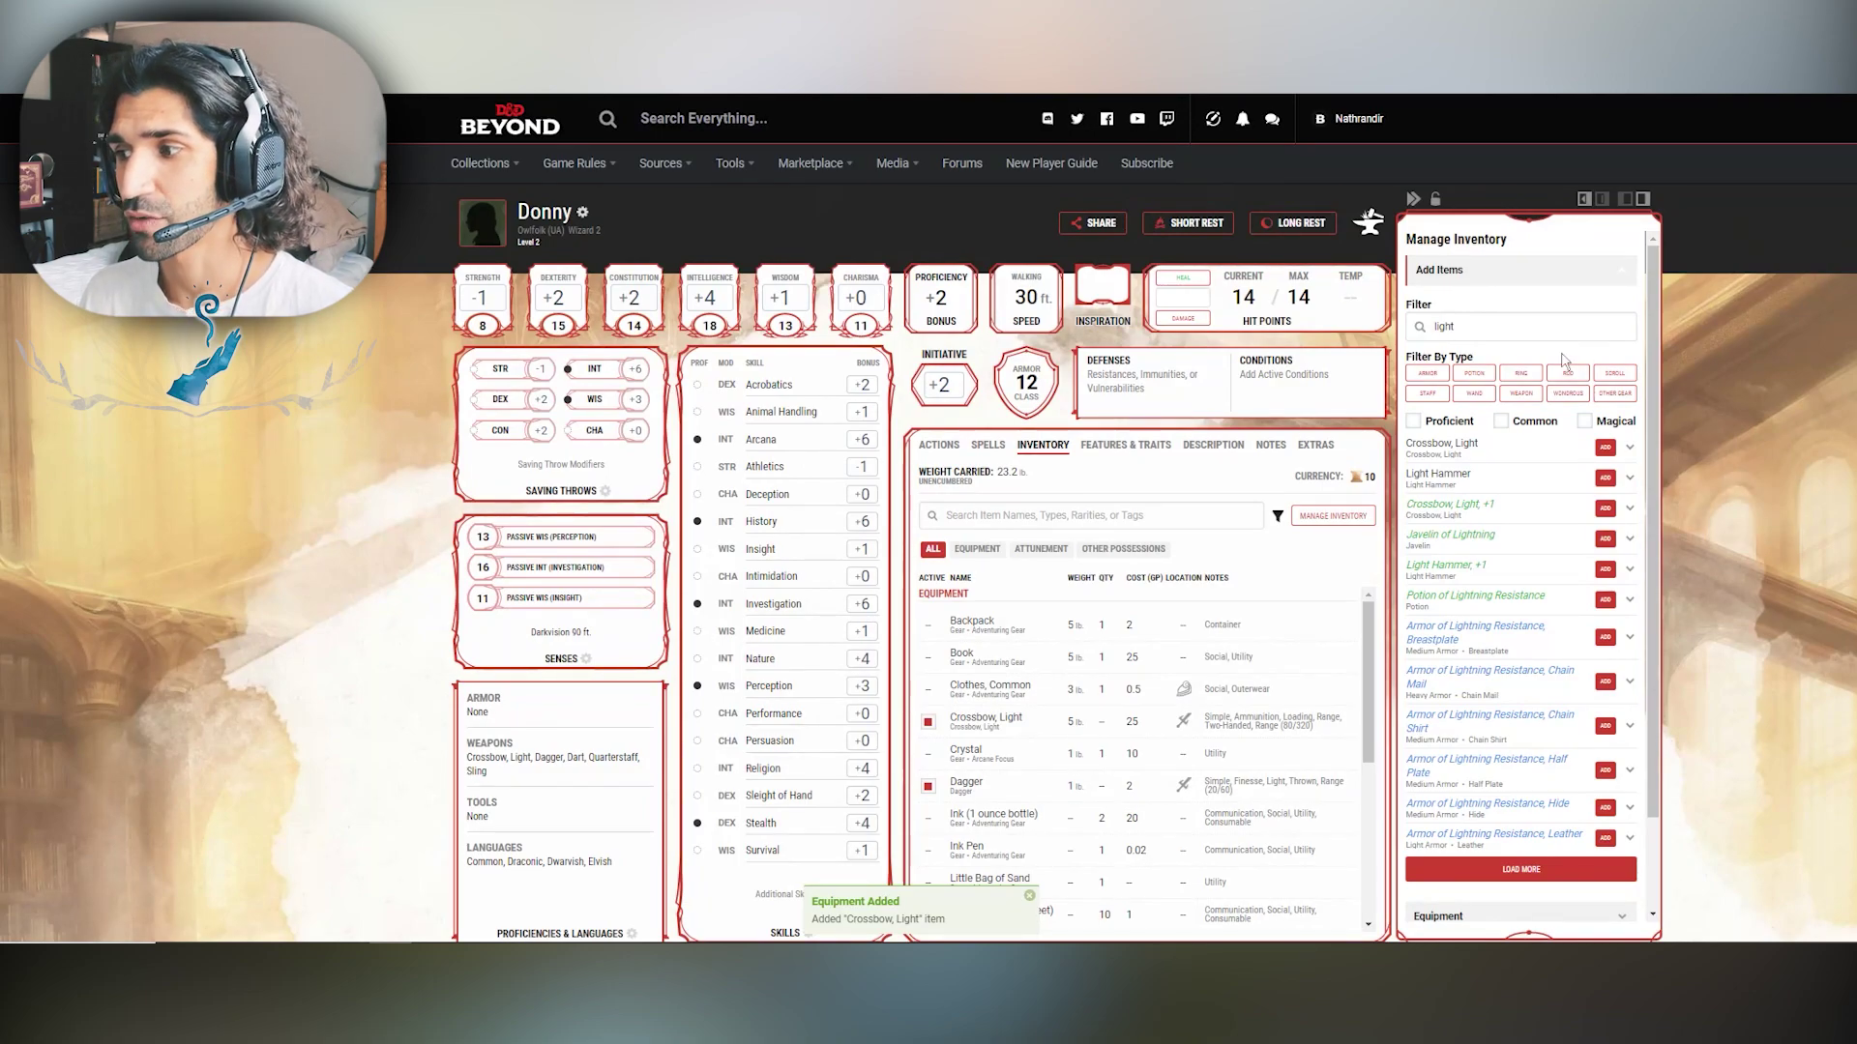
pyautogui.click(1380, 314)
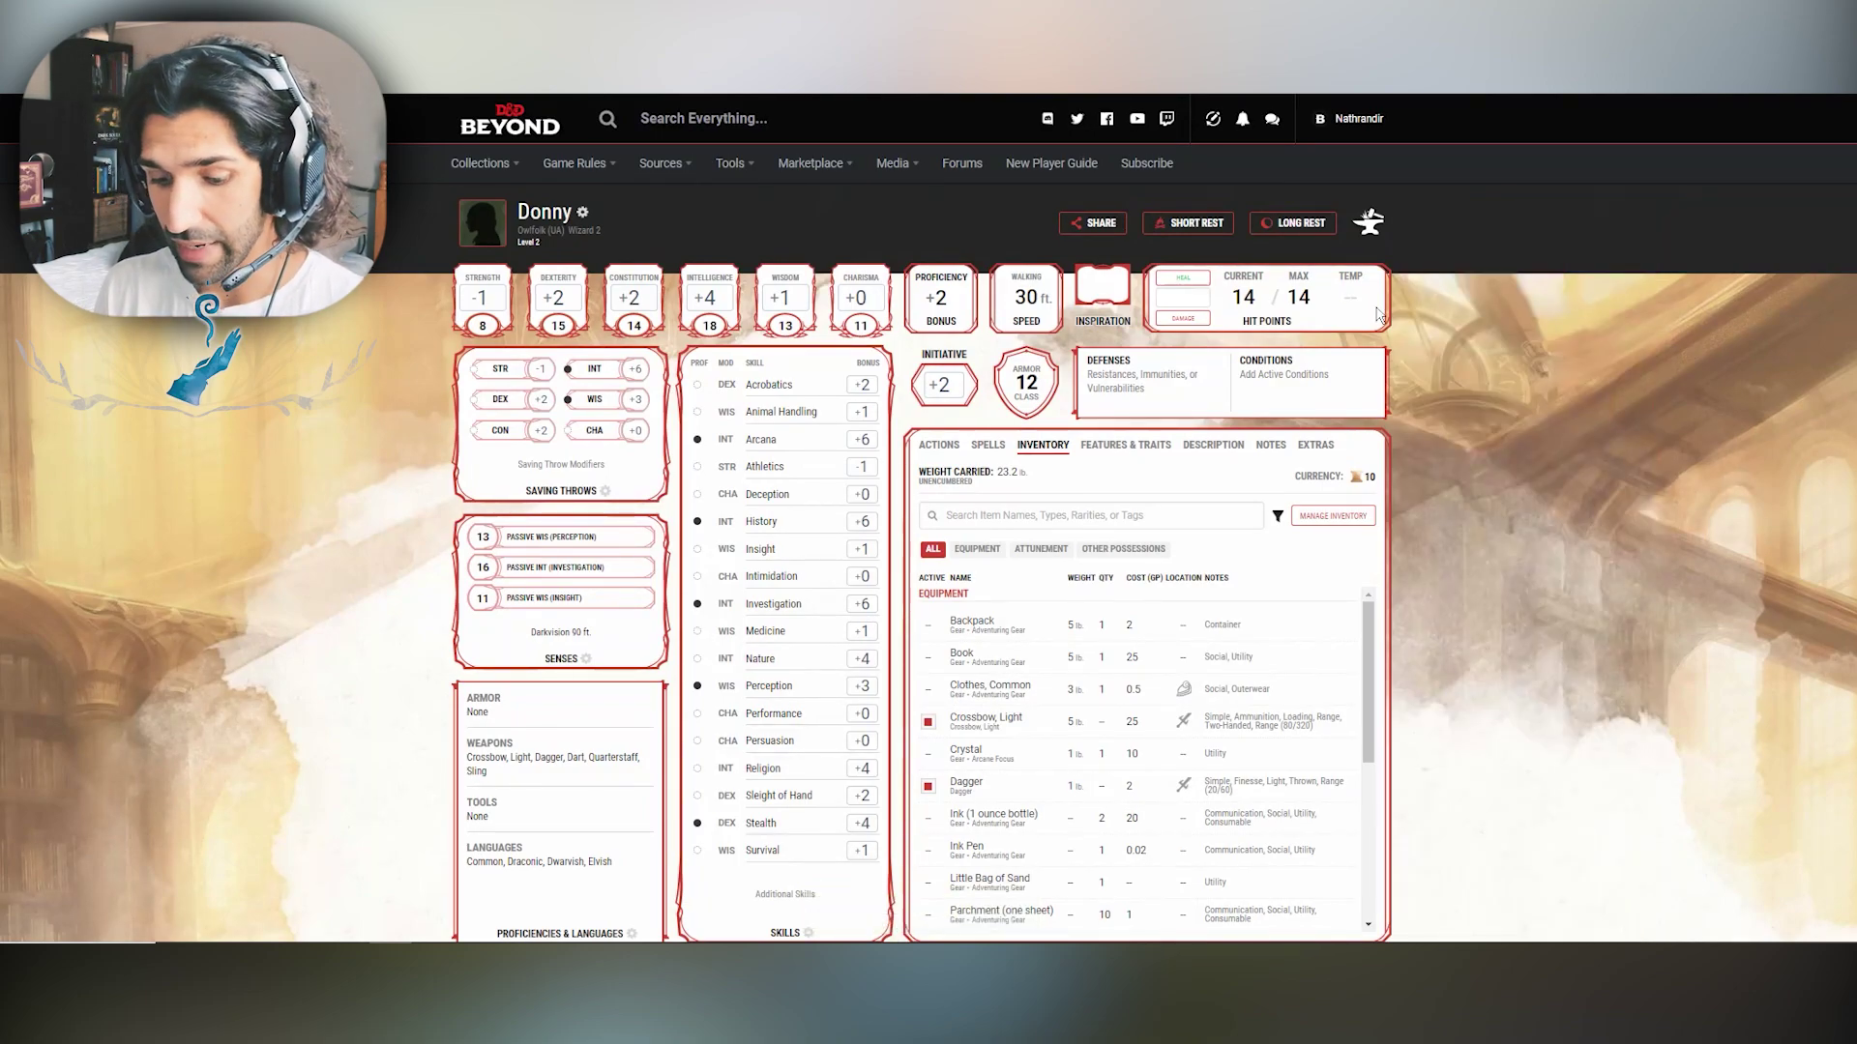
# Step: Filter the addable items for "bolt", add Crossbow Bolts to the inventory and return to the character's actions
pyautogui.click(1333, 516)
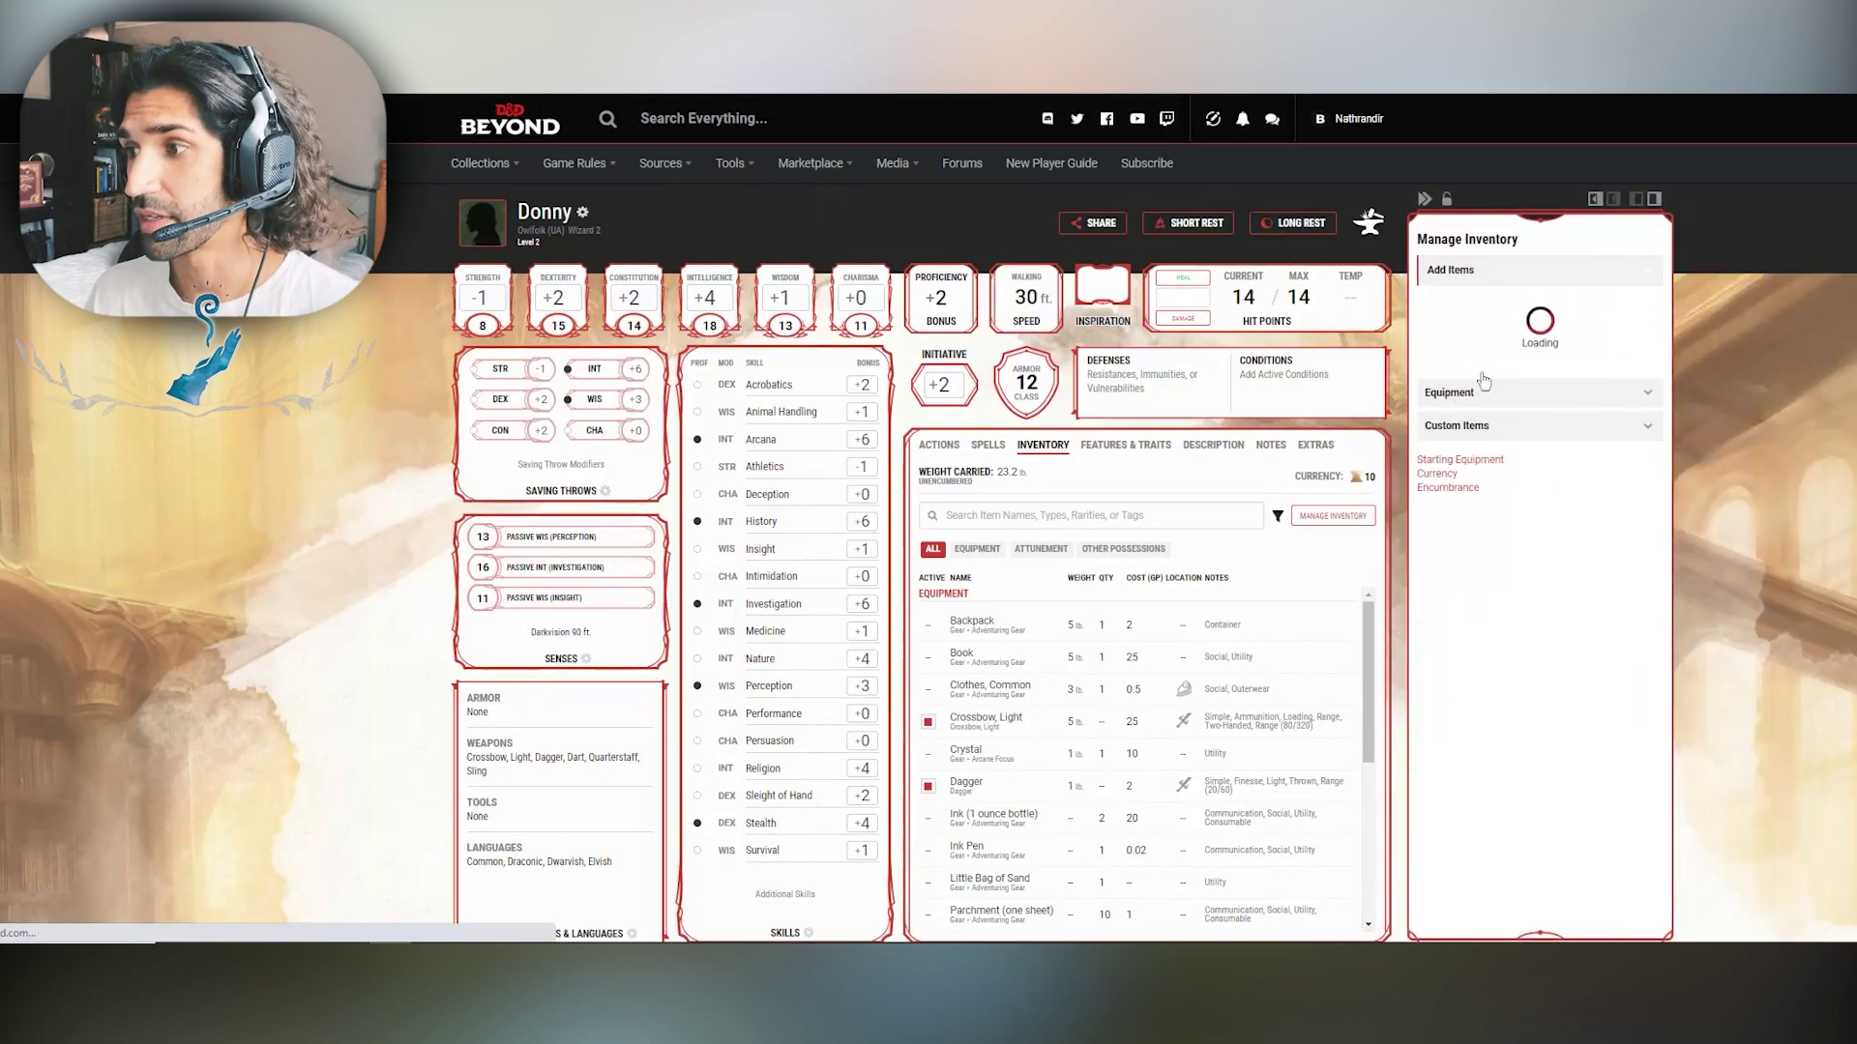
pyautogui.click(1486, 330)
pyautogui.write('bolt')
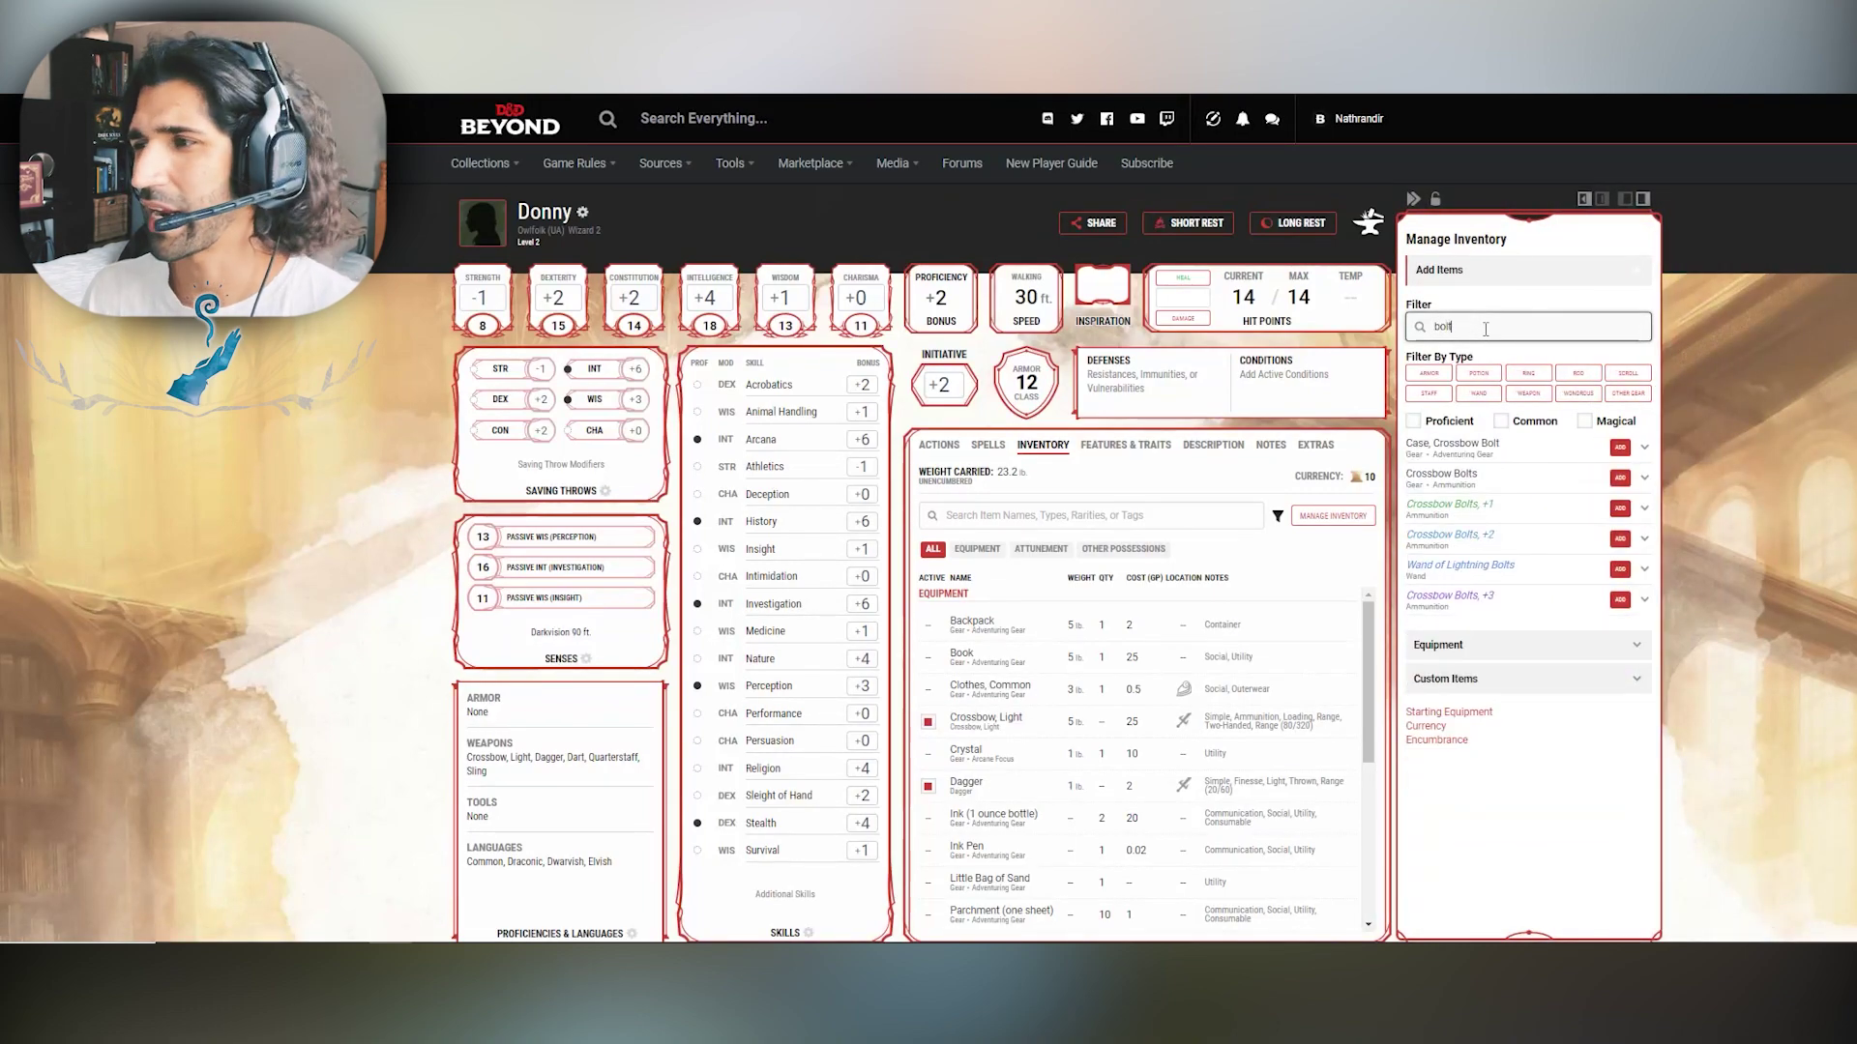
pyautogui.click(1620, 478)
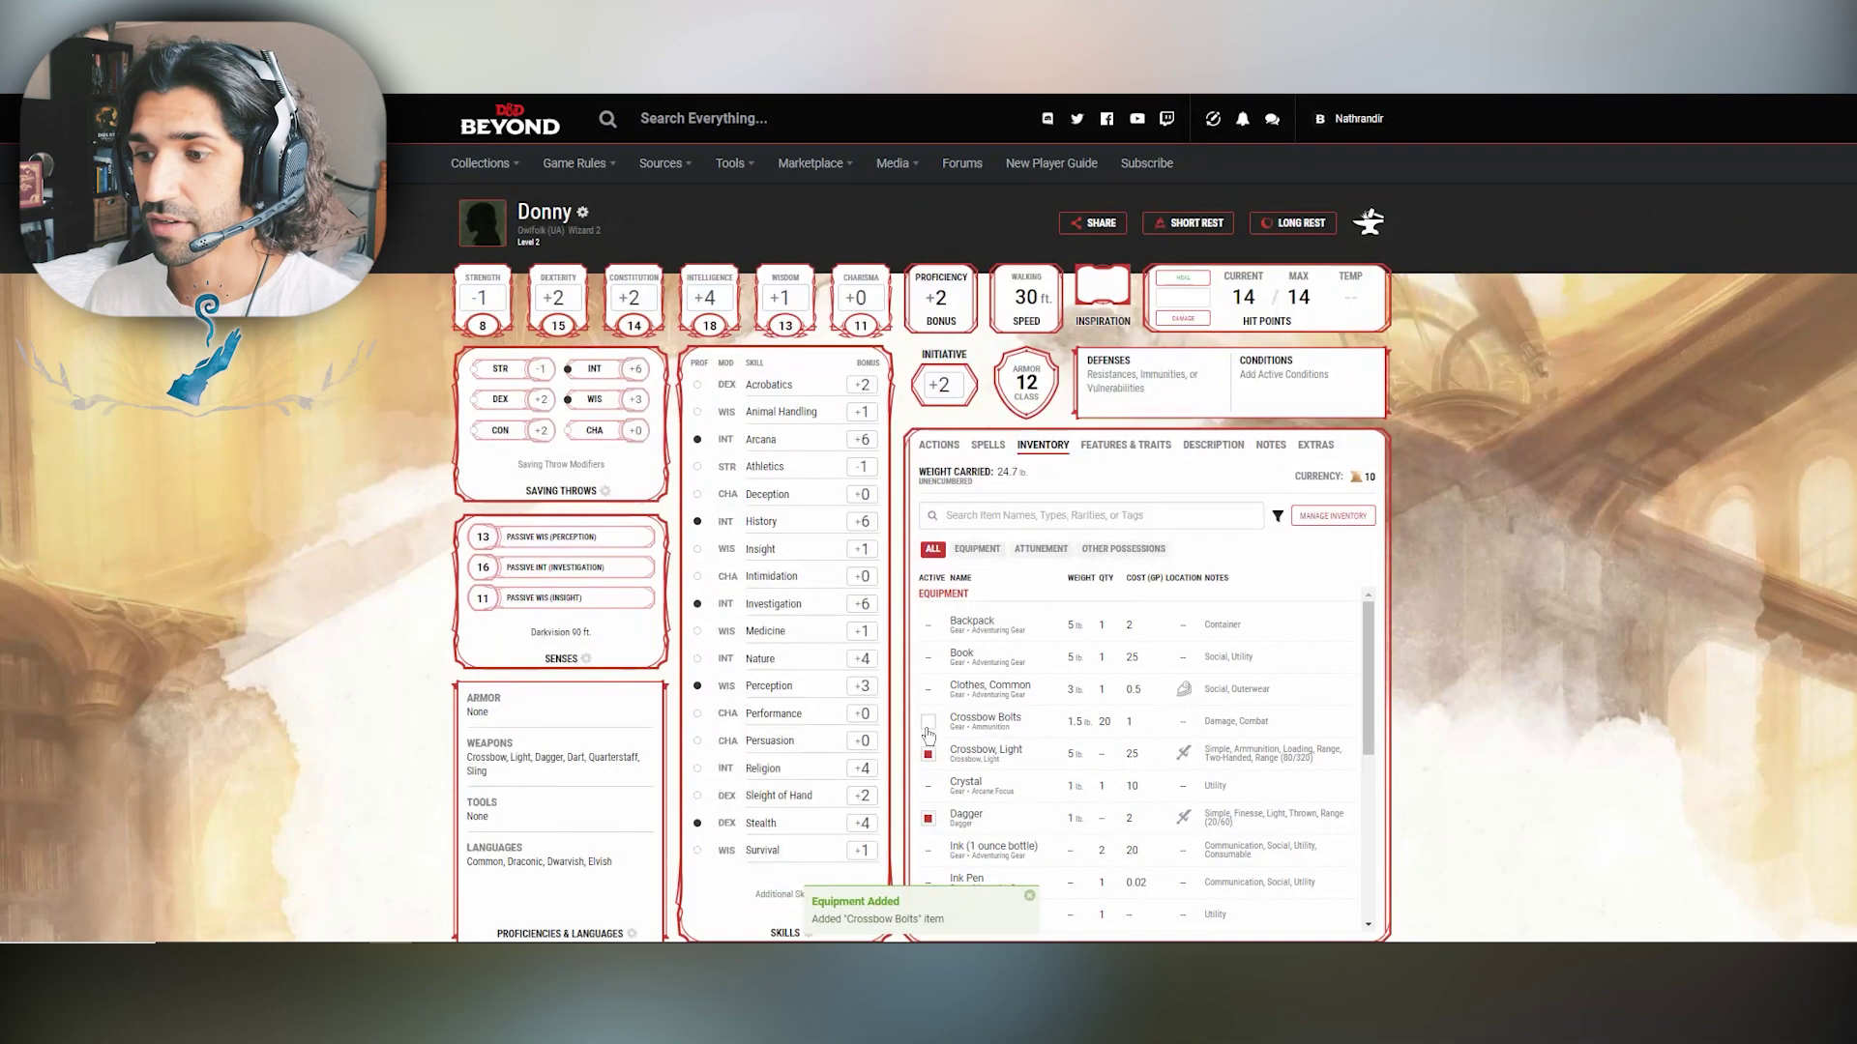
pyautogui.click(938, 446)
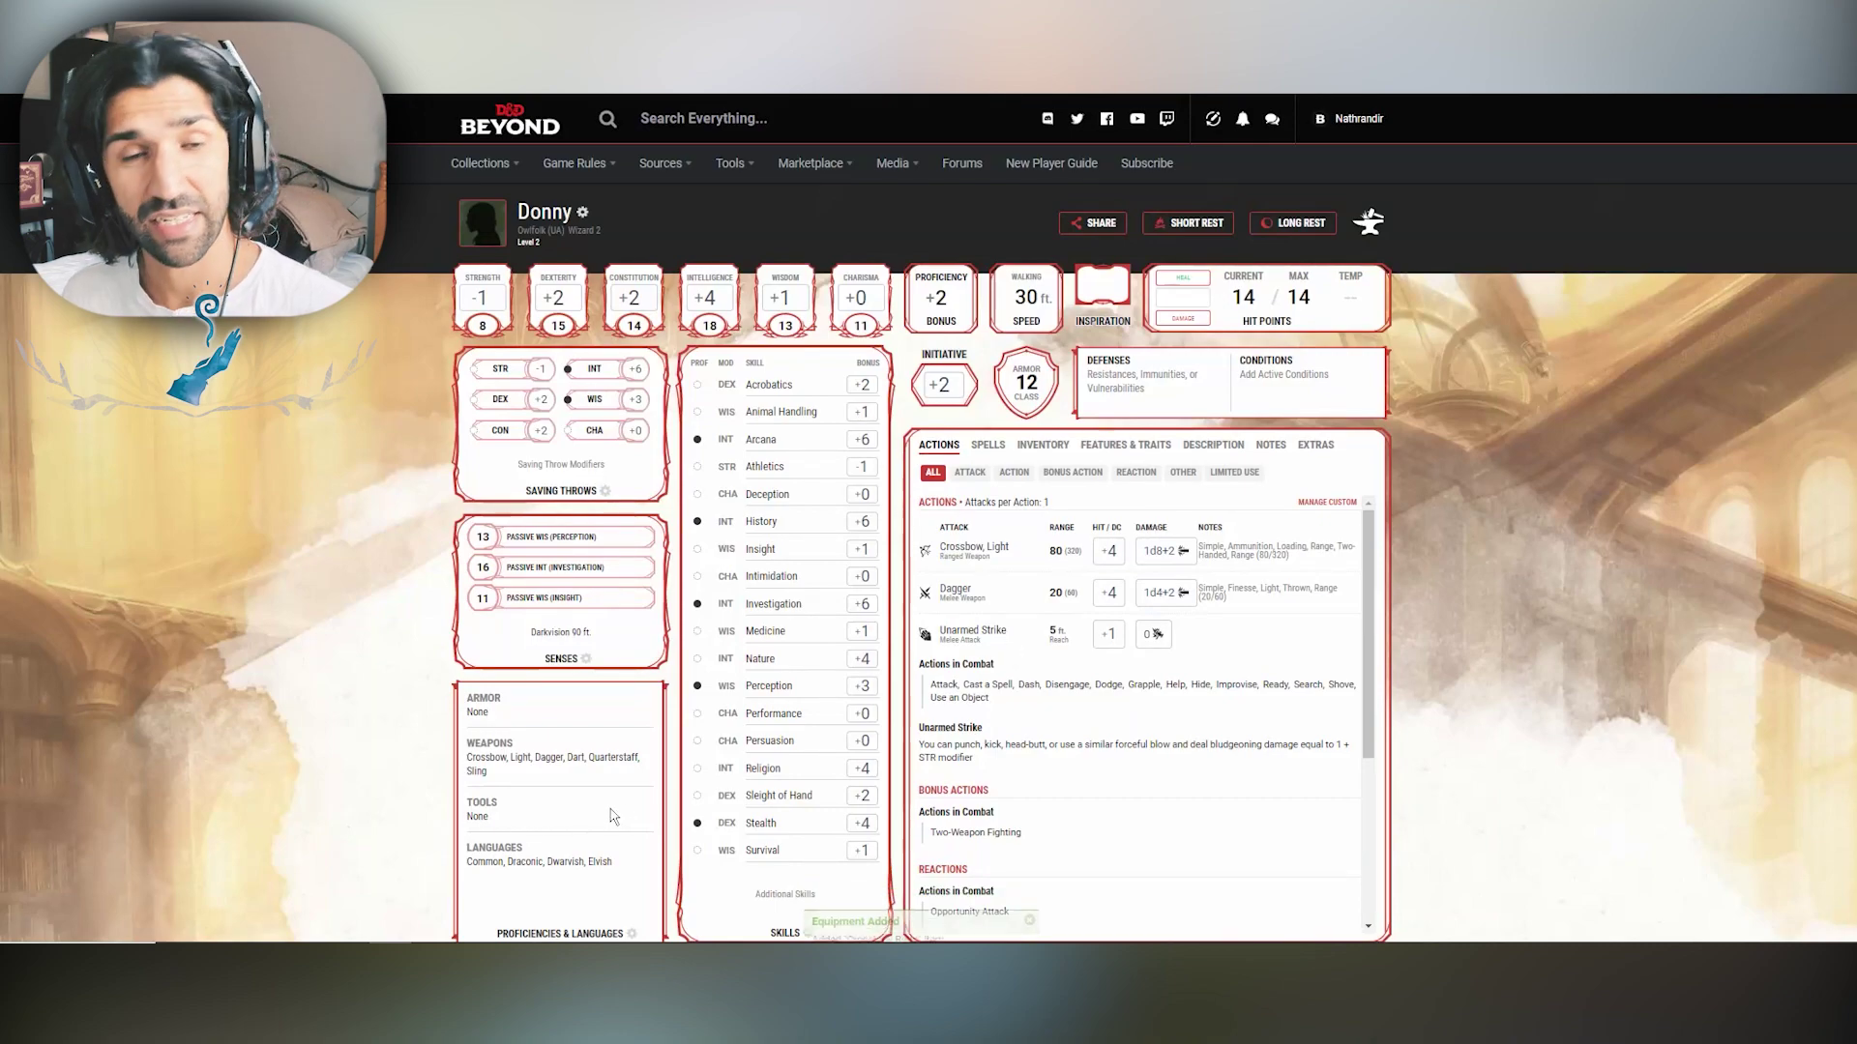
# Step: Open the character's spell management, expand the Wizard's addable spells and filter them to cantrips
pyautogui.click(991, 450)
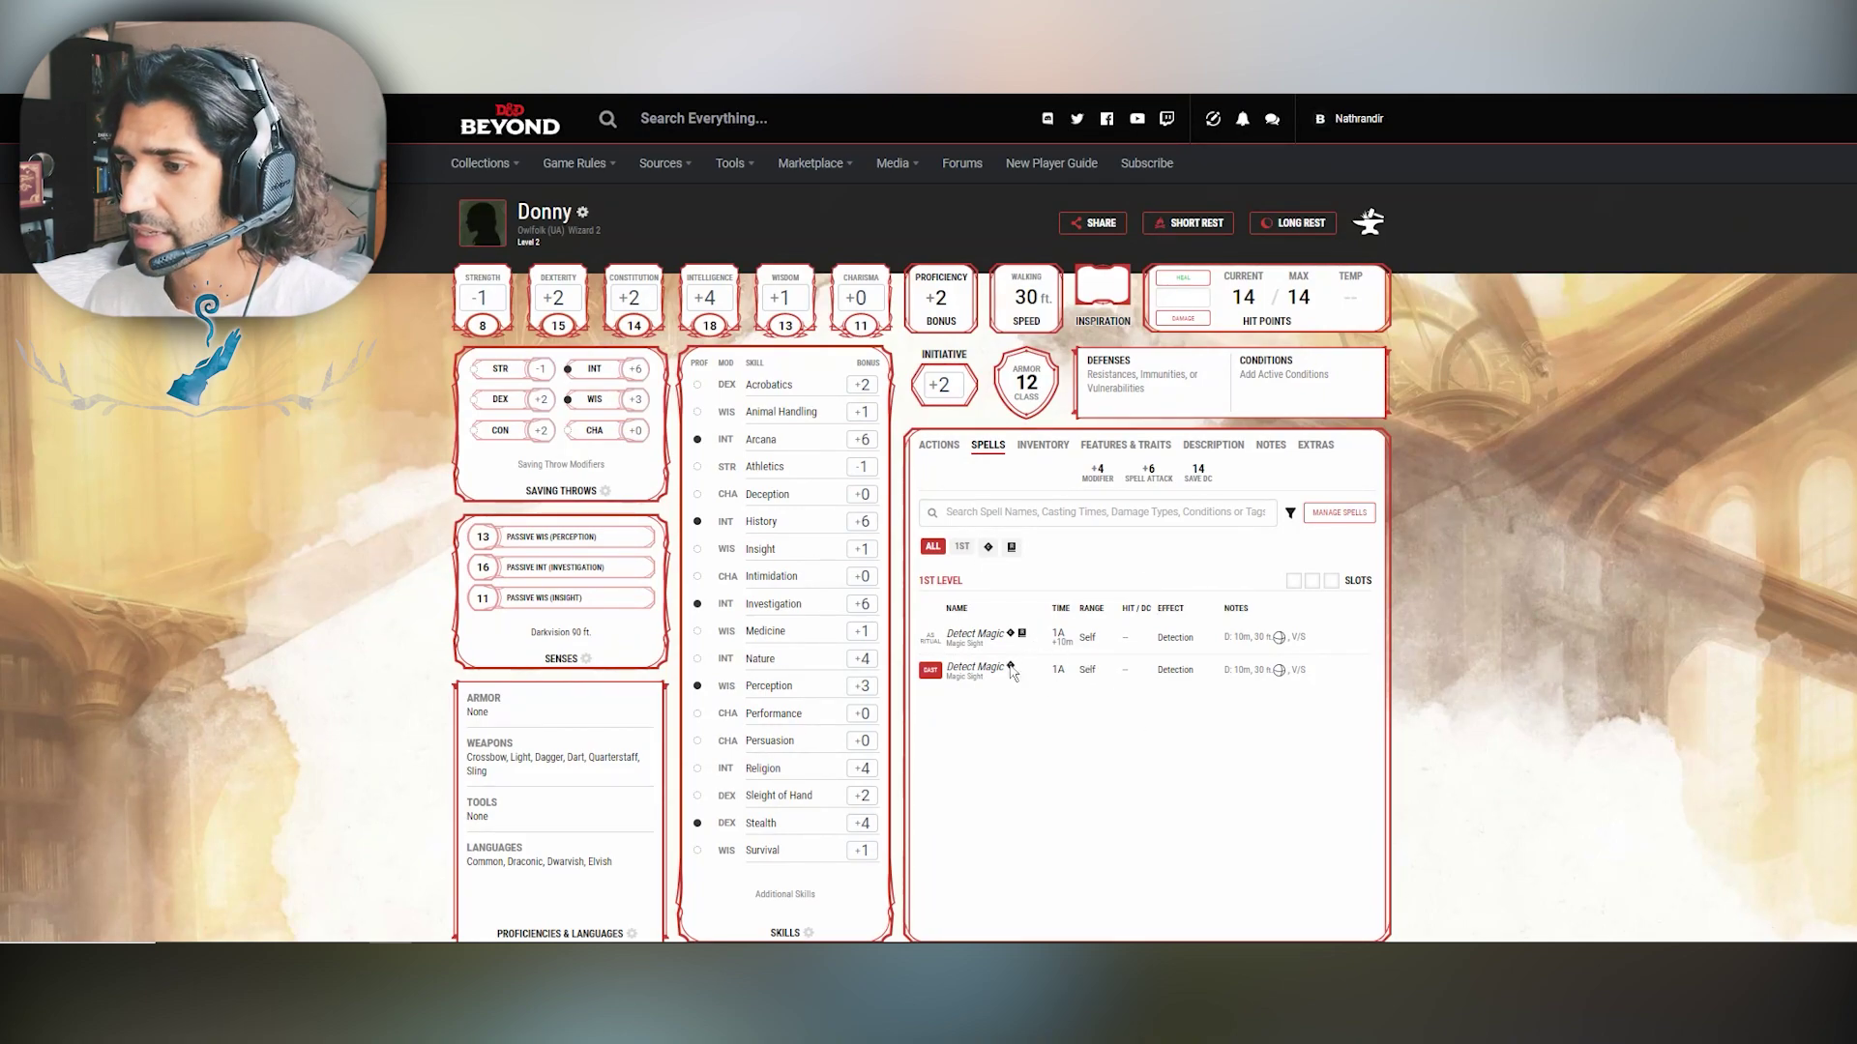
pyautogui.click(1343, 519)
pyautogui.click(1529, 335)
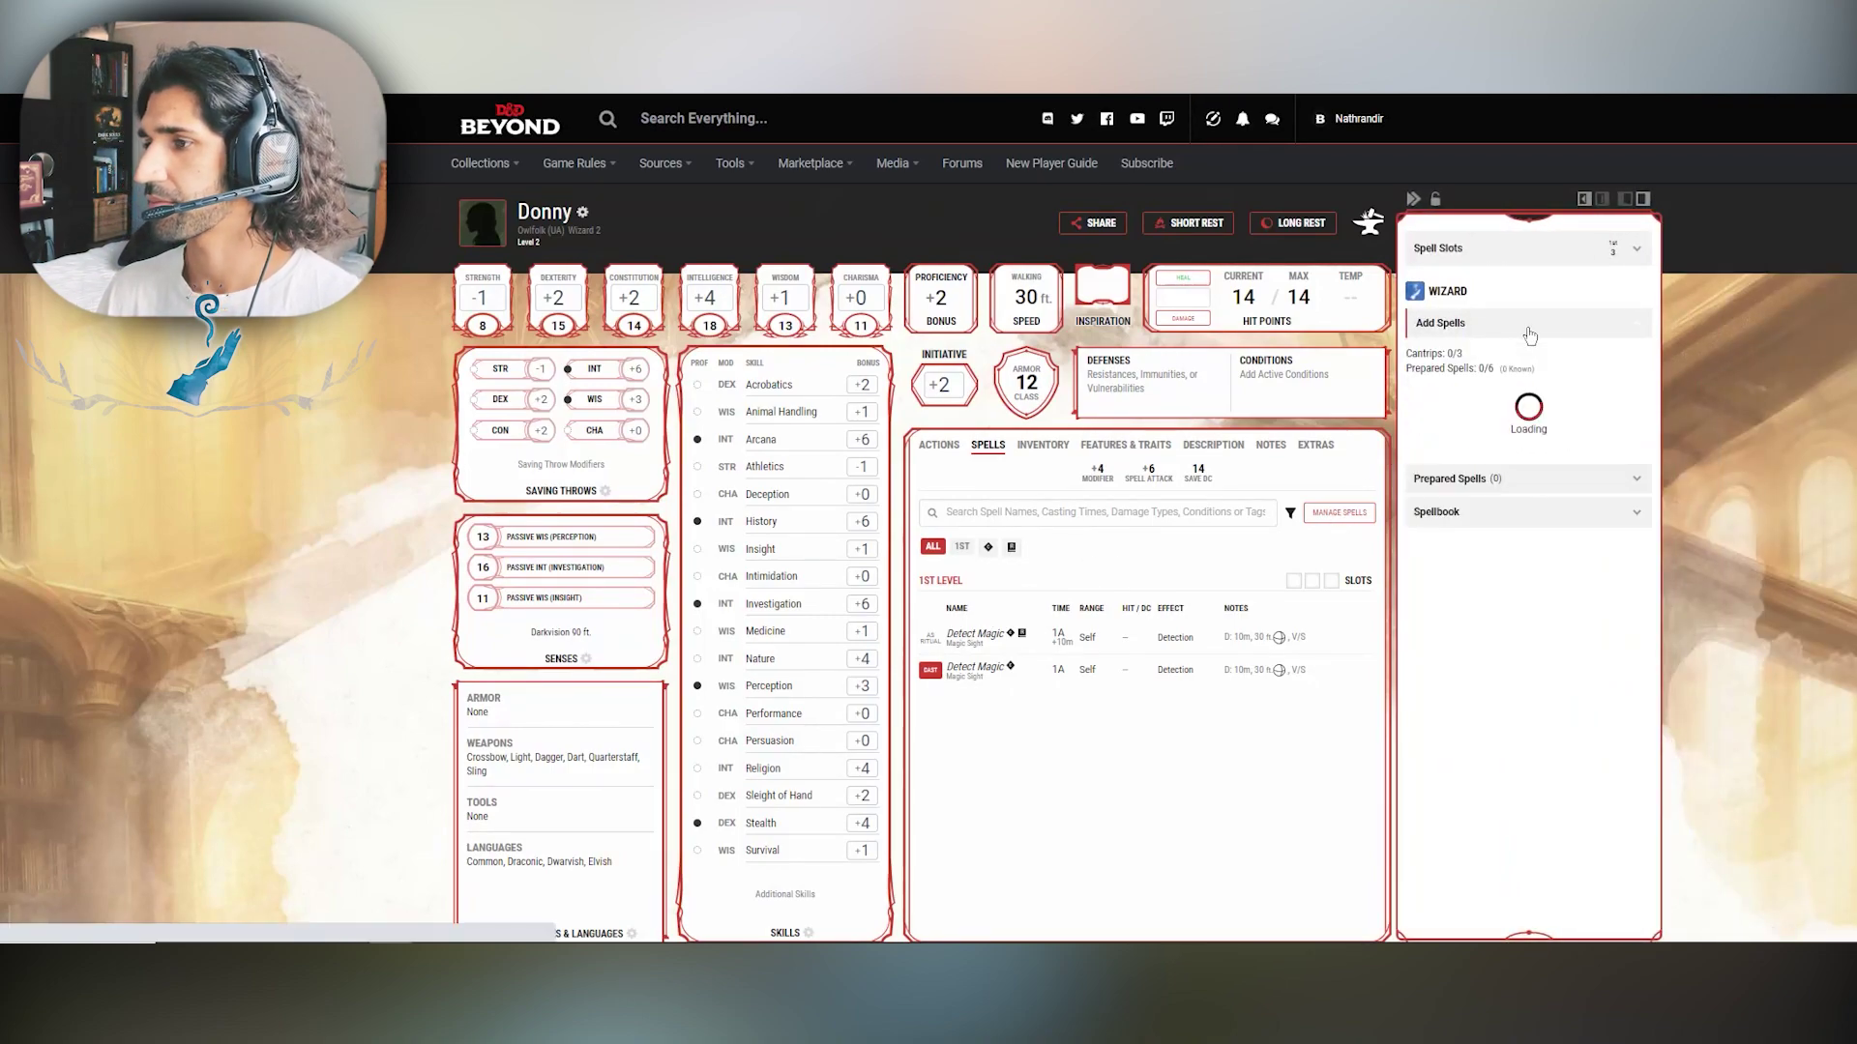
pyautogui.click(1529, 334)
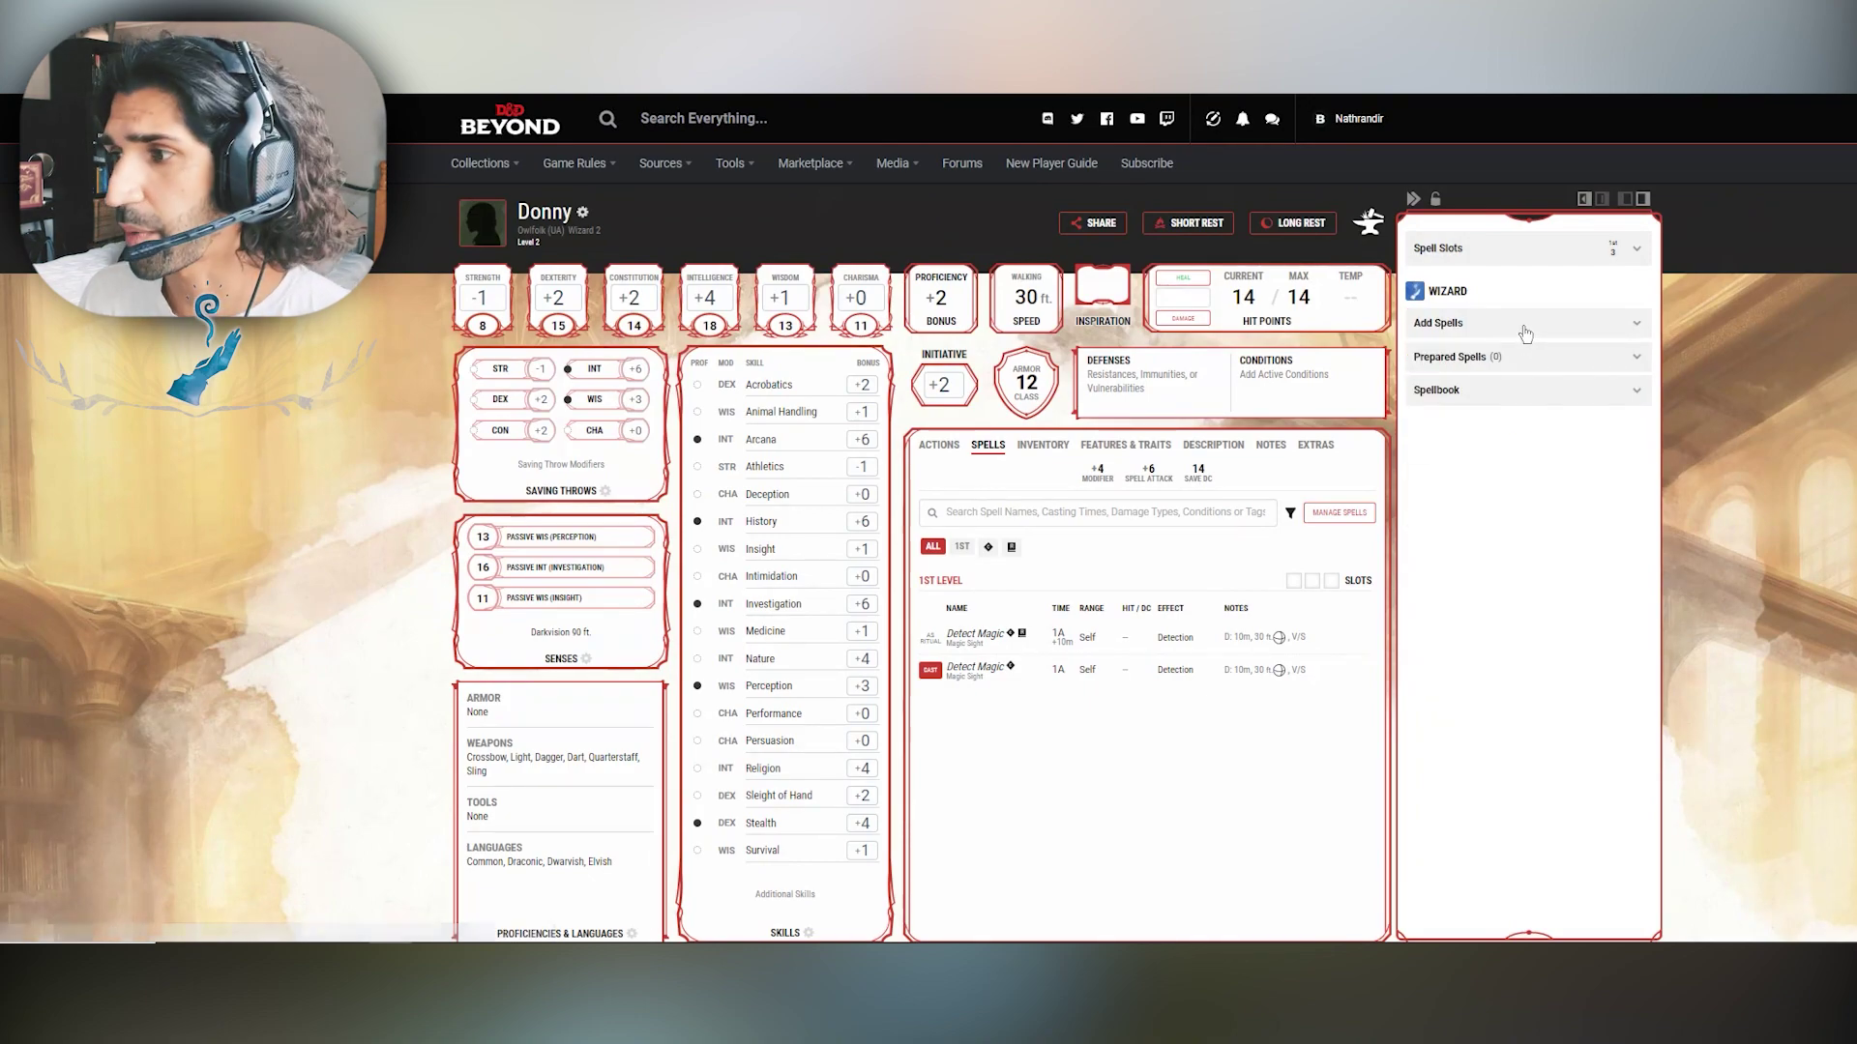
pyautogui.click(1526, 335)
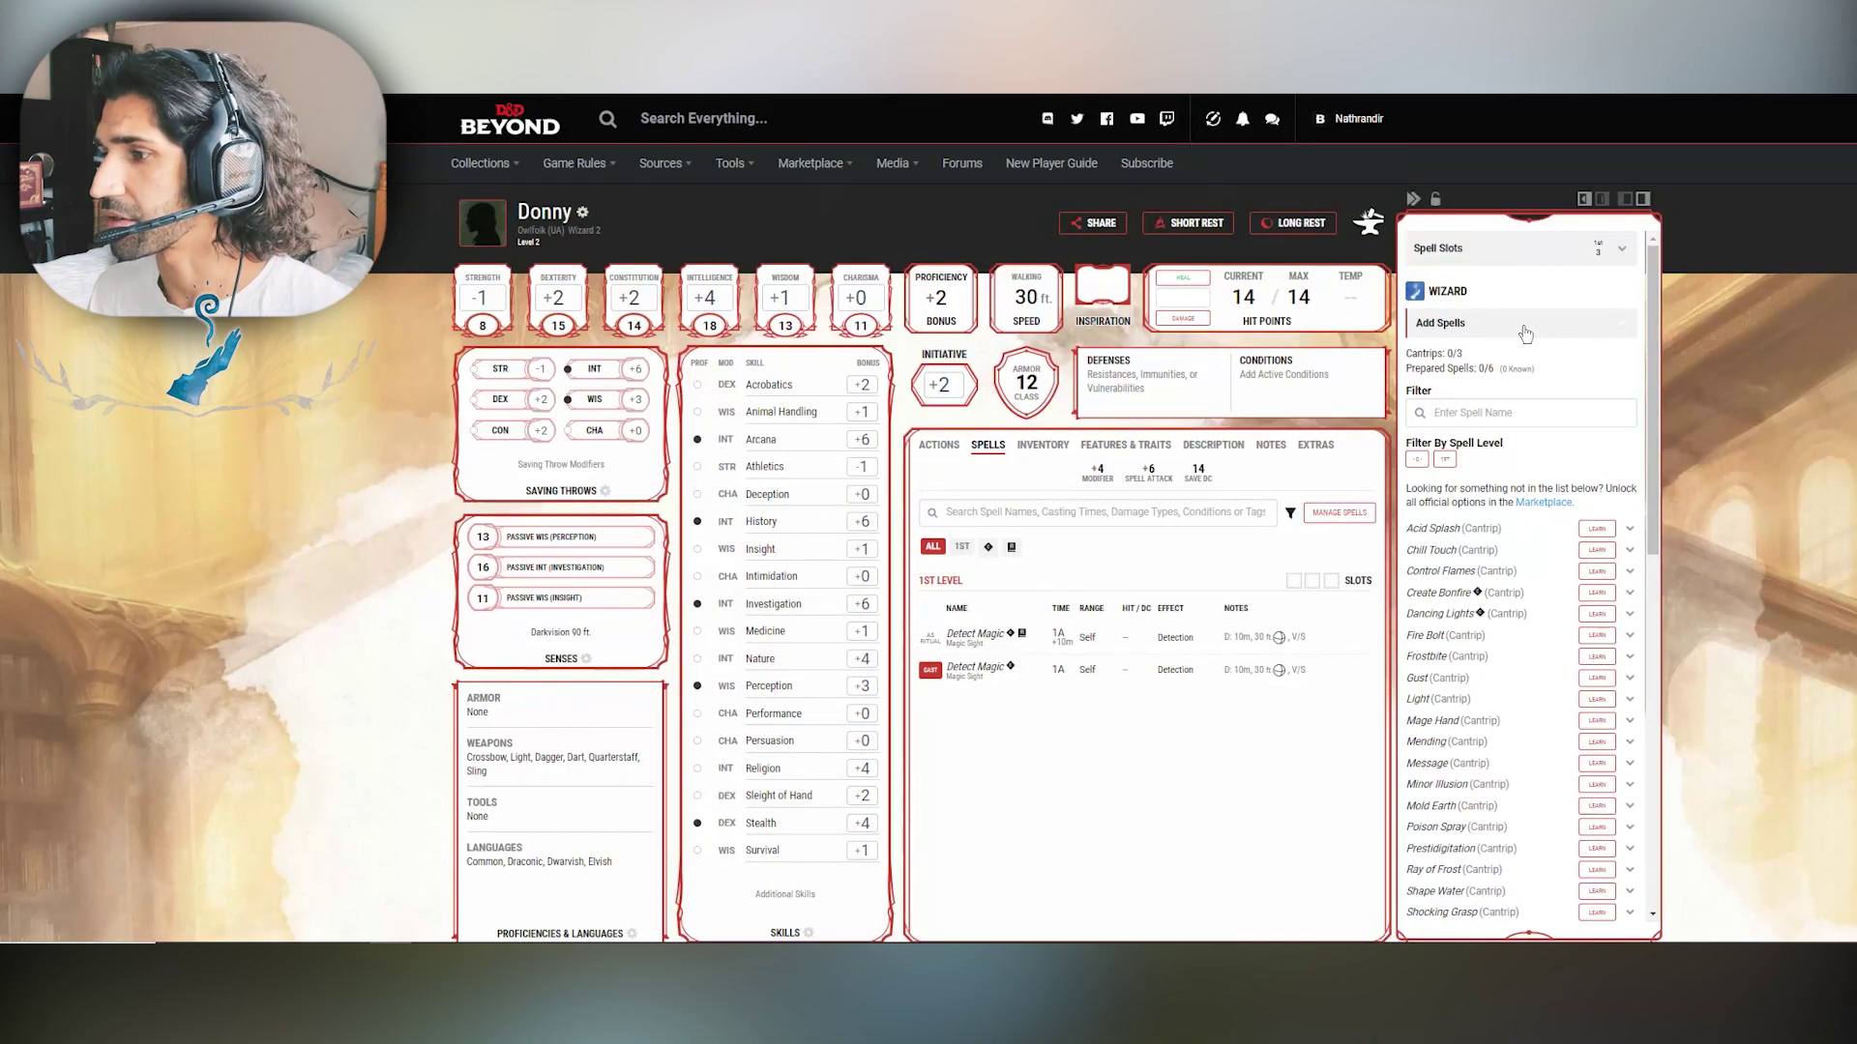
pyautogui.click(1417, 461)
pyautogui.moveTo(1444, 354); pyautogui.dragTo(1470, 362)
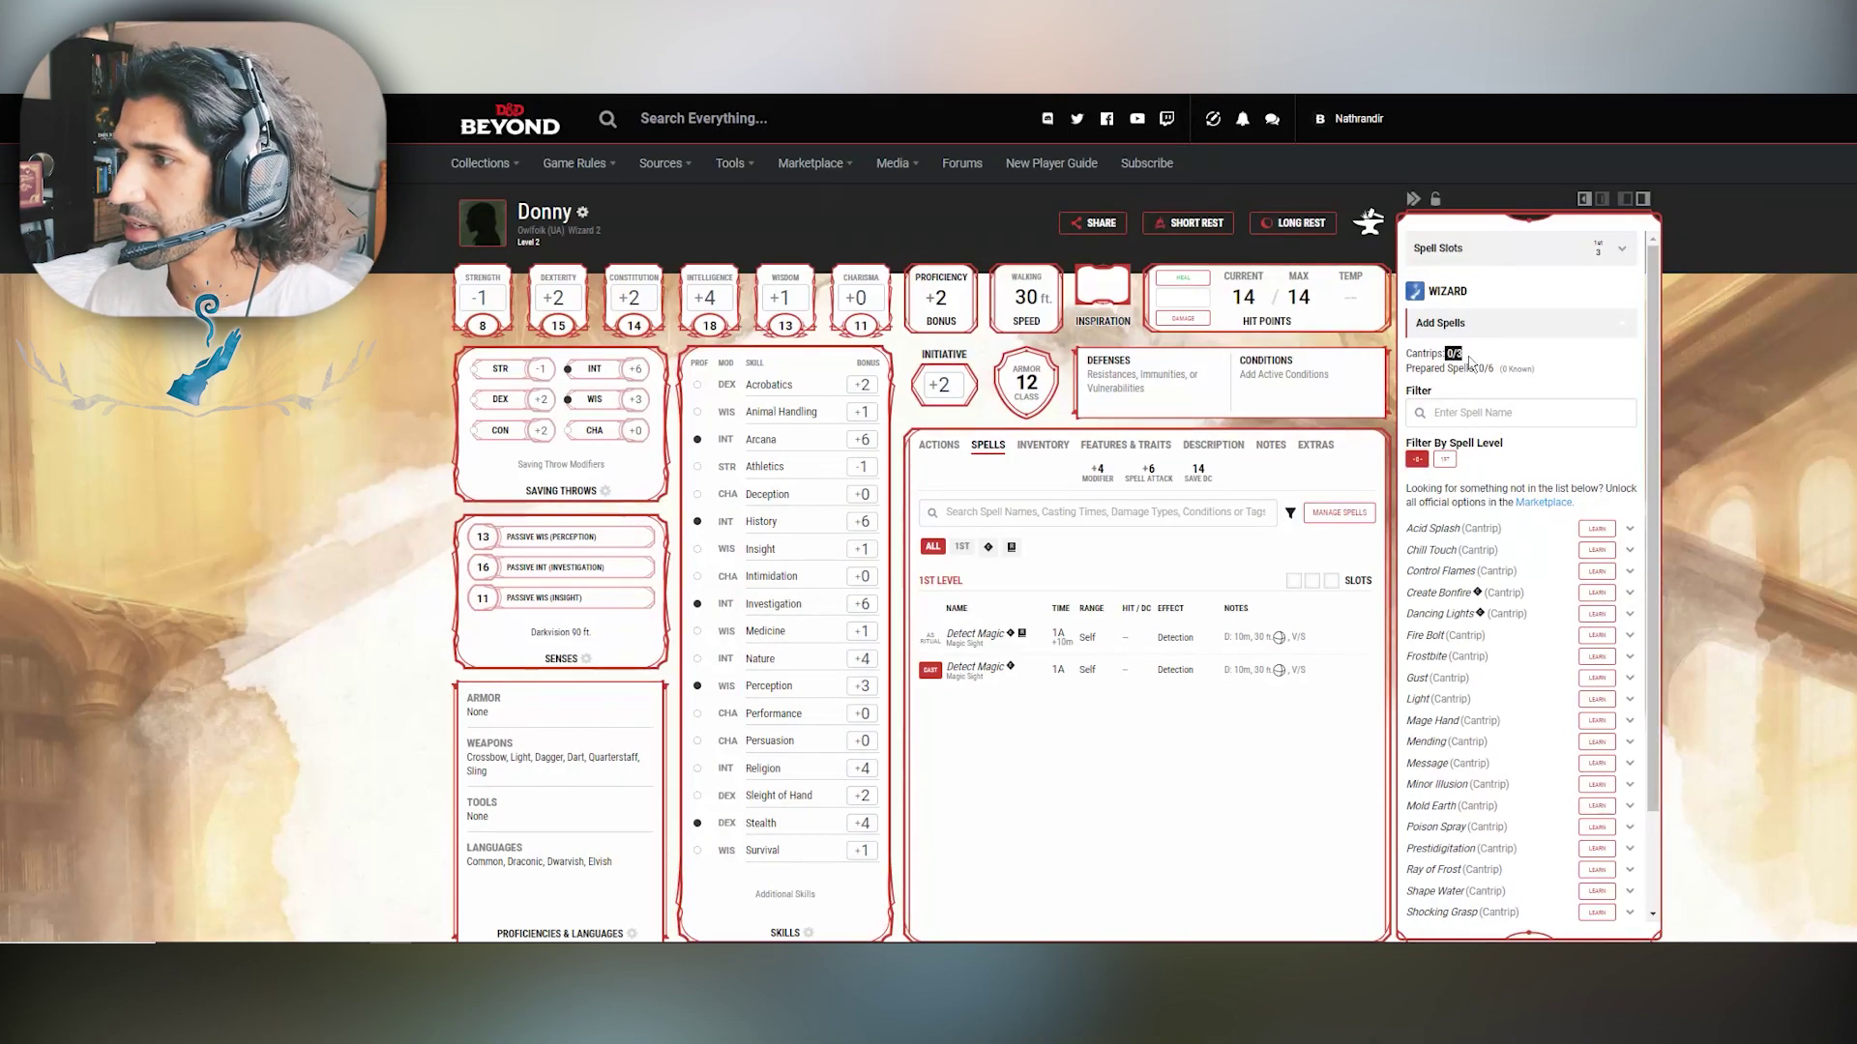
pyautogui.click(1561, 471)
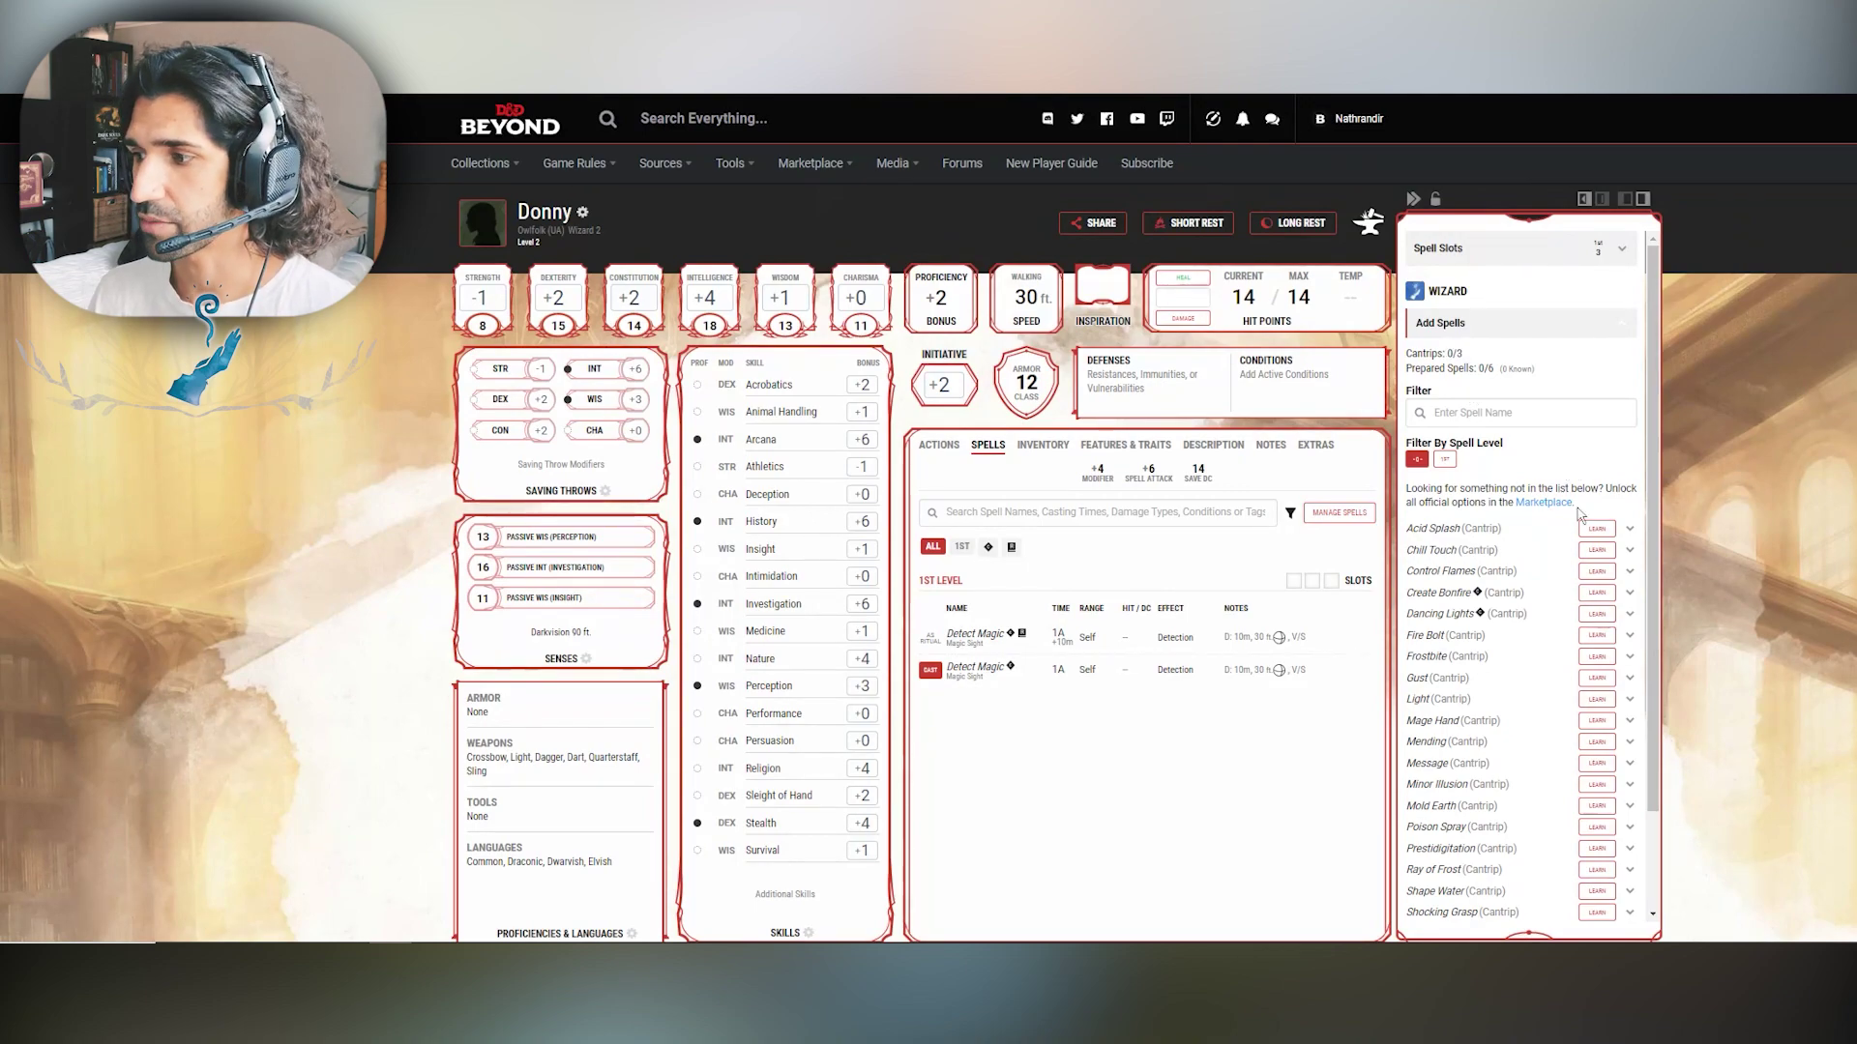
# Step: Learn the Fire Bolt and Frostbite cantrips for the Wizard
pyautogui.scroll(-2, 1586, 505)
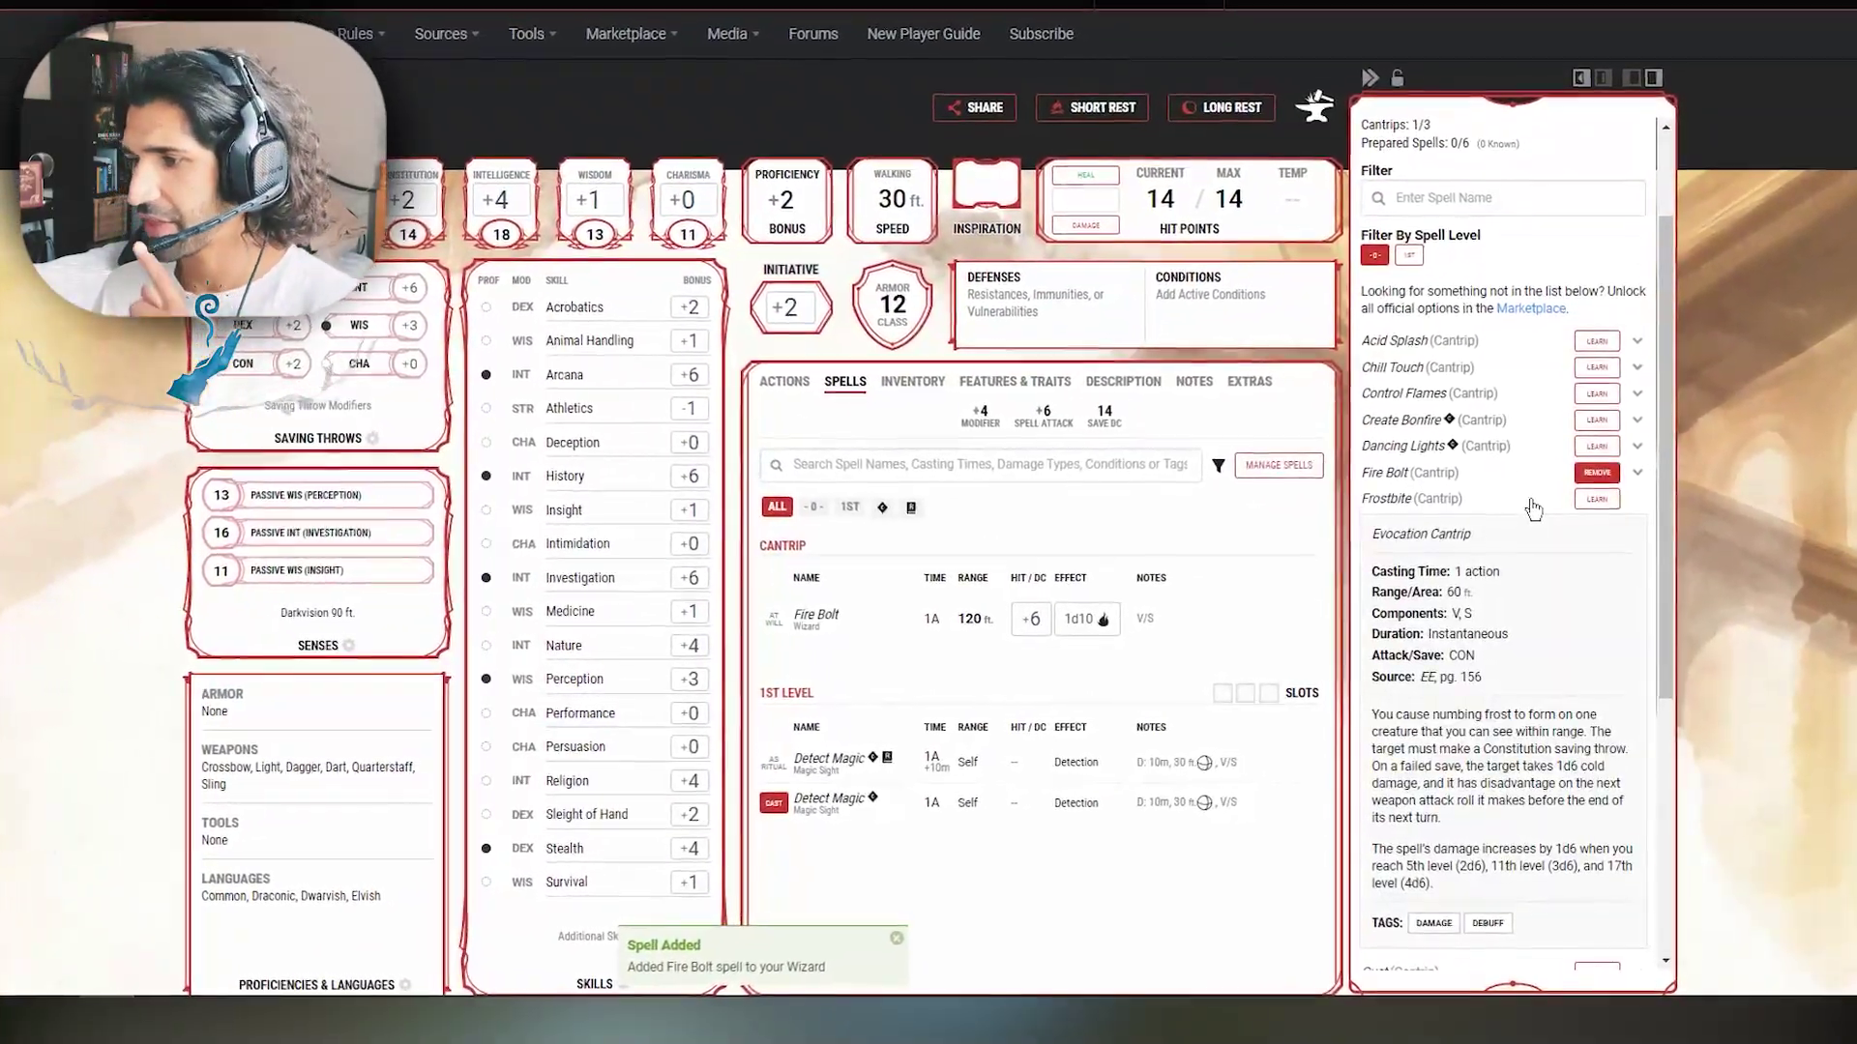
pyautogui.click(1527, 486)
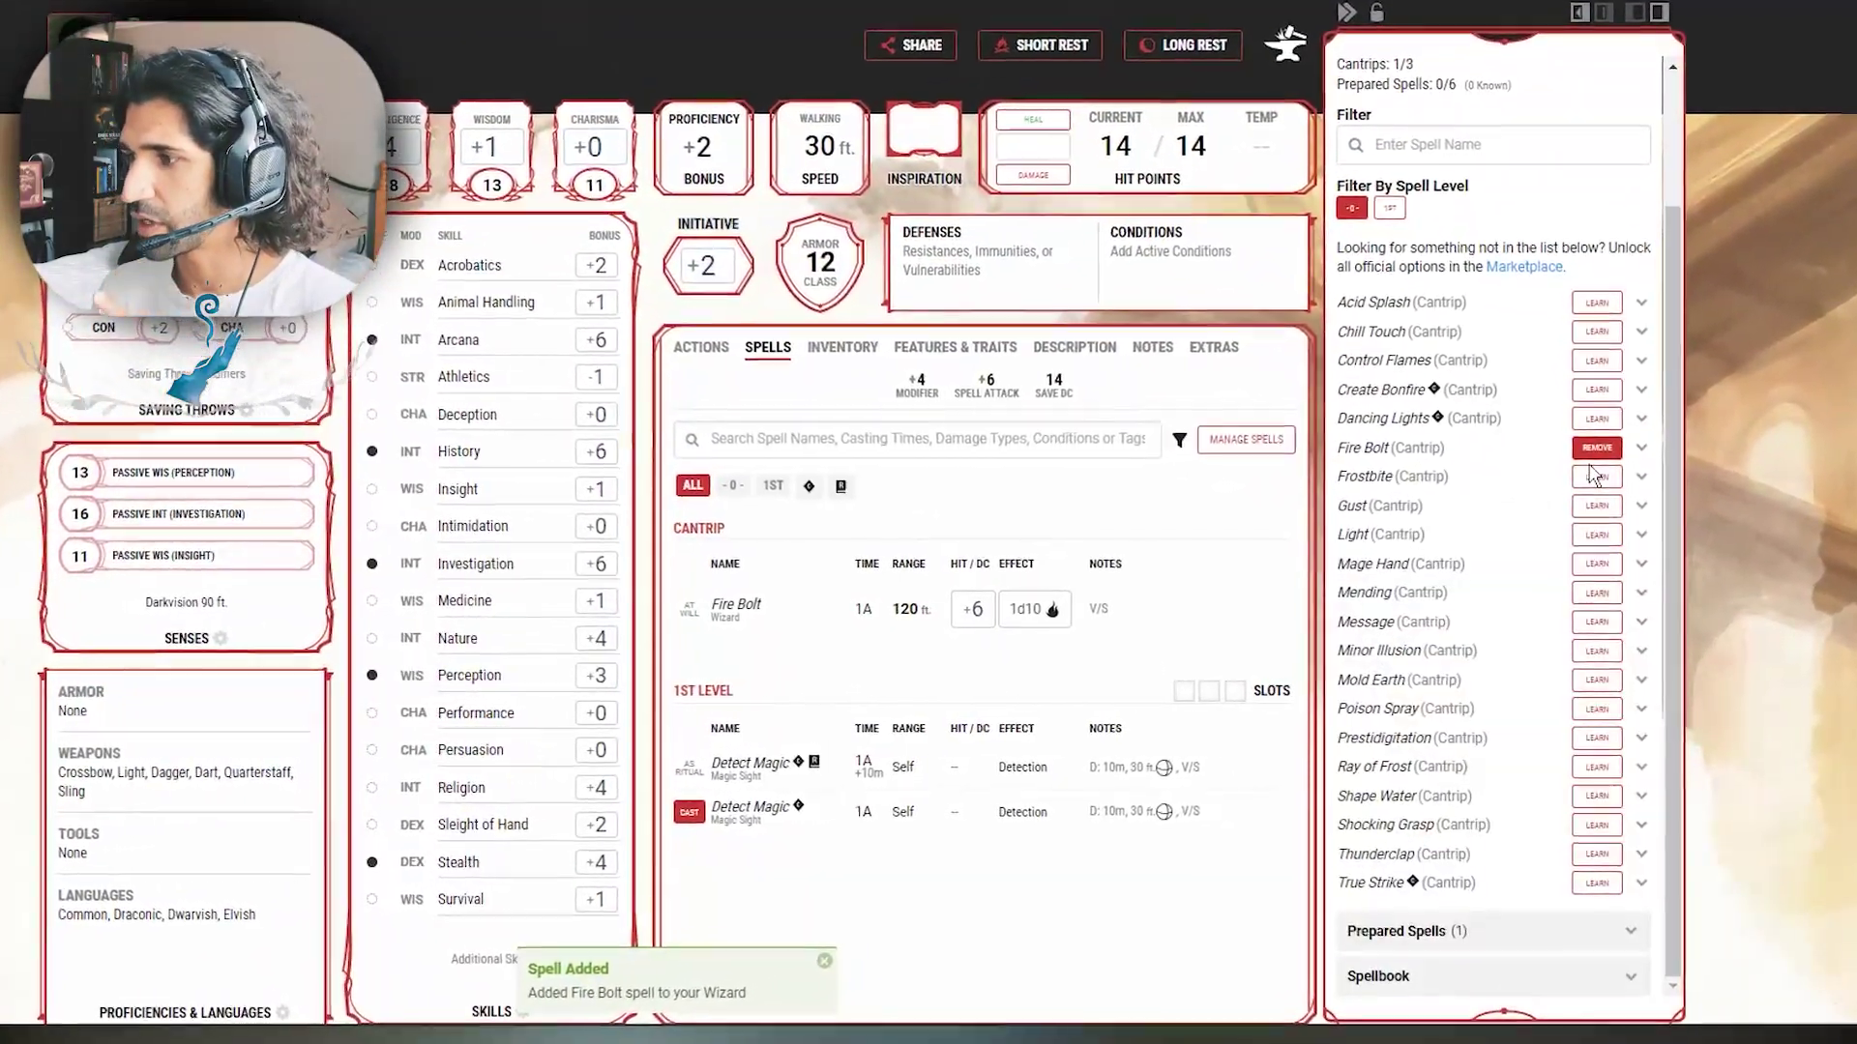
pyautogui.click(1593, 483)
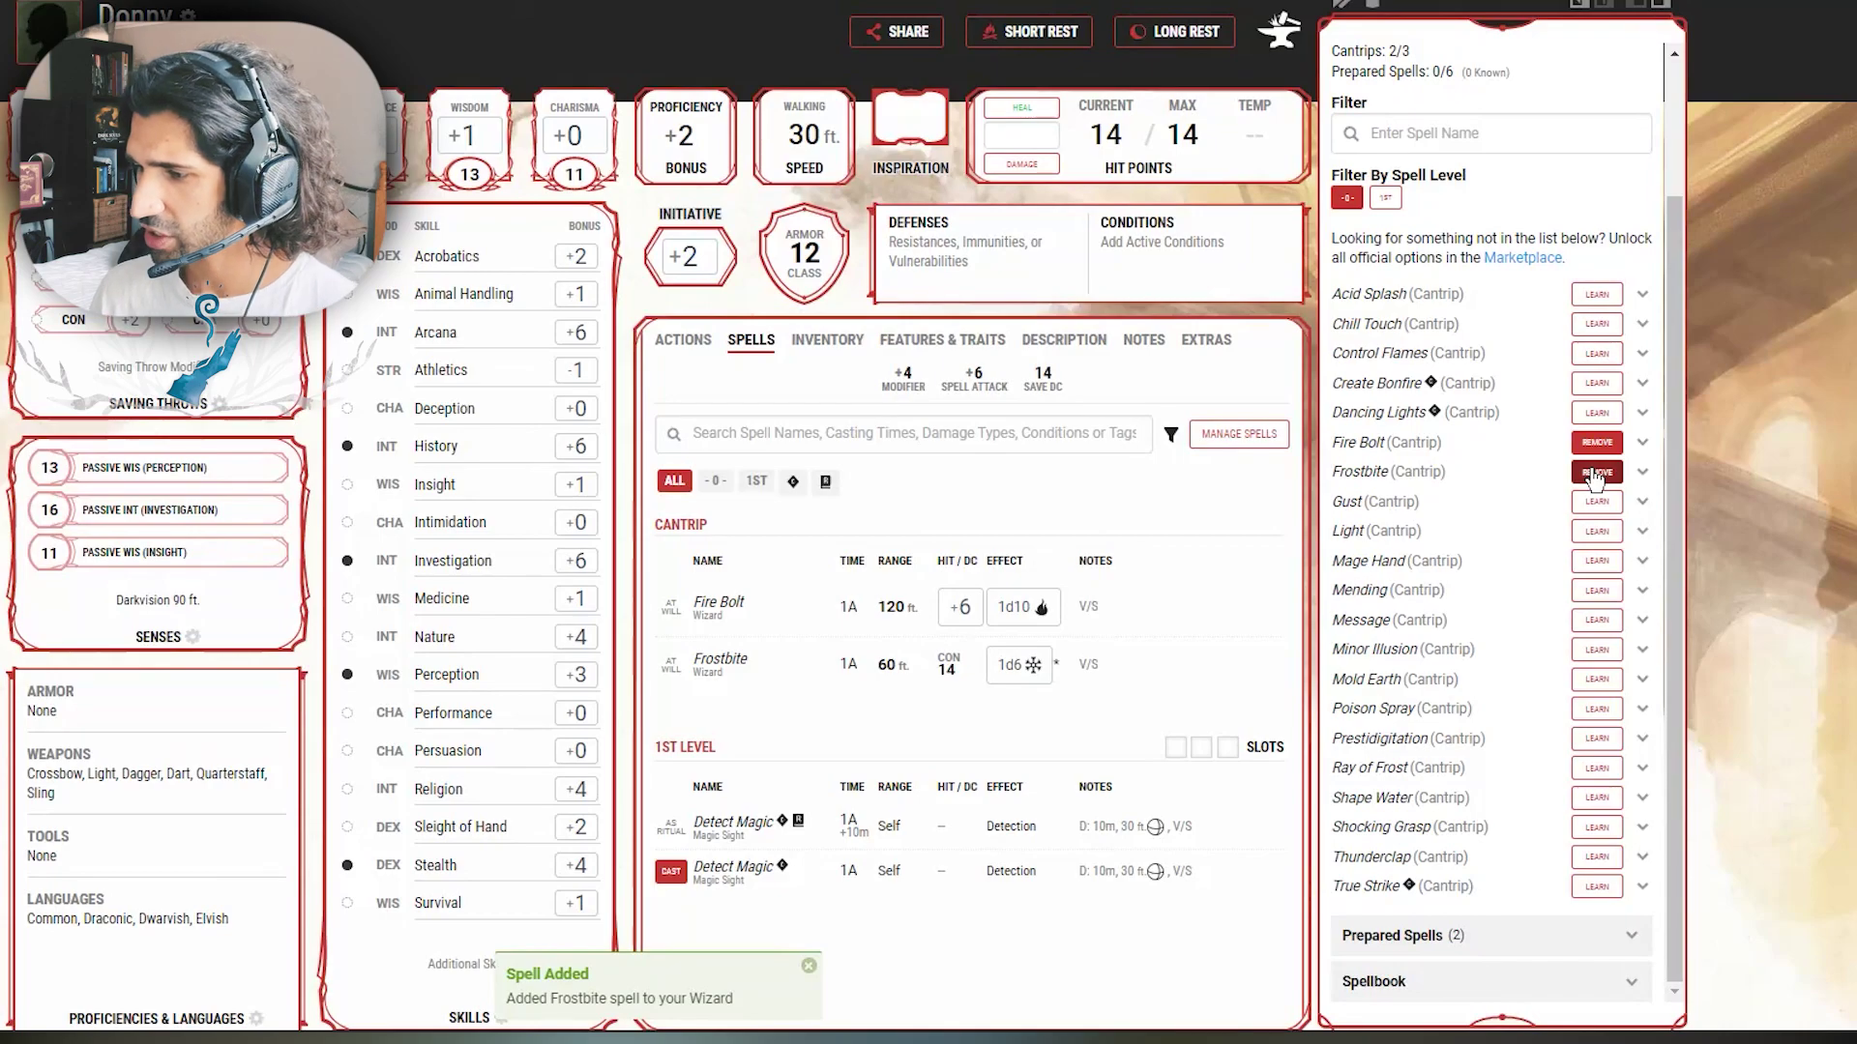
# Step: Read the Shape Water cantrip's description and learn it as a Wizard cantrip
pyautogui.click(1499, 787)
pyautogui.scroll(-4, 1402, 677)
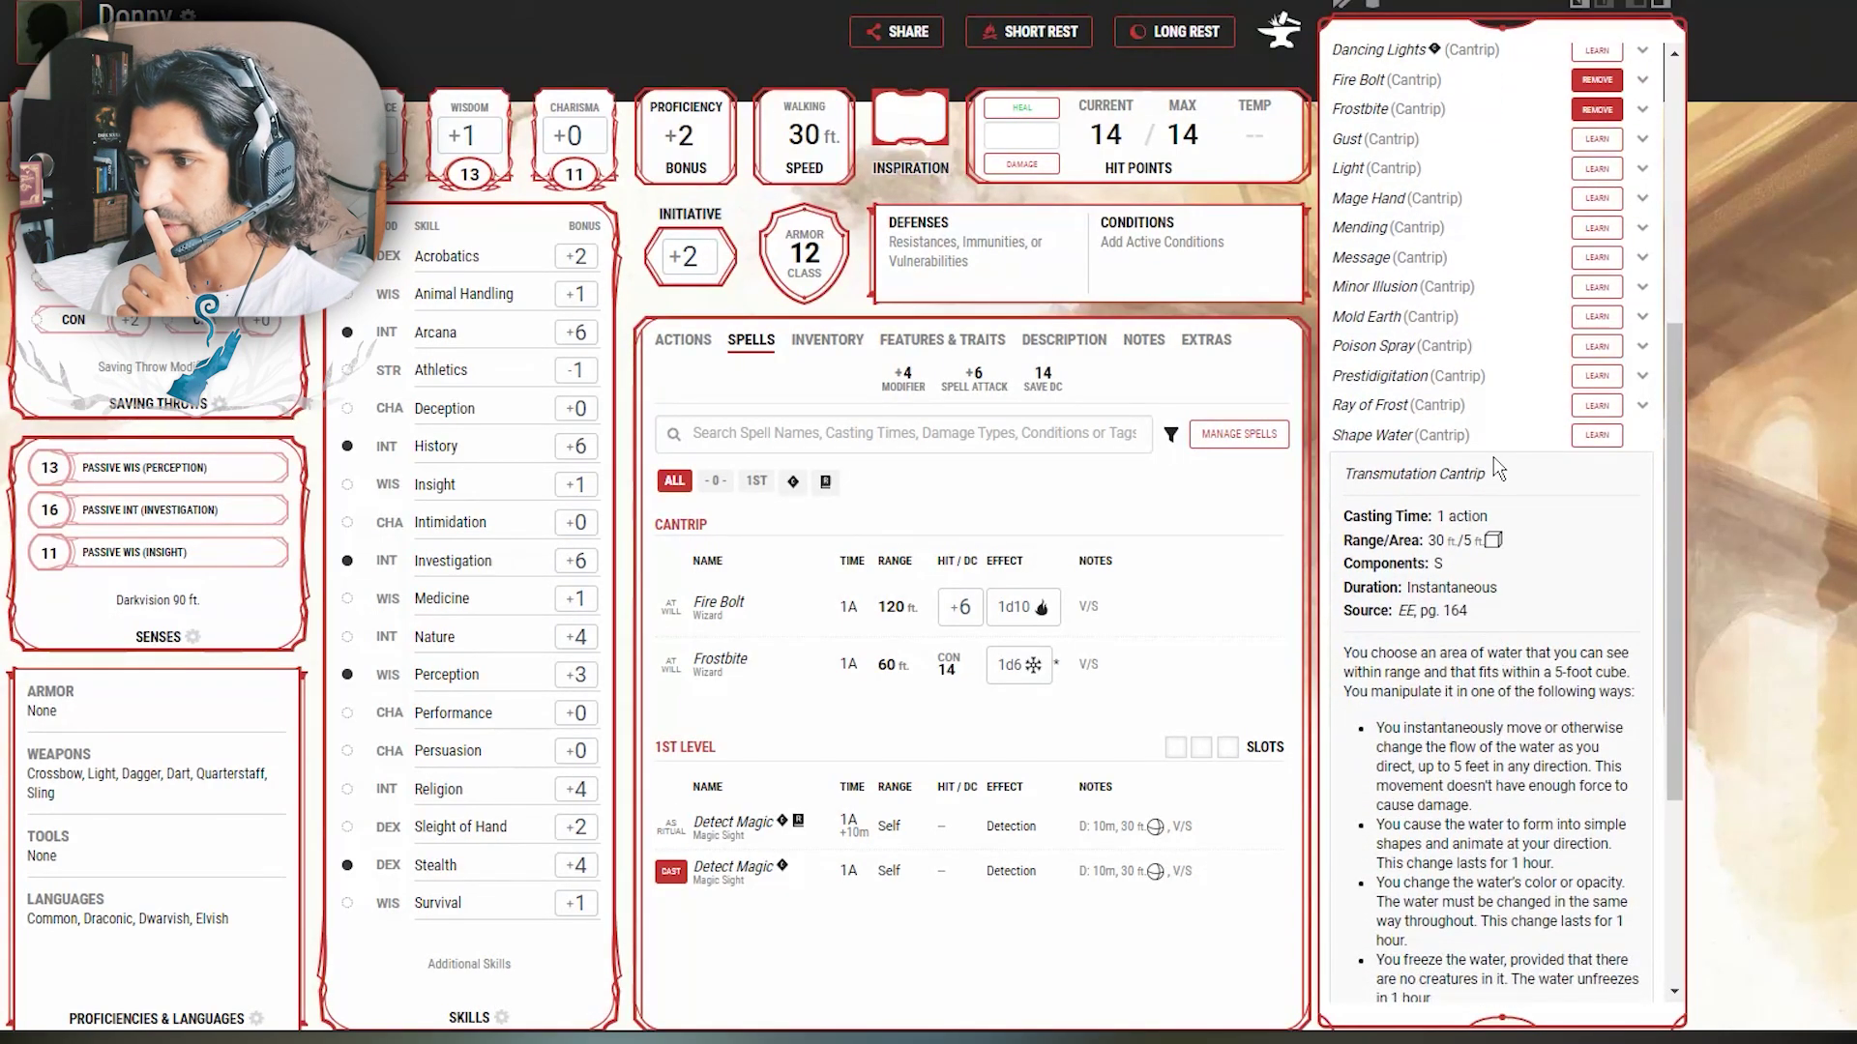
pyautogui.click(1495, 440)
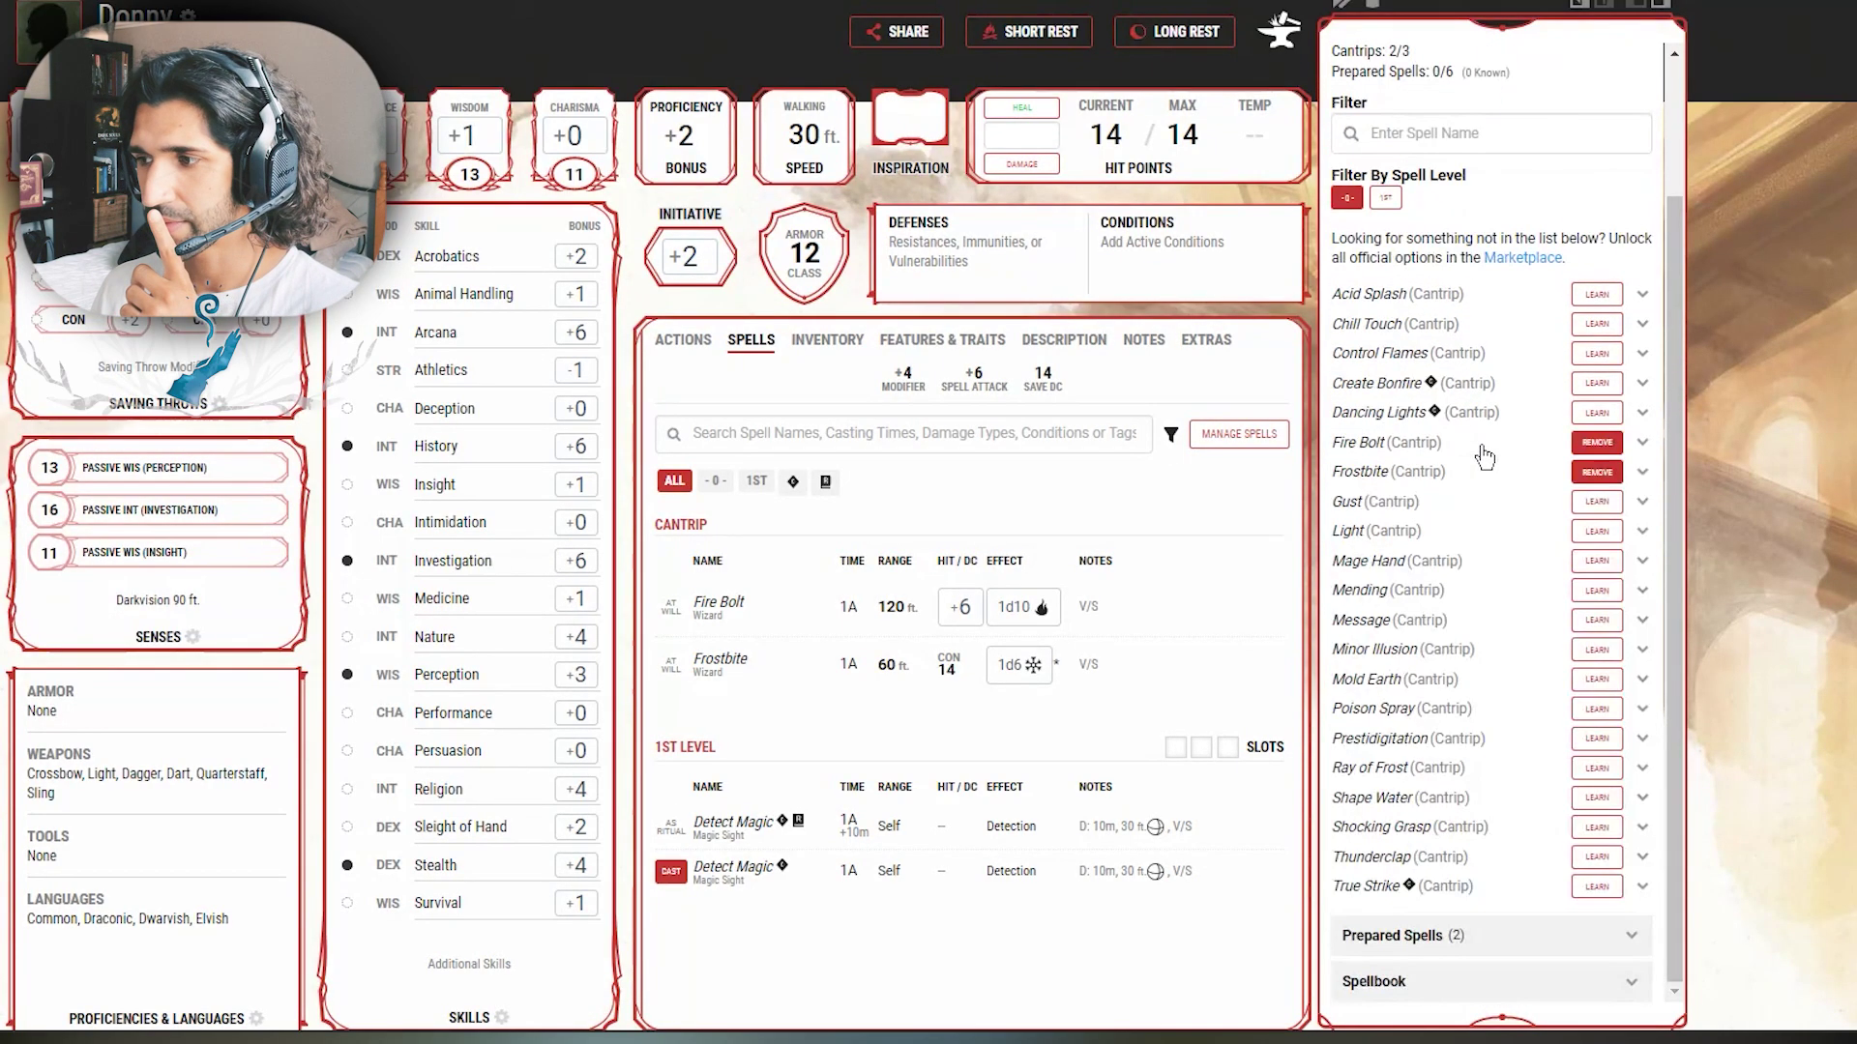
pyautogui.click(1598, 800)
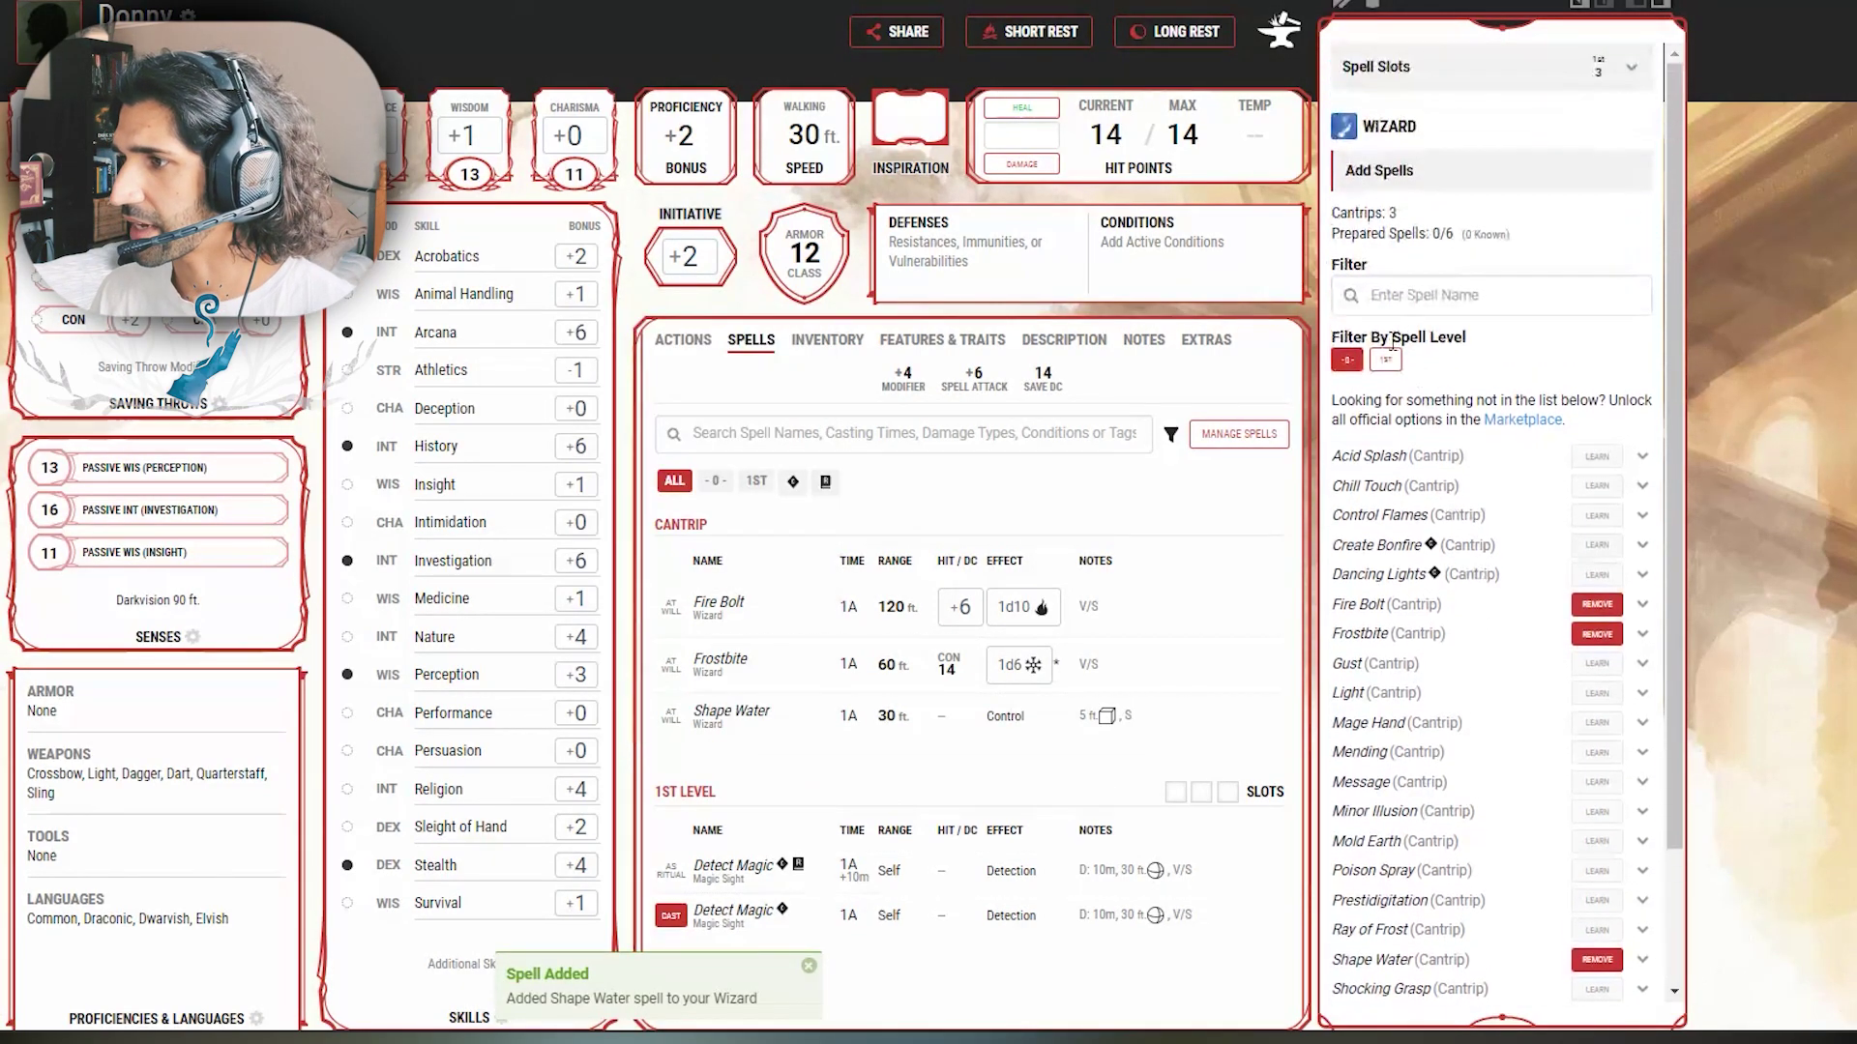
# Step: Switch the spell level filter from cantrips to 1st level, look through the list and learn Magic Missile
pyautogui.click(1349, 361)
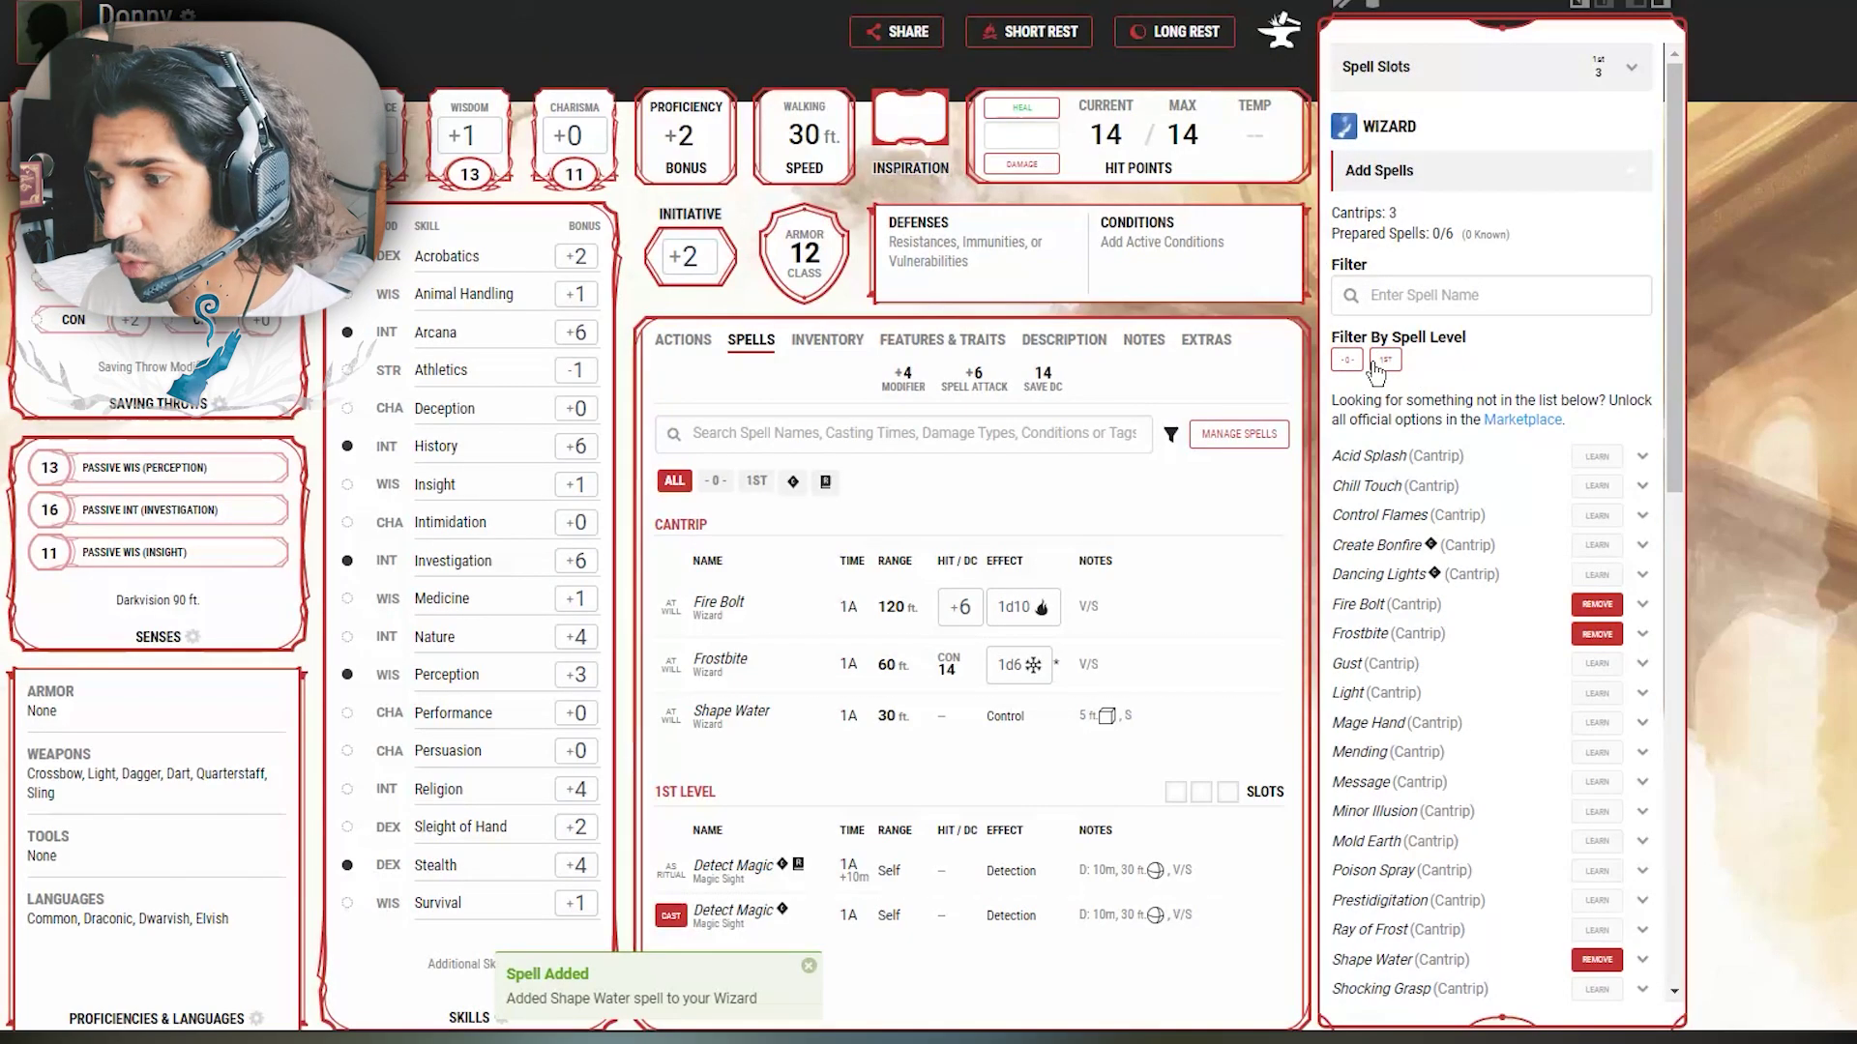
pyautogui.click(1377, 366)
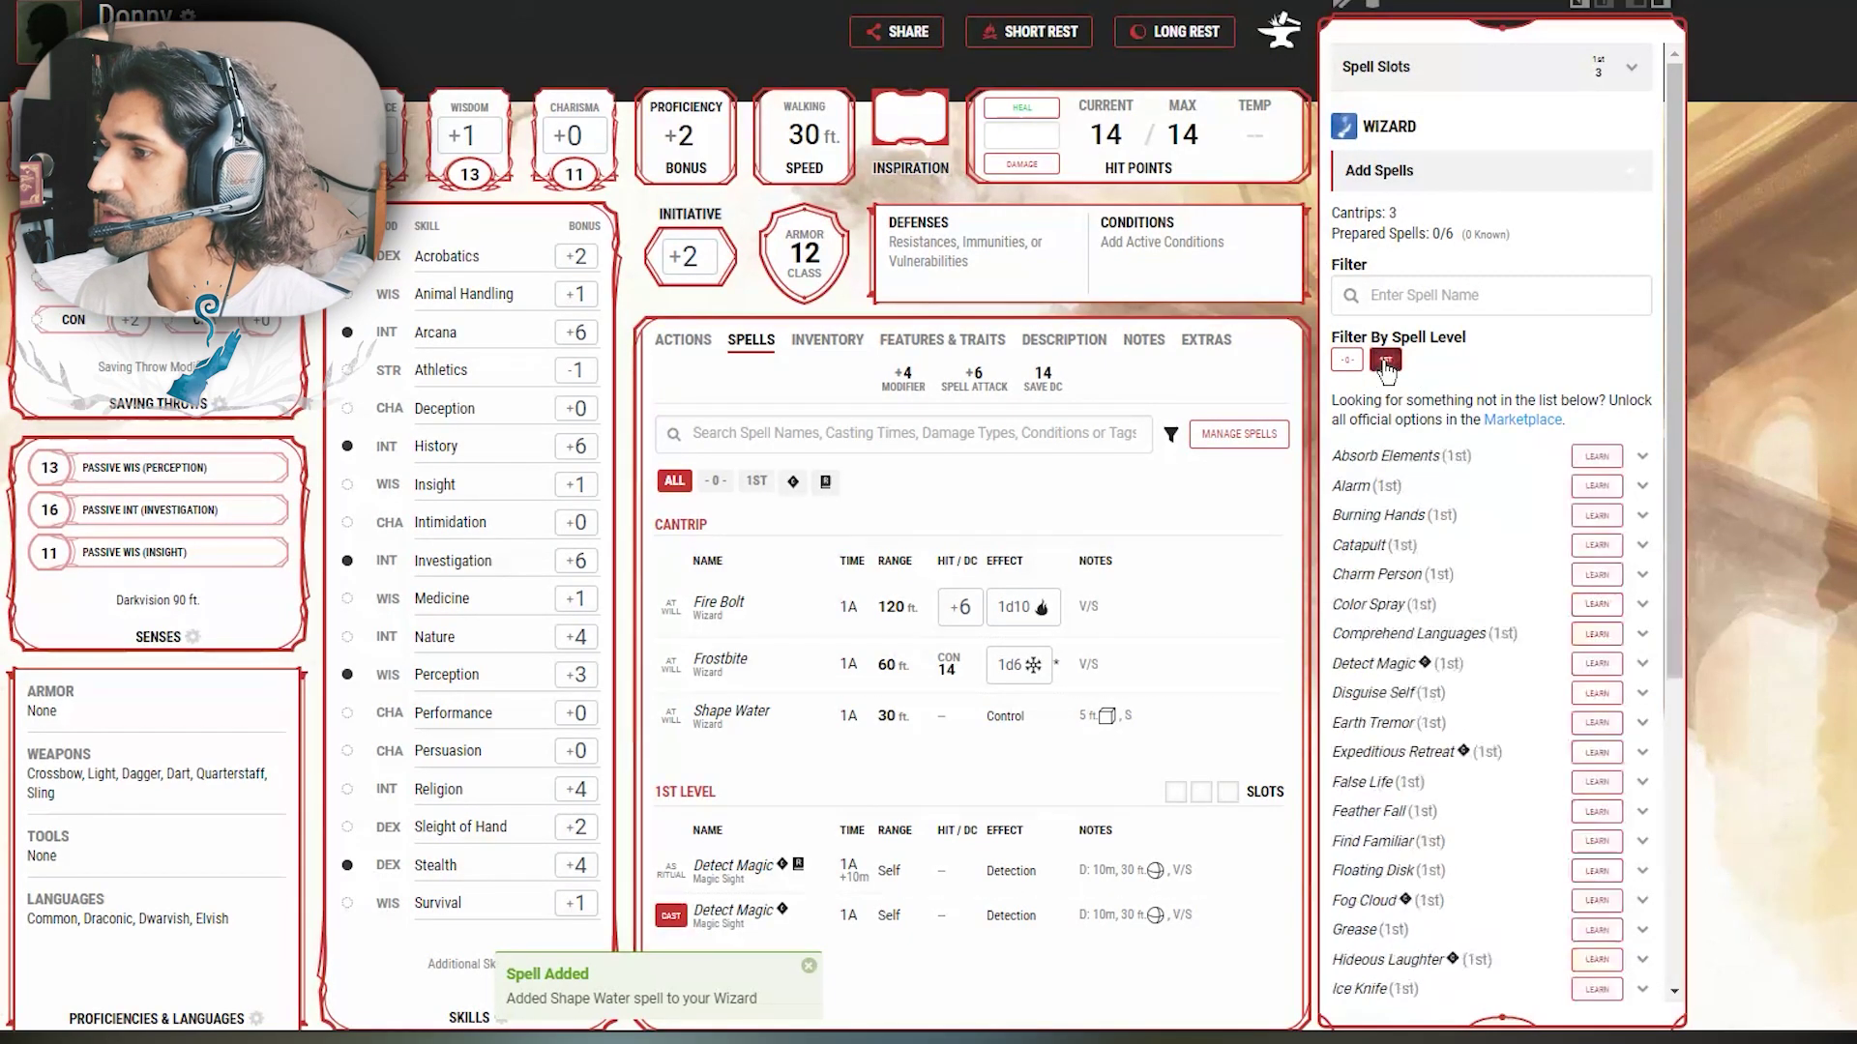
pyautogui.scroll(-5, 1471, 493)
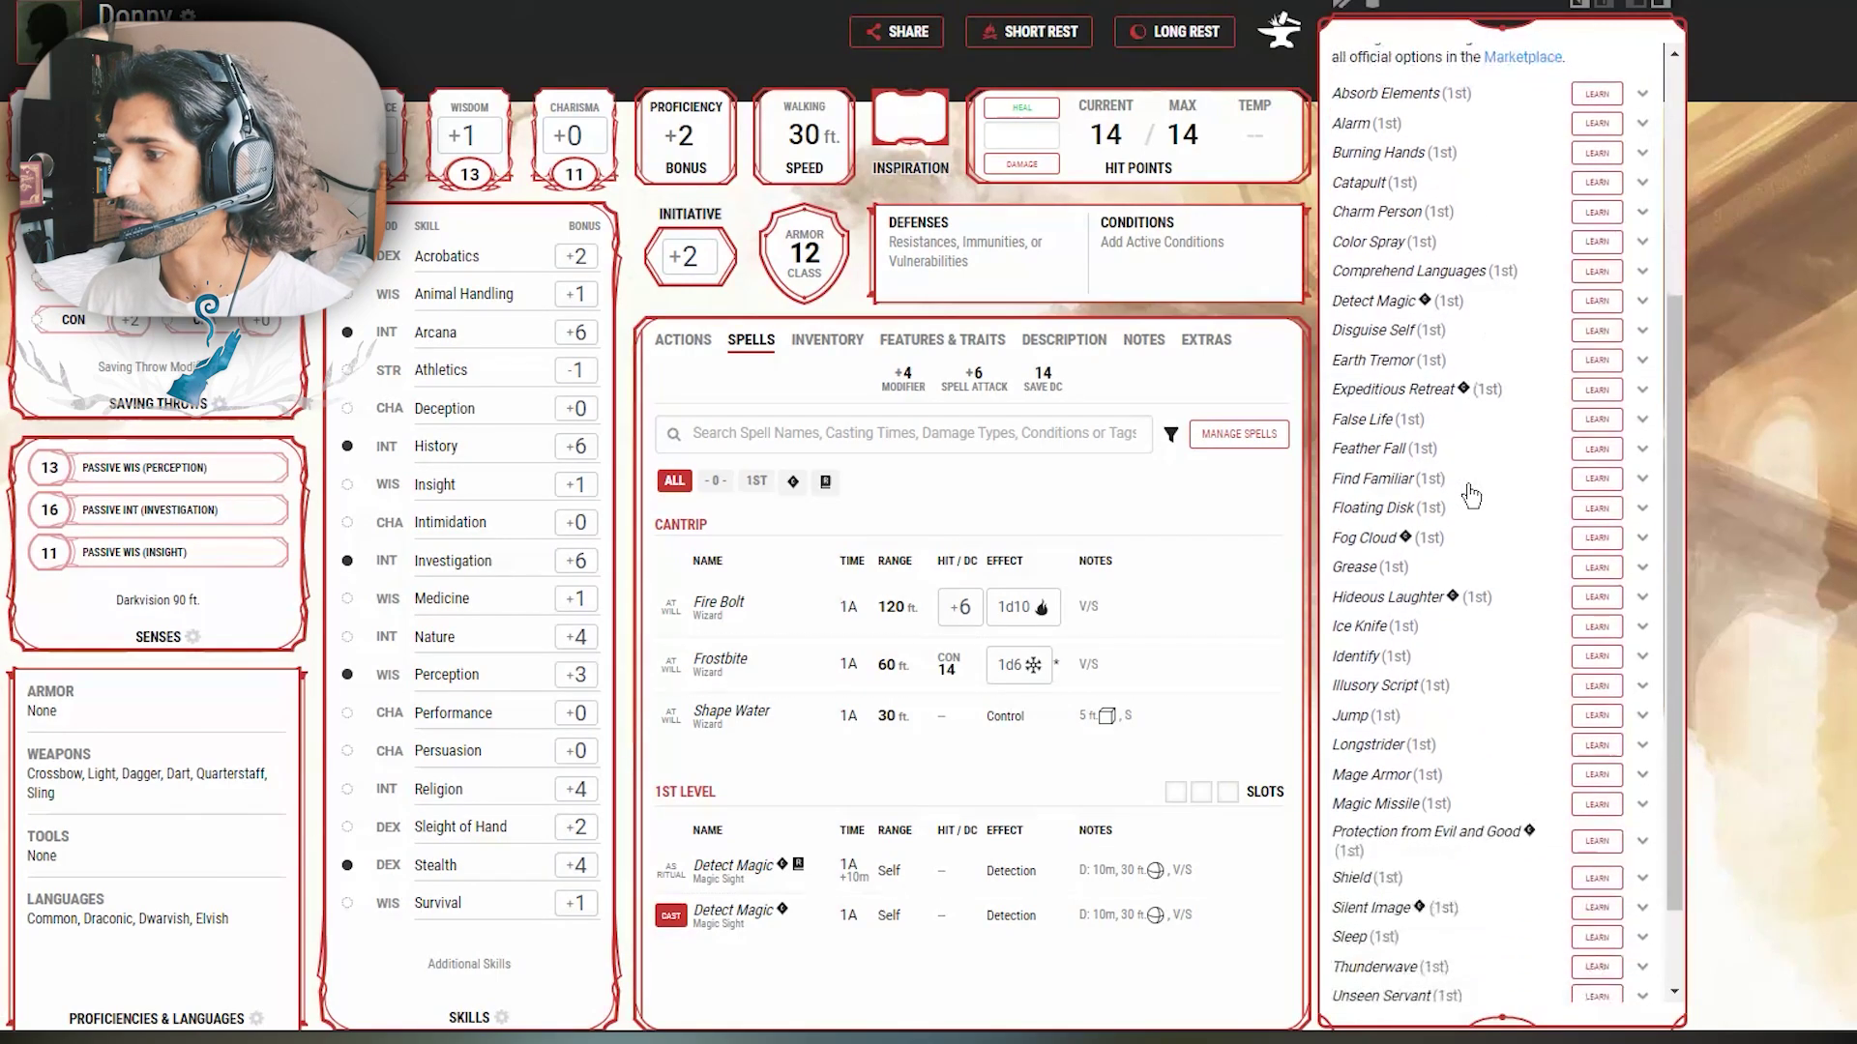
pyautogui.scroll(5, 1471, 488)
pyautogui.scroll(-3, 1471, 479)
pyautogui.scroll(3, 1471, 479)
pyautogui.scroll(-3, 1473, 484)
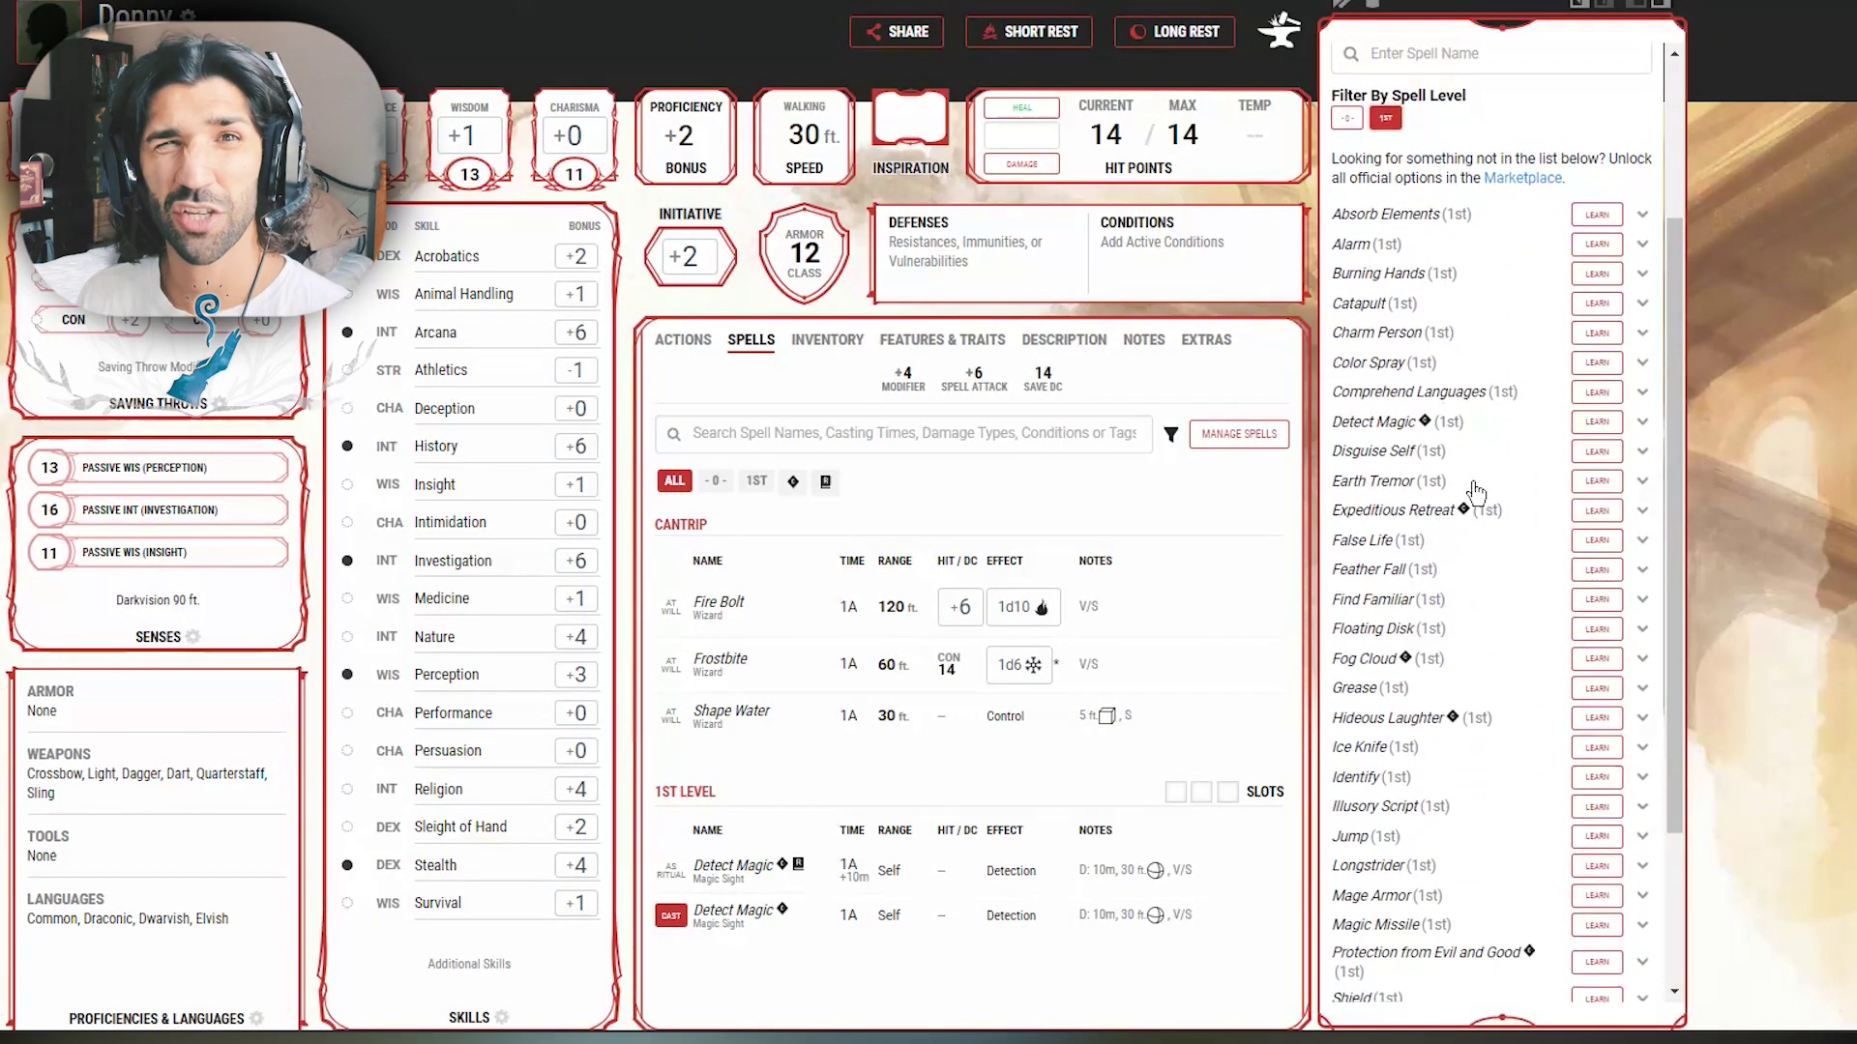
pyautogui.scroll(-3, 1480, 498)
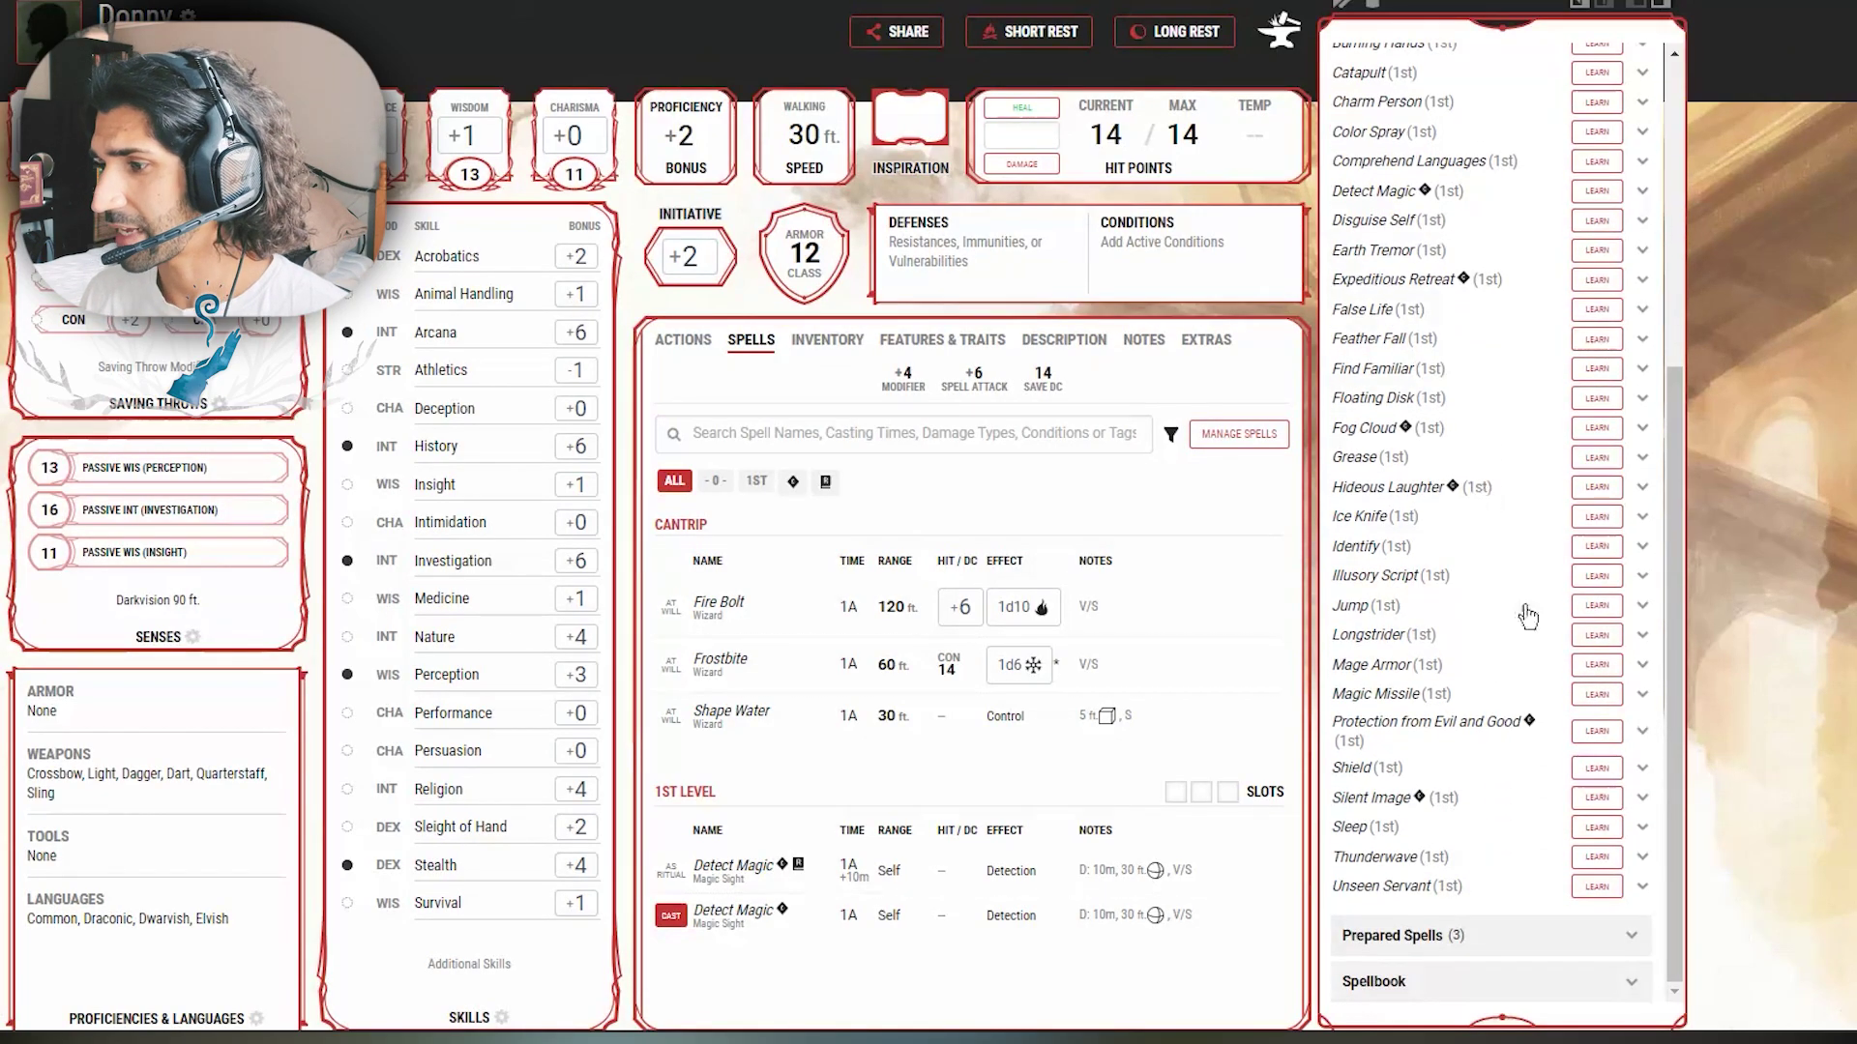
pyautogui.click(1583, 696)
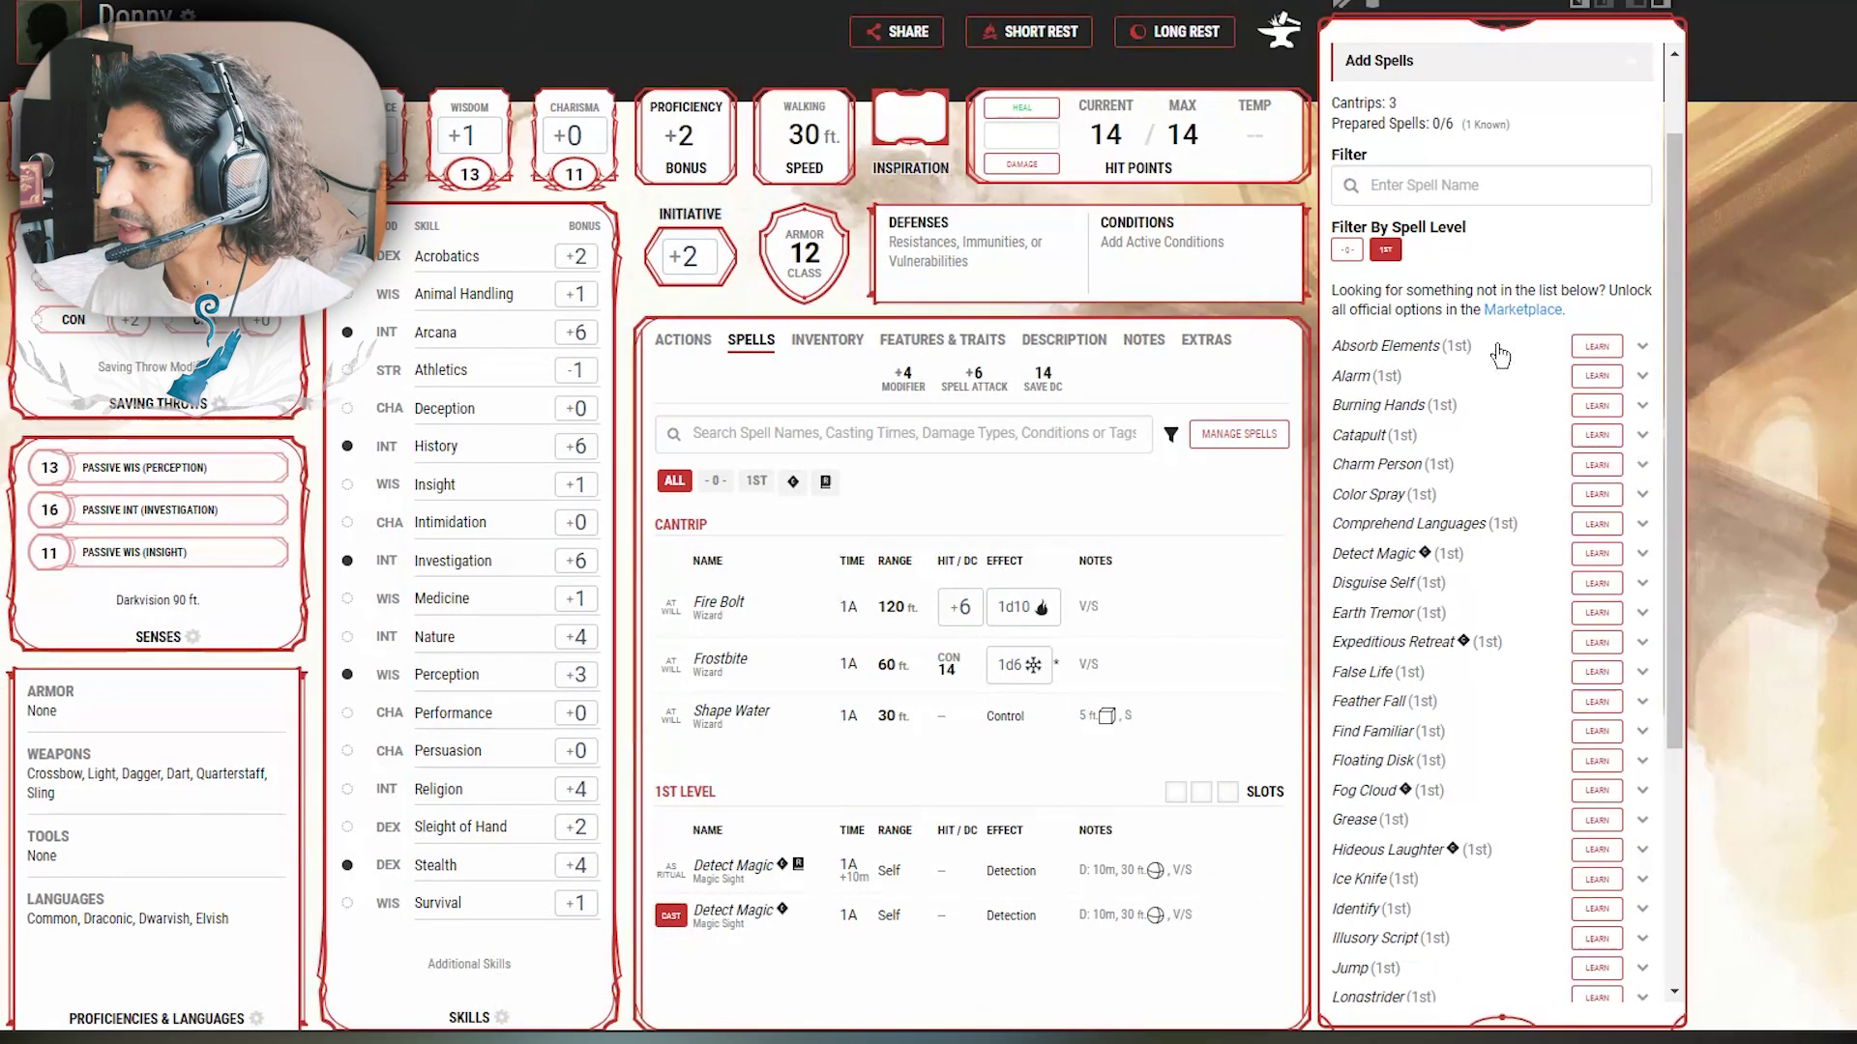
# Step: Learn the 1st-level spells Shield and Absorb Elements, checking the description of Absorb Elements
pyautogui.scroll(-4, 1499, 387)
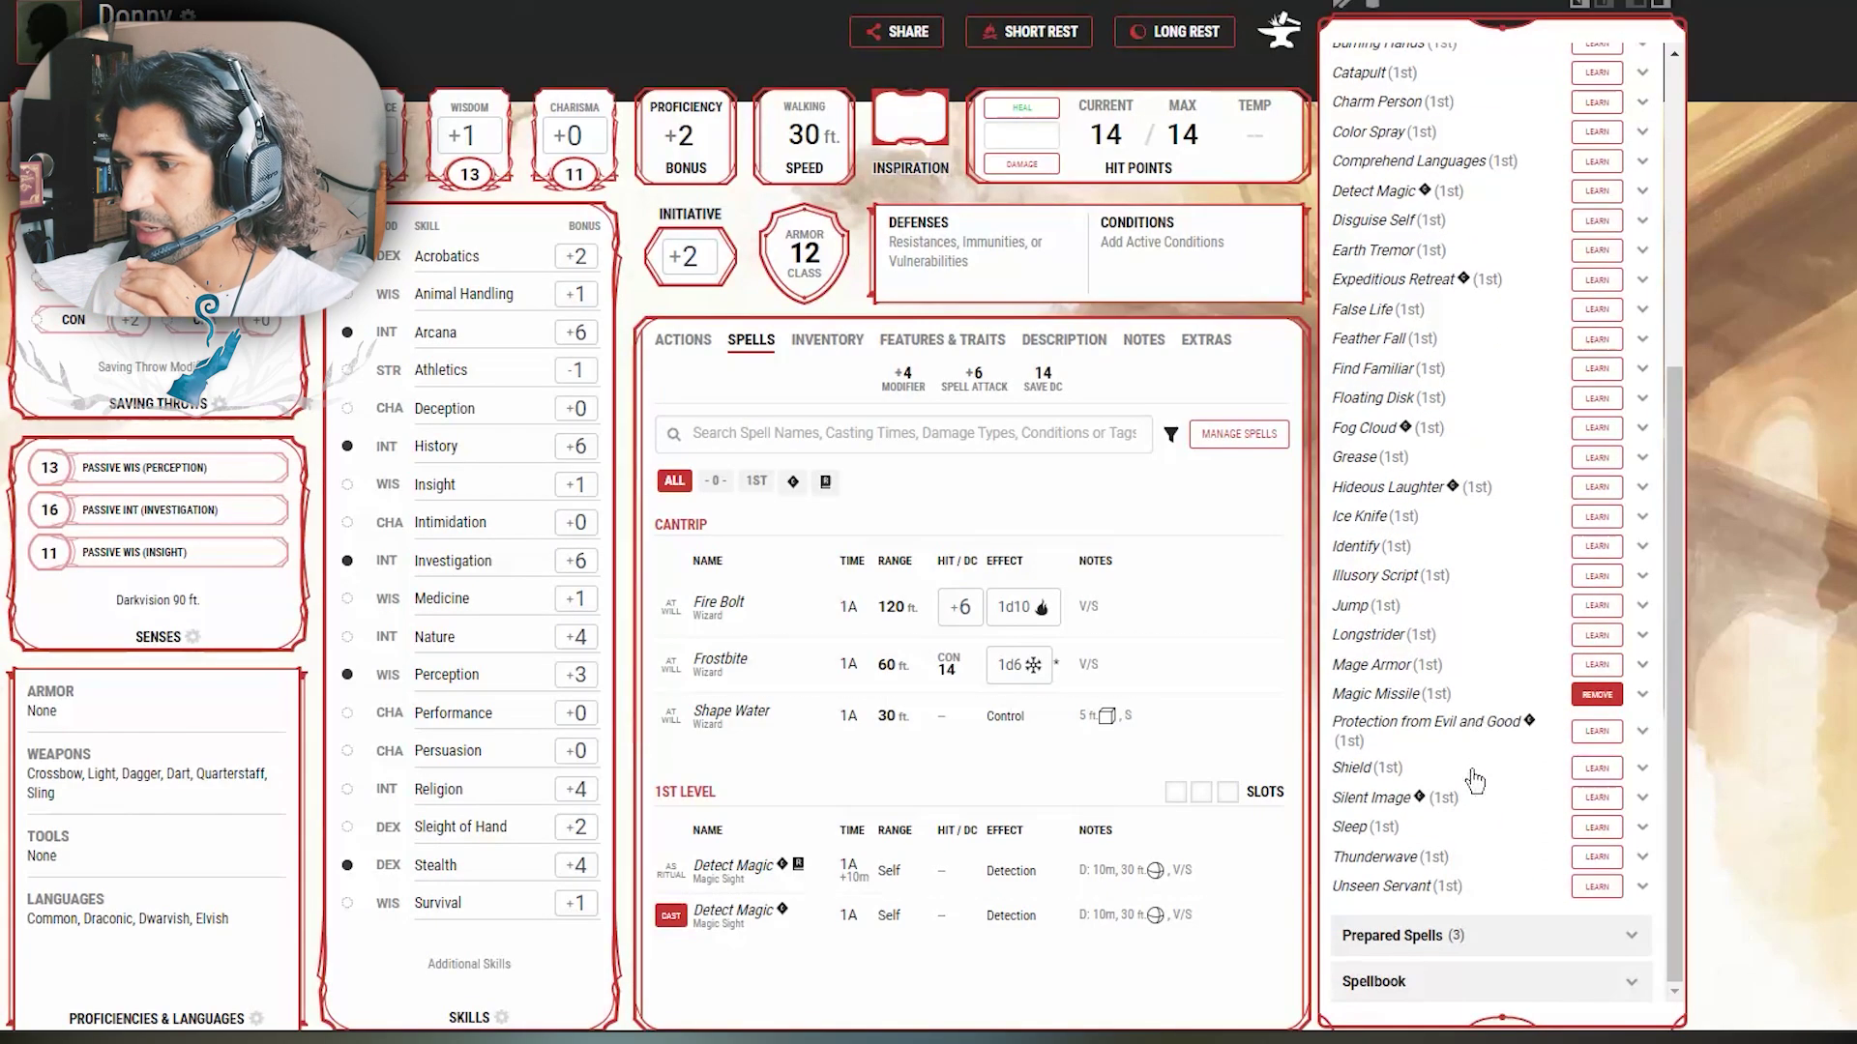
pyautogui.click(1474, 780)
pyautogui.click(1606, 769)
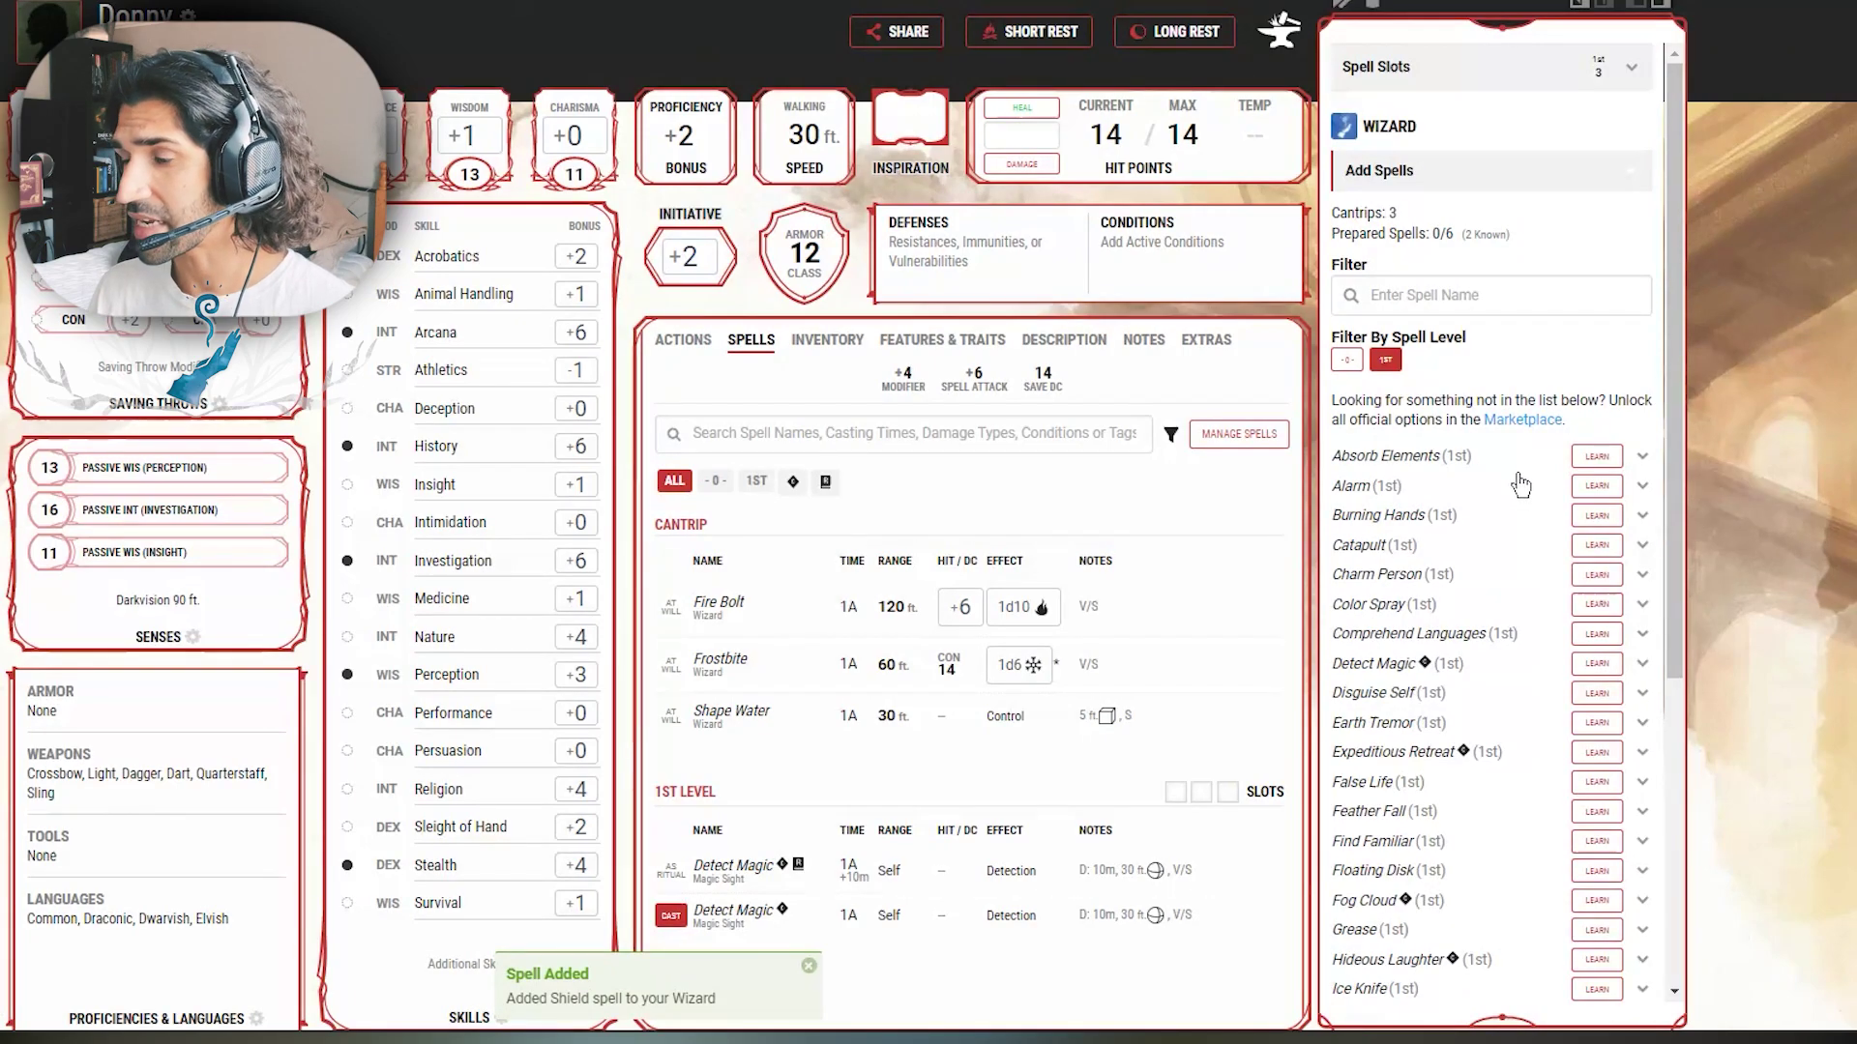
pyautogui.click(1523, 482)
pyautogui.click(1524, 467)
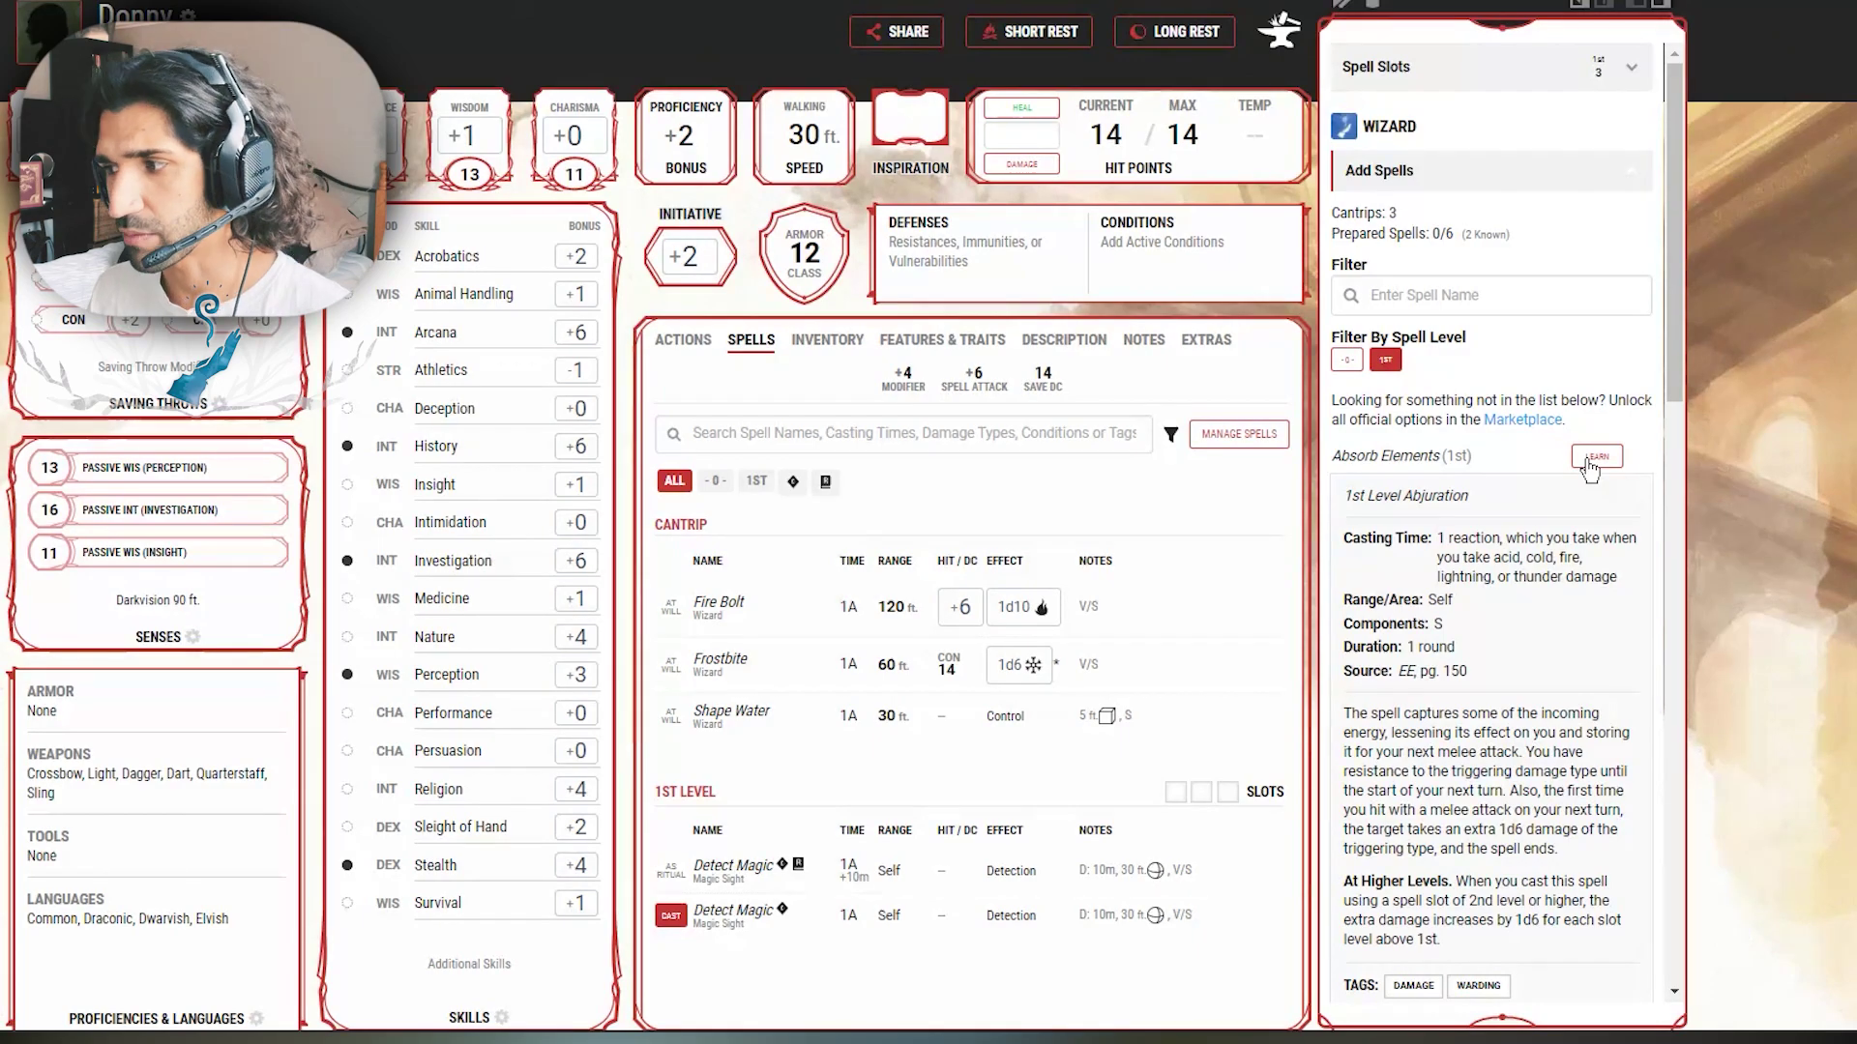
pyautogui.click(1587, 460)
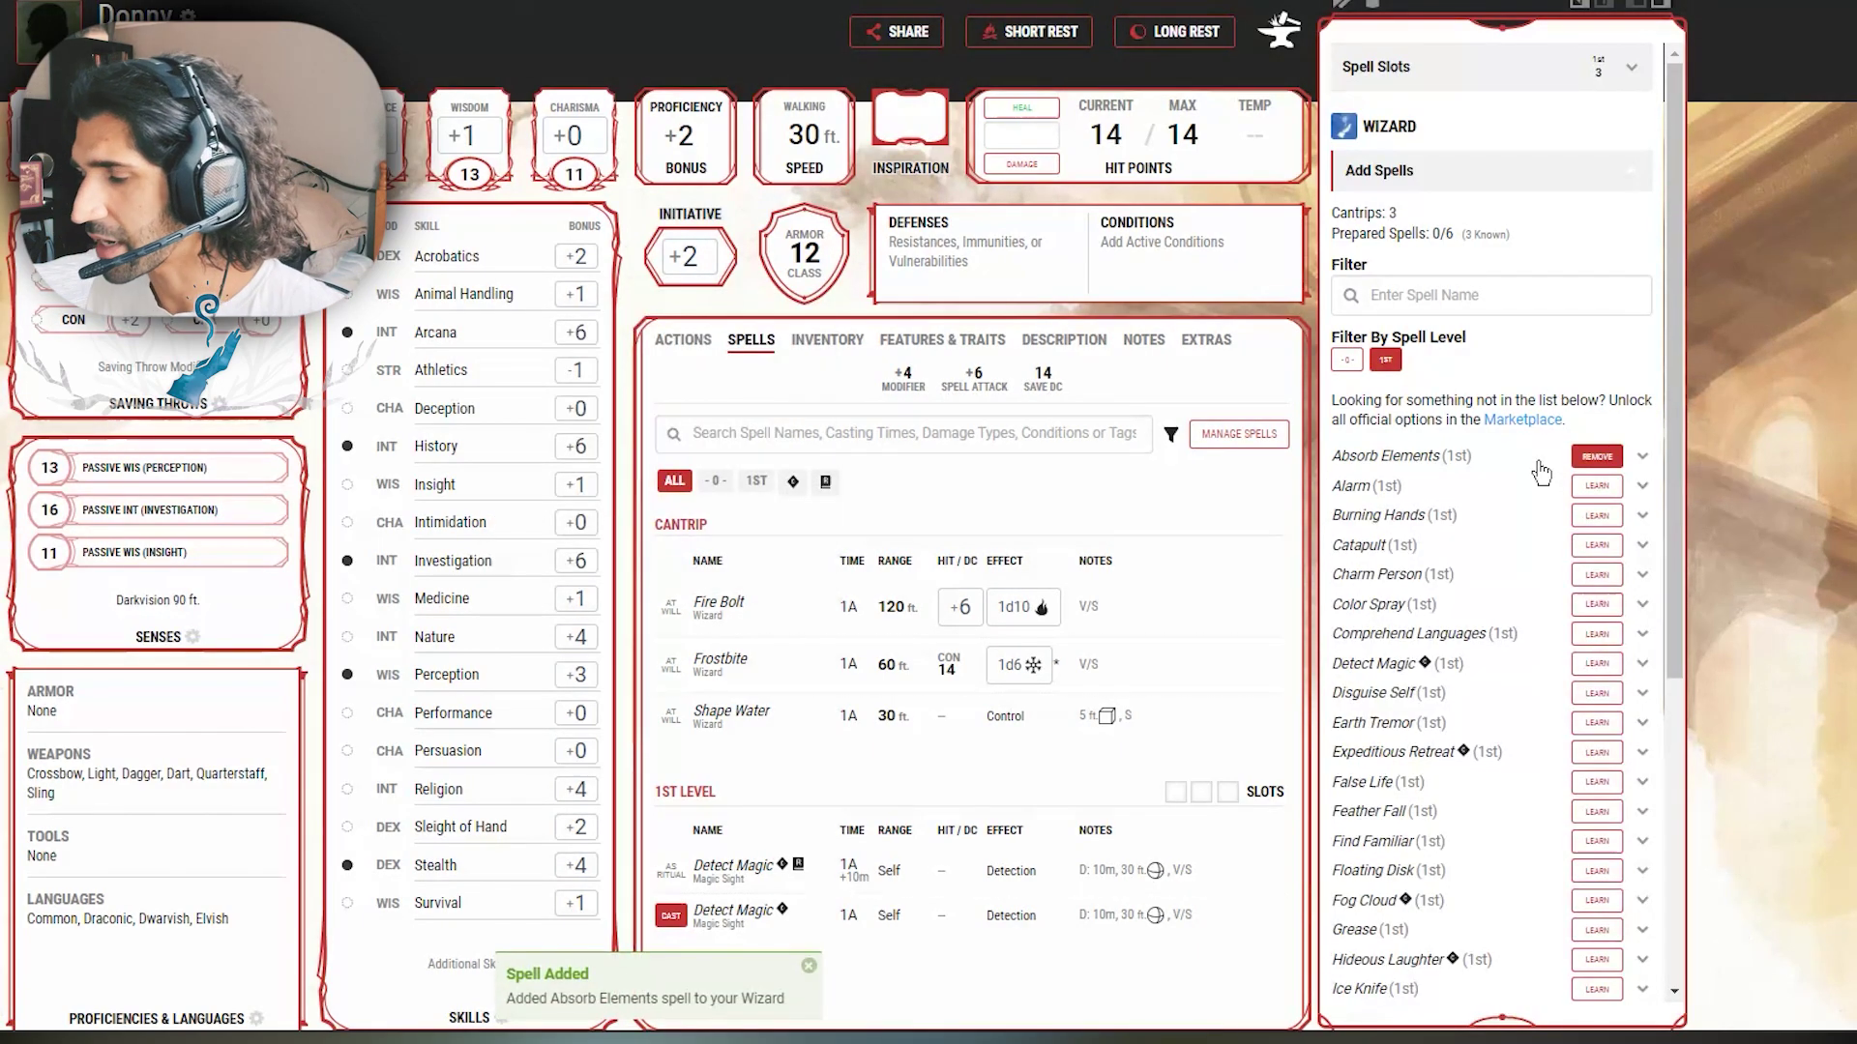
# Step: Look through the remaining 1st-level Wizard spells, check Ice Knife's details and learn it
pyautogui.scroll(-4, 1522, 571)
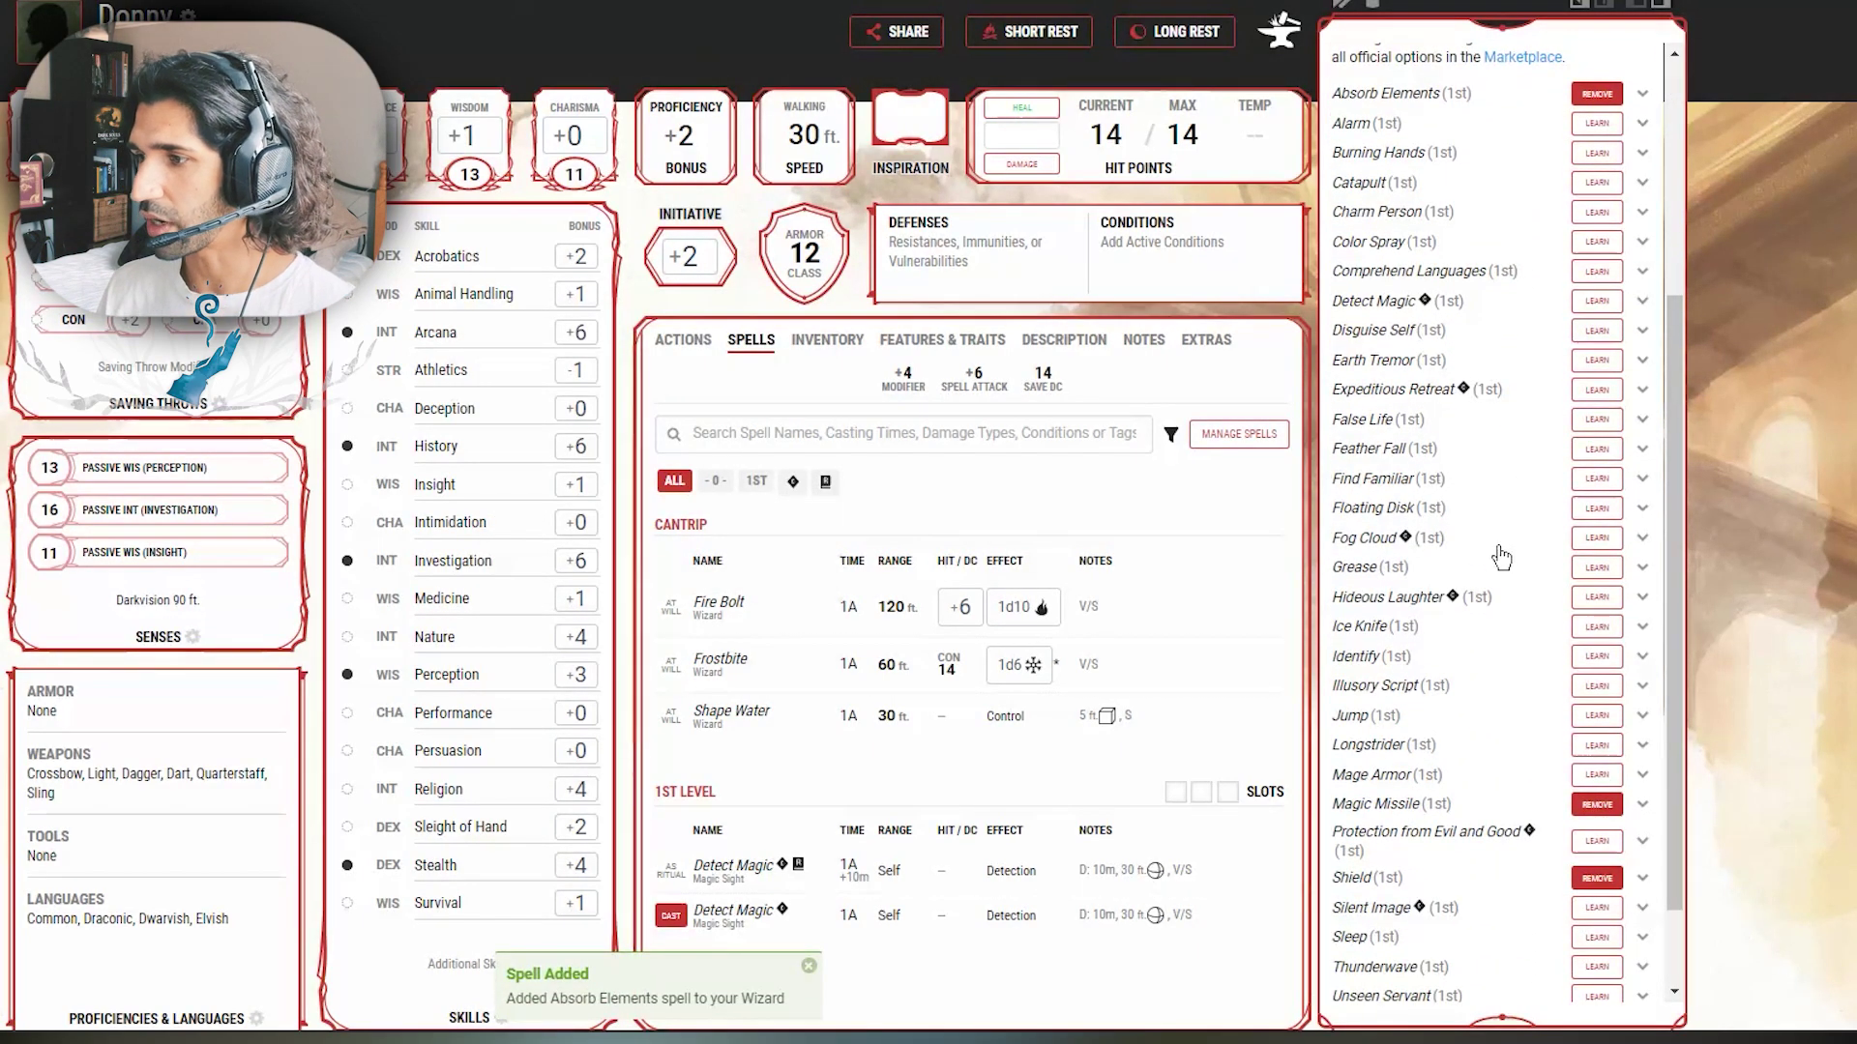
pyautogui.scroll(-2, 1499, 552)
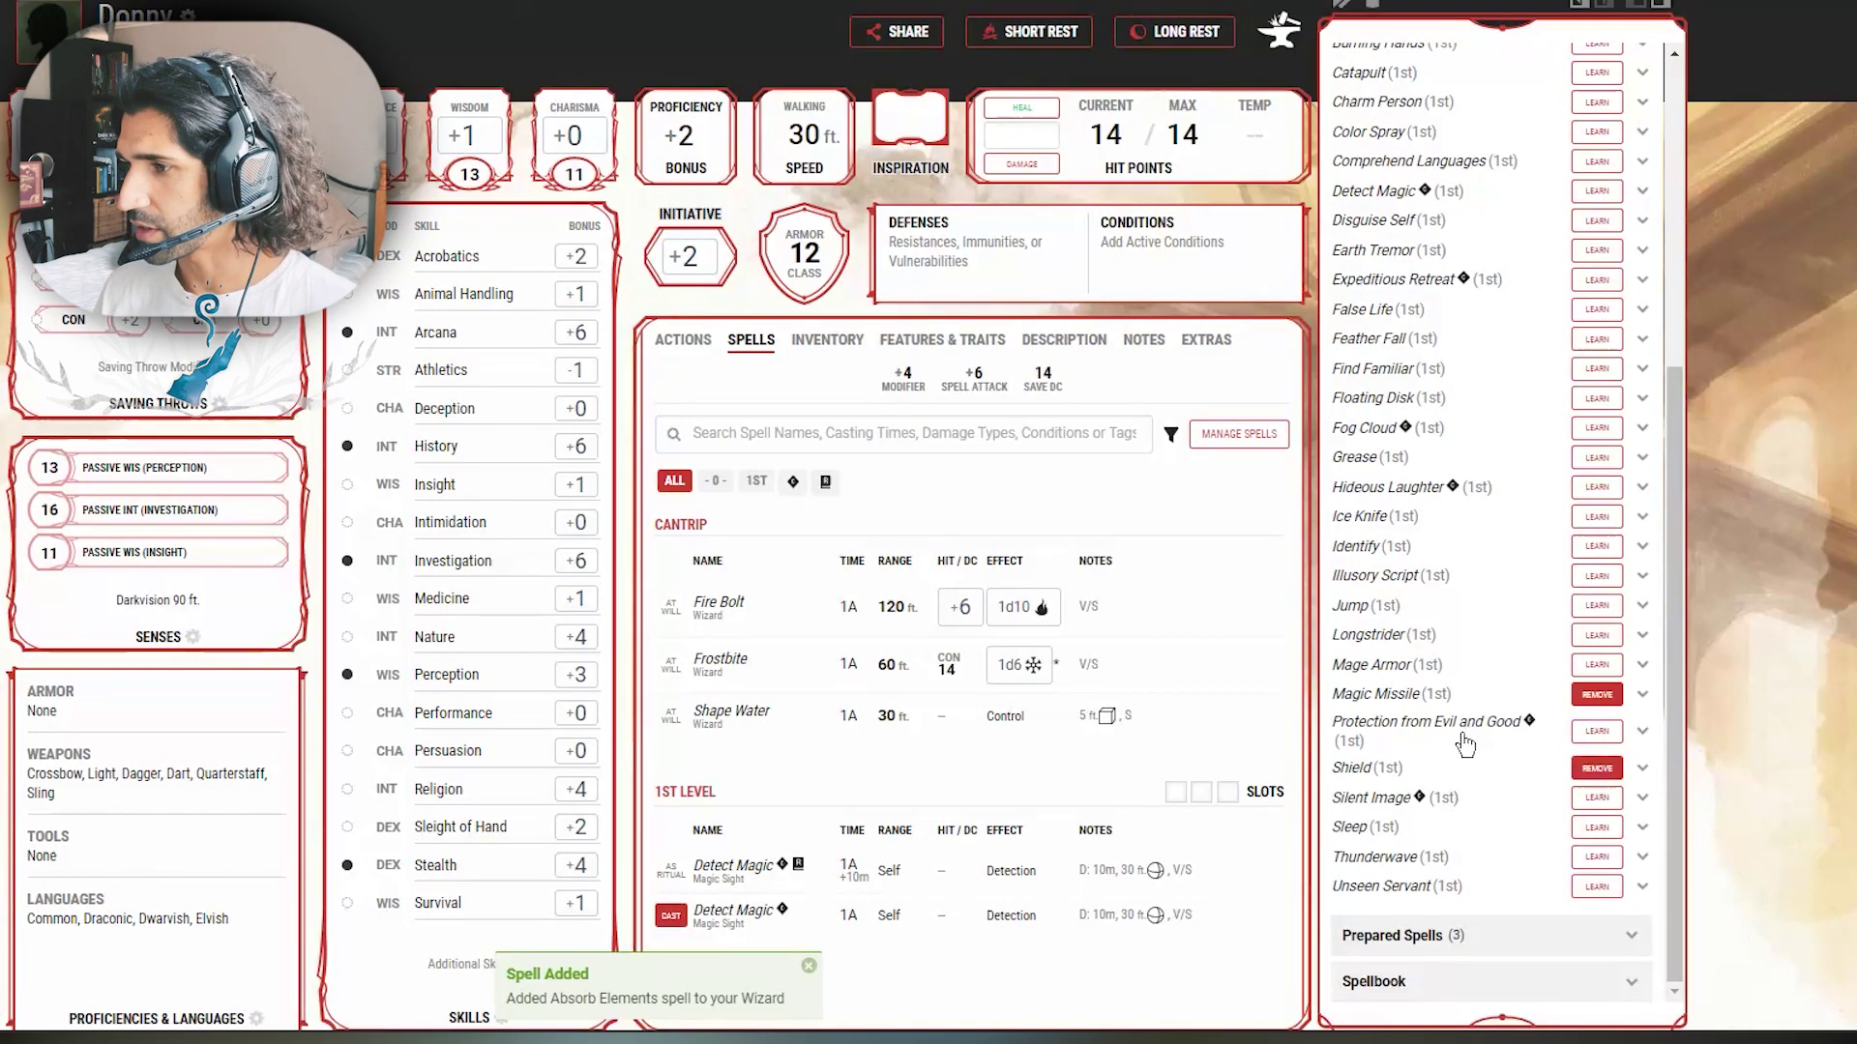
pyautogui.scroll(1, 1465, 773)
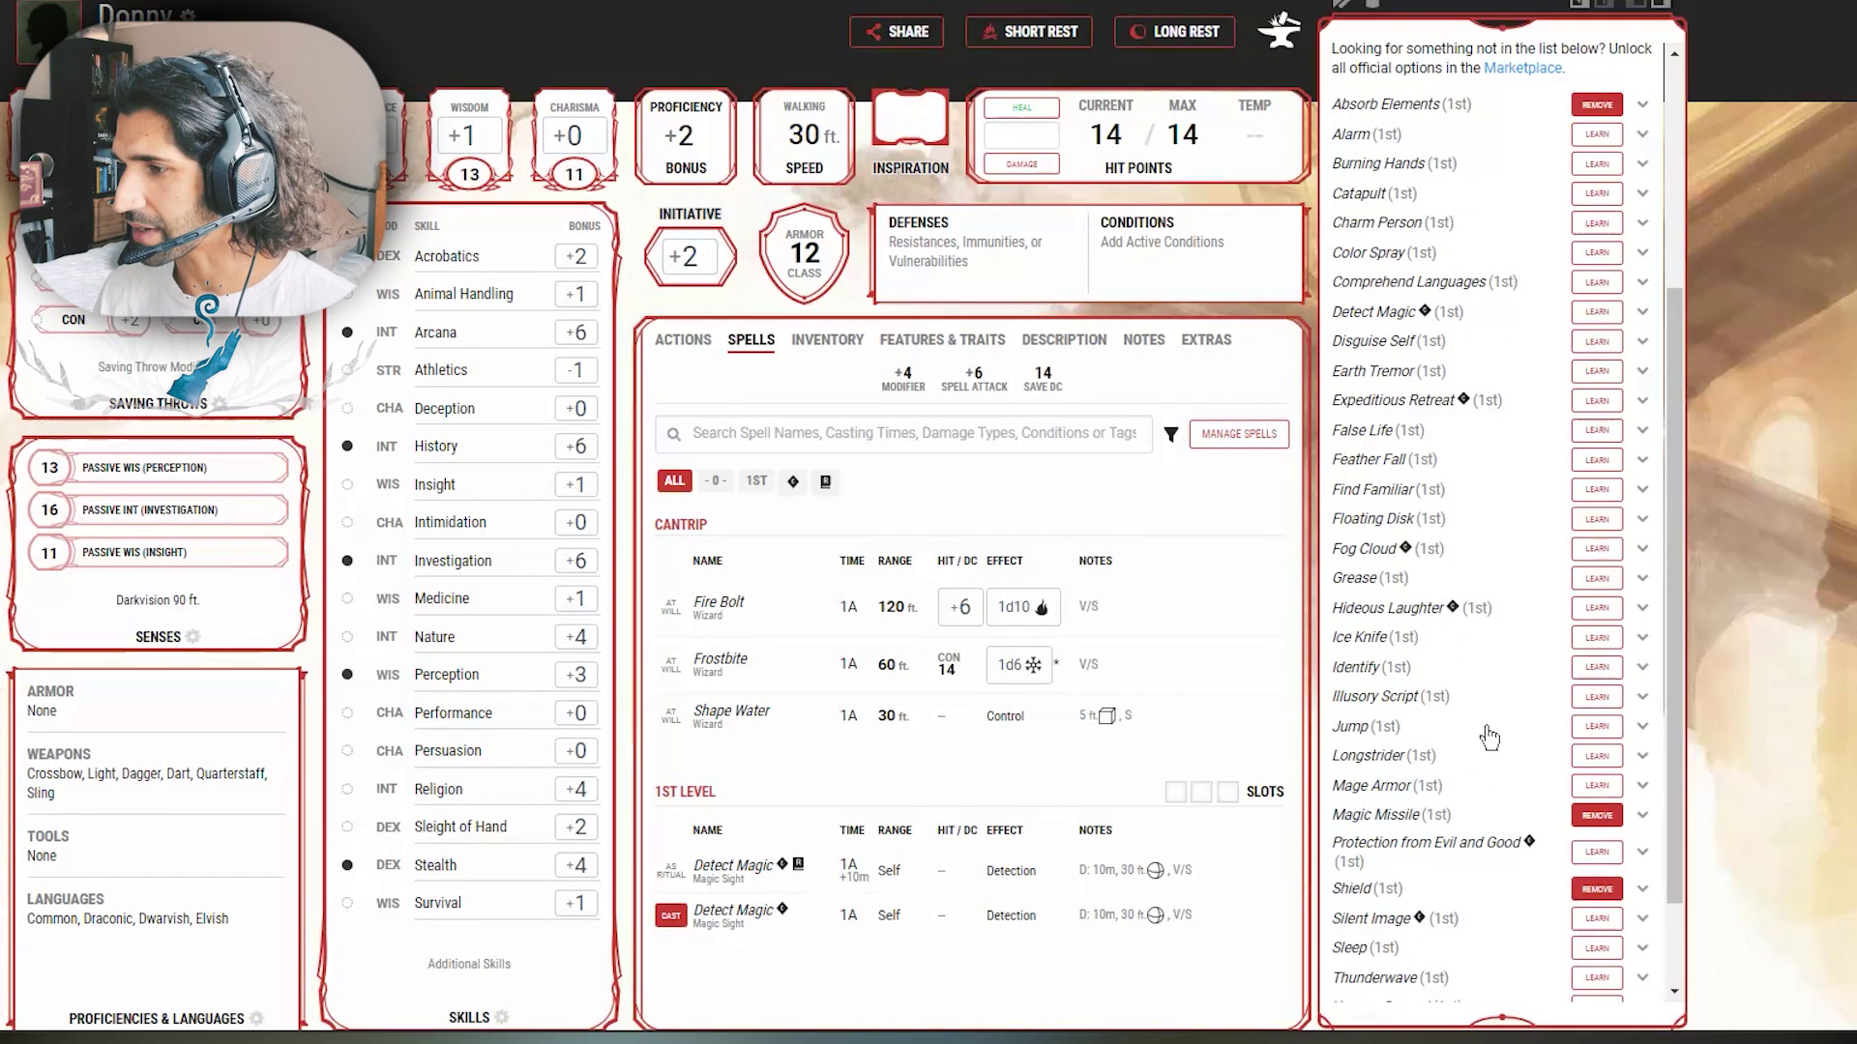
pyautogui.click(1519, 643)
pyautogui.click(1518, 643)
pyautogui.click(1584, 642)
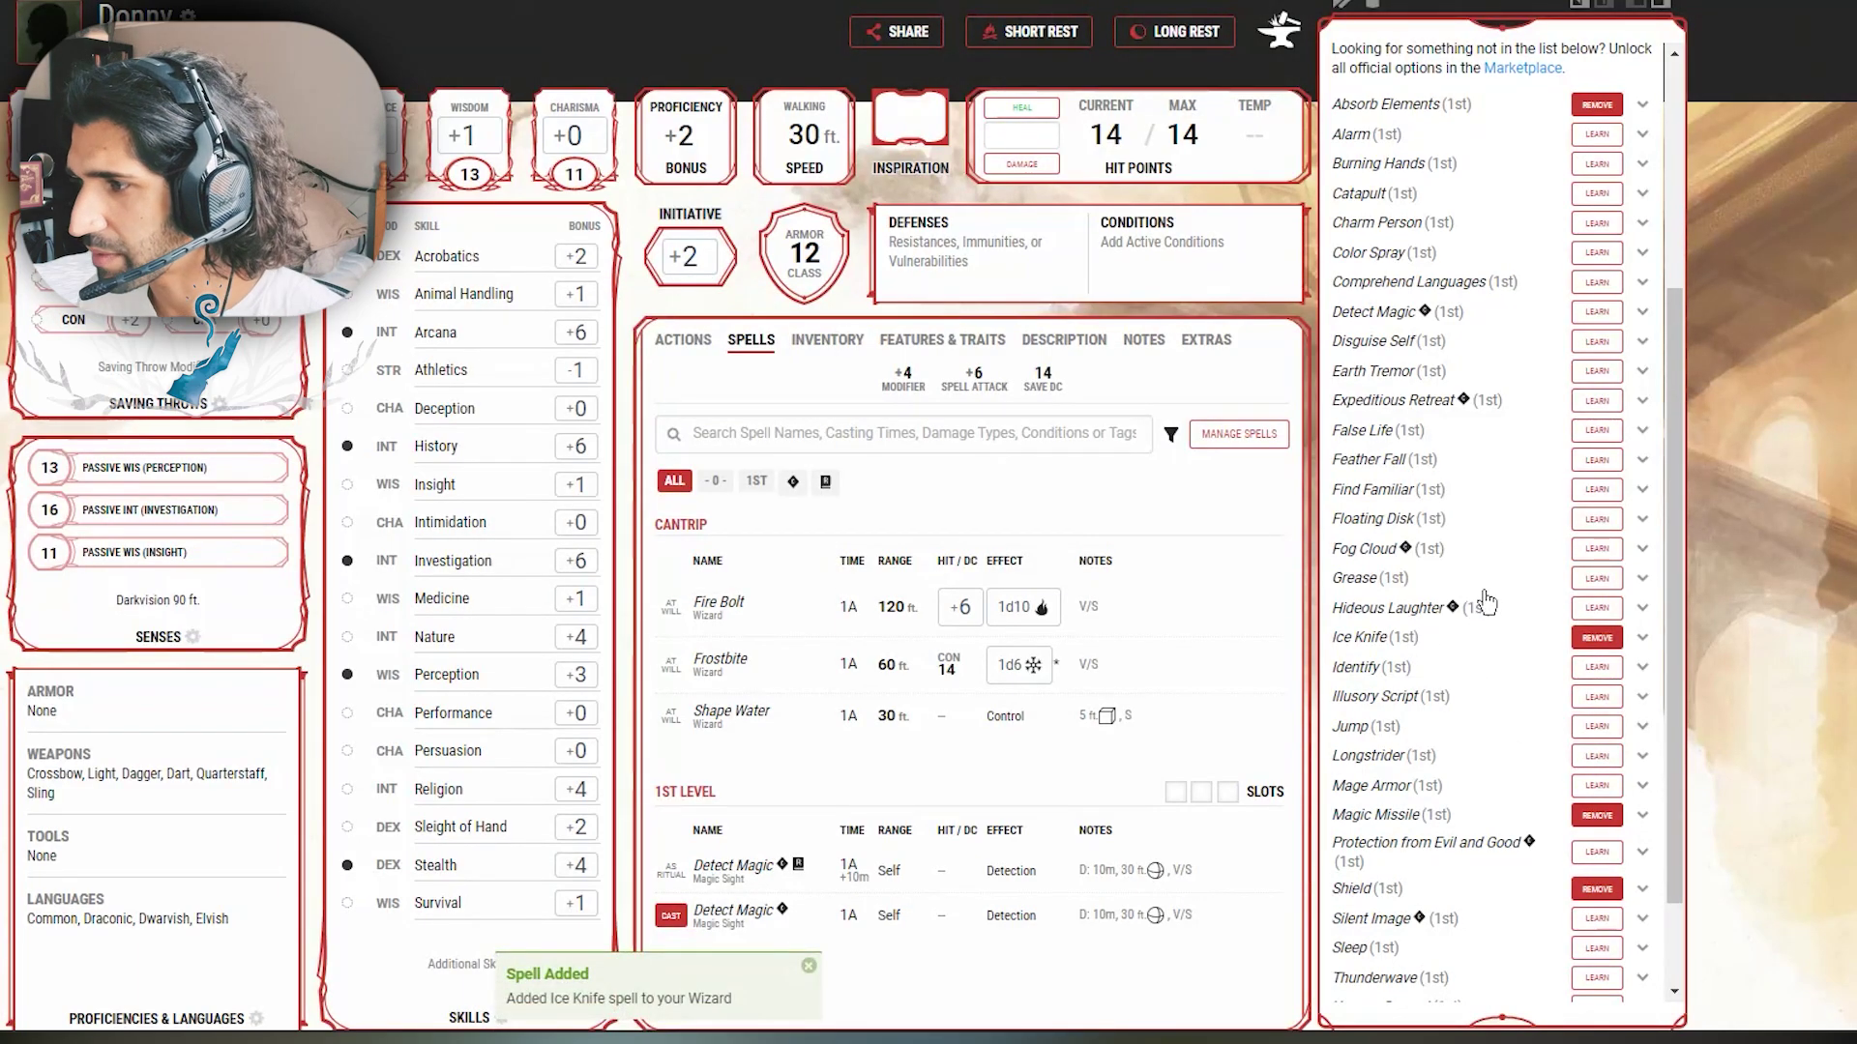
# Step: Learn the 1st-level spell Thunderwave and read through its description
pyautogui.scroll(1, 1472, 609)
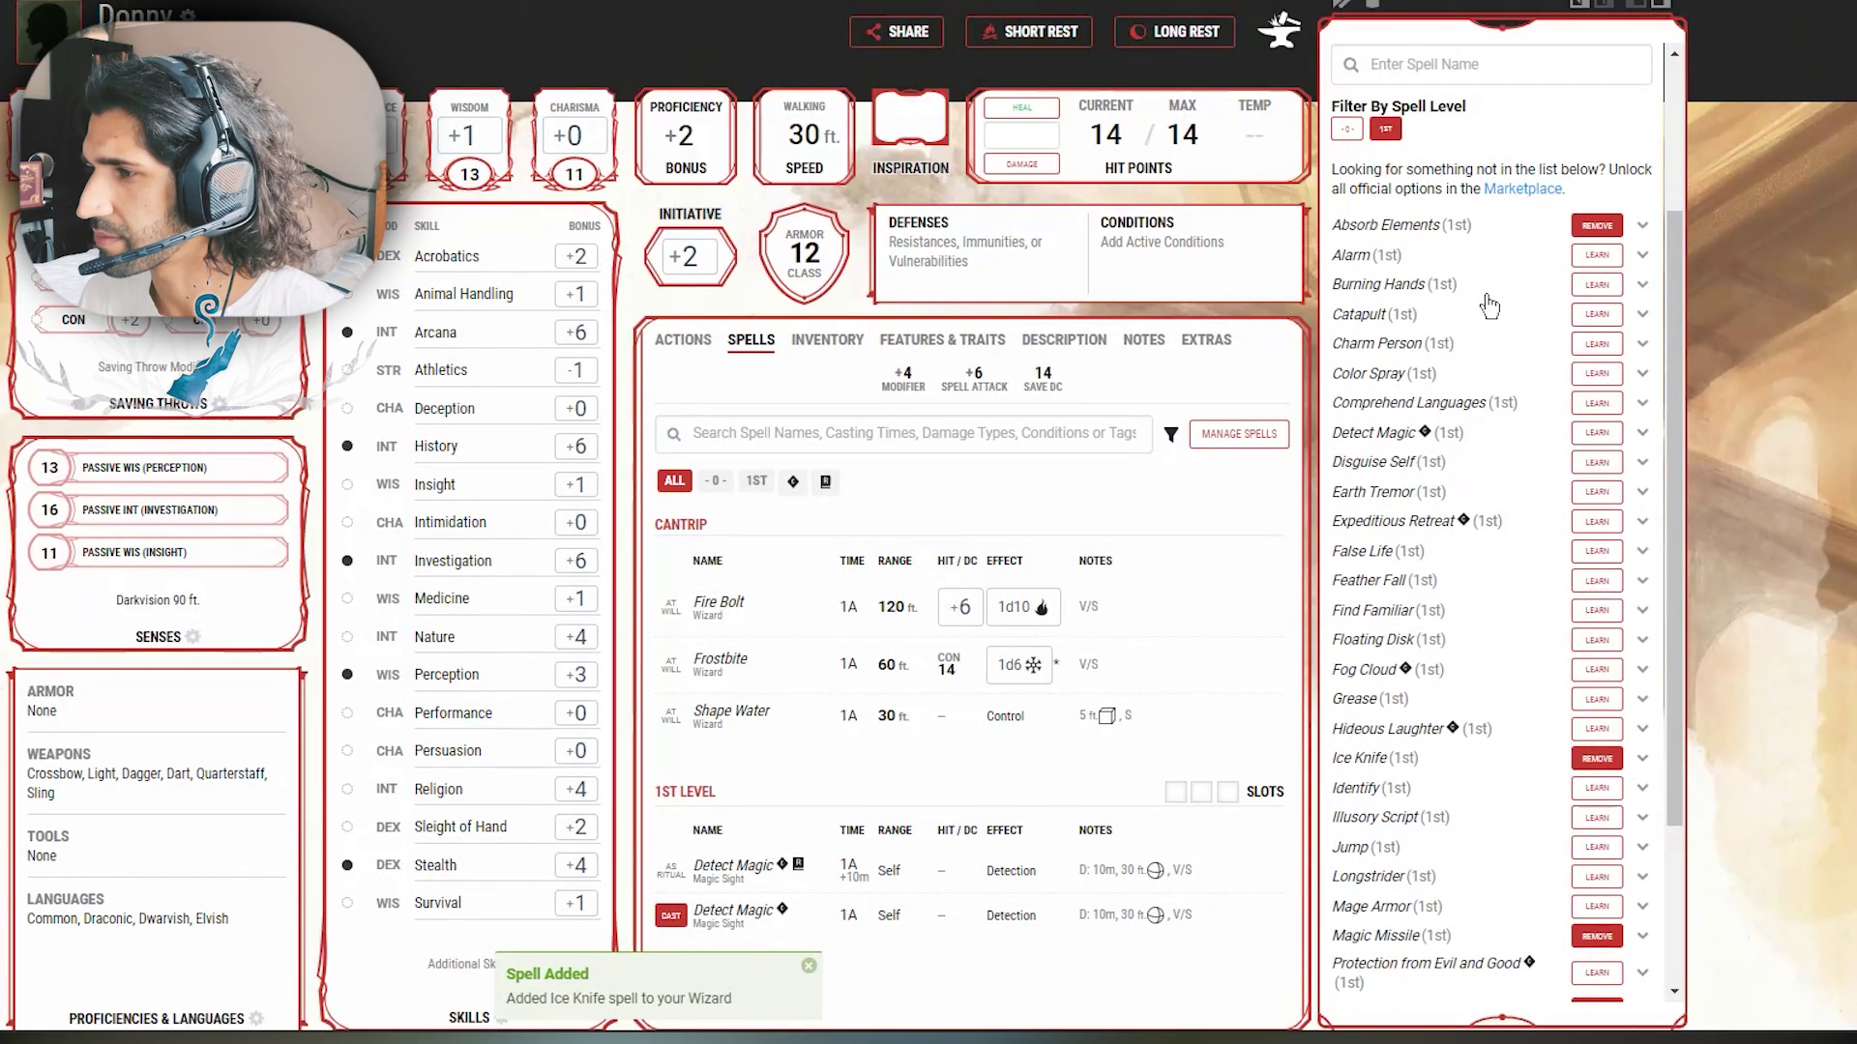
pyautogui.scroll(-2, 1591, 868)
pyautogui.click(1597, 857)
pyautogui.click(1499, 859)
pyautogui.scroll(-5, 1525, 670)
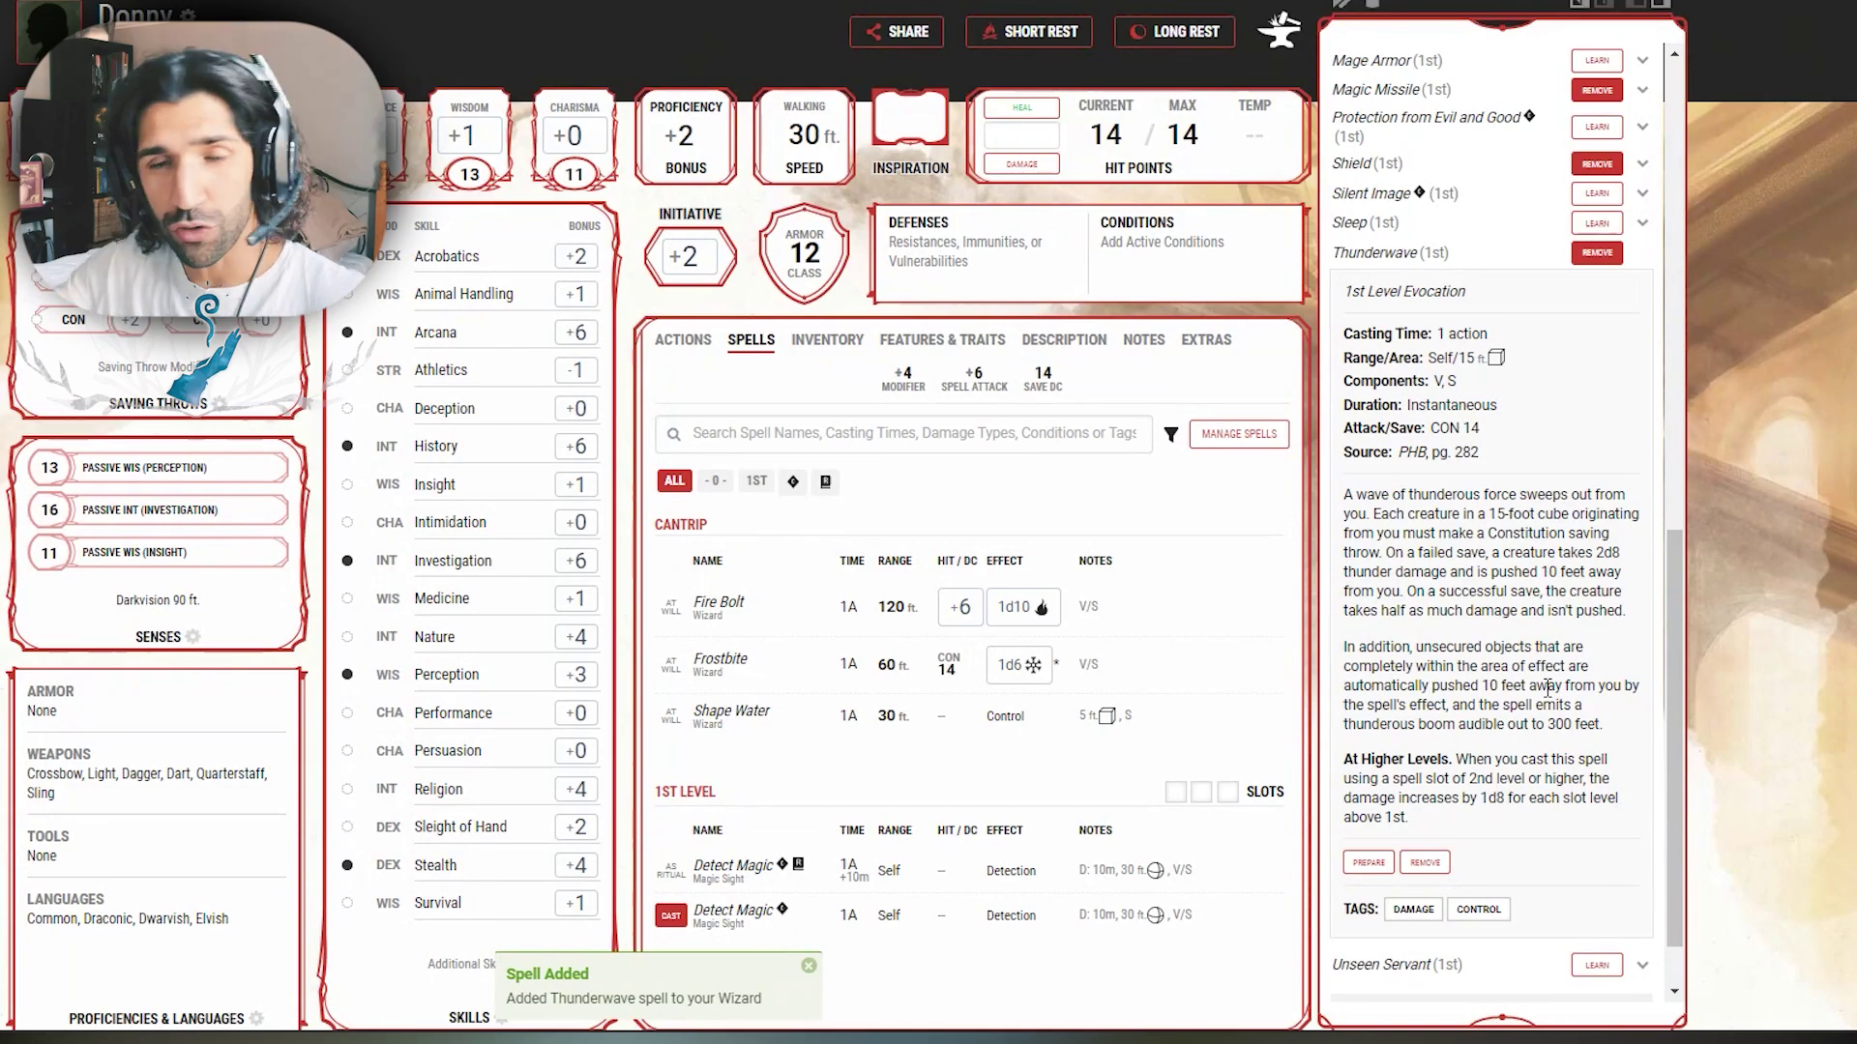
pyautogui.click(1494, 253)
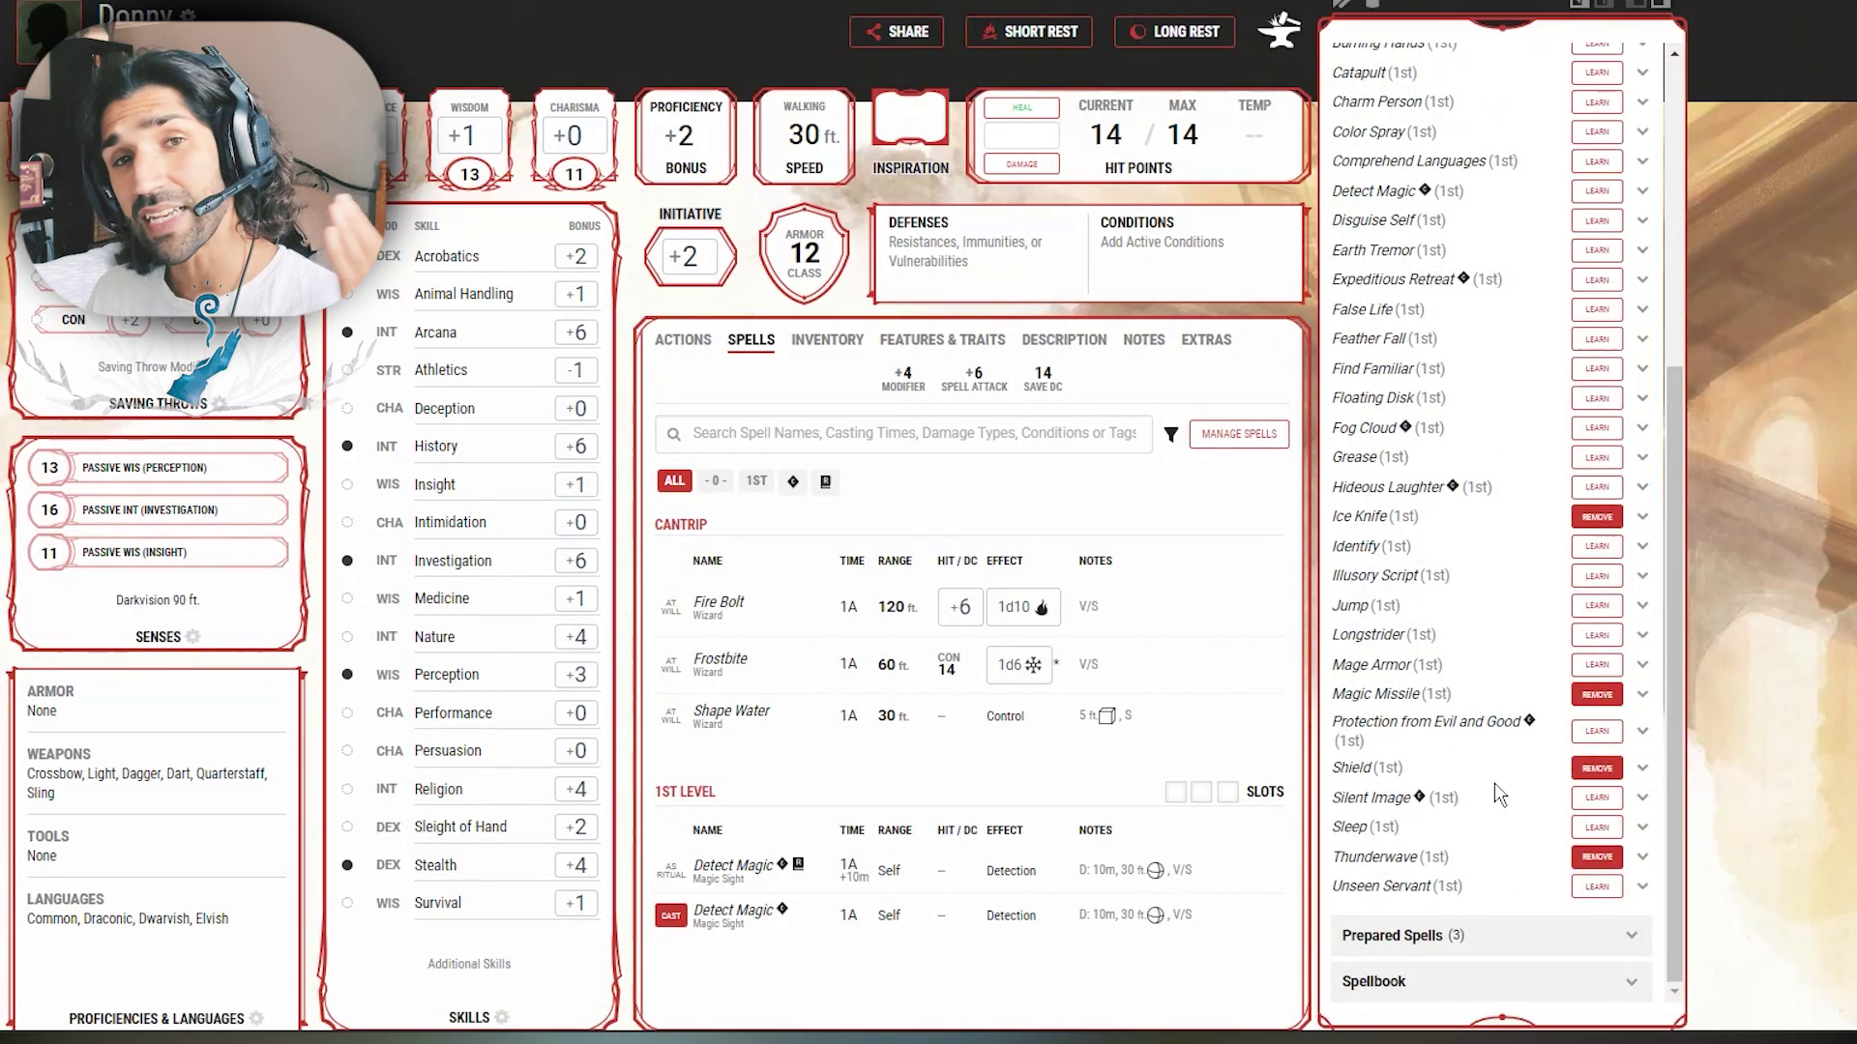
pyautogui.click(1492, 704)
pyautogui.click(1496, 176)
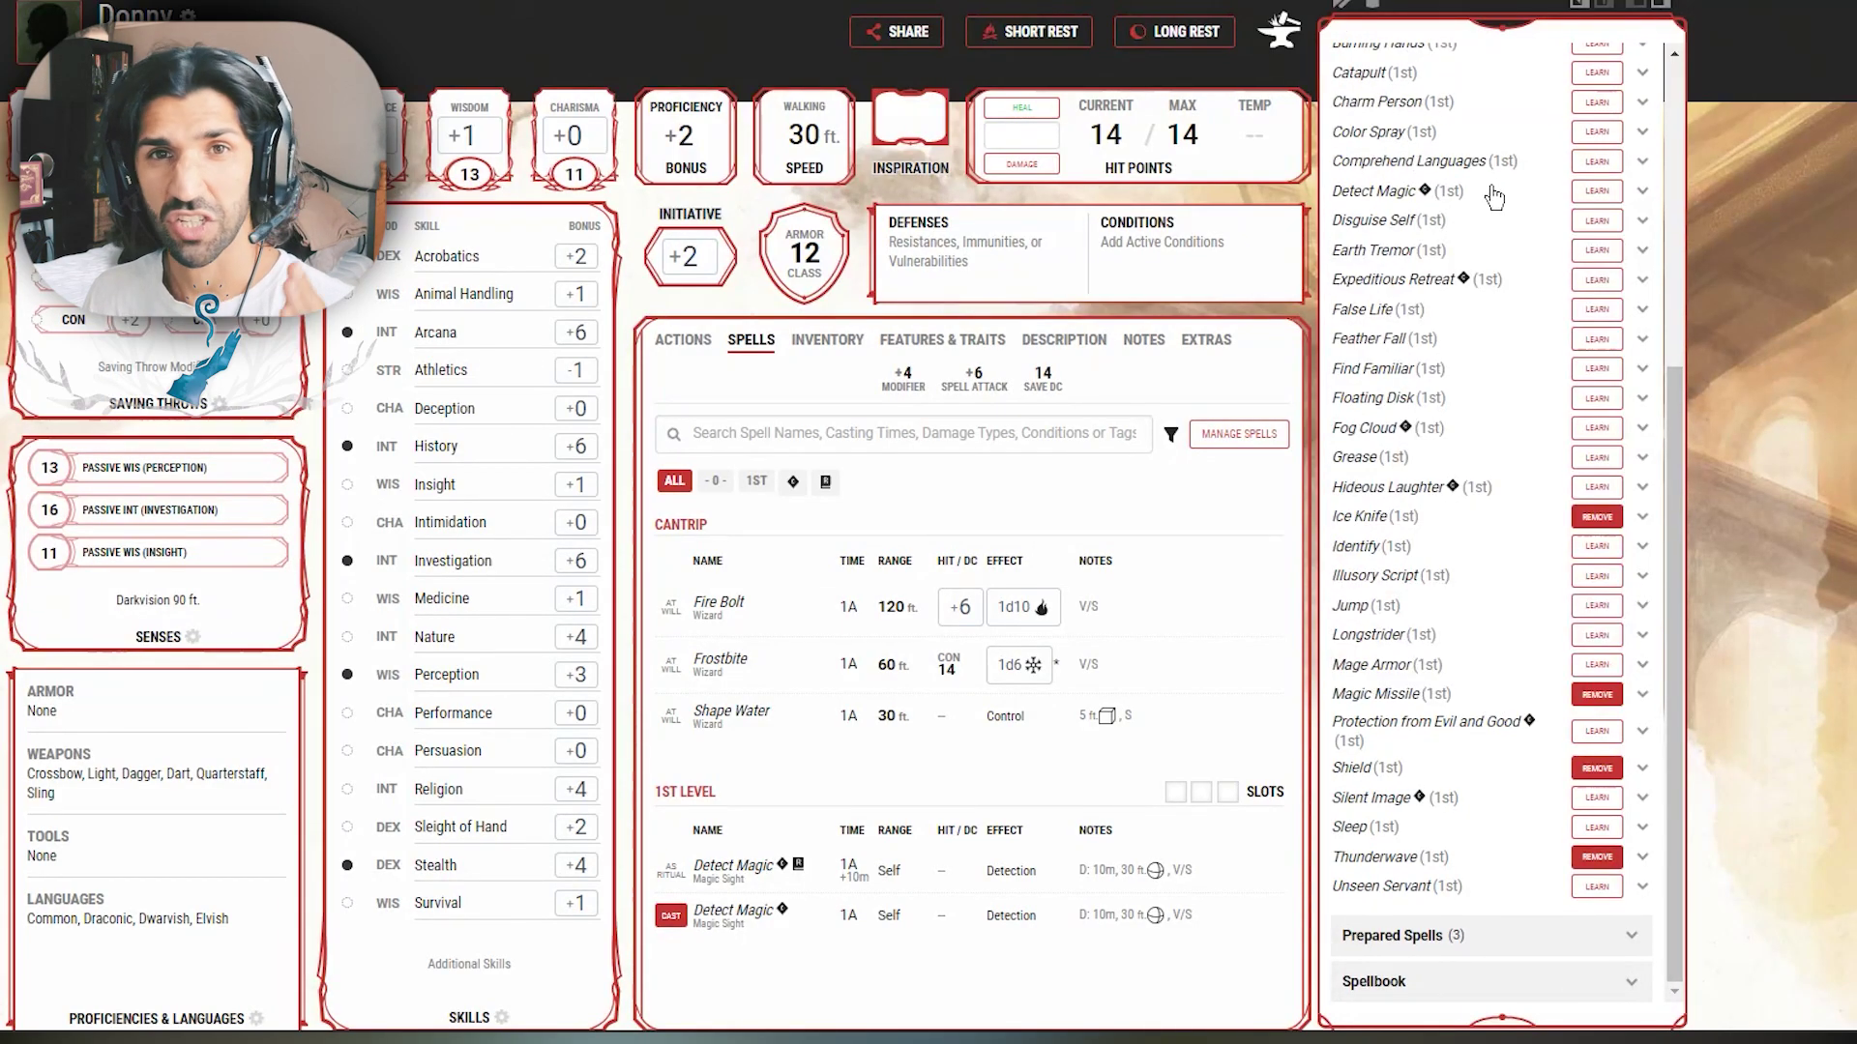
# Step: Check the details of Color Spray and Earth Tremor among the 1st-level spells and learn Earth Tremor
pyautogui.scroll(3, 1479, 581)
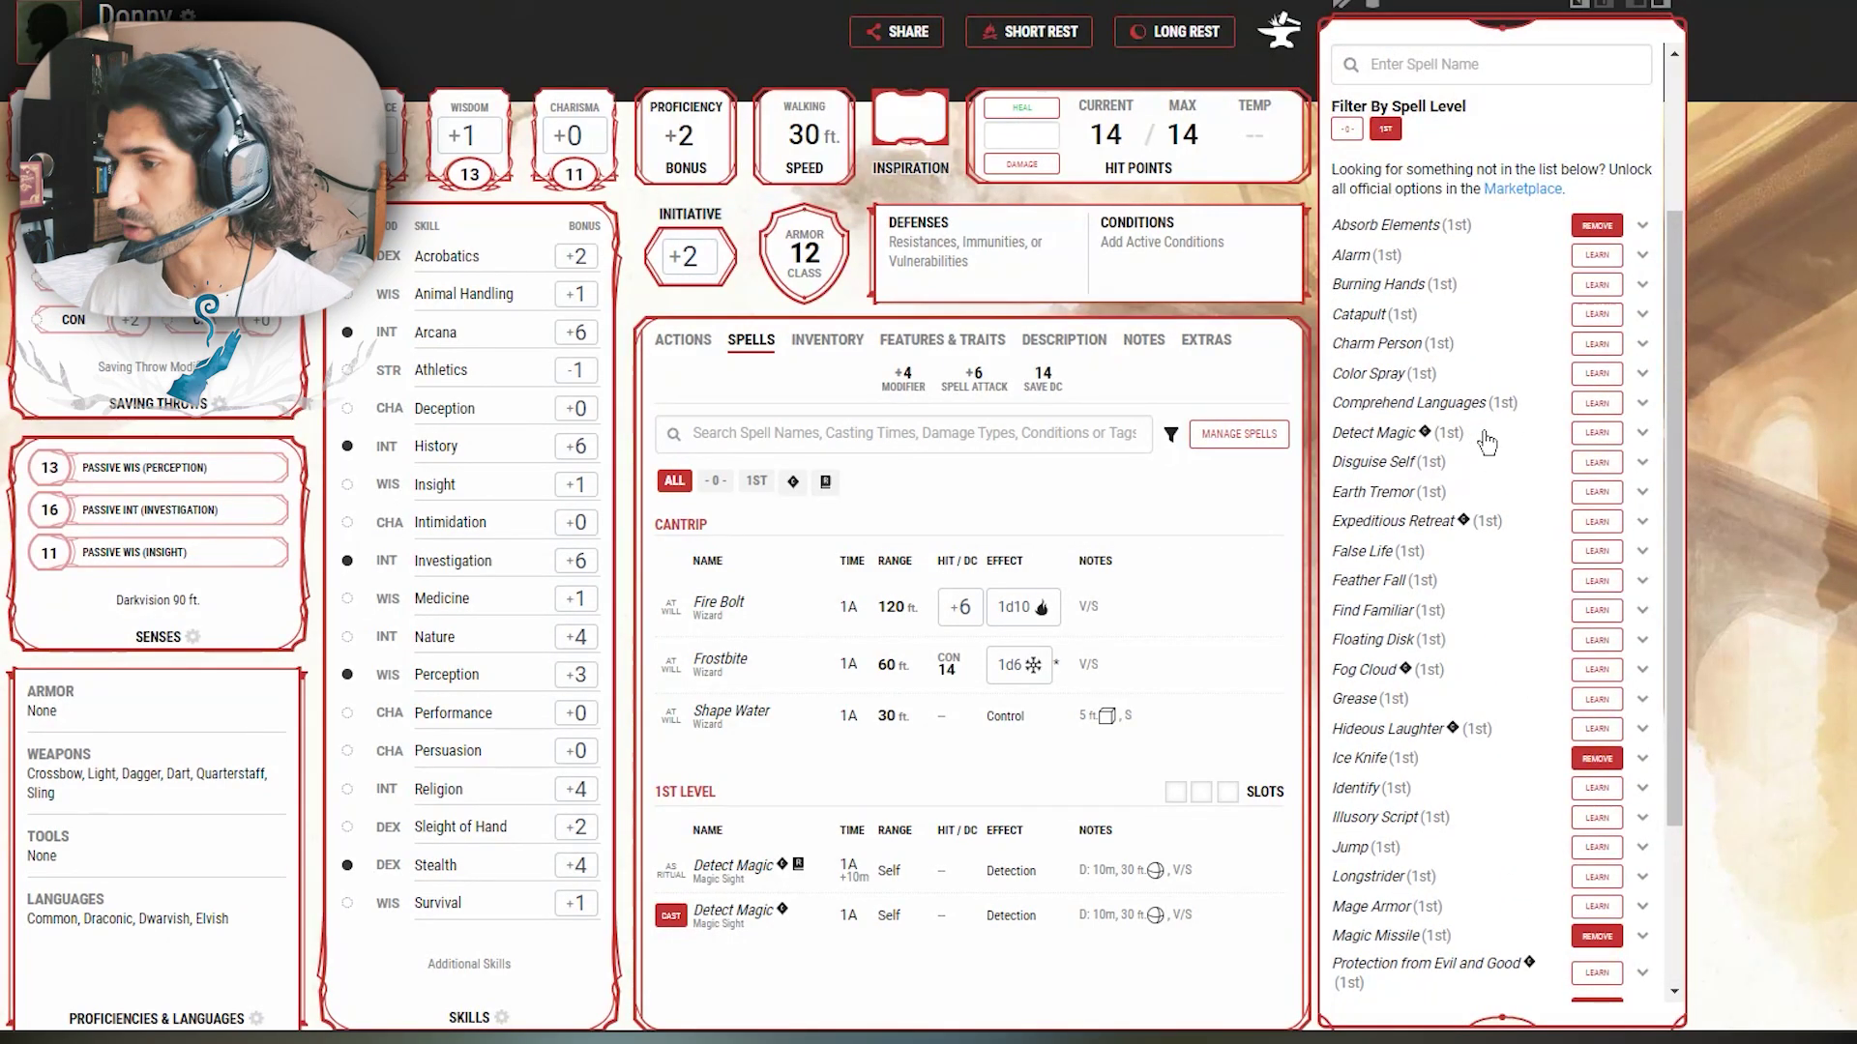
pyautogui.scroll(-1, 1518, 619)
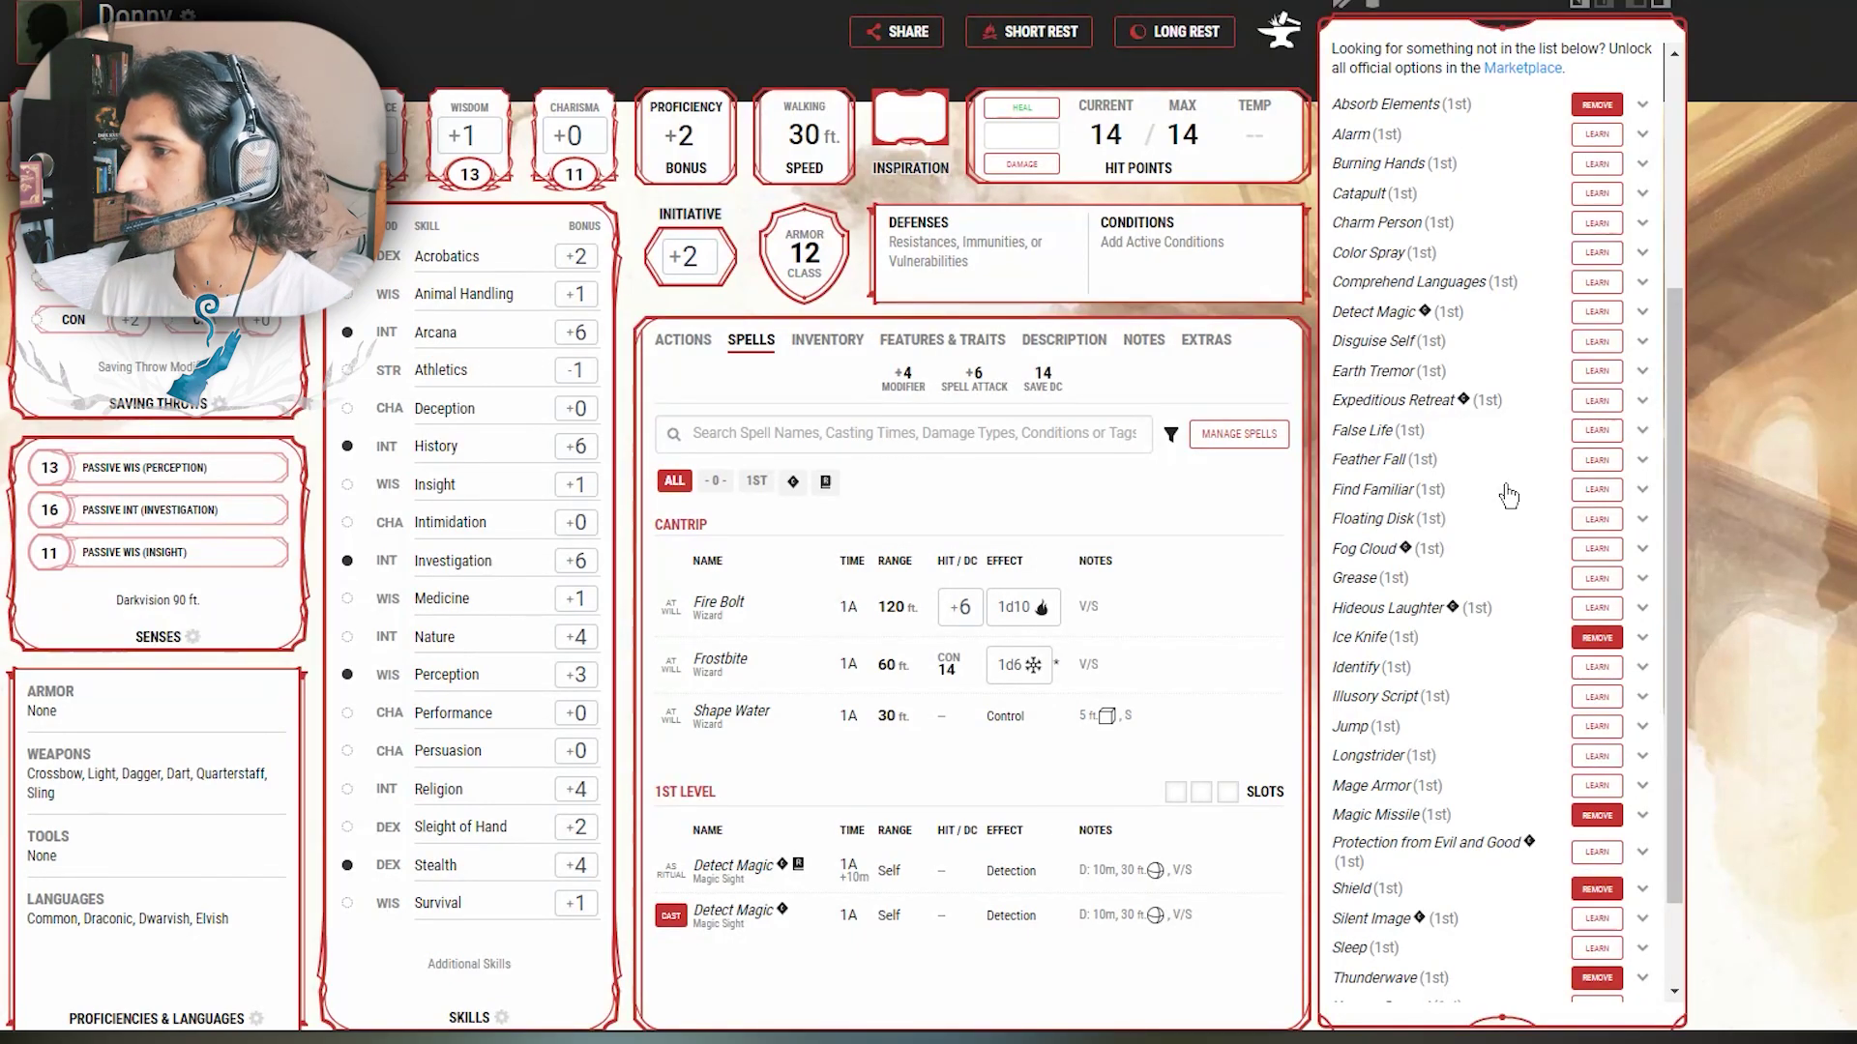
pyautogui.click(1481, 255)
pyautogui.click(1484, 263)
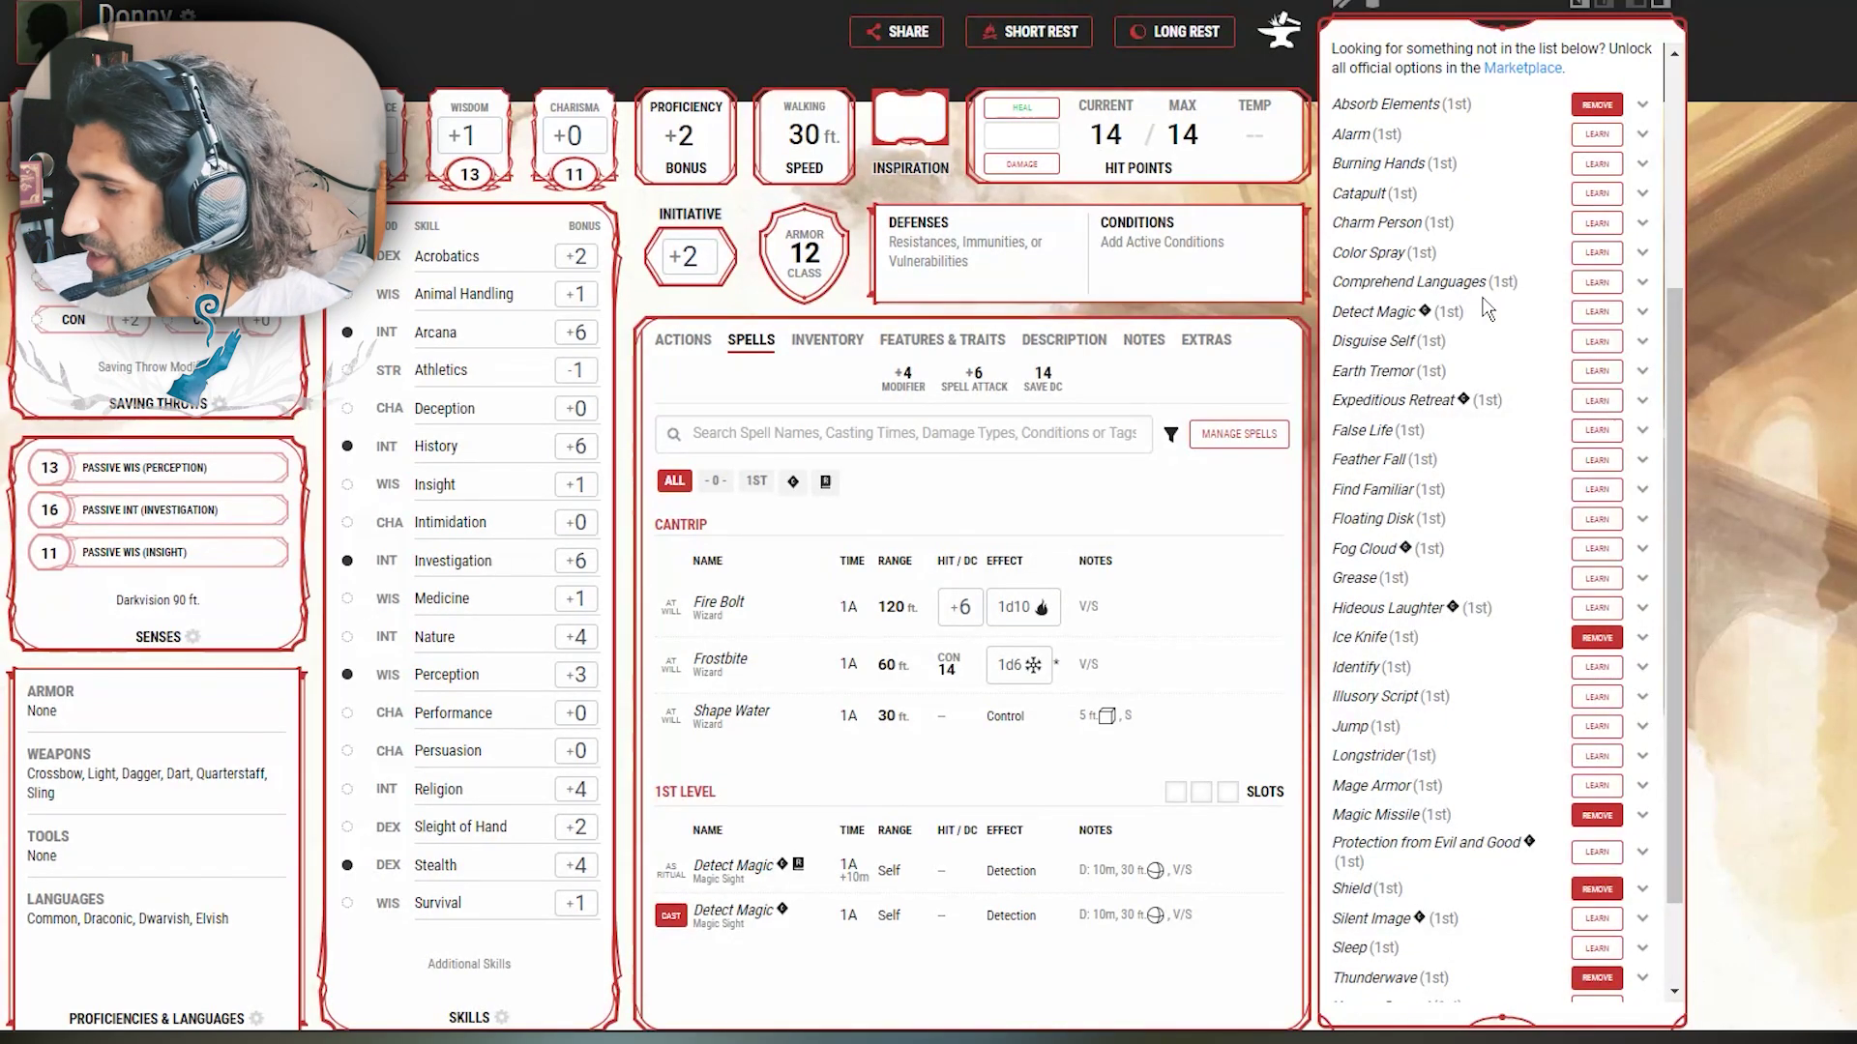
pyautogui.click(1485, 377)
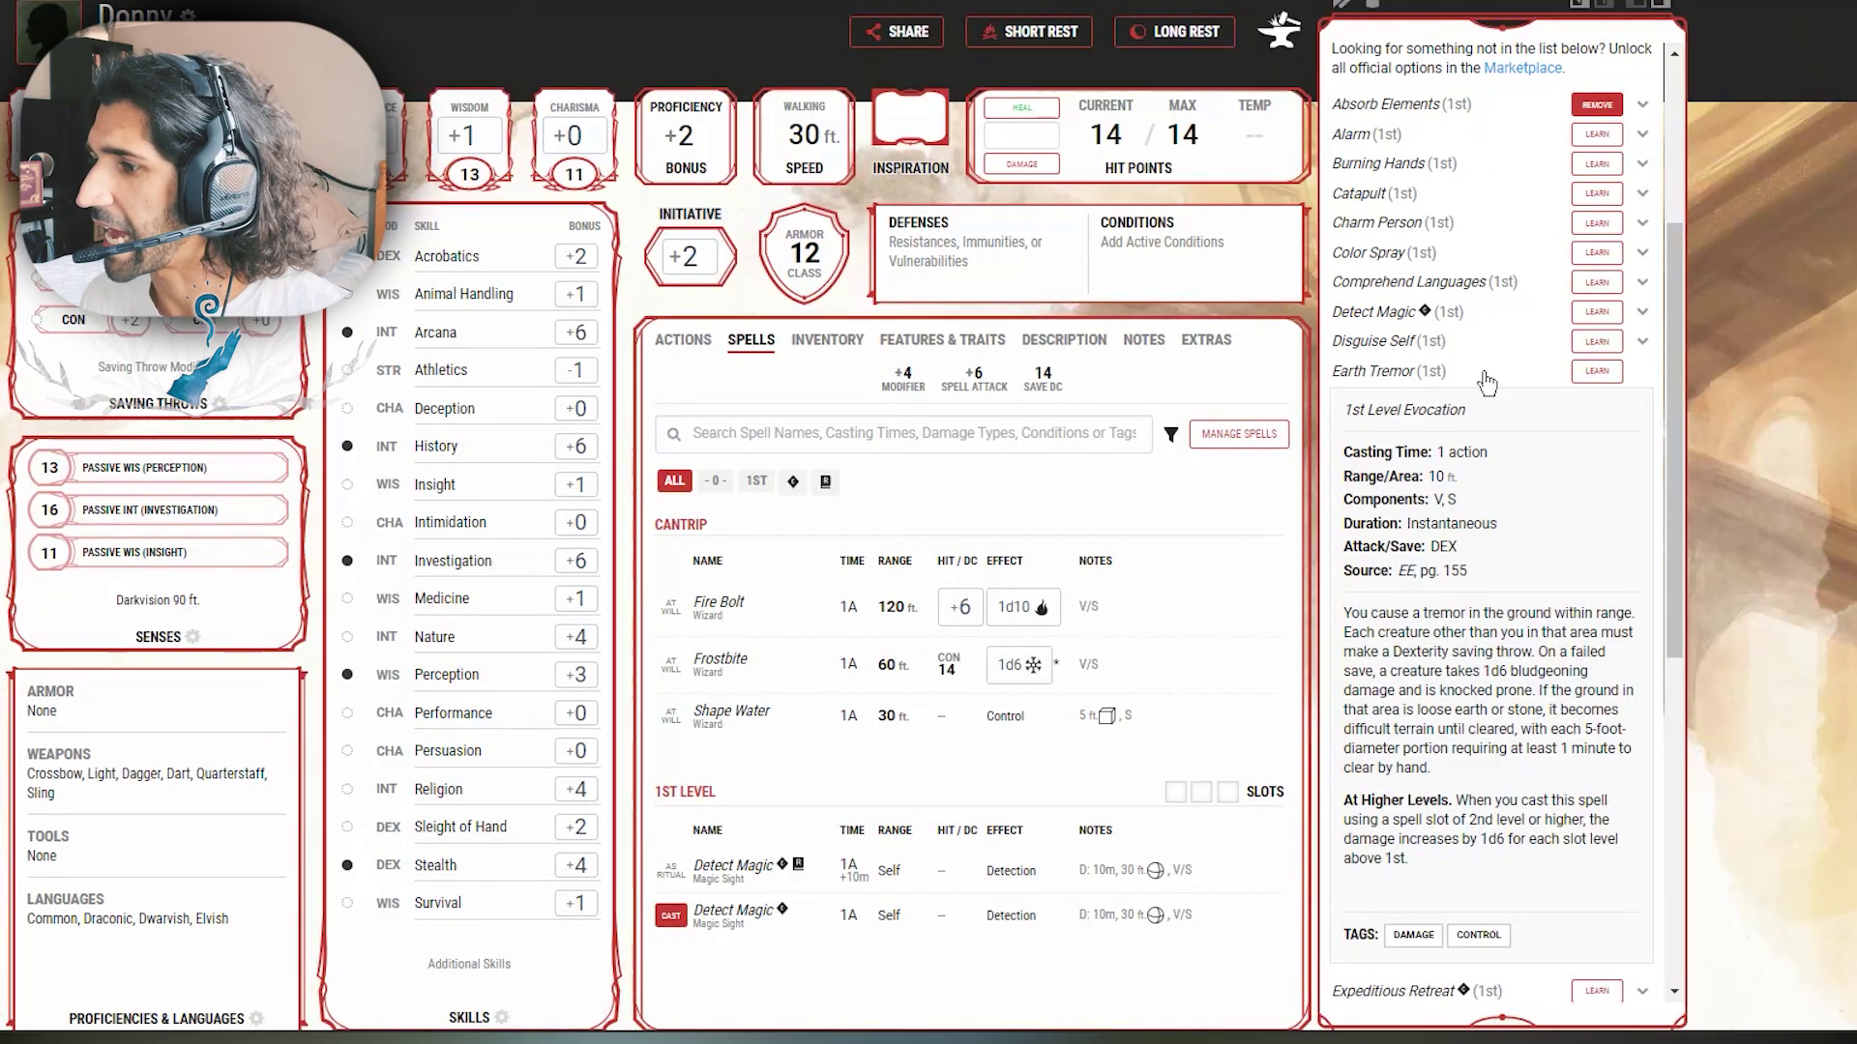
pyautogui.click(1486, 376)
pyautogui.click(1595, 375)
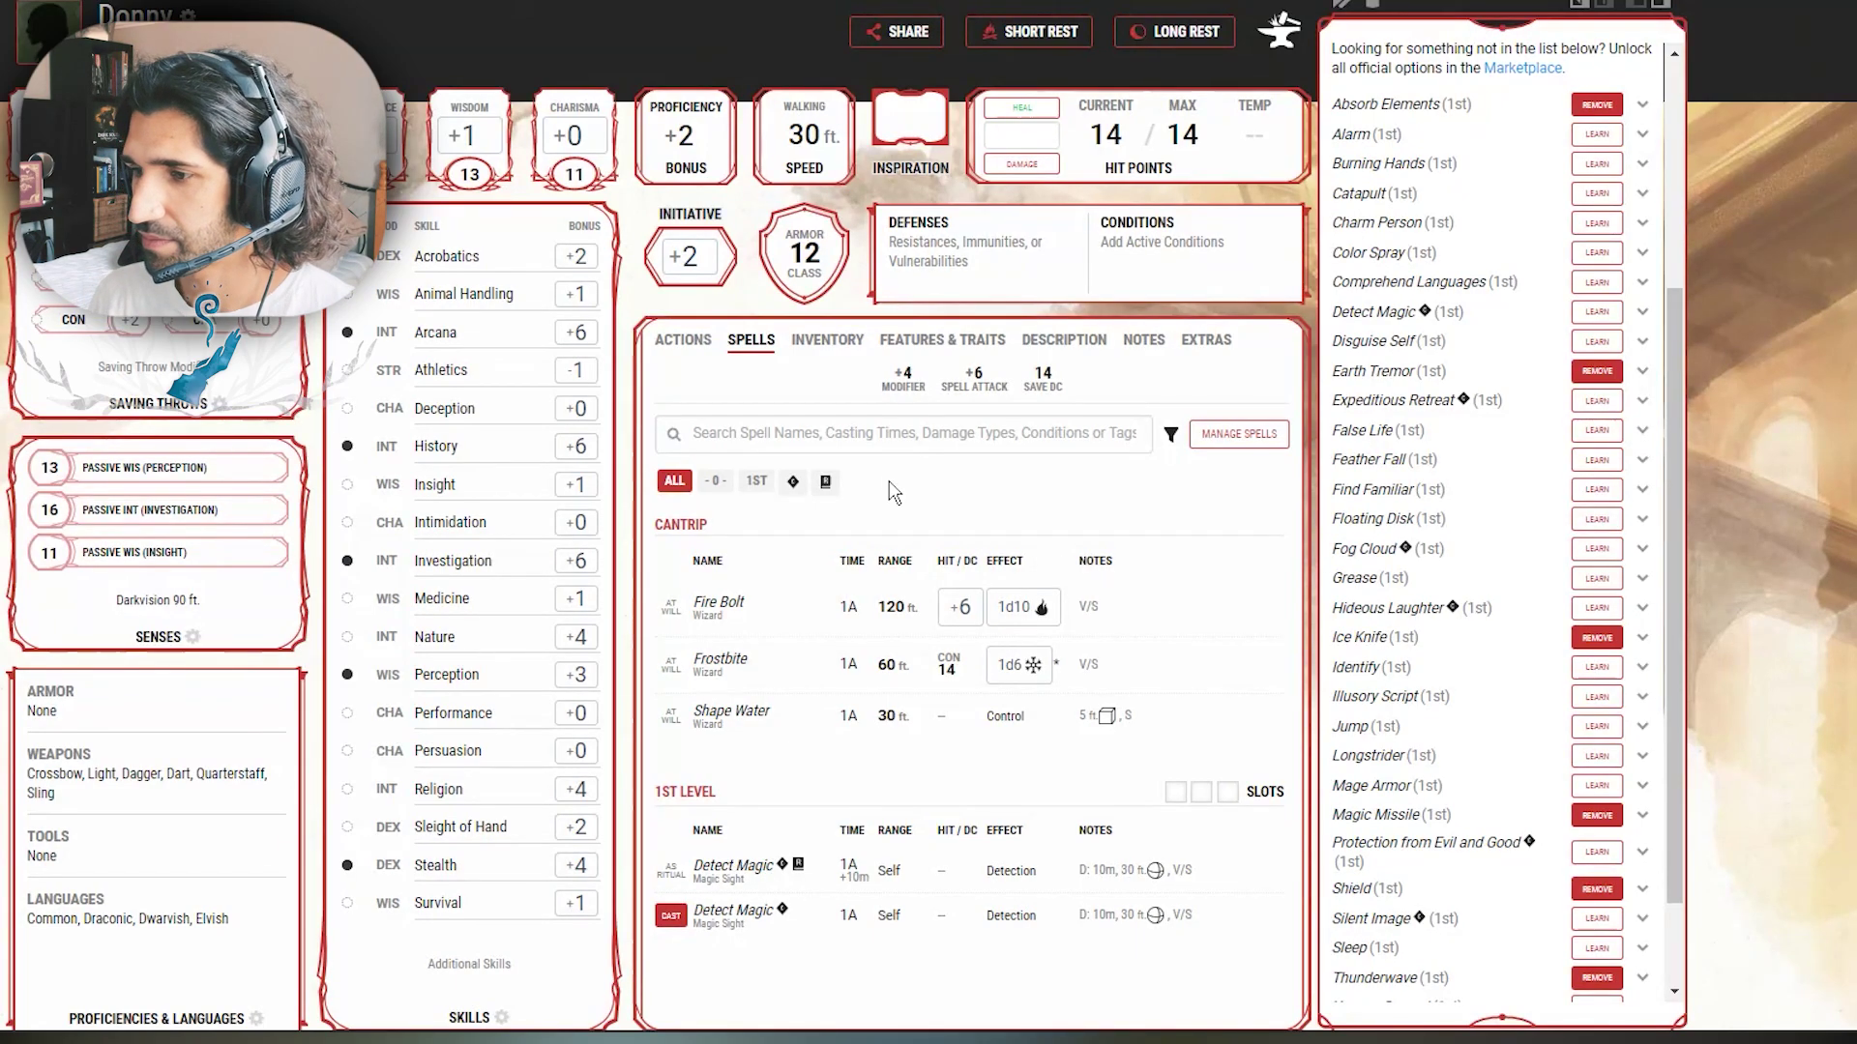
# Step: Prepare Thunderwave, Shield, Magic Missile, Ice Knife, Earth Tremor and Absorb Elements from the Wizard's spellbook
pyautogui.scroll(4, 1632, 487)
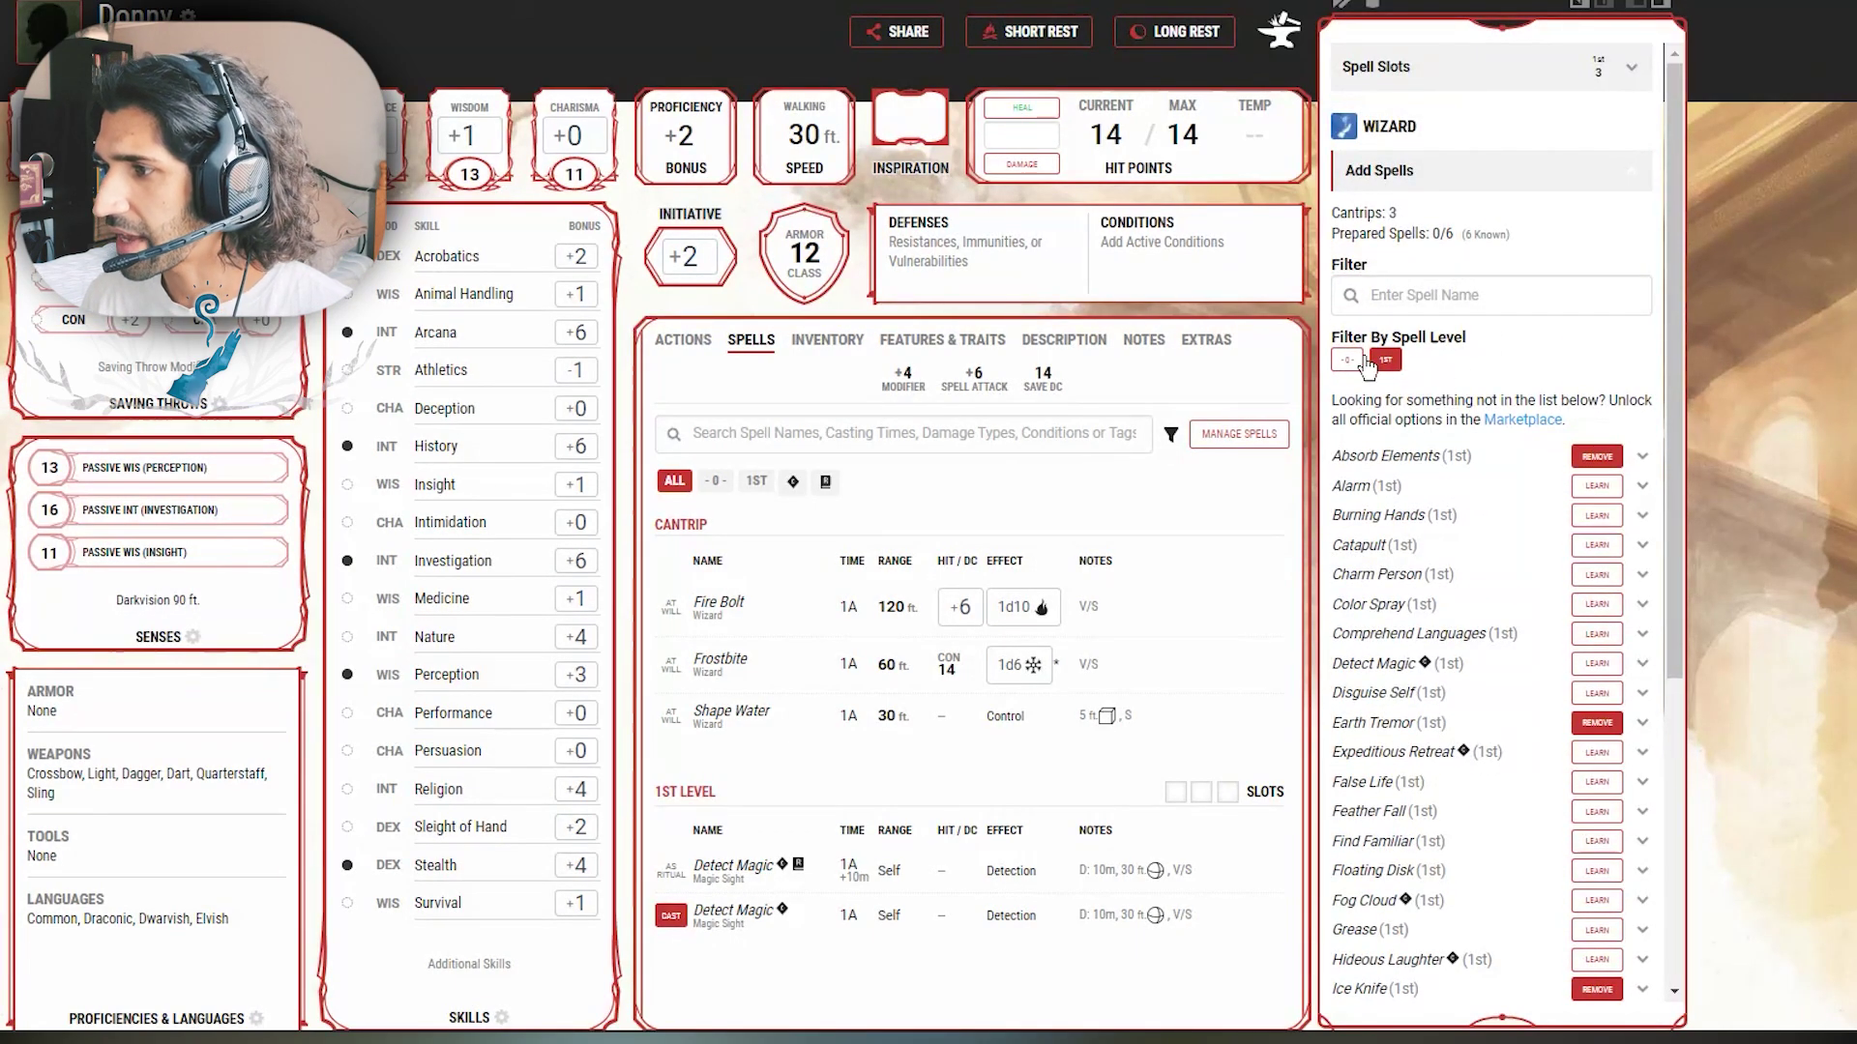
pyautogui.scroll(-5, 1551, 604)
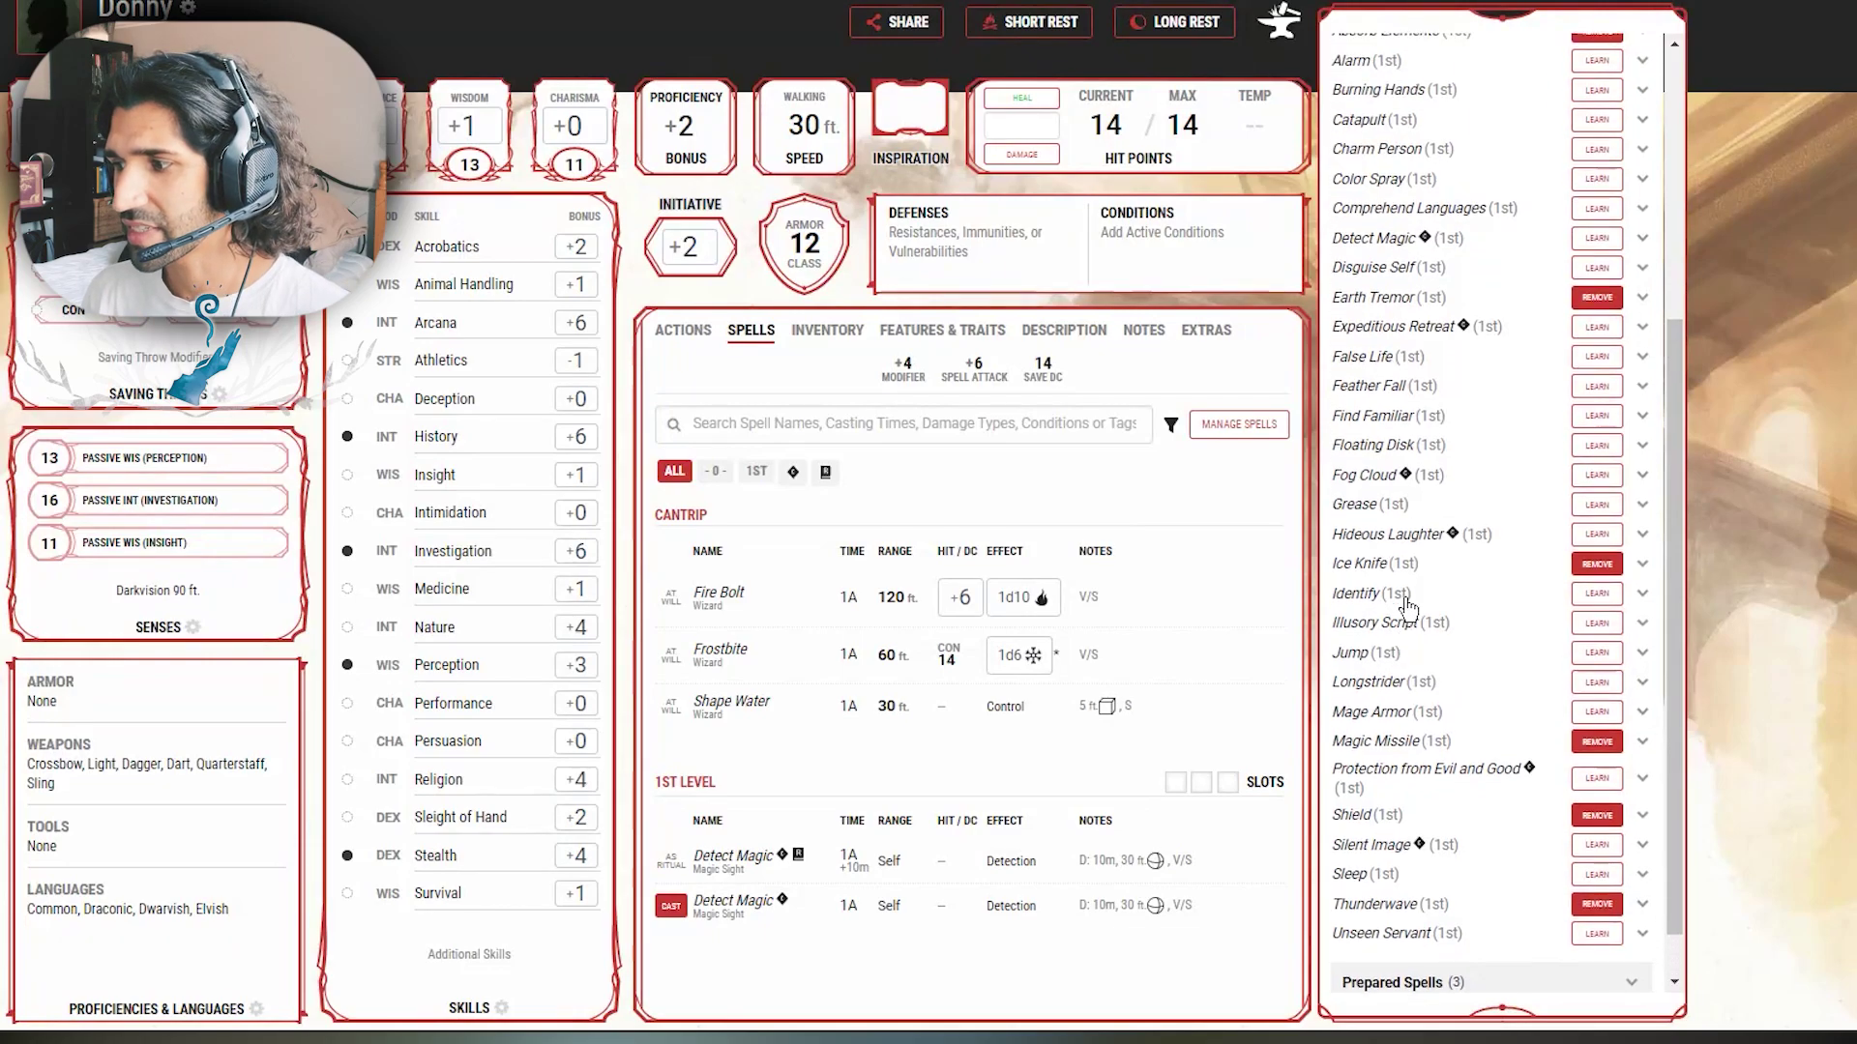
pyautogui.scroll(8, 1408, 607)
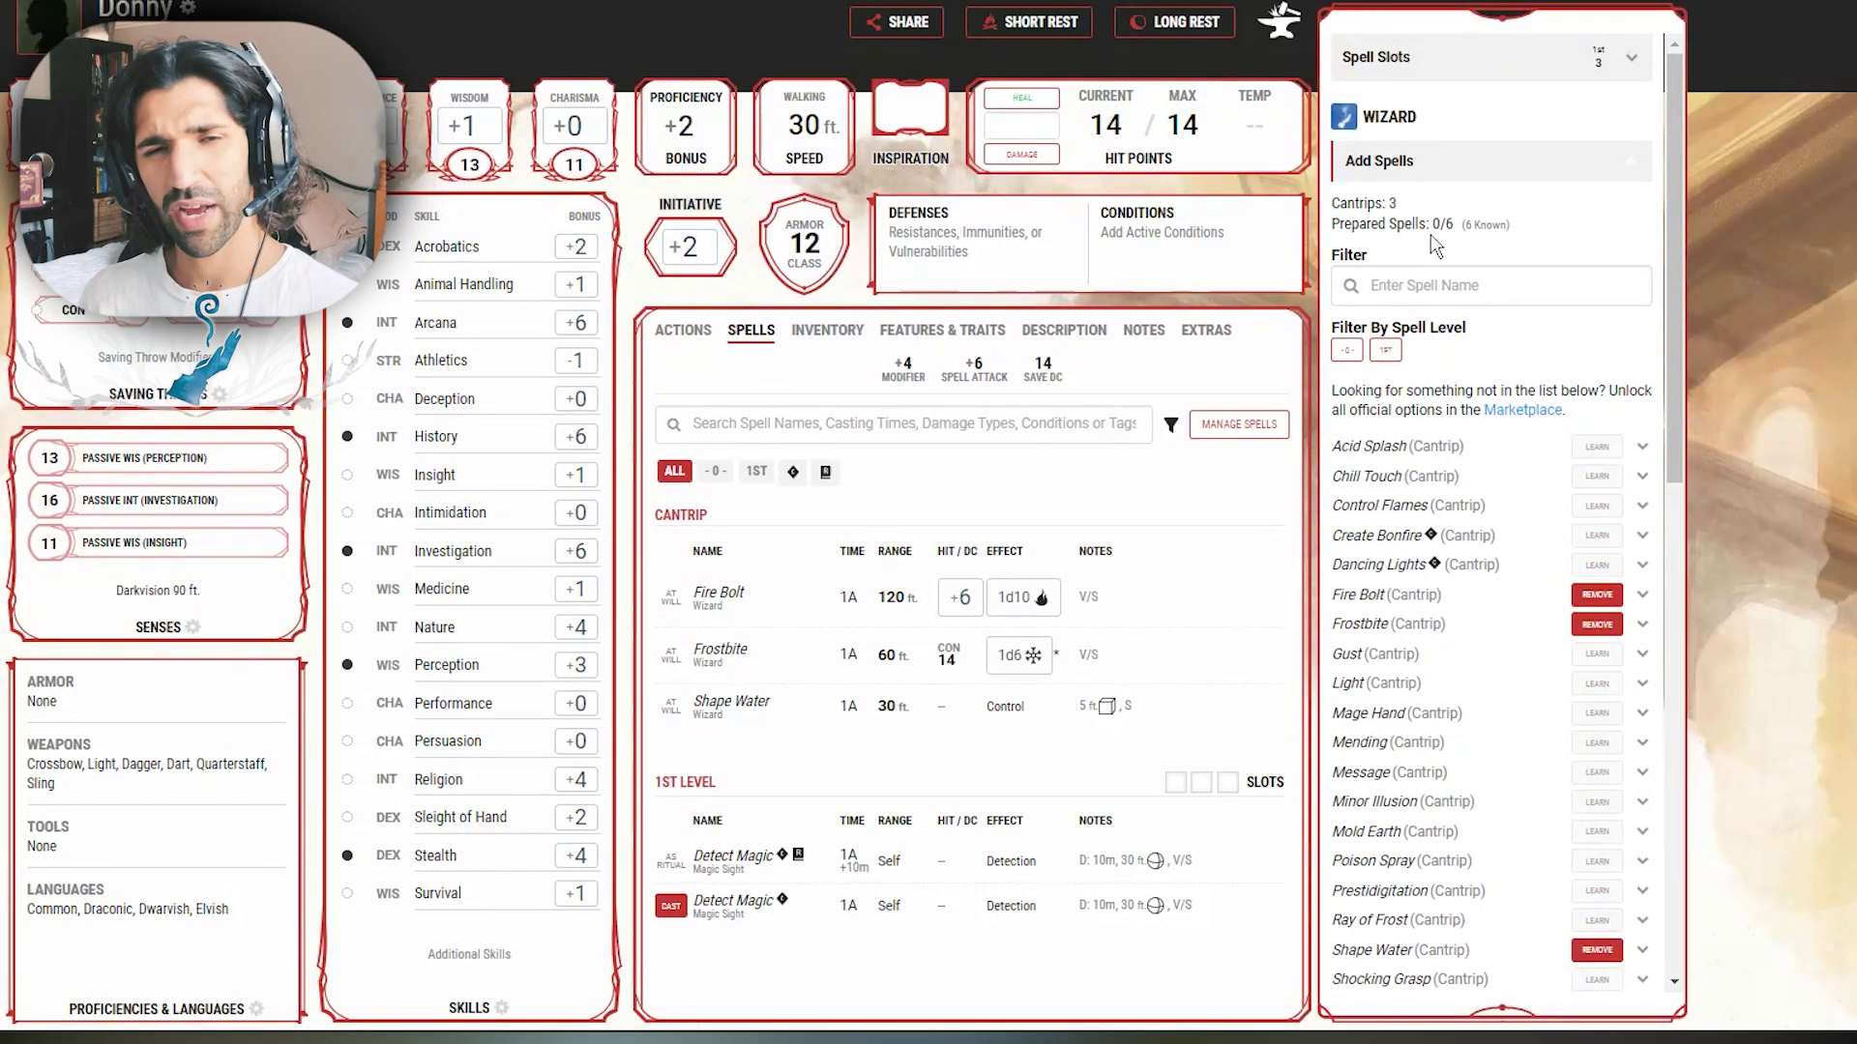
pyautogui.click(1515, 174)
pyautogui.click(1483, 261)
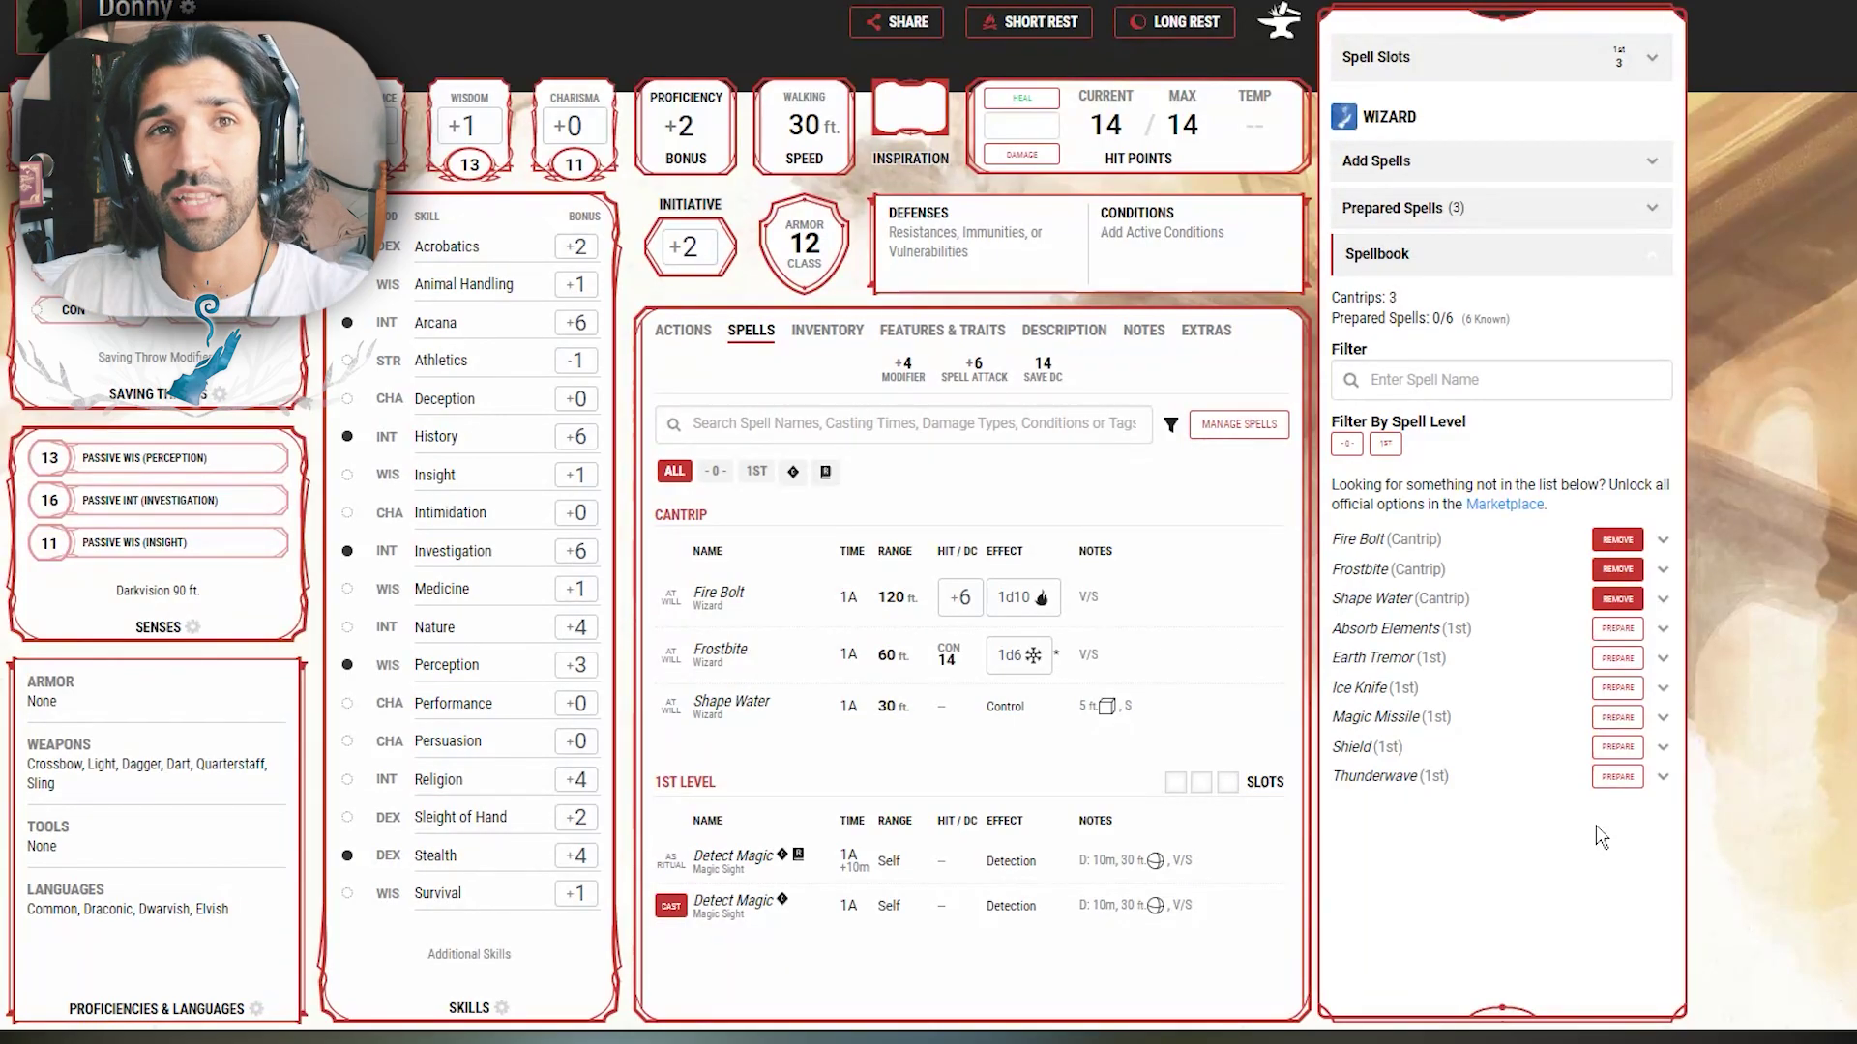
pyautogui.click(1617, 776)
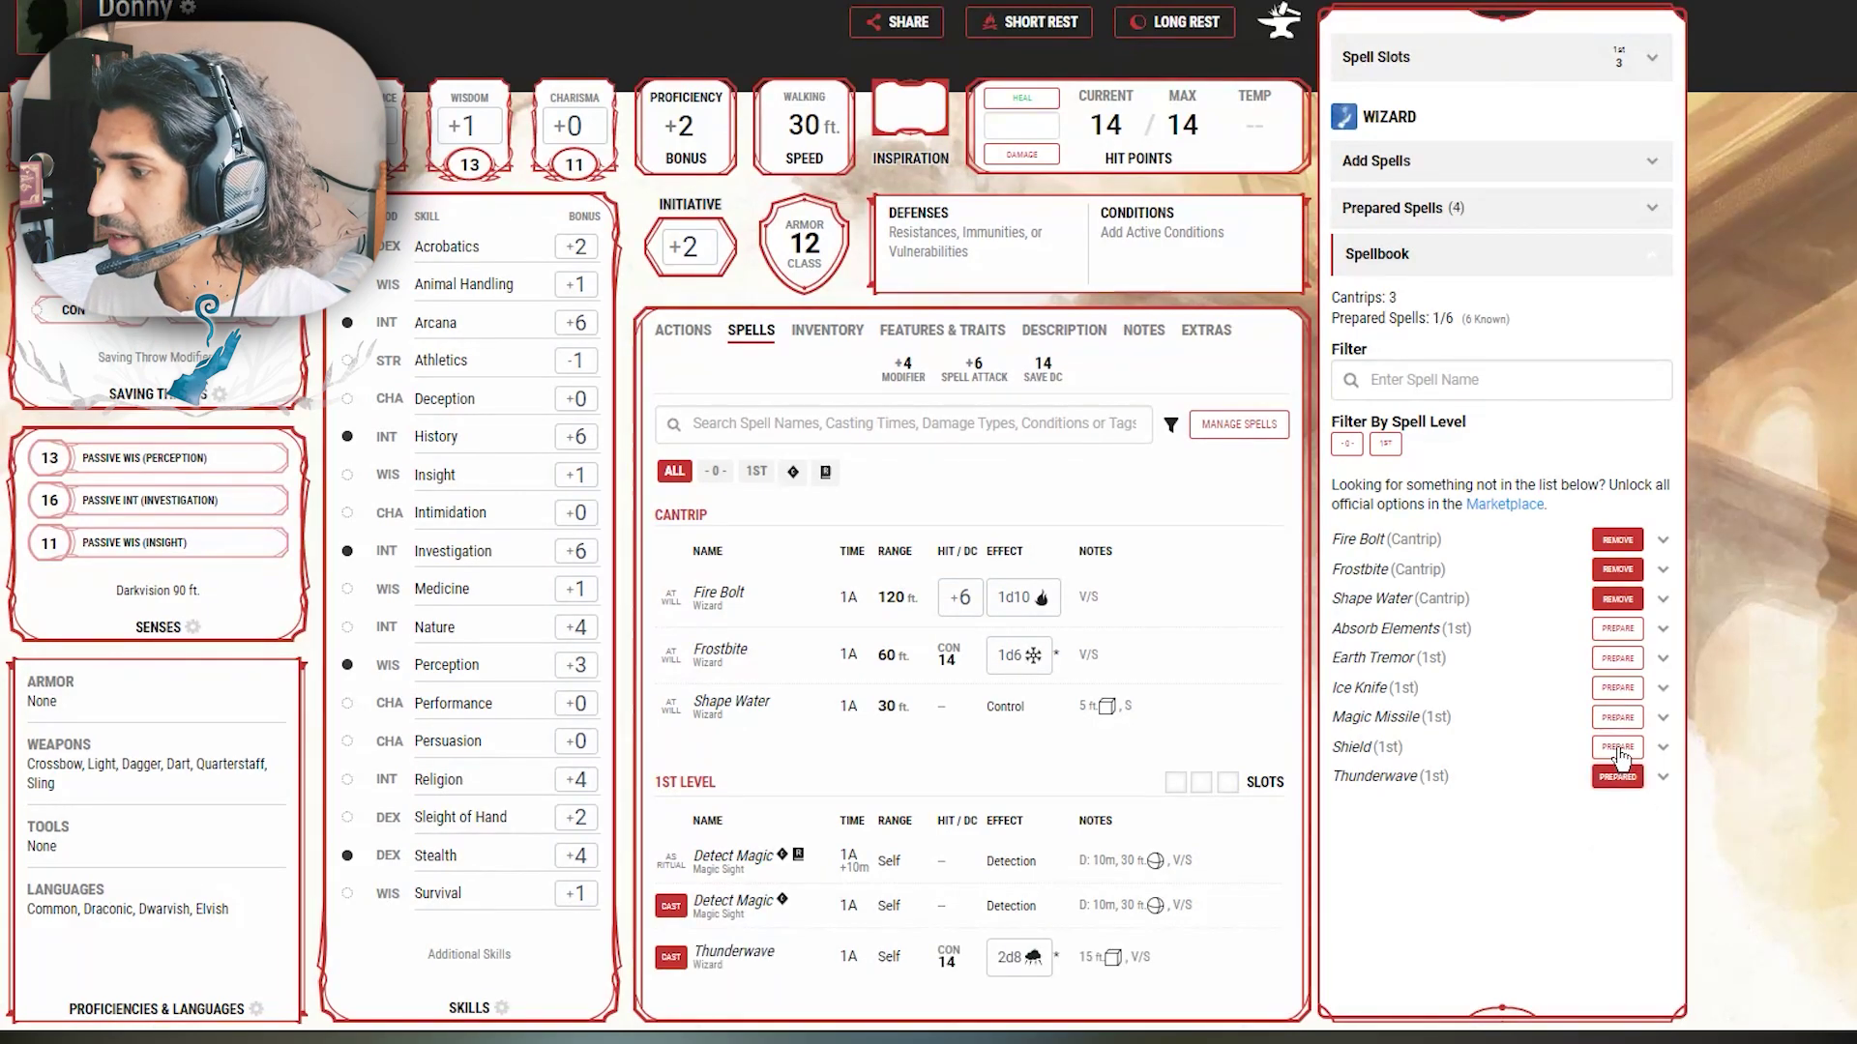
pyautogui.click(1617, 747)
pyautogui.click(1617, 717)
pyautogui.click(1617, 688)
pyautogui.click(1617, 658)
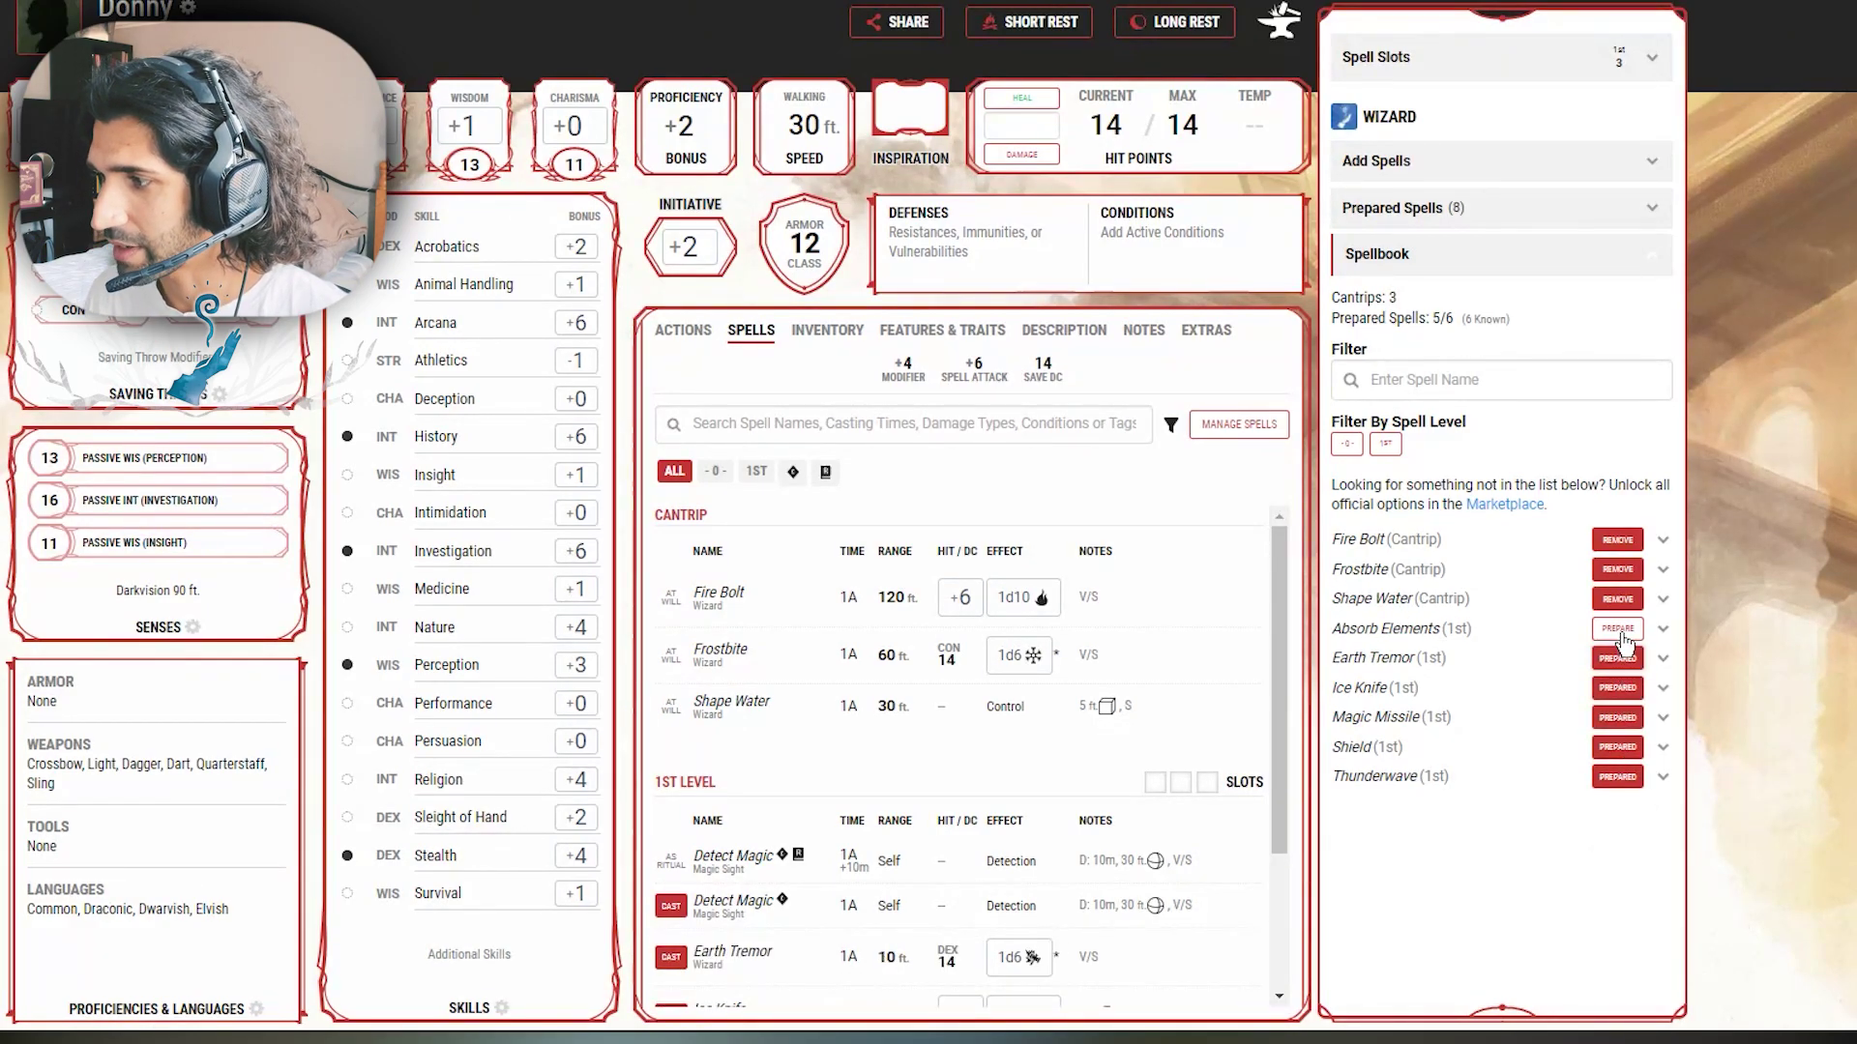
pyautogui.click(1617, 628)
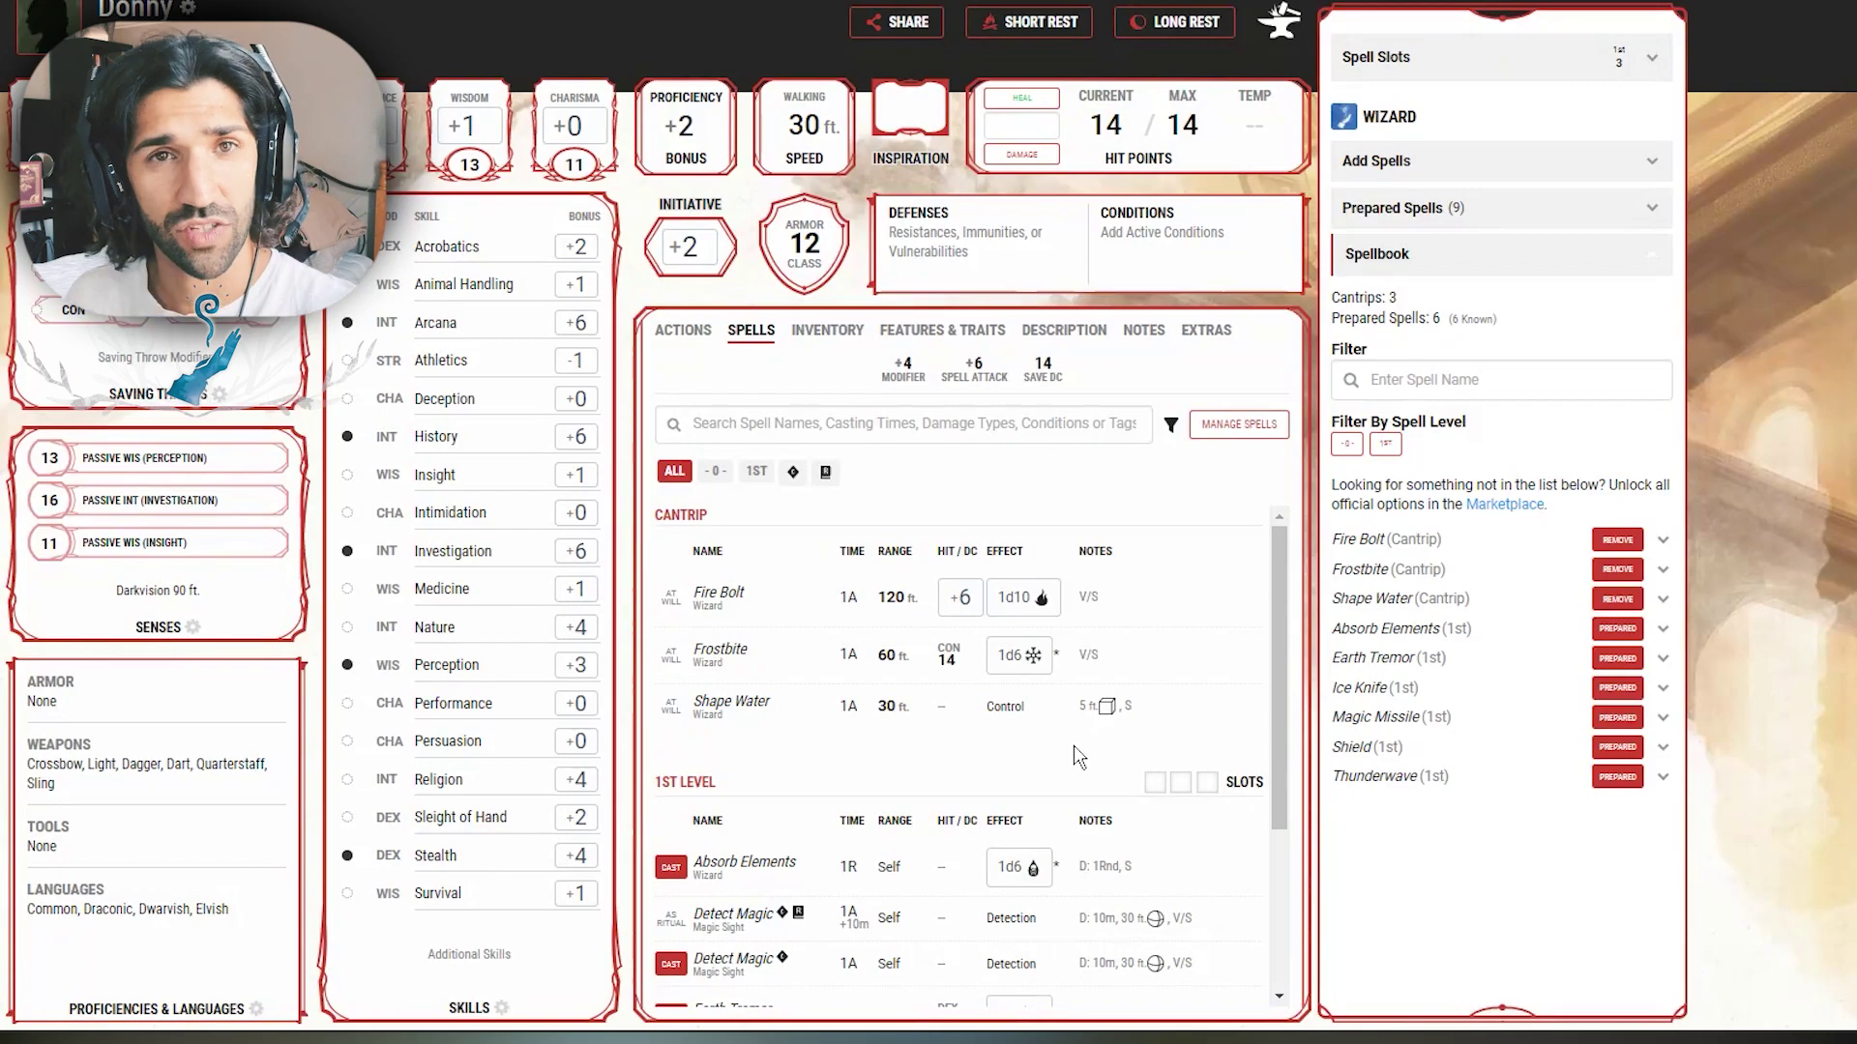
pyautogui.scroll(-3, 974, 802)
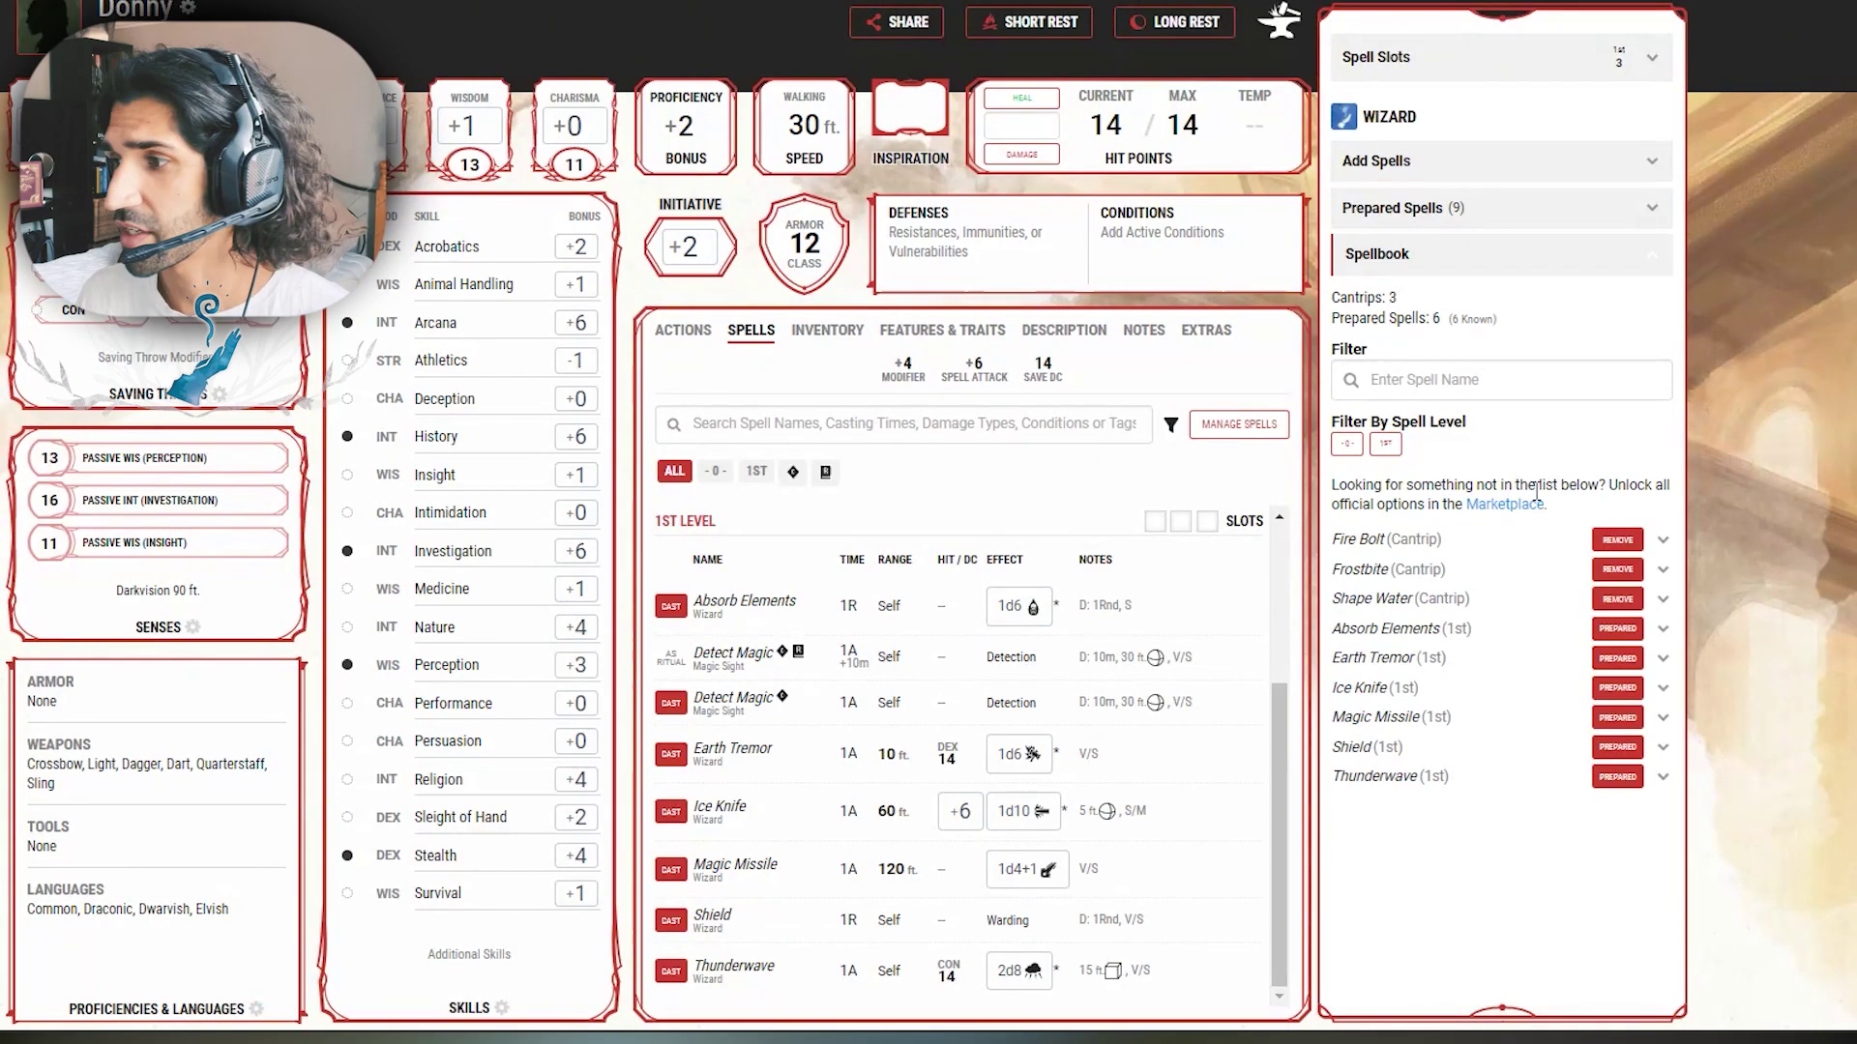
# Step: Return to the list of Wizard spells that can be added and learn the 1st-level ritual spell Floating Disk
pyautogui.click(1500, 259)
pyautogui.click(1514, 179)
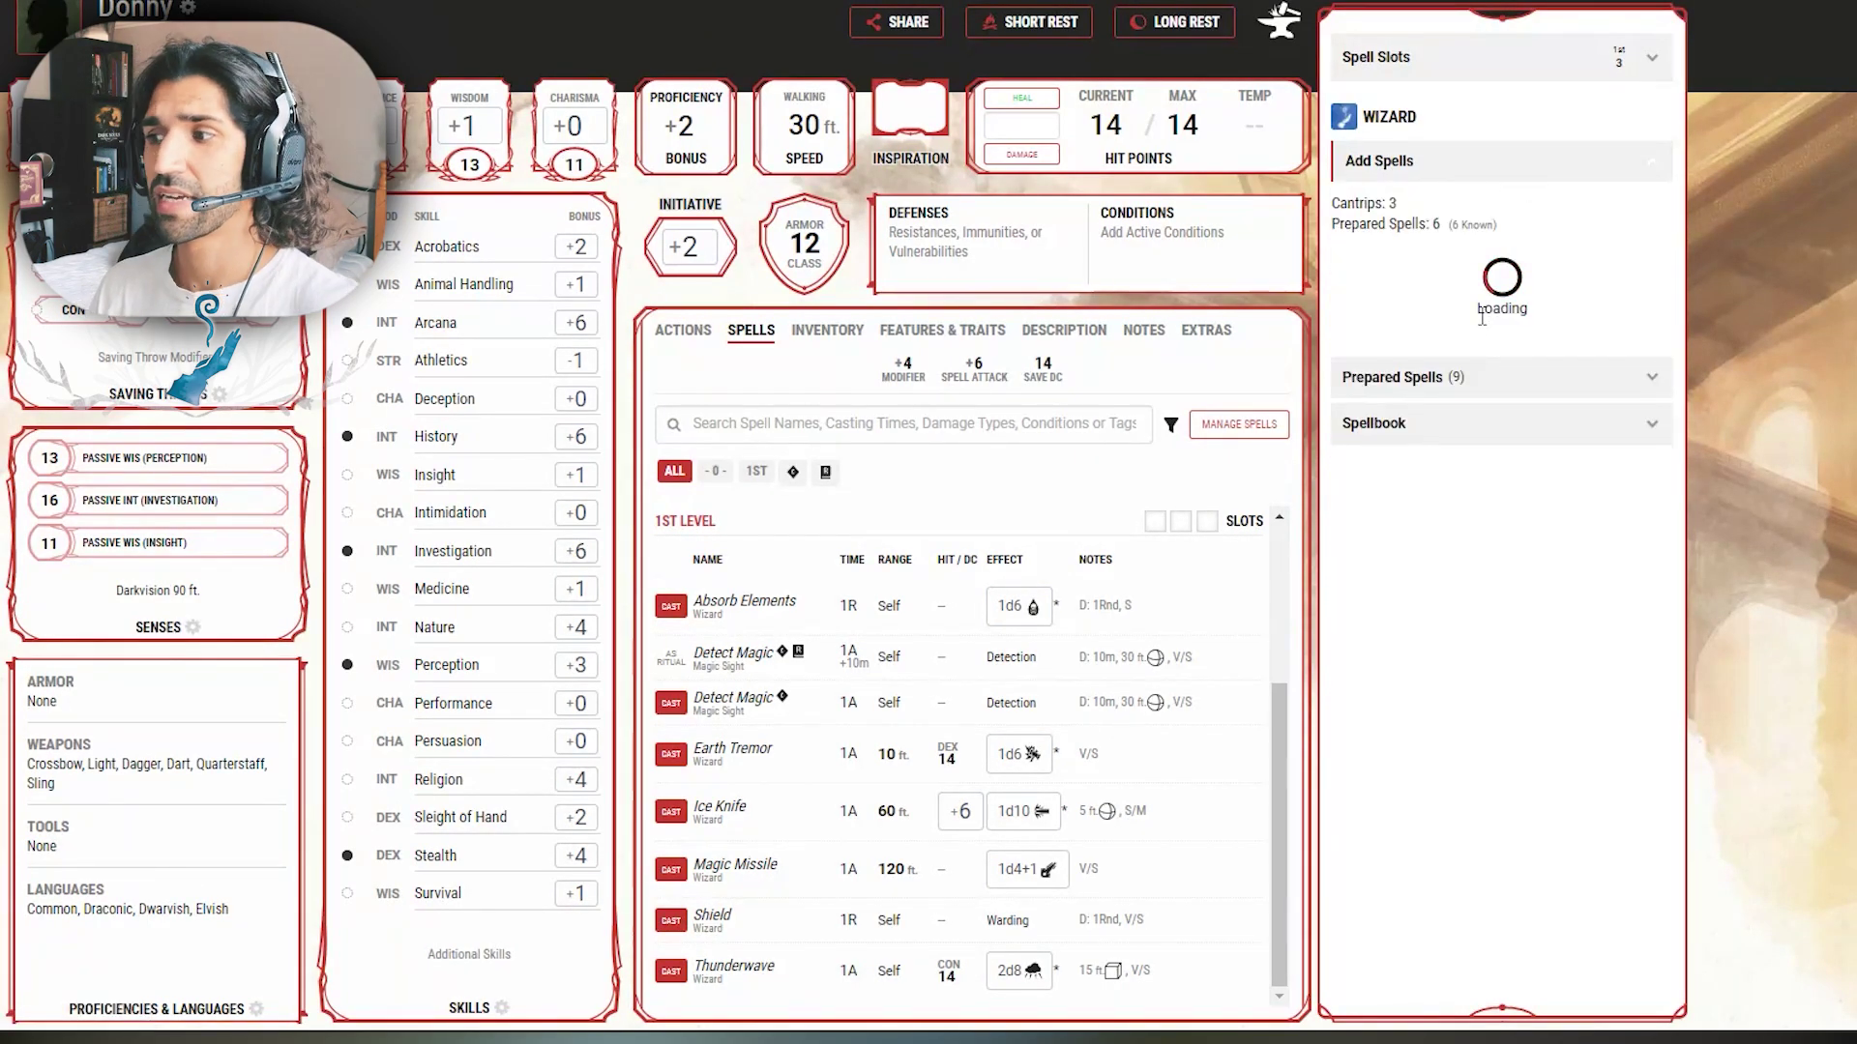
pyautogui.scroll(-4, 1520, 432)
pyautogui.scroll(3, 1520, 432)
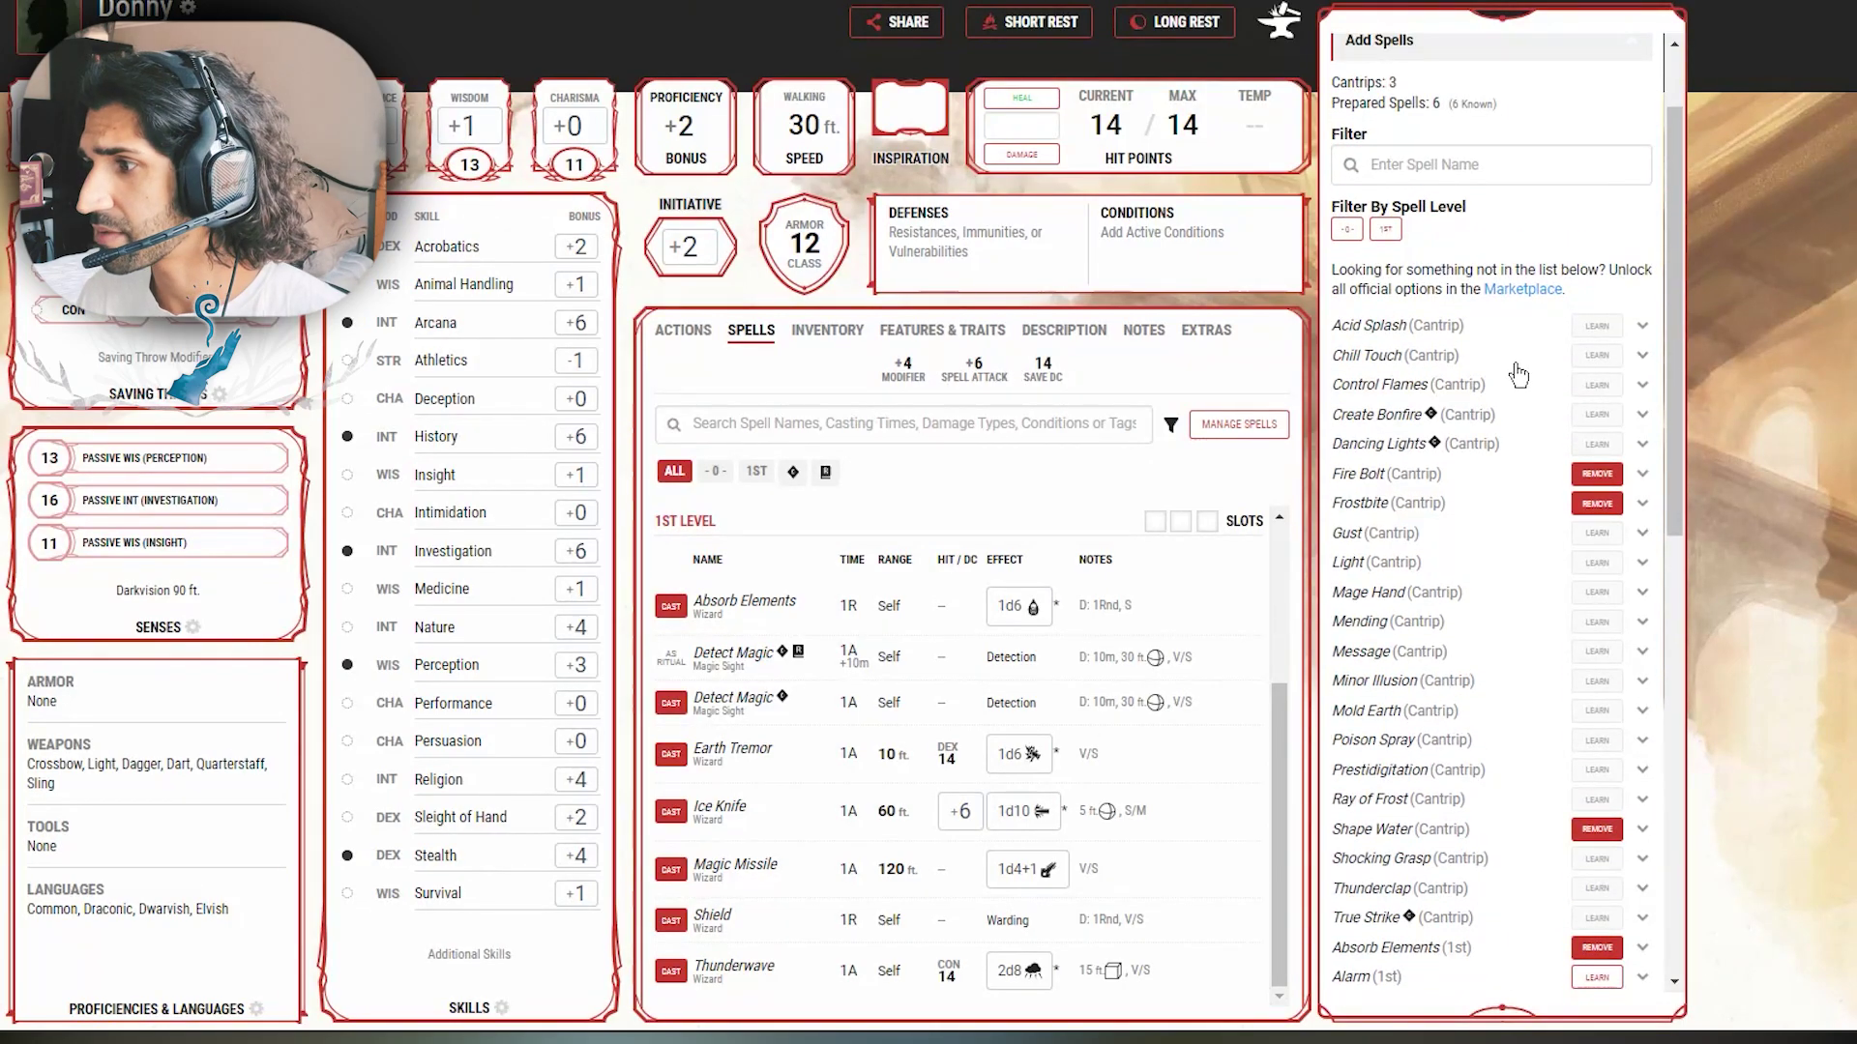
pyautogui.scroll(-7, 1518, 435)
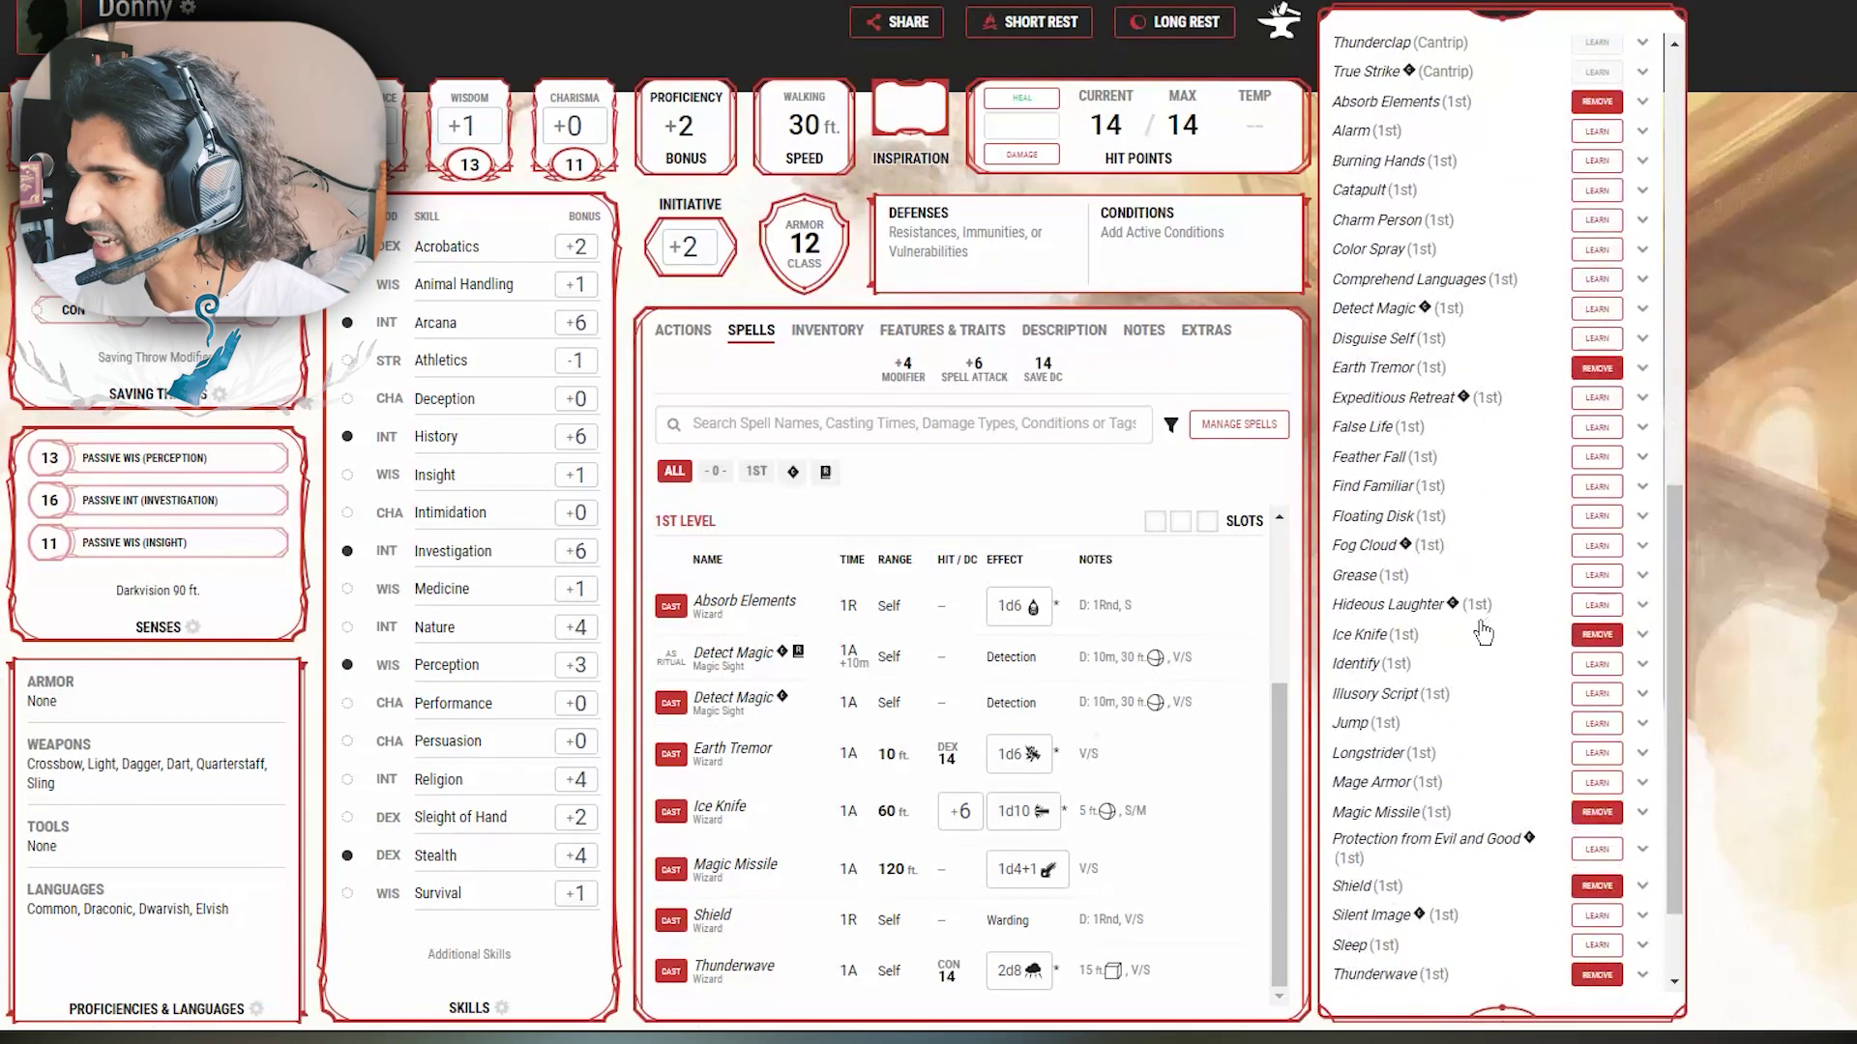
pyautogui.click(1515, 525)
pyautogui.click(1528, 527)
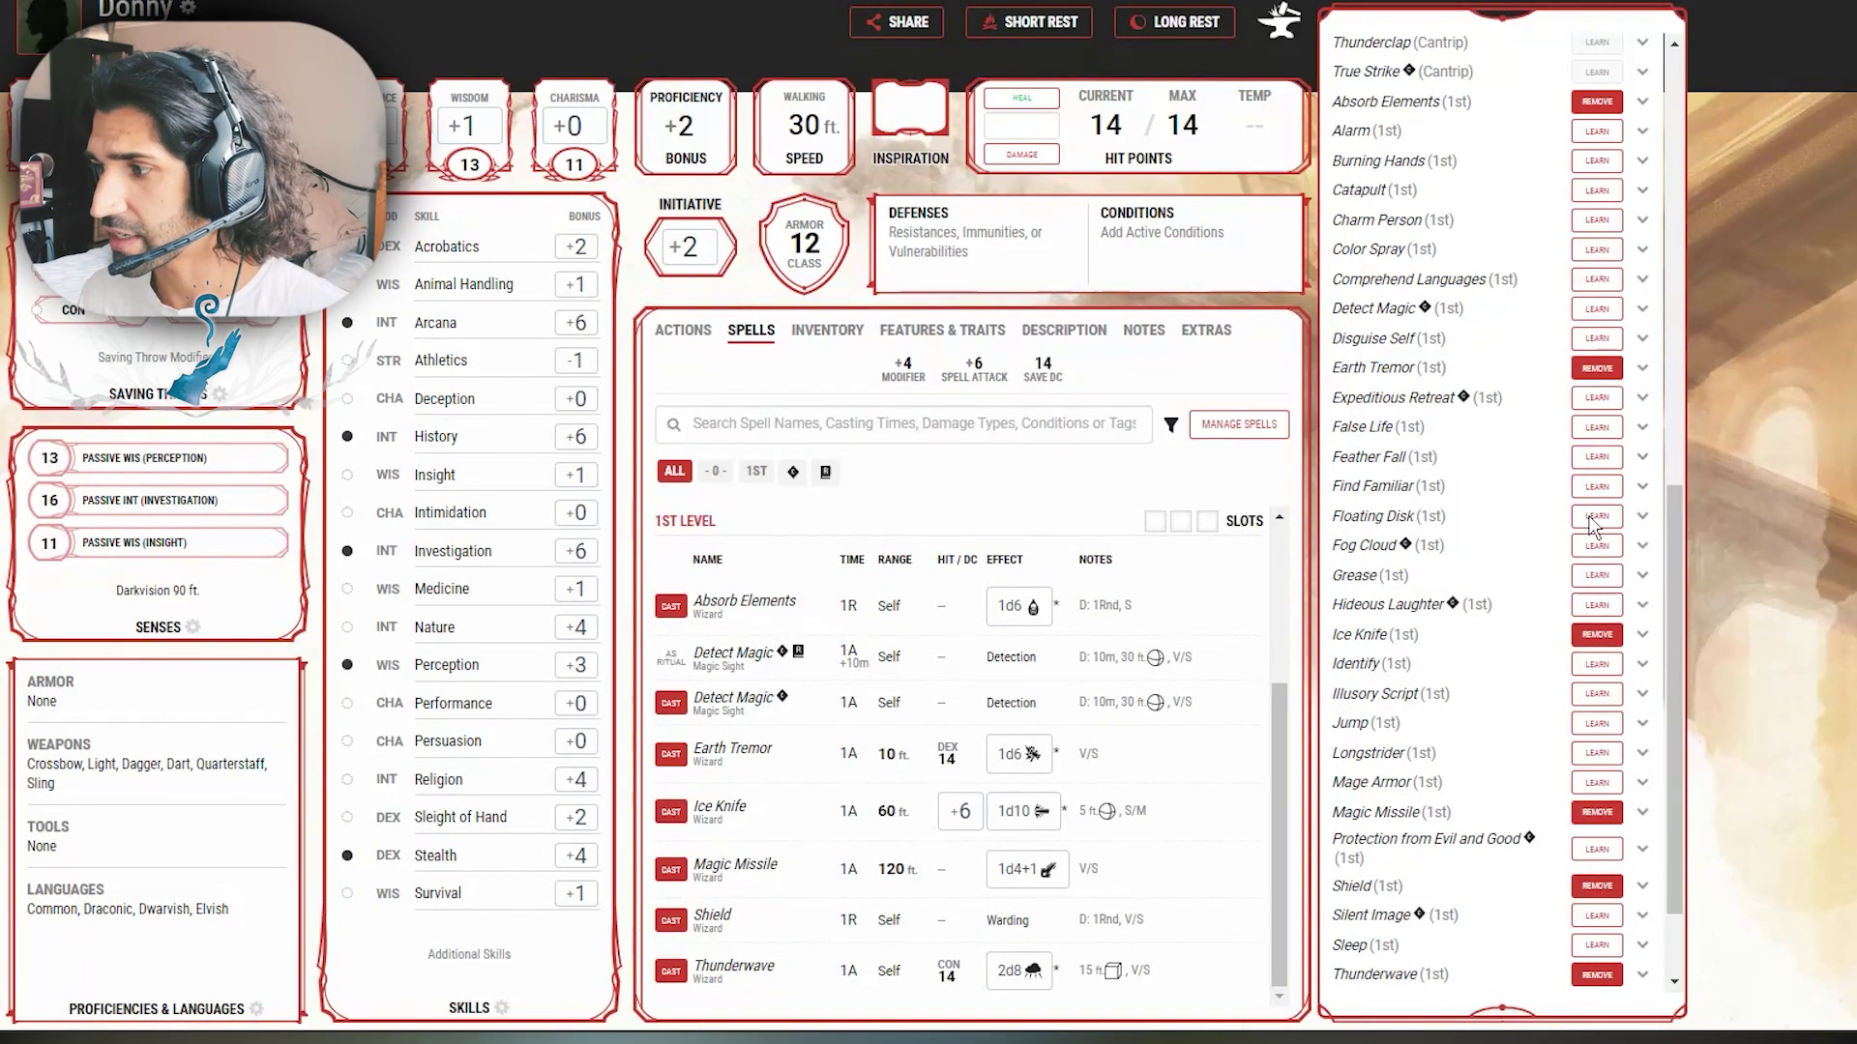
pyautogui.click(1595, 518)
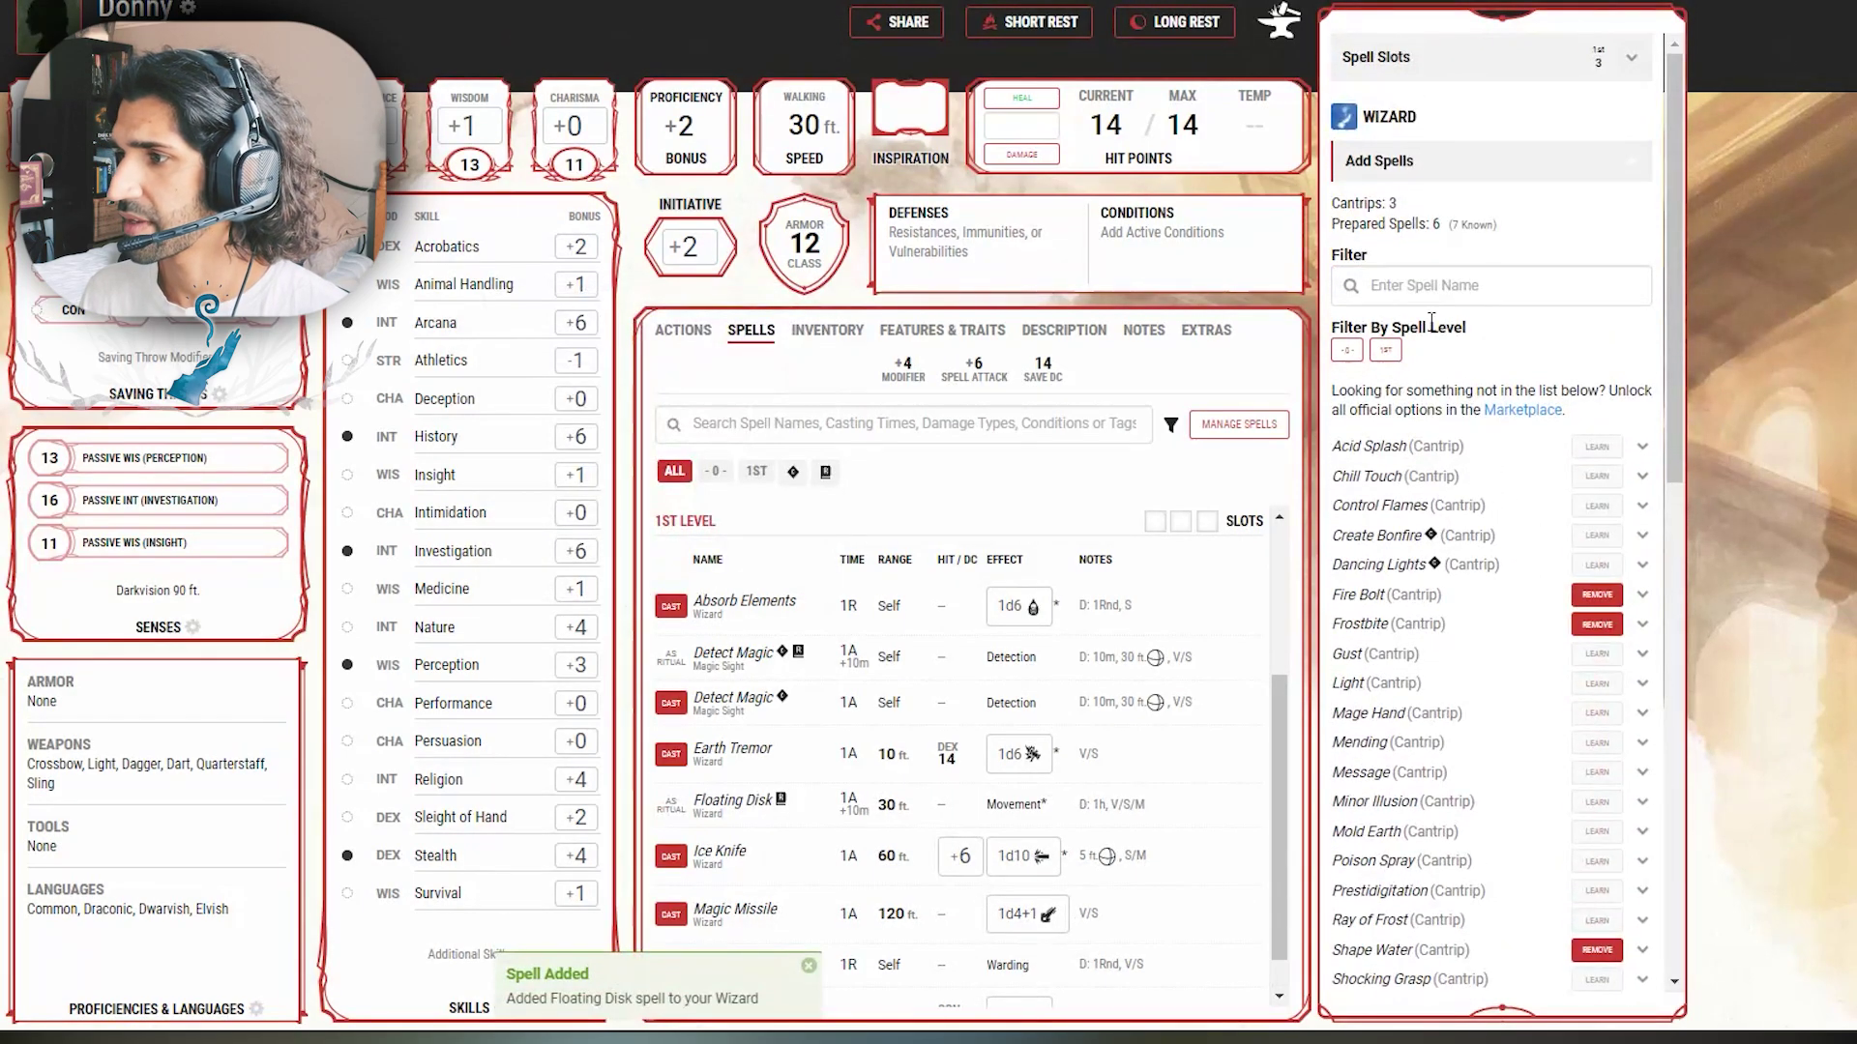
# Step: In the spellbook, swap the prepared spell Ice Knife for Floating Disk, and swap Ice Knife back in
pyautogui.click(1435, 172)
pyautogui.click(1462, 174)
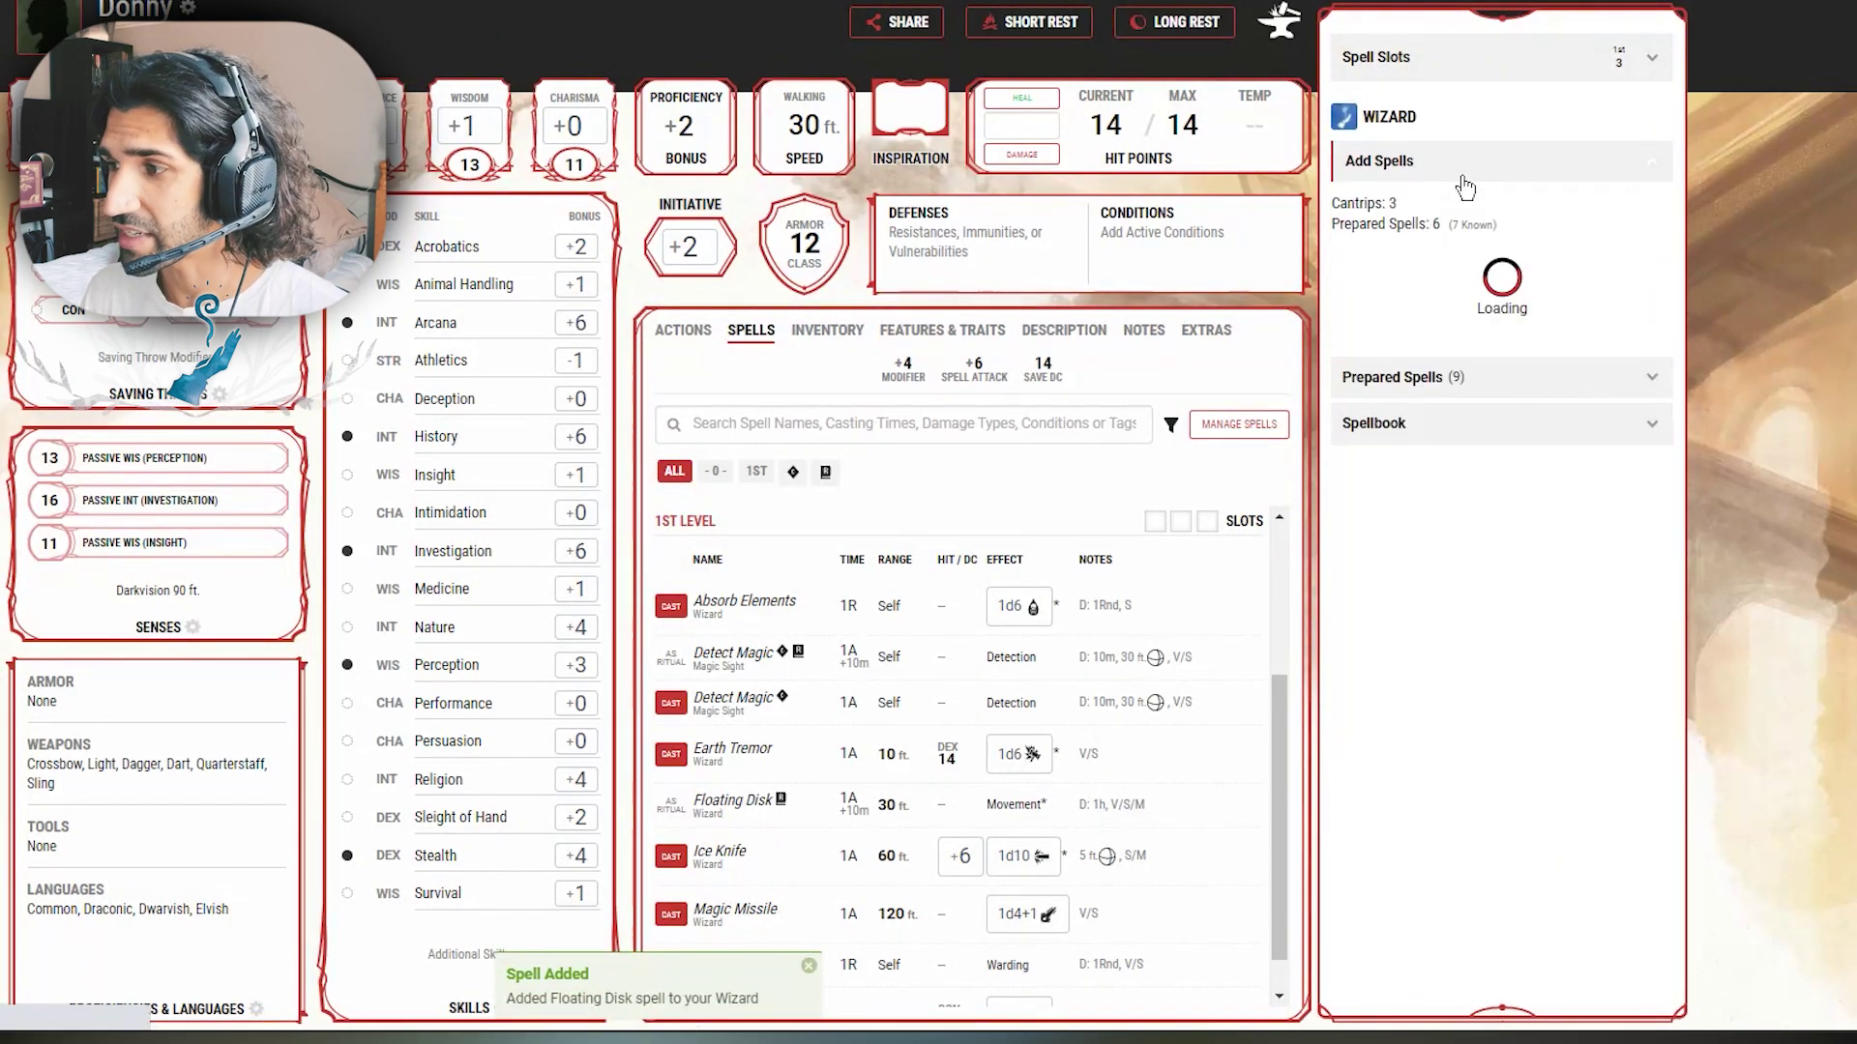
pyautogui.click(1479, 174)
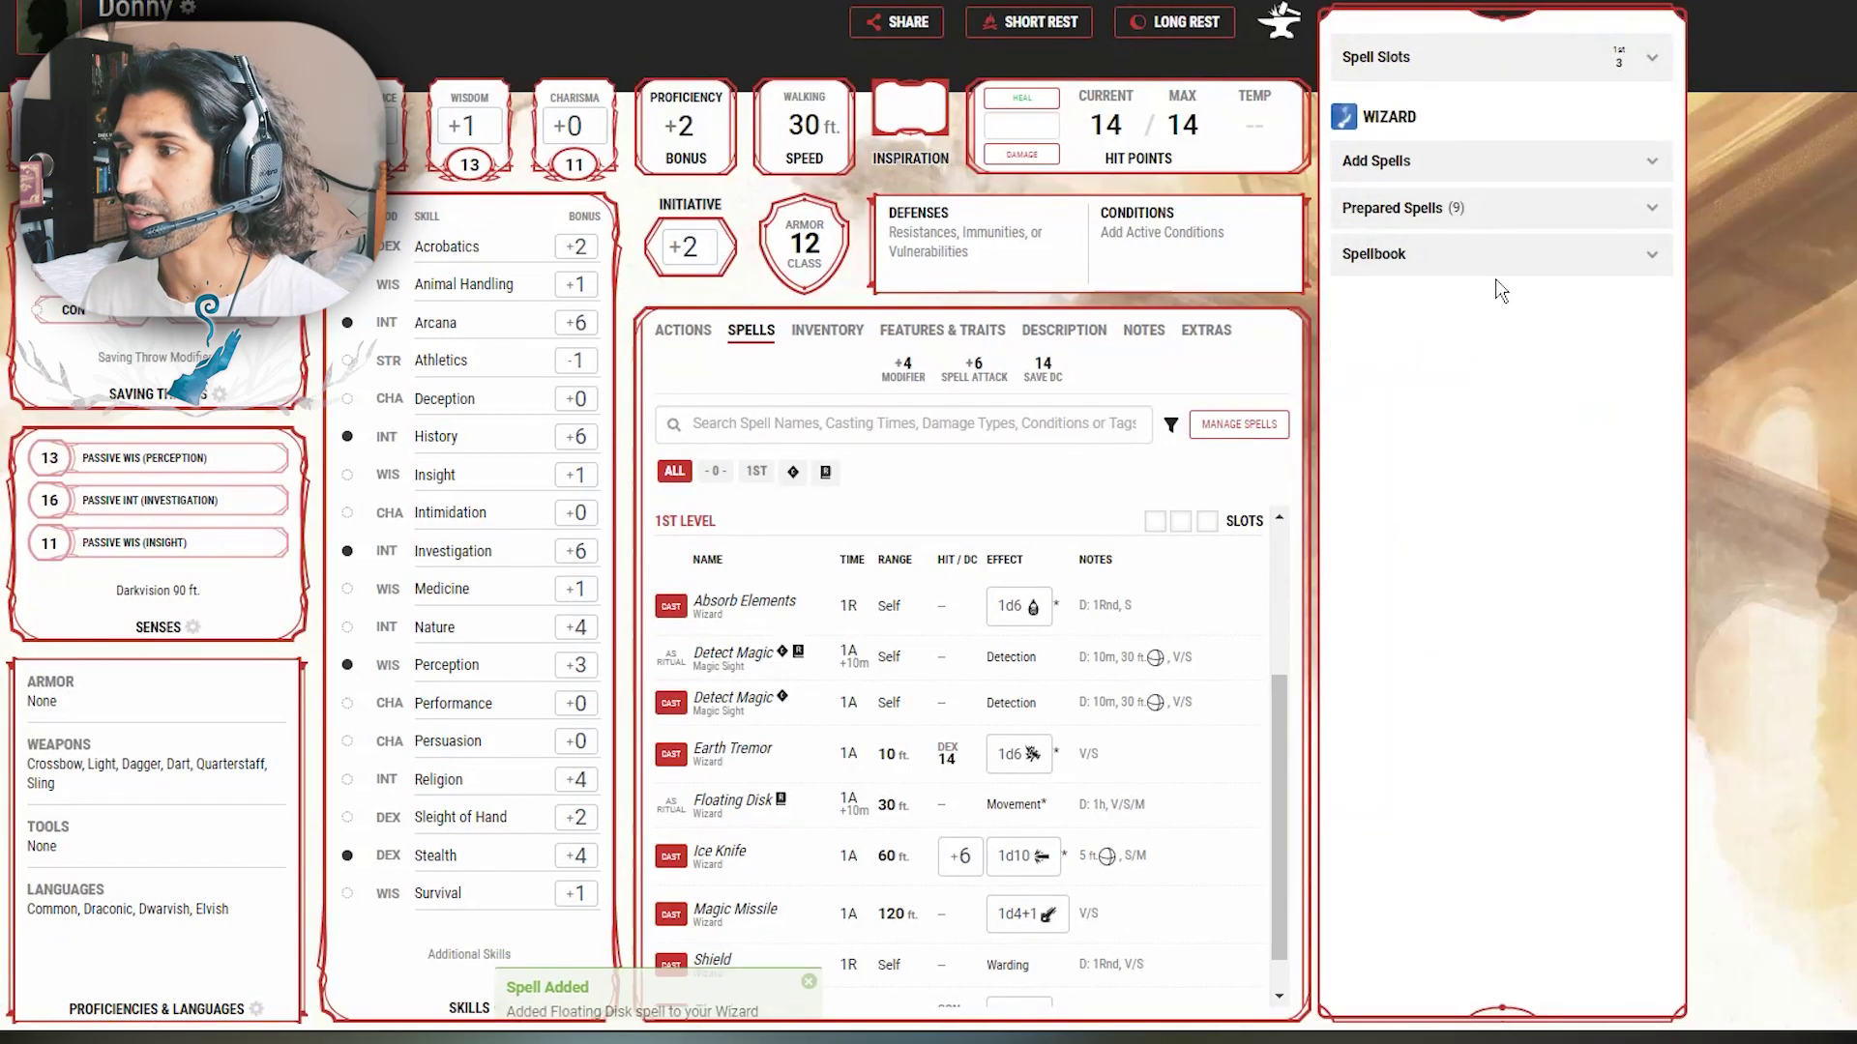
pyautogui.click(1492, 258)
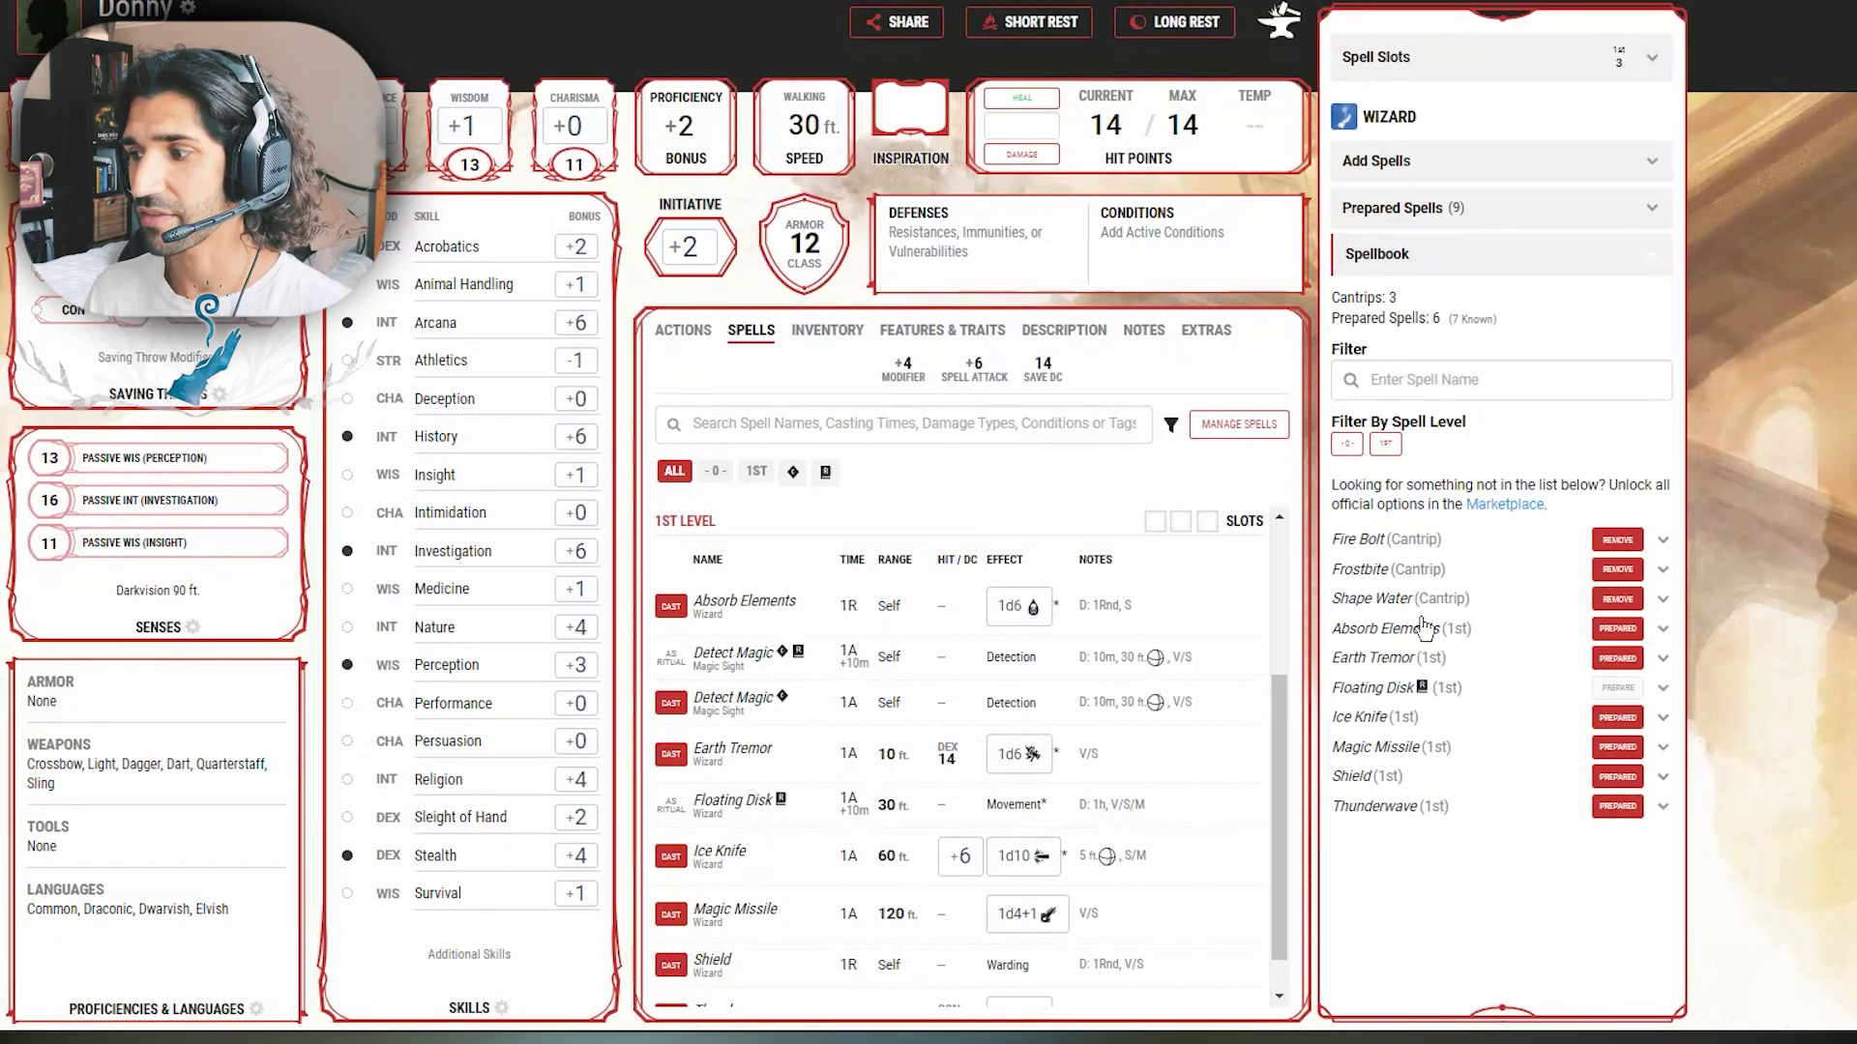
pyautogui.click(1618, 719)
pyautogui.click(1613, 689)
pyautogui.click(1612, 689)
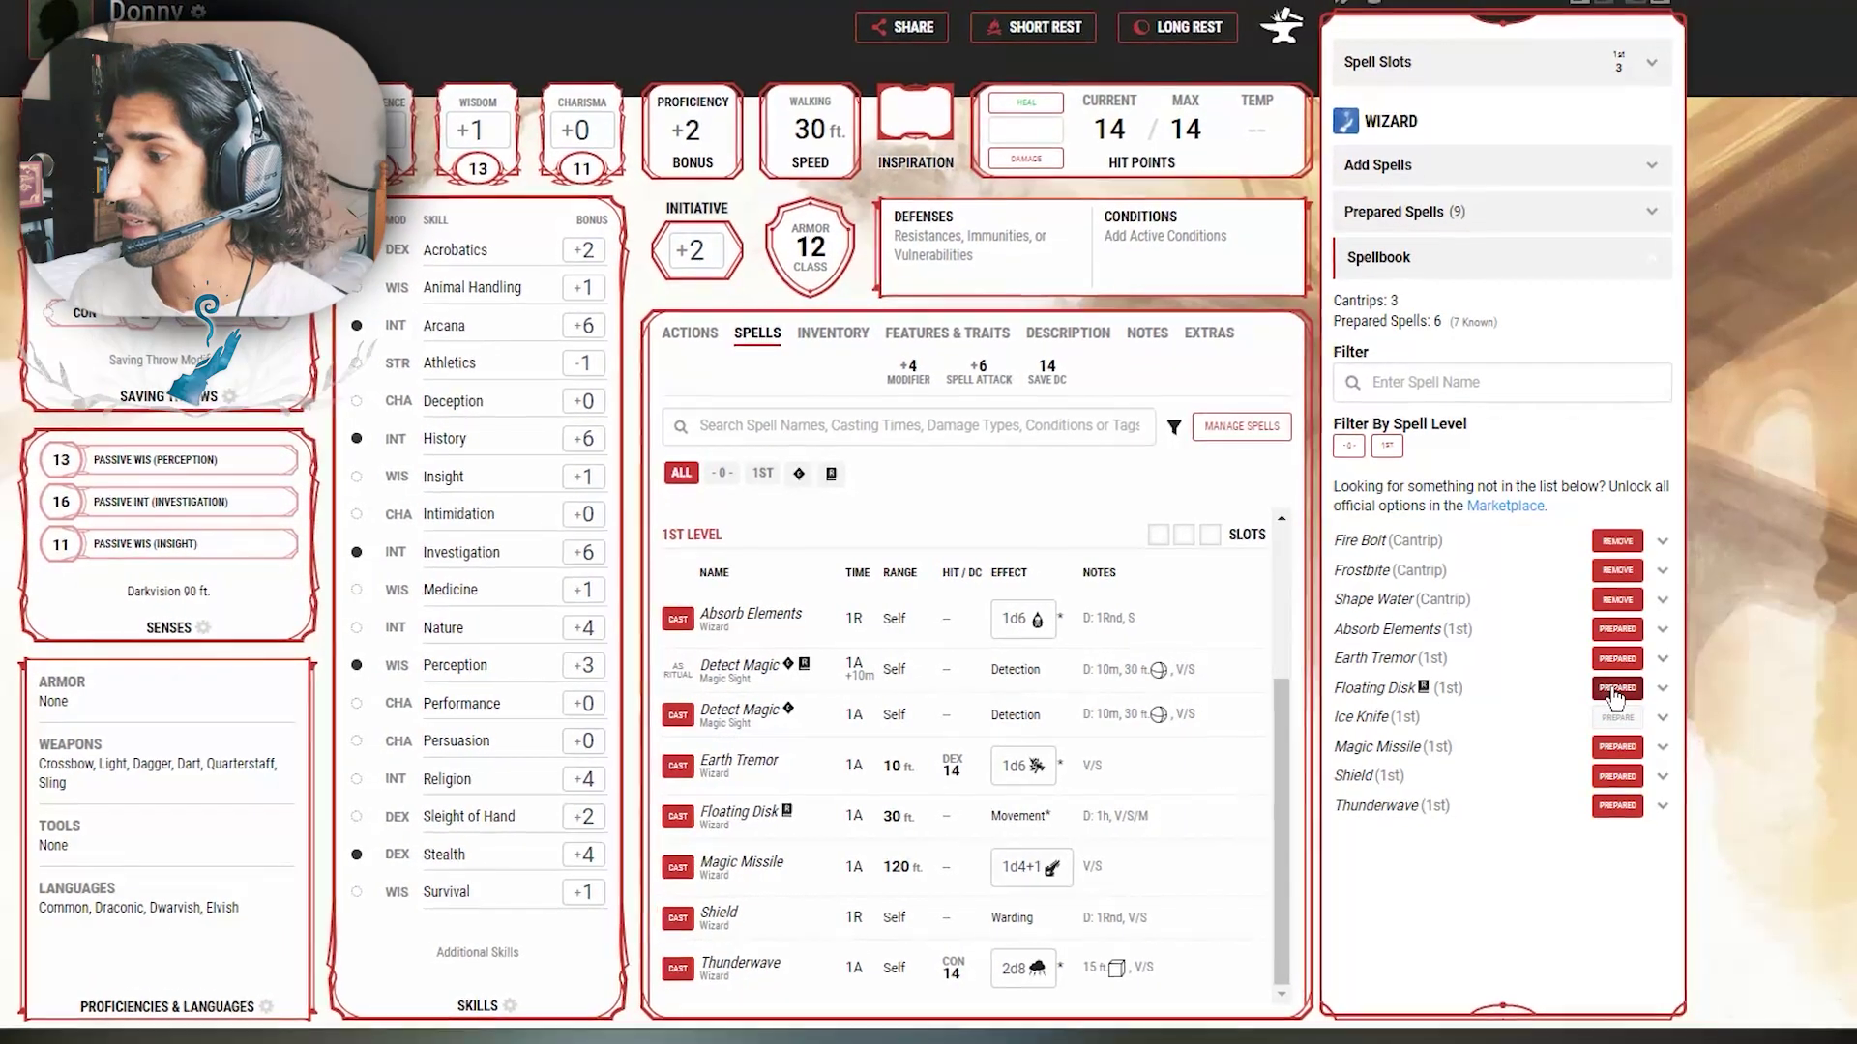
pyautogui.click(1617, 716)
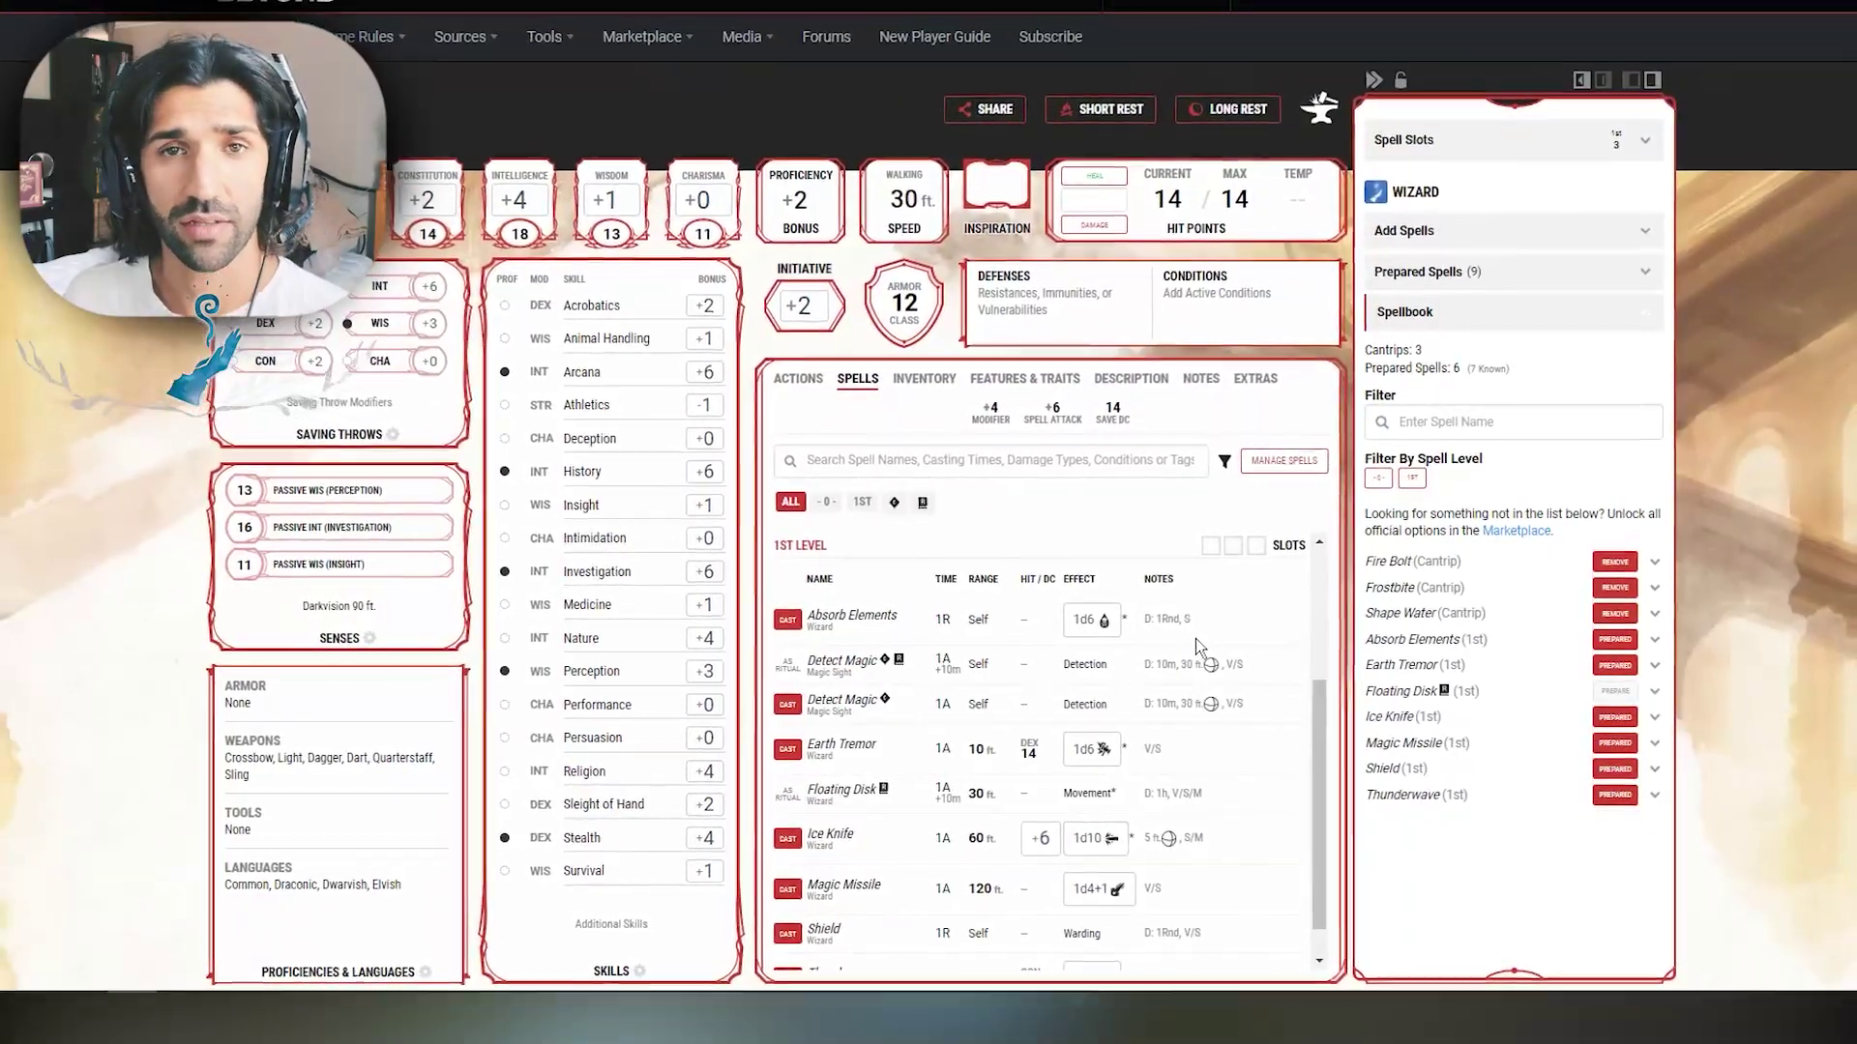
# Step: Close the spell management, look over the sheet's cantrips and 1st-level spells, and show the character's actions
pyautogui.click(1093, 521)
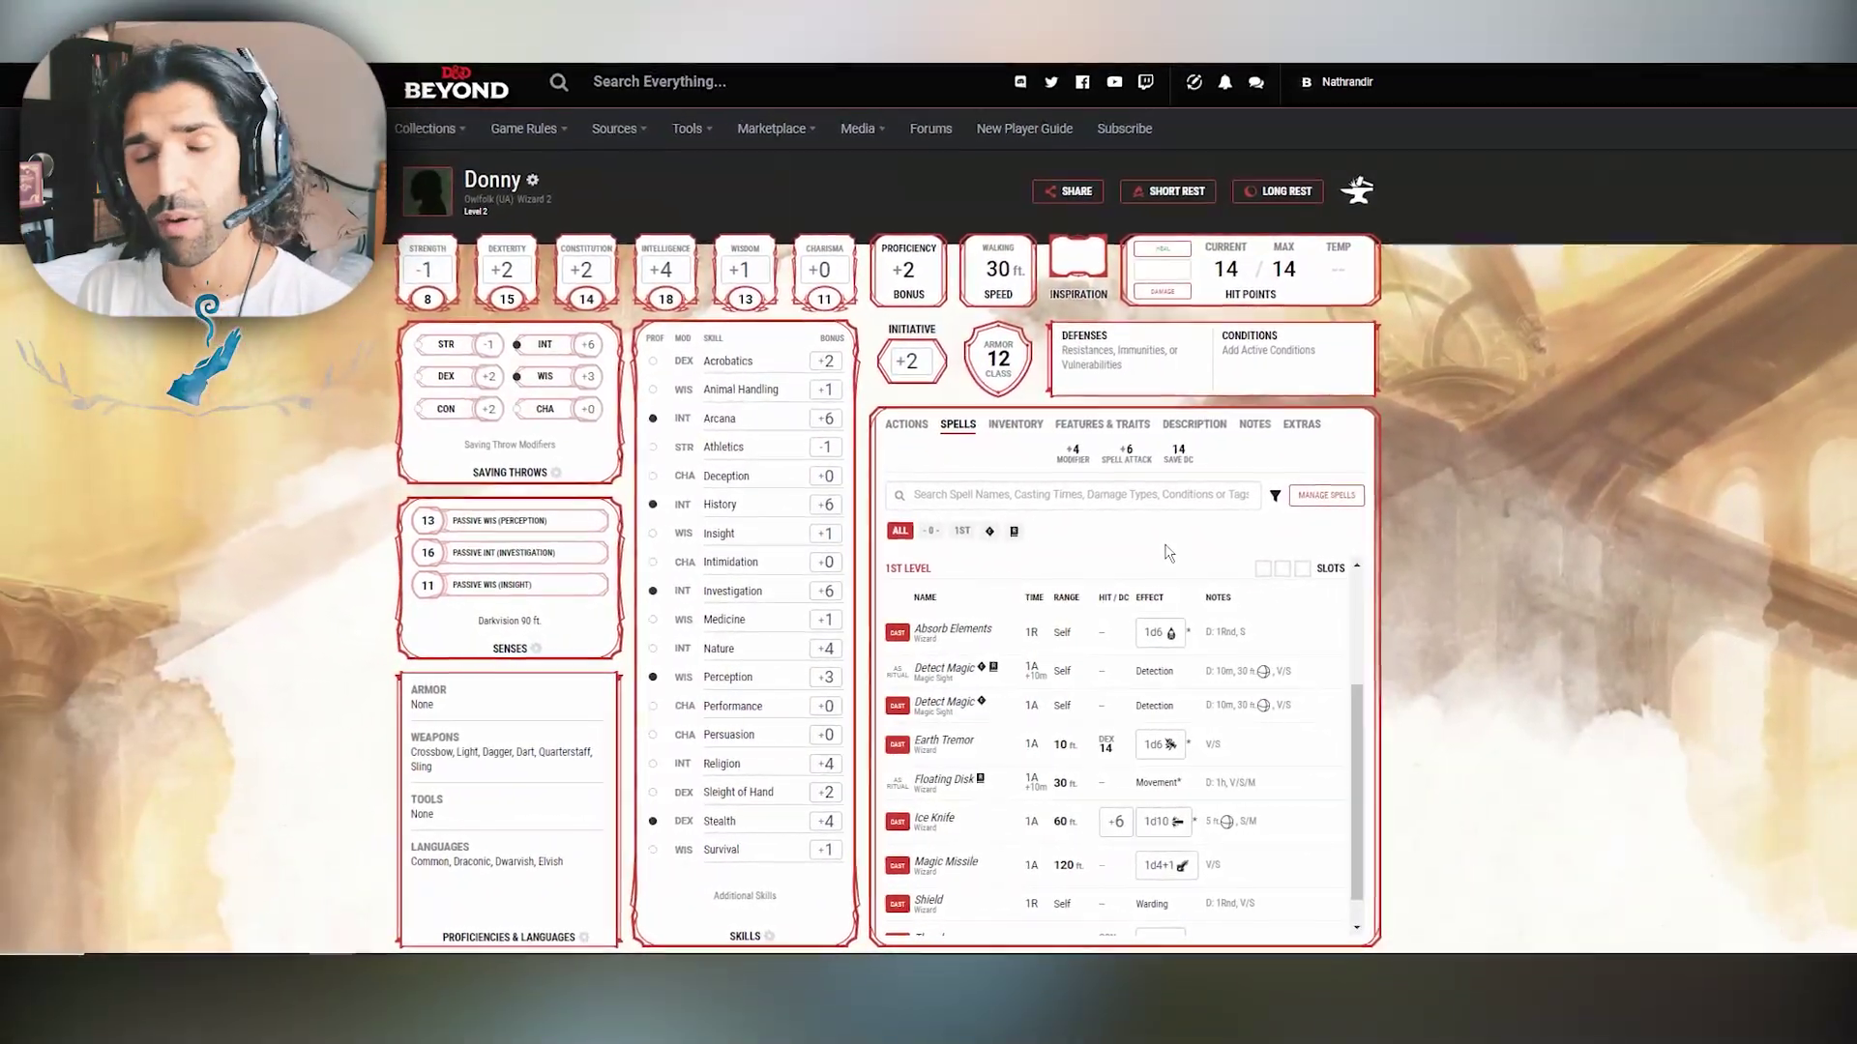
pyautogui.scroll(-1, 1013, 764)
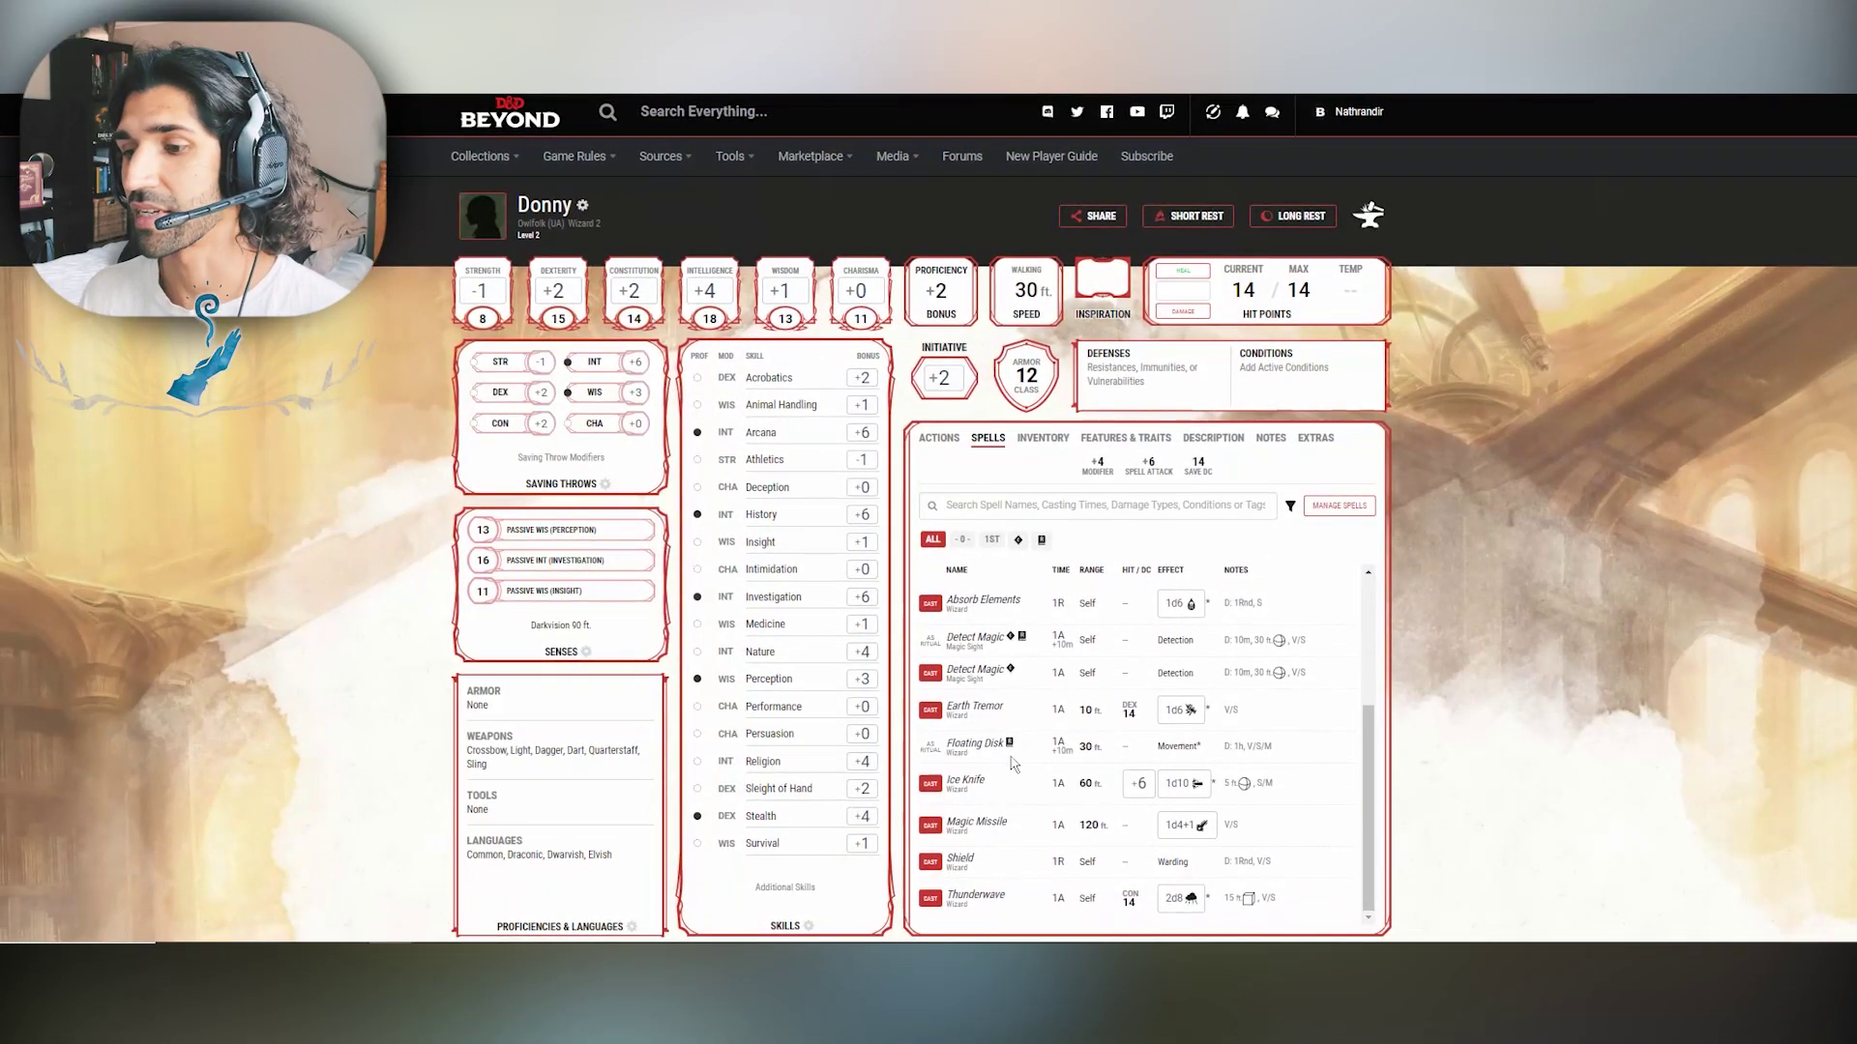
pyautogui.scroll(3, 1021, 696)
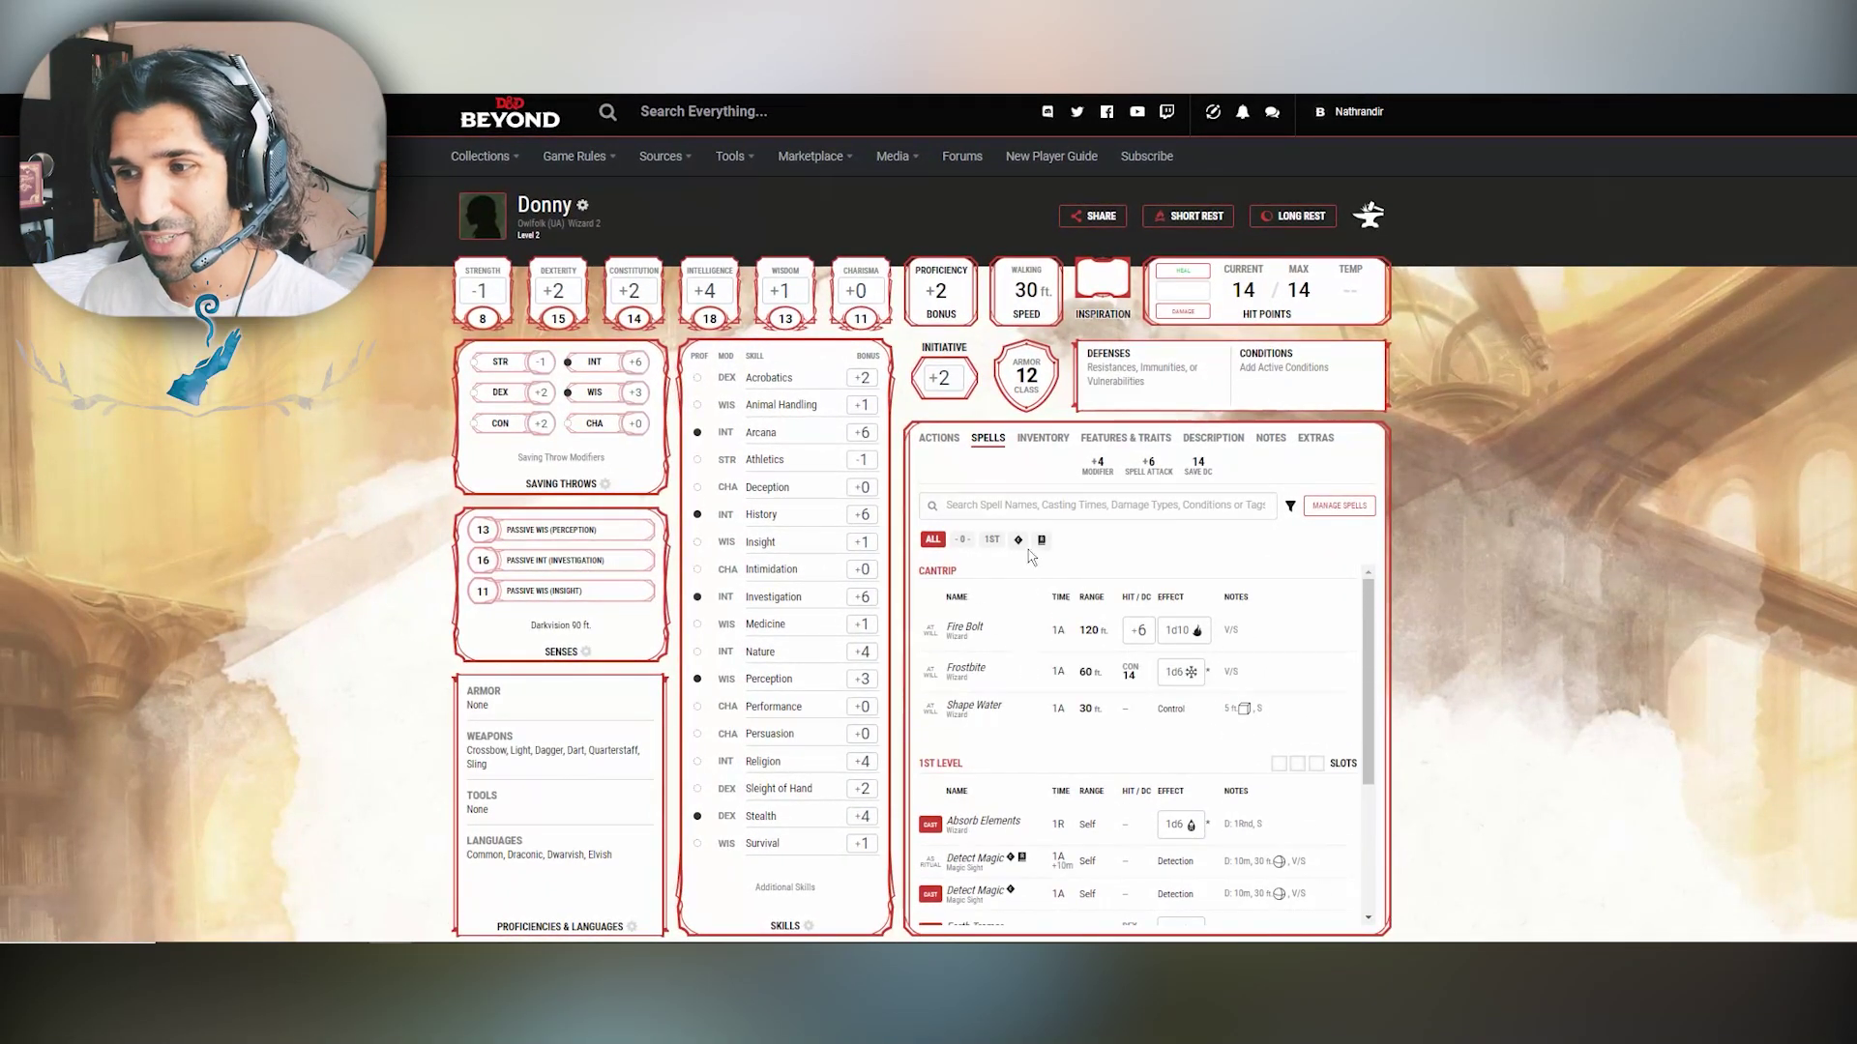
pyautogui.click(939, 440)
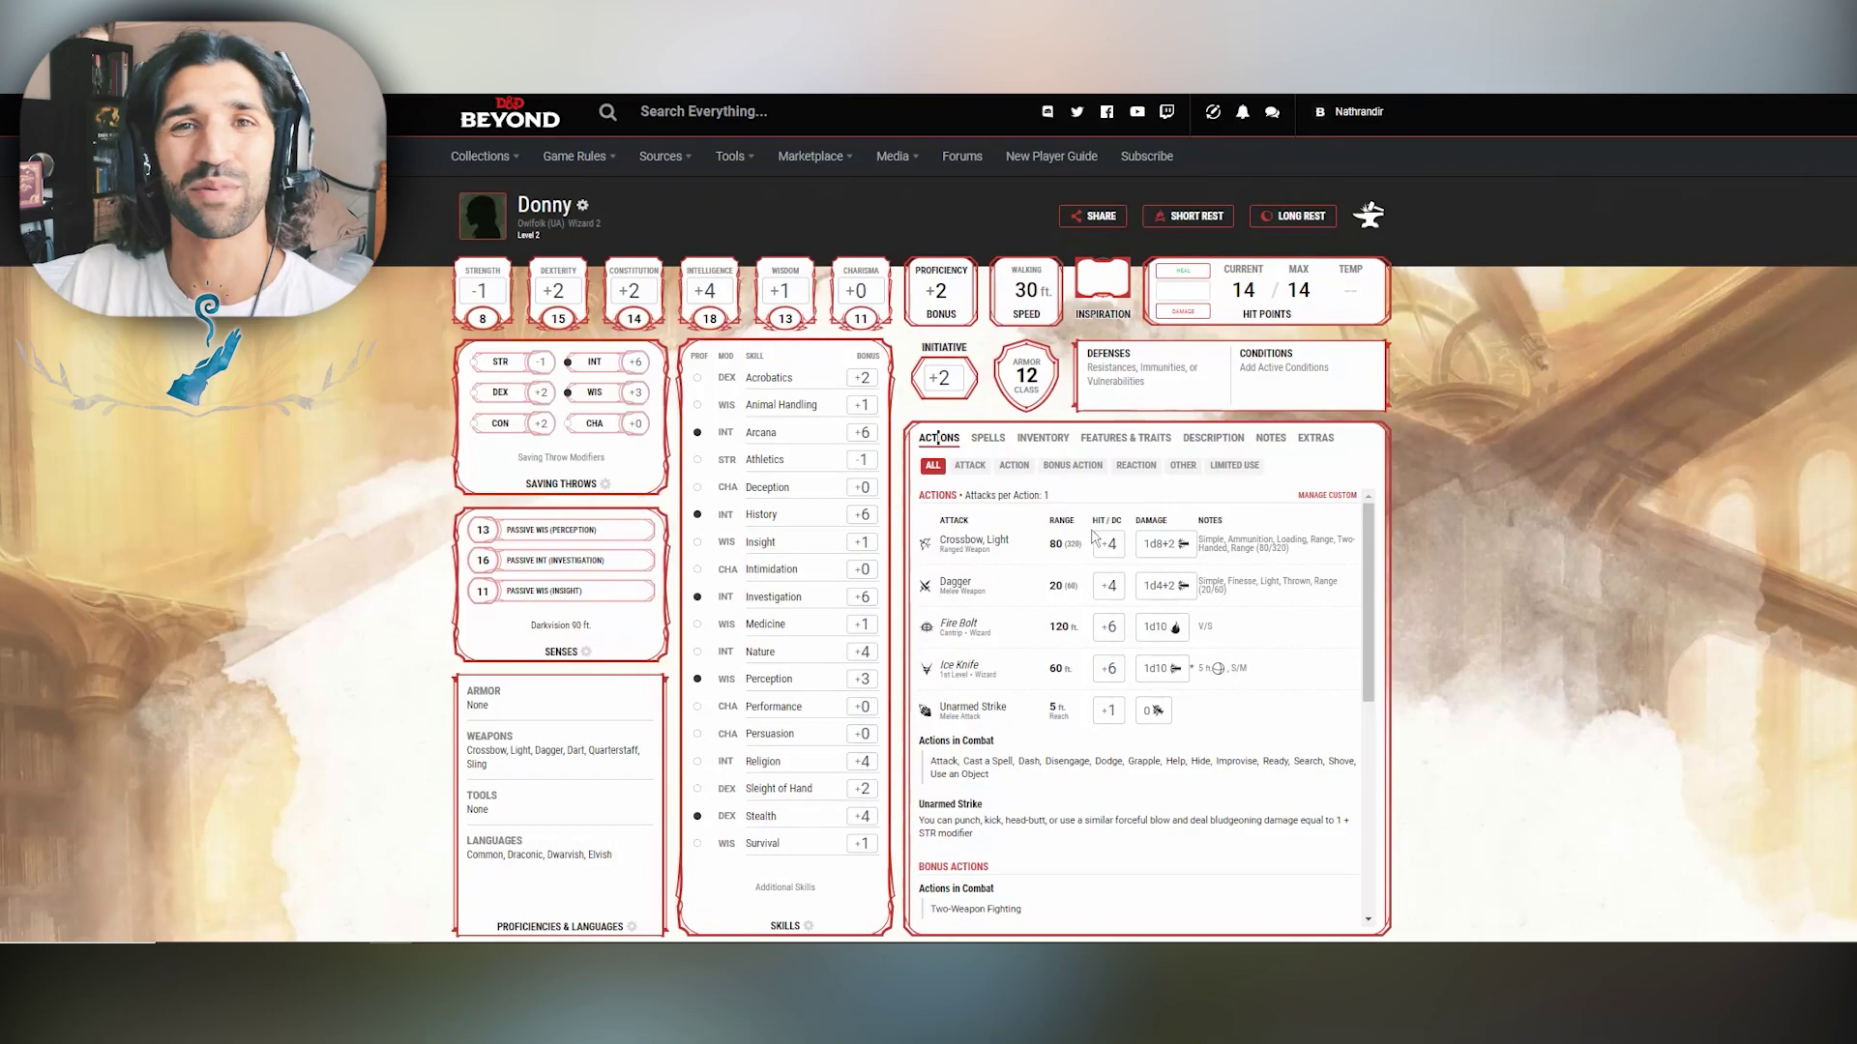